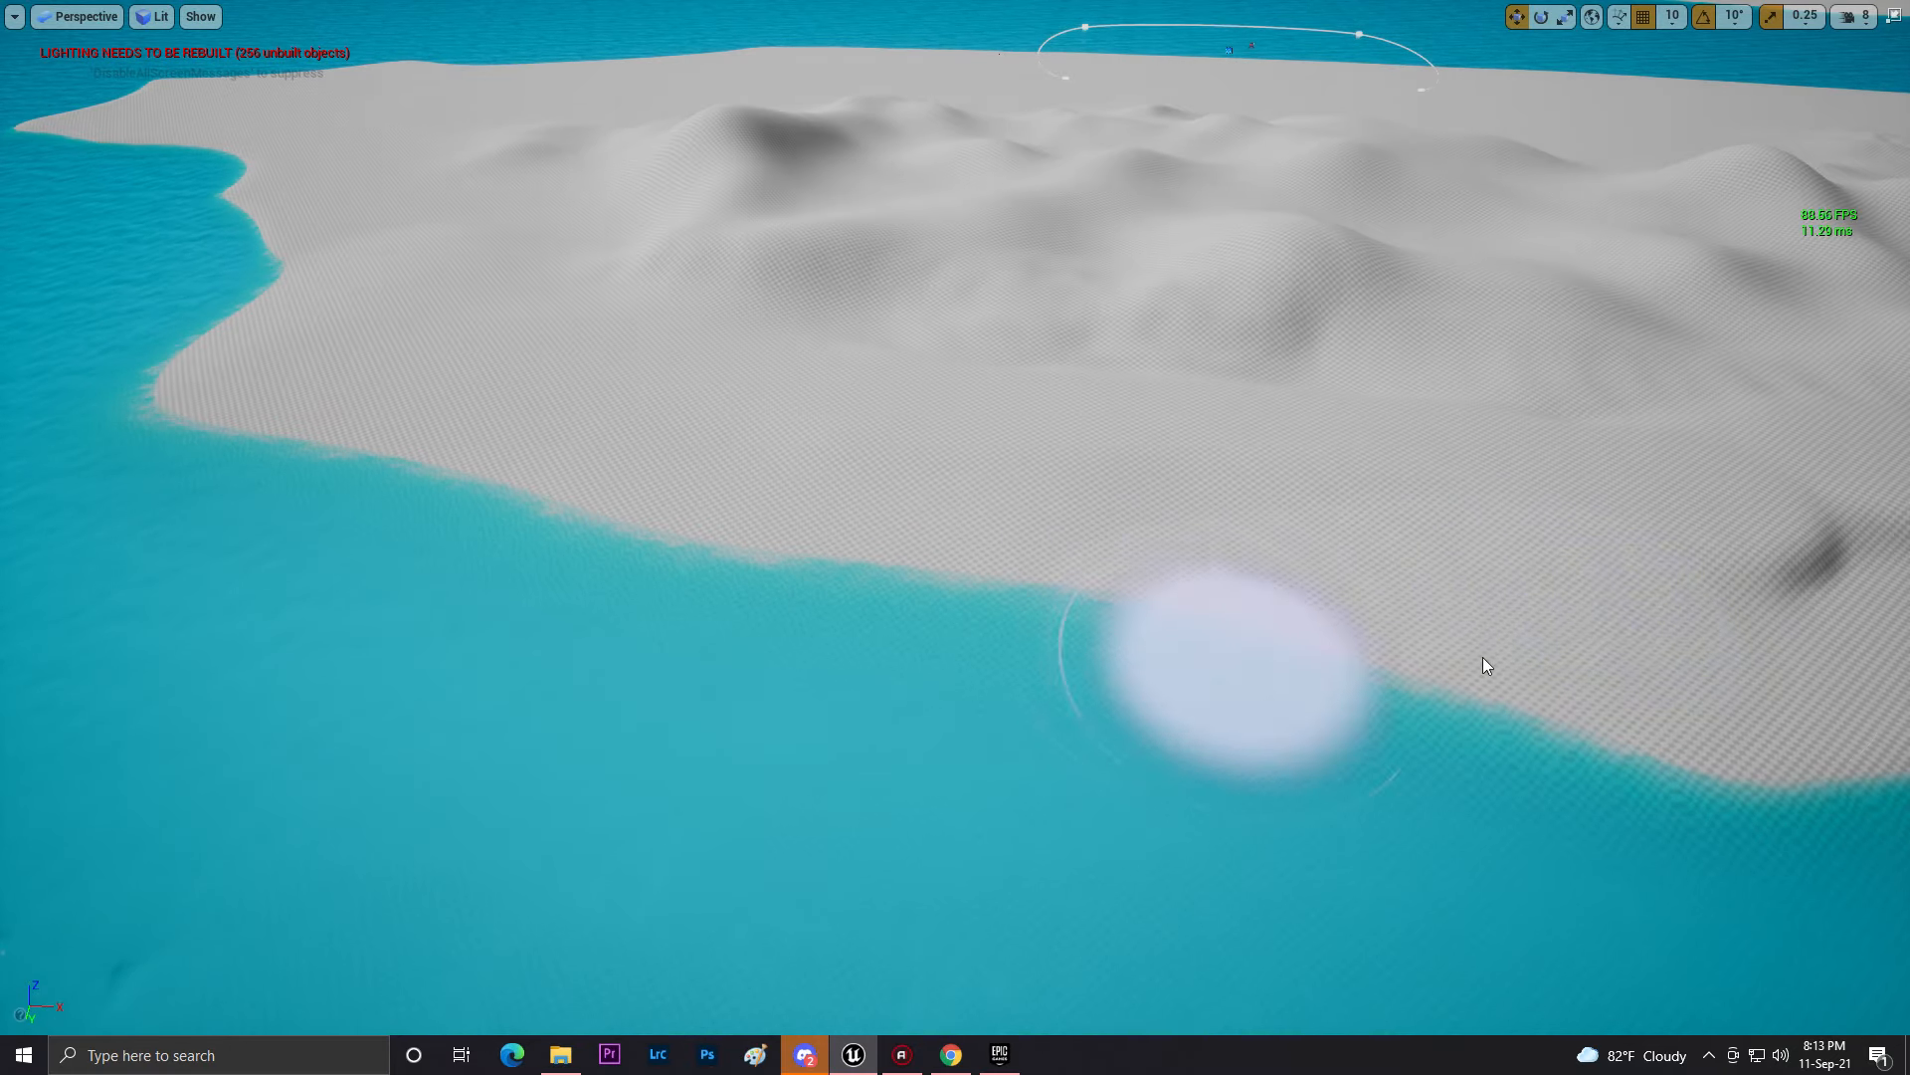
- Smooth the terrain along the island's shoreline and inner slopes with several Smooth brush strokes
{"action": "right_click_drag", "start_coordinate": [1160, 524], "coordinate": [1393, 567]}
{"action": "mouse_move", "coordinate": [680, 649]}
{"action": "left_mouse_down"}
{"action": "mouse_move", "coordinate": [581, 605]}
{"action": "mouse_move", "coordinate": [1293, 542]}
{"action": "mouse_move", "coordinate": [1156, 592]}
{"action": "left_mouse_up"}
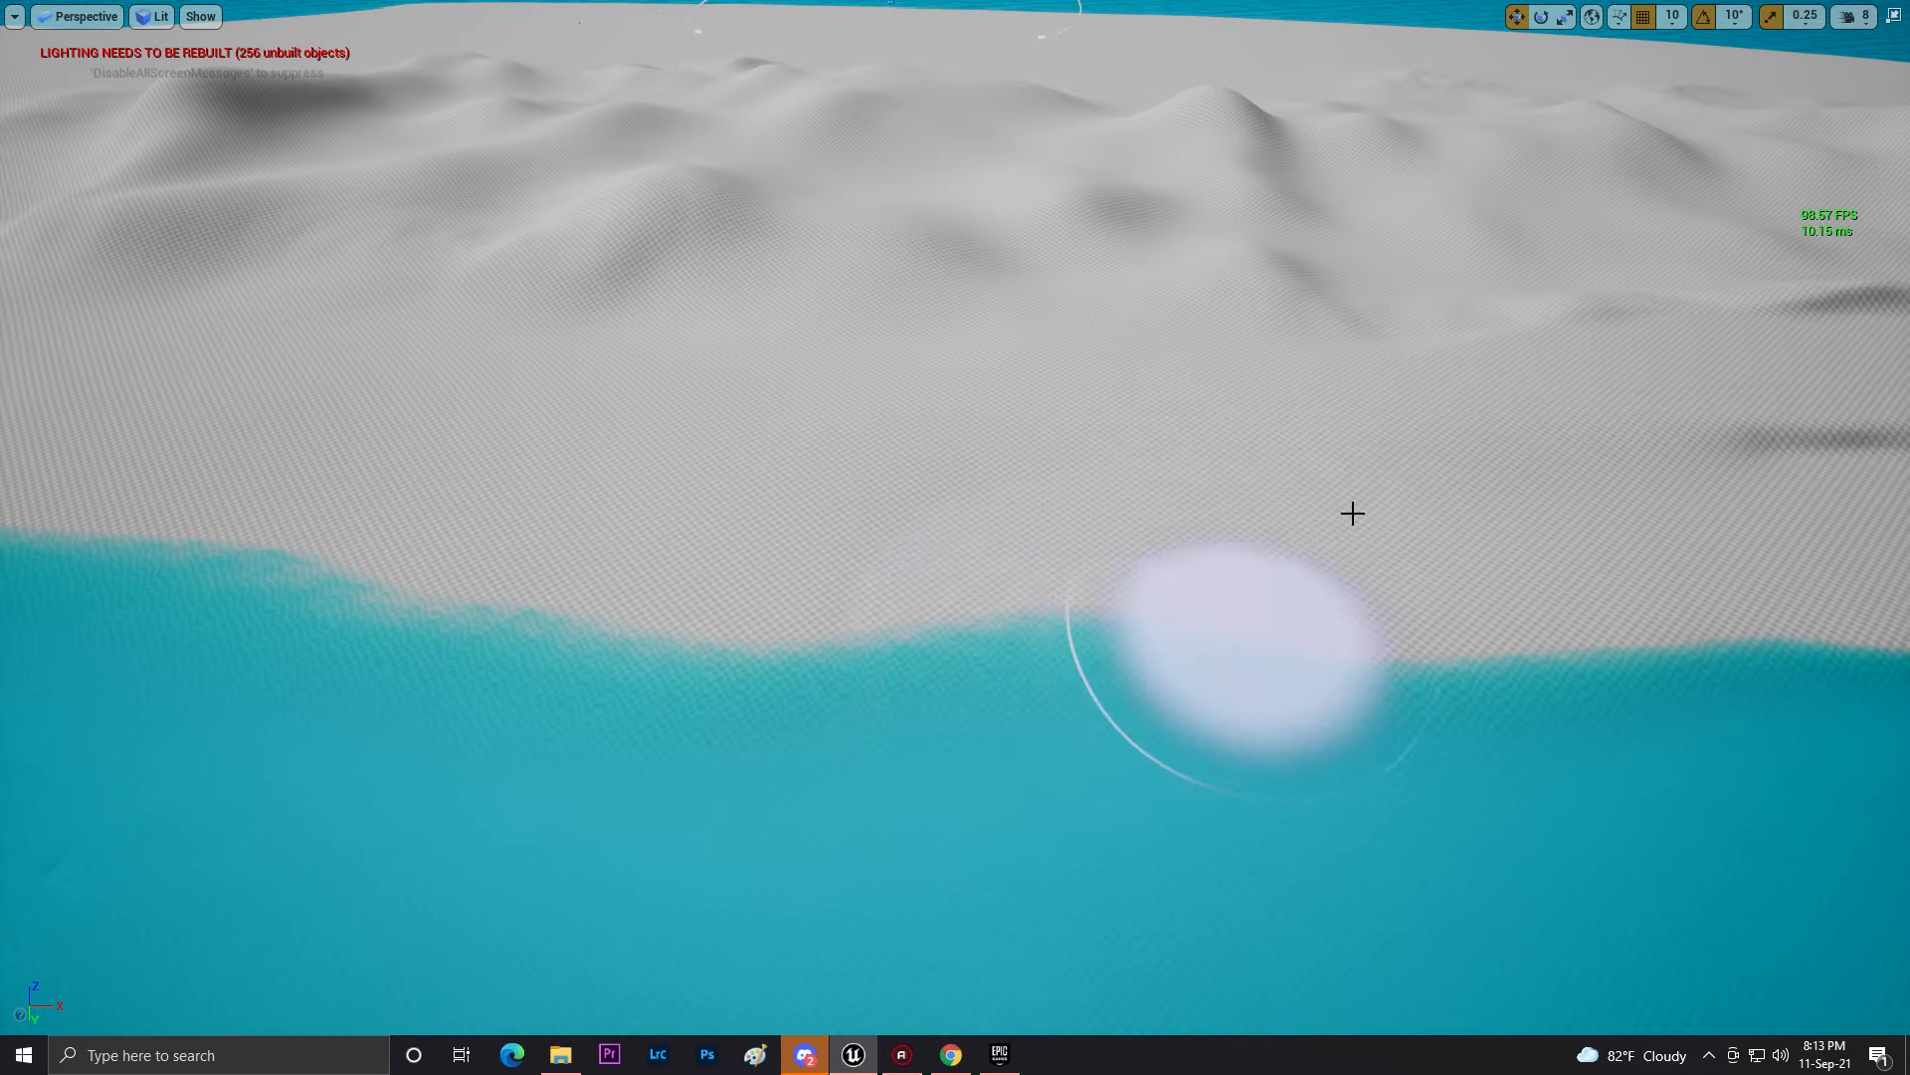
{"action": "right_click_drag", "start_coordinate": [767, 591], "coordinate": [534, 533]}
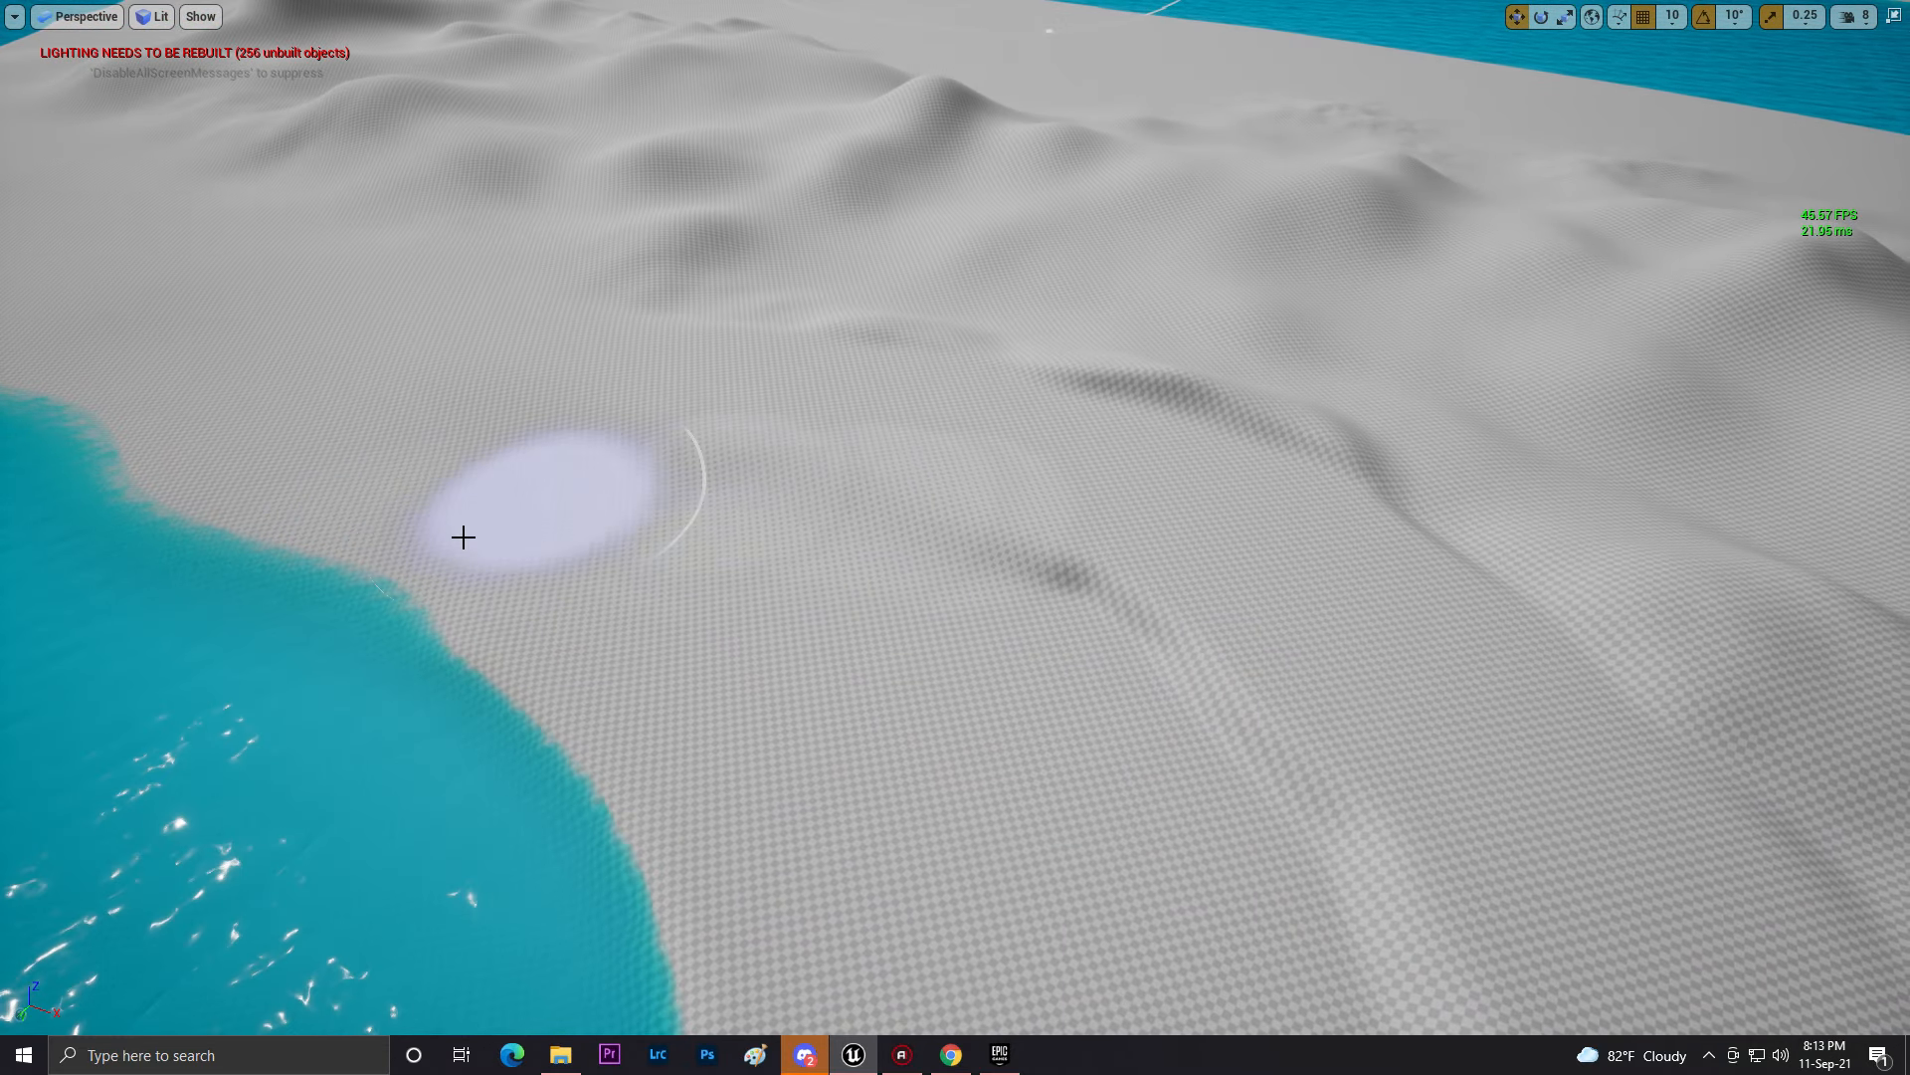
{"action": "right_click_drag", "start_coordinate": [823, 364], "coordinate": [772, 577]}
{"action": "mouse_move", "coordinate": [772, 576]}
{"action": "left_mouse_down"}
{"action": "mouse_move", "coordinate": [1015, 538]}
{"action": "mouse_move", "coordinate": [977, 466]}
{"action": "mouse_move", "coordinate": [1424, 338]}
{"action": "mouse_move", "coordinate": [1437, 248]}
{"action": "mouse_move", "coordinate": [780, 229]}
{"action": "mouse_move", "coordinate": [626, 295]}
{"action": "left_mouse_up"}
{"action": "mouse_move", "coordinate": [626, 296]}
{"action": "right_mouse_down"}
{"action": "mouse_move", "coordinate": [716, 477]}
{"action": "mouse_move", "coordinate": [936, 677]}
{"action": "right_mouse_up"}
{"action": "mouse_move", "coordinate": [936, 677]}
{"action": "left_mouse_down"}
{"action": "mouse_move", "coordinate": [845, 899]}
{"action": "mouse_move", "coordinate": [945, 796]}
{"action": "left_mouse_up"}
{"action": "mouse_move", "coordinate": [945, 796]}
{"action": "right_mouse_down"}
{"action": "mouse_move", "coordinate": [956, 510]}
{"action": "mouse_move", "coordinate": [921, 477]}
{"action": "mouse_move", "coordinate": [895, 234]}
{"action": "mouse_move", "coordinate": [1154, 214]}
{"action": "mouse_move", "coordinate": [1194, 249]}
{"action": "mouse_move", "coordinate": [1184, 418]}
{"action": "mouse_move", "coordinate": [1174, 328]}
{"action": "mouse_move", "coordinate": [1124, 348]}
{"action": "mouse_move", "coordinate": [1204, 468]}
{"action": "mouse_move", "coordinate": [1124, 410]}
{"action": "mouse_move", "coordinate": [1174, 437]}
{"action": "mouse_move", "coordinate": [1144, 149]}
{"action": "mouse_move", "coordinate": [1169, 326]}
{"action": "mouse_move", "coordinate": [1094, 329]}
{"action": "mouse_move", "coordinate": [989, 558]}
{"action": "mouse_move", "coordinate": [969, 553]}
{"action": "right_mouse_up"}
- Inspect the smoothed island terrain from several viewpoints
{"action": "key", "text": "w"}
{"action": "key", "text": "e"}
{"action": "key", "text": "q"}
{"action": "key", "text": "e"}
{"action": "key", "text": "w"}
{"action": "key", "text": "s"}
{"action": "key", "text": "w"}
{"action": "key", "text": "w"}
{"action": "key", "text": "s"}
{"action": "key", "text": "w"}
{"action": "key", "text": "s"}
{"action": "key", "text": "w"}
- Leave the full-screen viewport, switch to Select mode and select the island landscape
{"action": "key", "text": "F11"}
{"action": "left_click", "coordinate": [541, 79]}
{"action": "left_click", "coordinate": [574, 118]}
{"action": "left_click", "coordinate": [767, 448]}
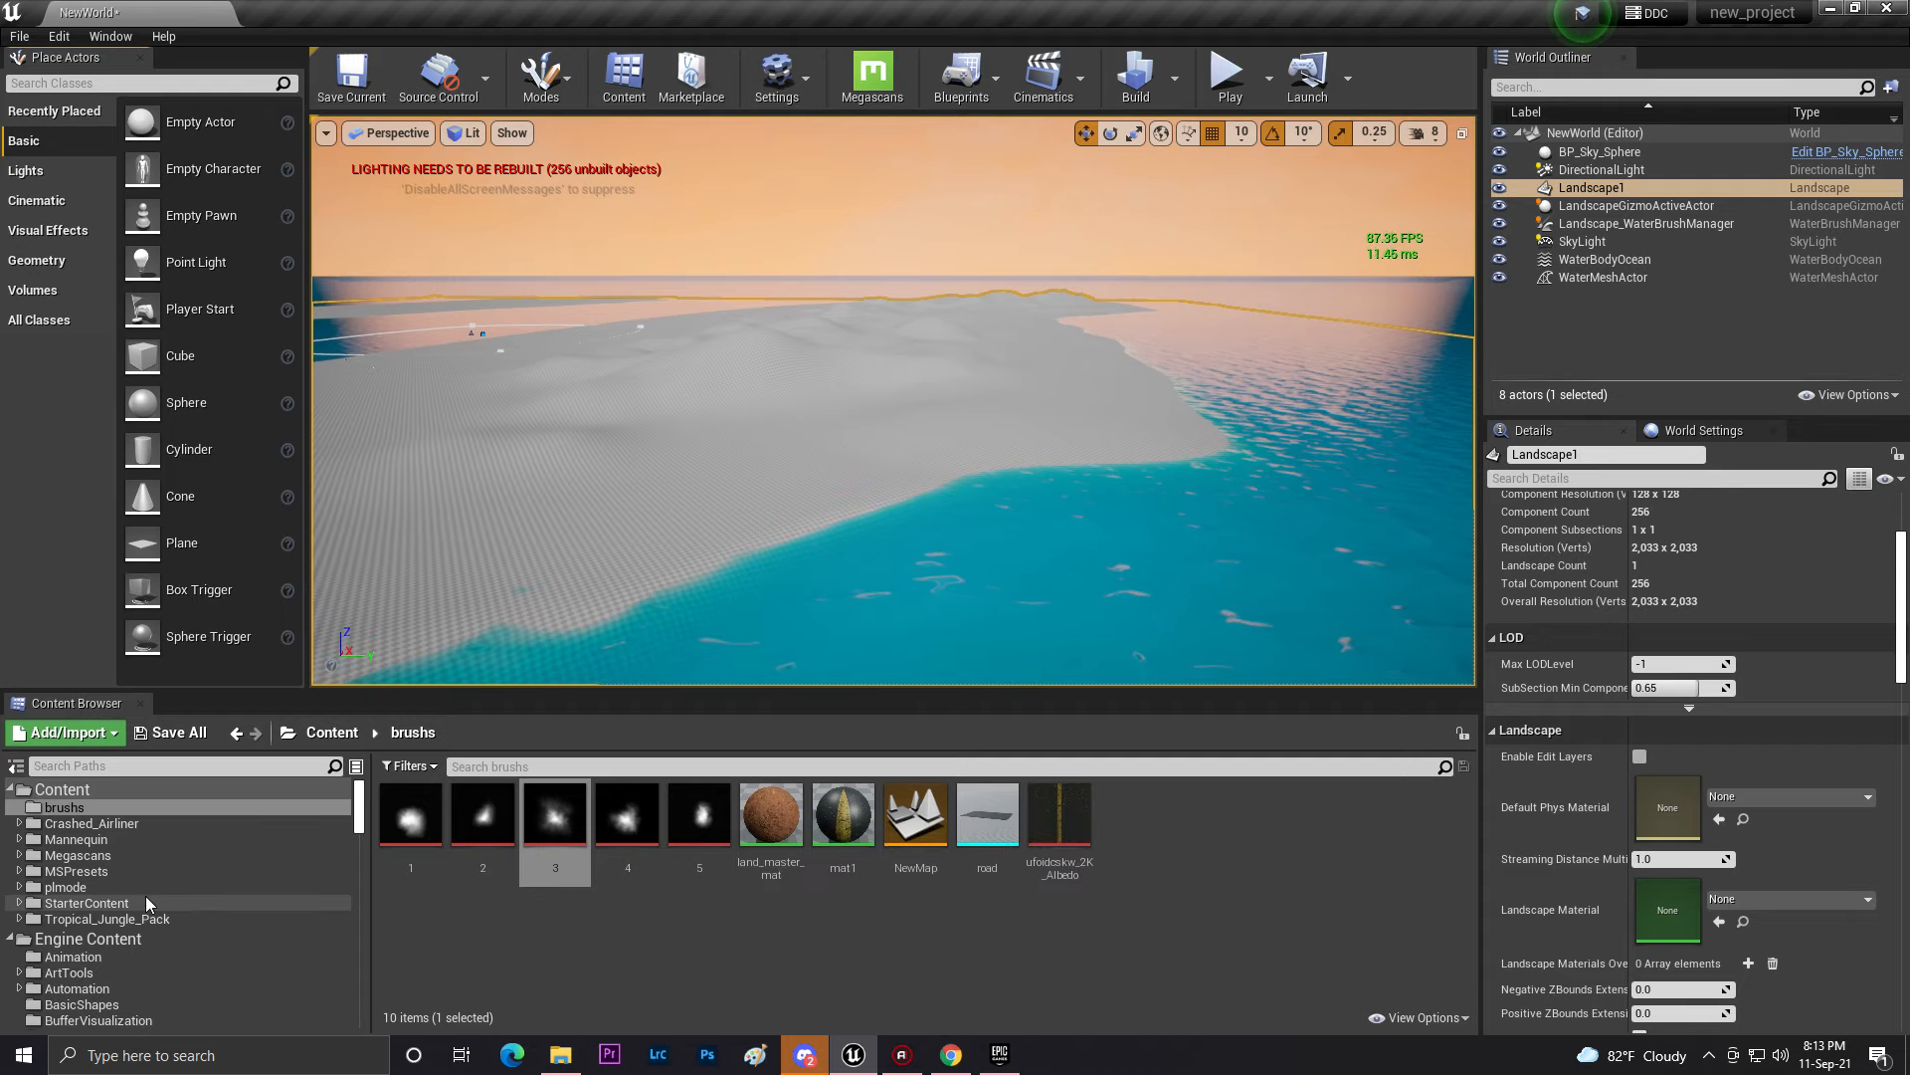
- Assign MI_Landscape_Tropical from Tropical_Jungle_Pack/Materials/Landscape as the landscape's Landscape Material
{"action": "left_click", "coordinate": [129, 919]}
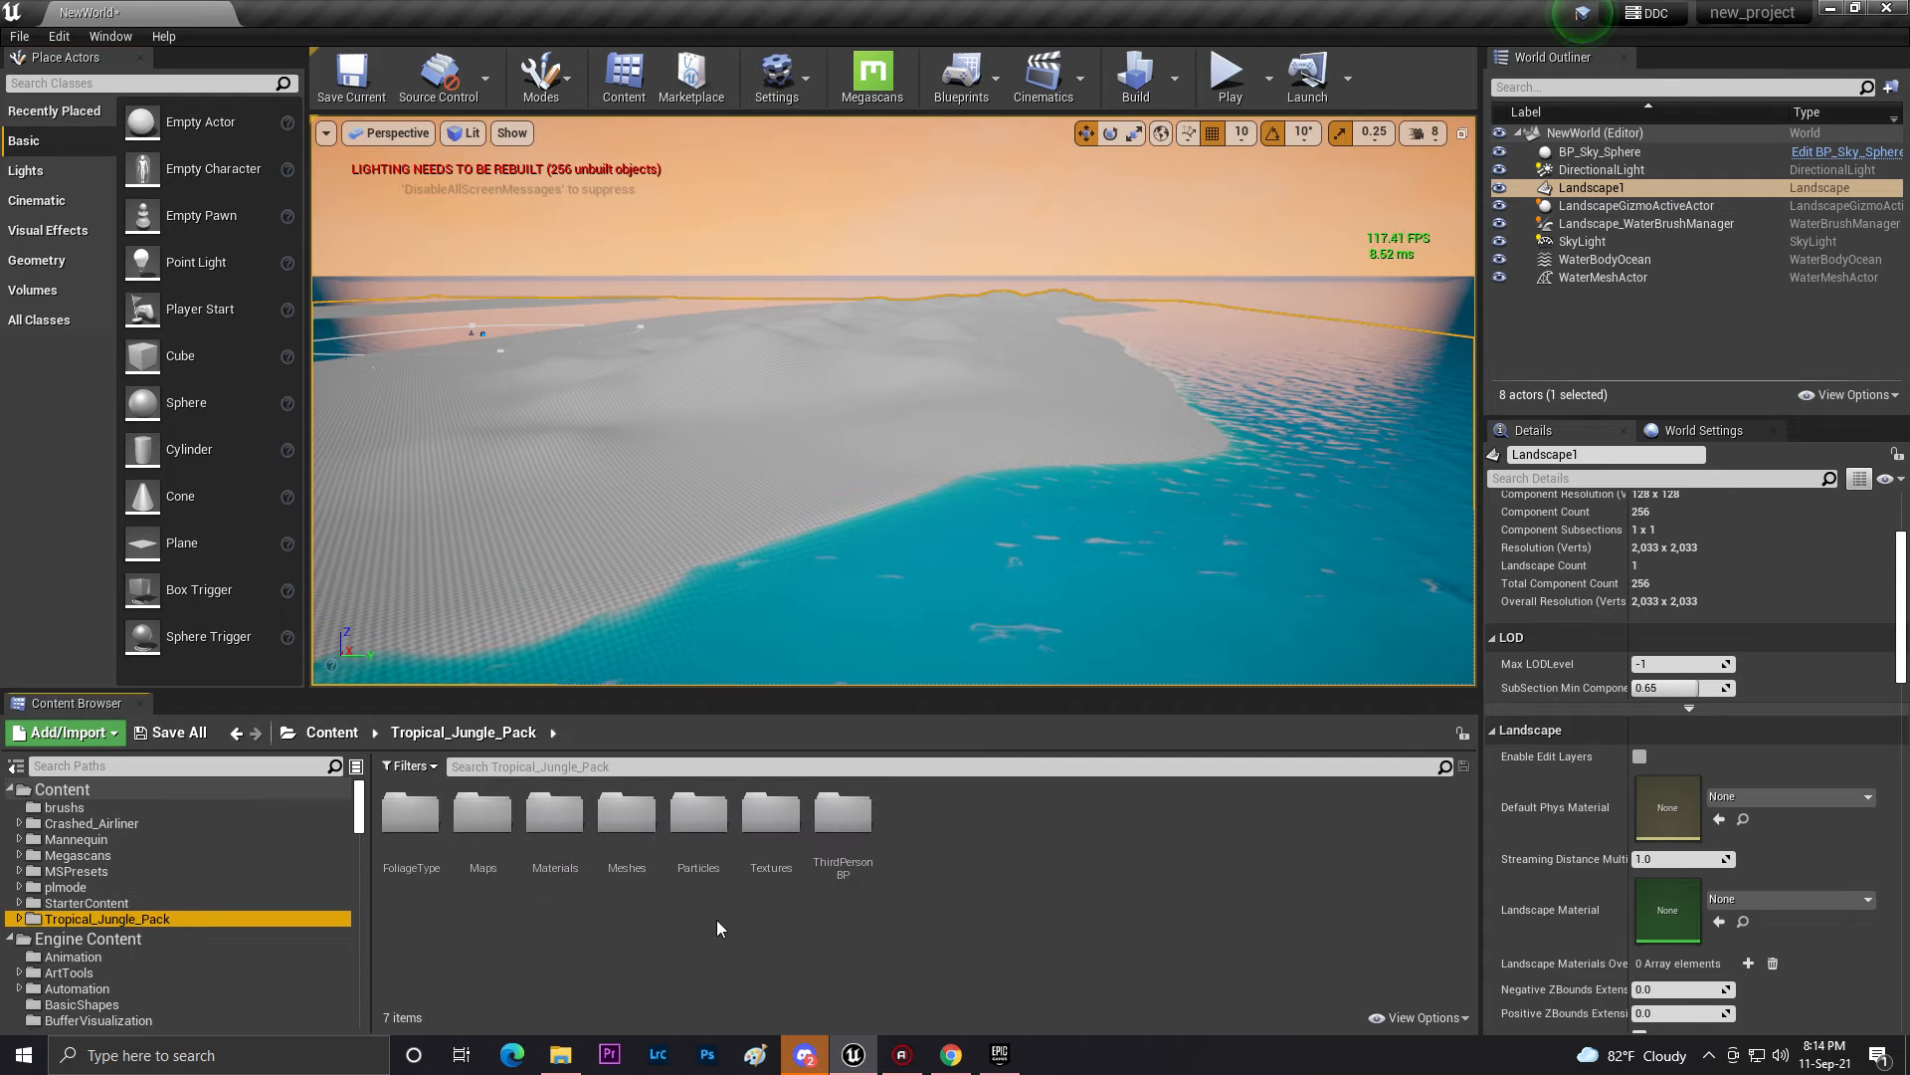
{"action": "double_click", "coordinate": [575, 852]}
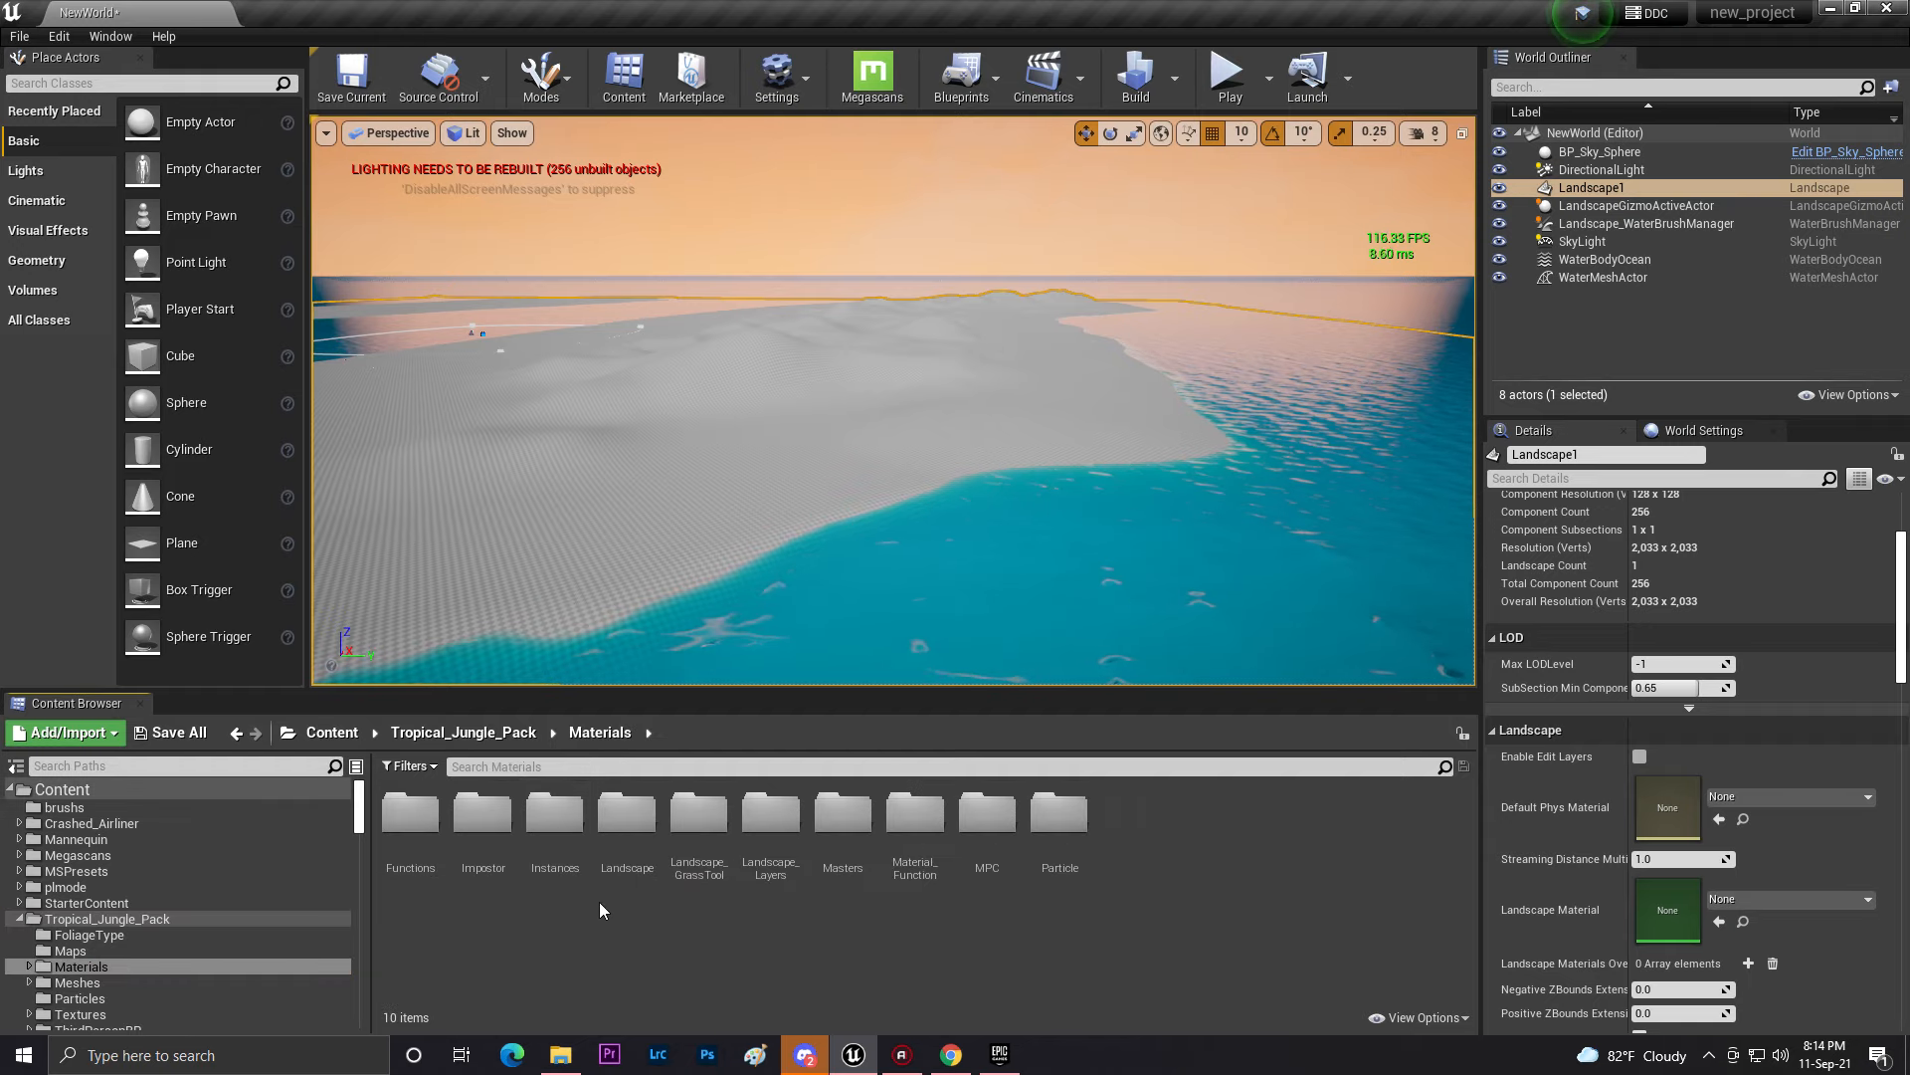
{"action": "double_click", "coordinate": [639, 824]}
{"action": "left_click_drag", "start_coordinate": [482, 816], "coordinate": [1677, 909]}
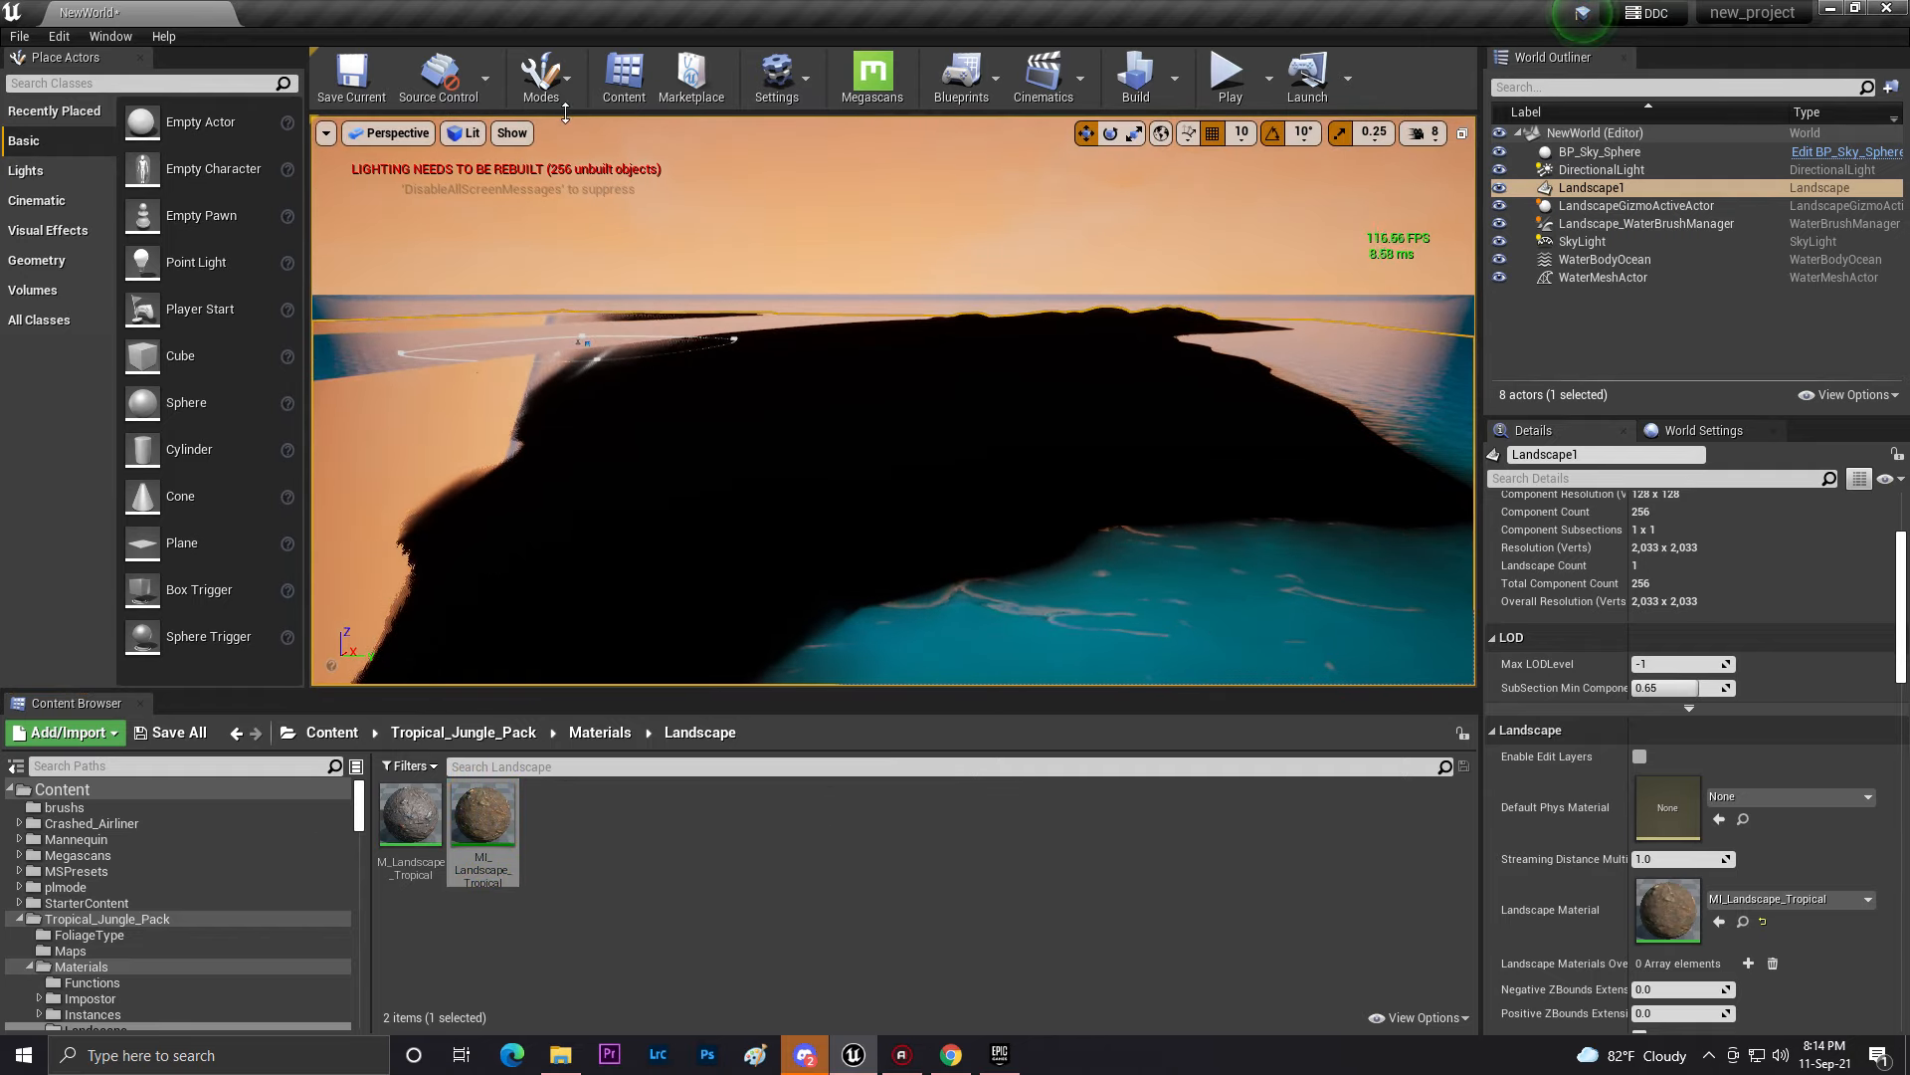
- Open the Landscape Paint tools and assign Ground_LayerInfo and Jungle_LayerInfo to the Ground and Jungle layers
{"action": "left_click", "coordinate": [547, 75]}
{"action": "left_click", "coordinate": [587, 163]}
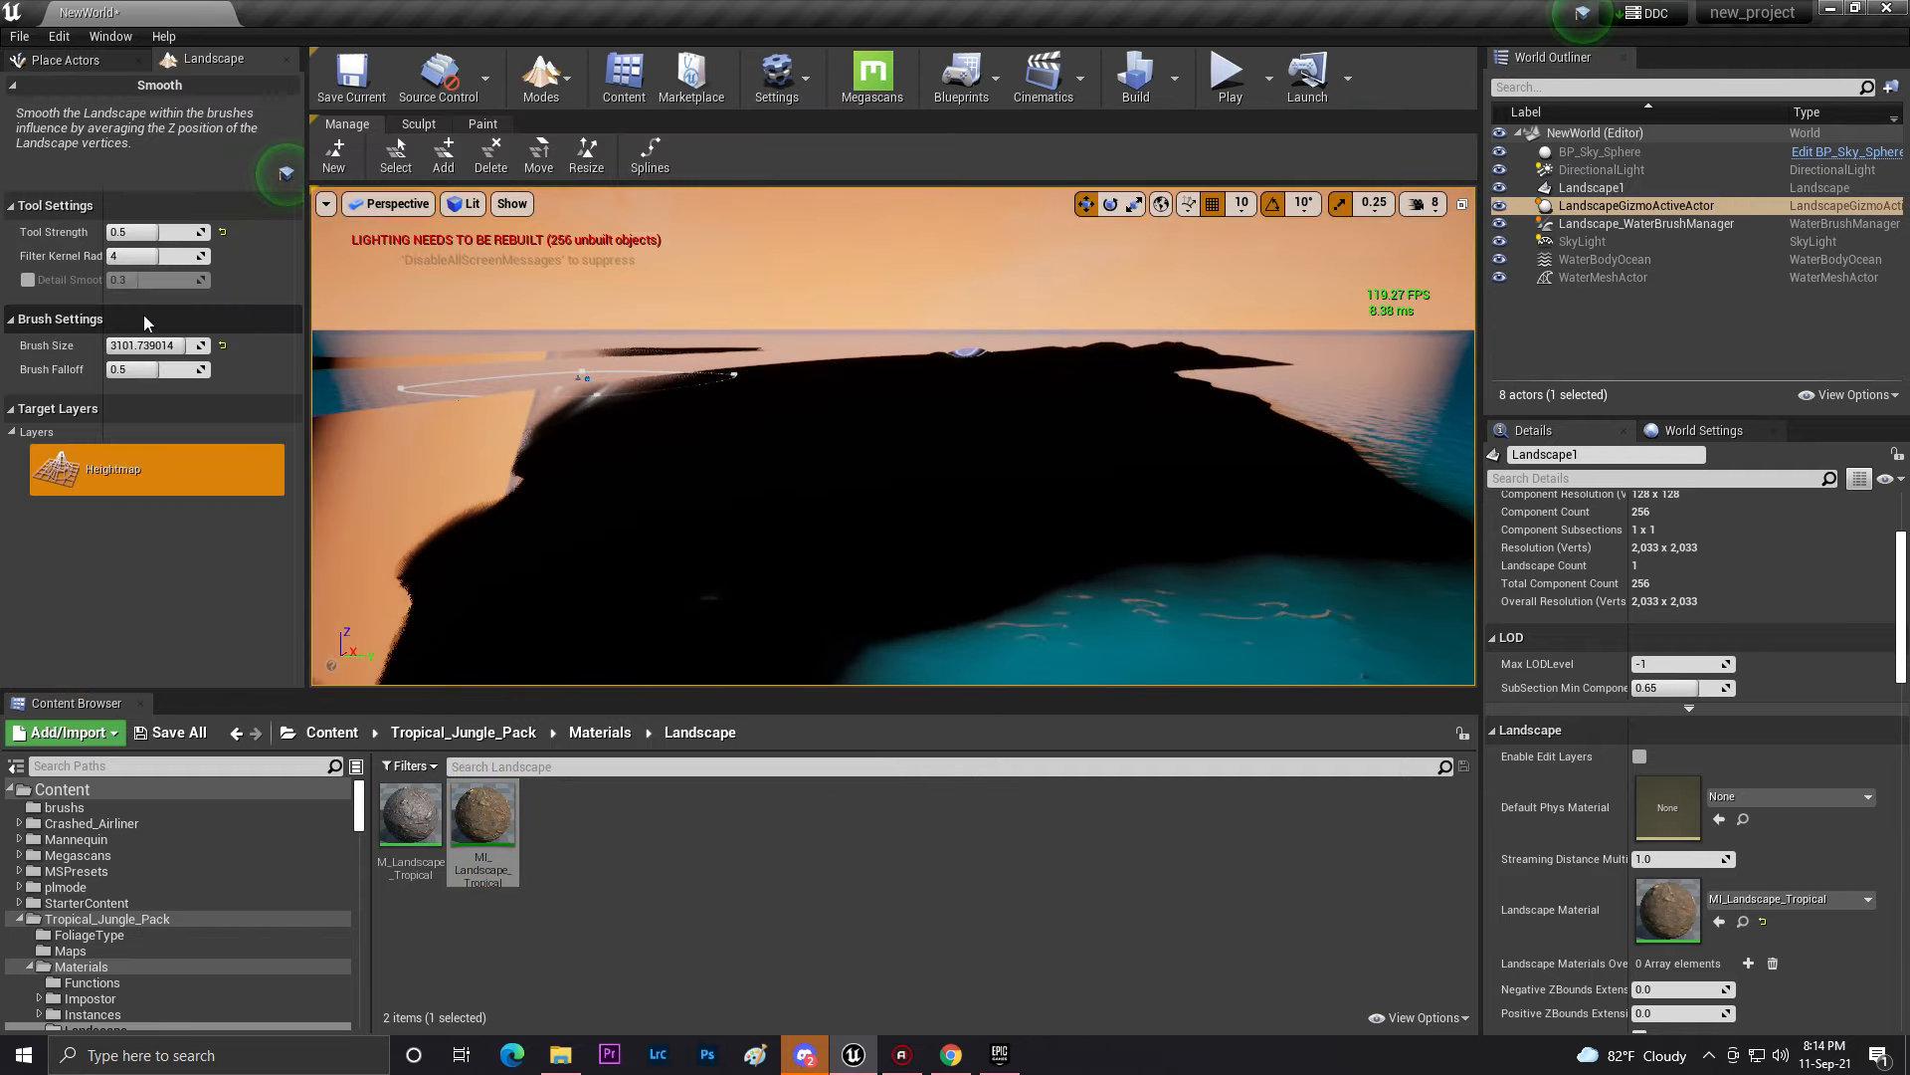
{"action": "left_click", "coordinate": [483, 125]}
{"action": "left_click", "coordinate": [149, 486]}
{"action": "left_click", "coordinate": [173, 605]}
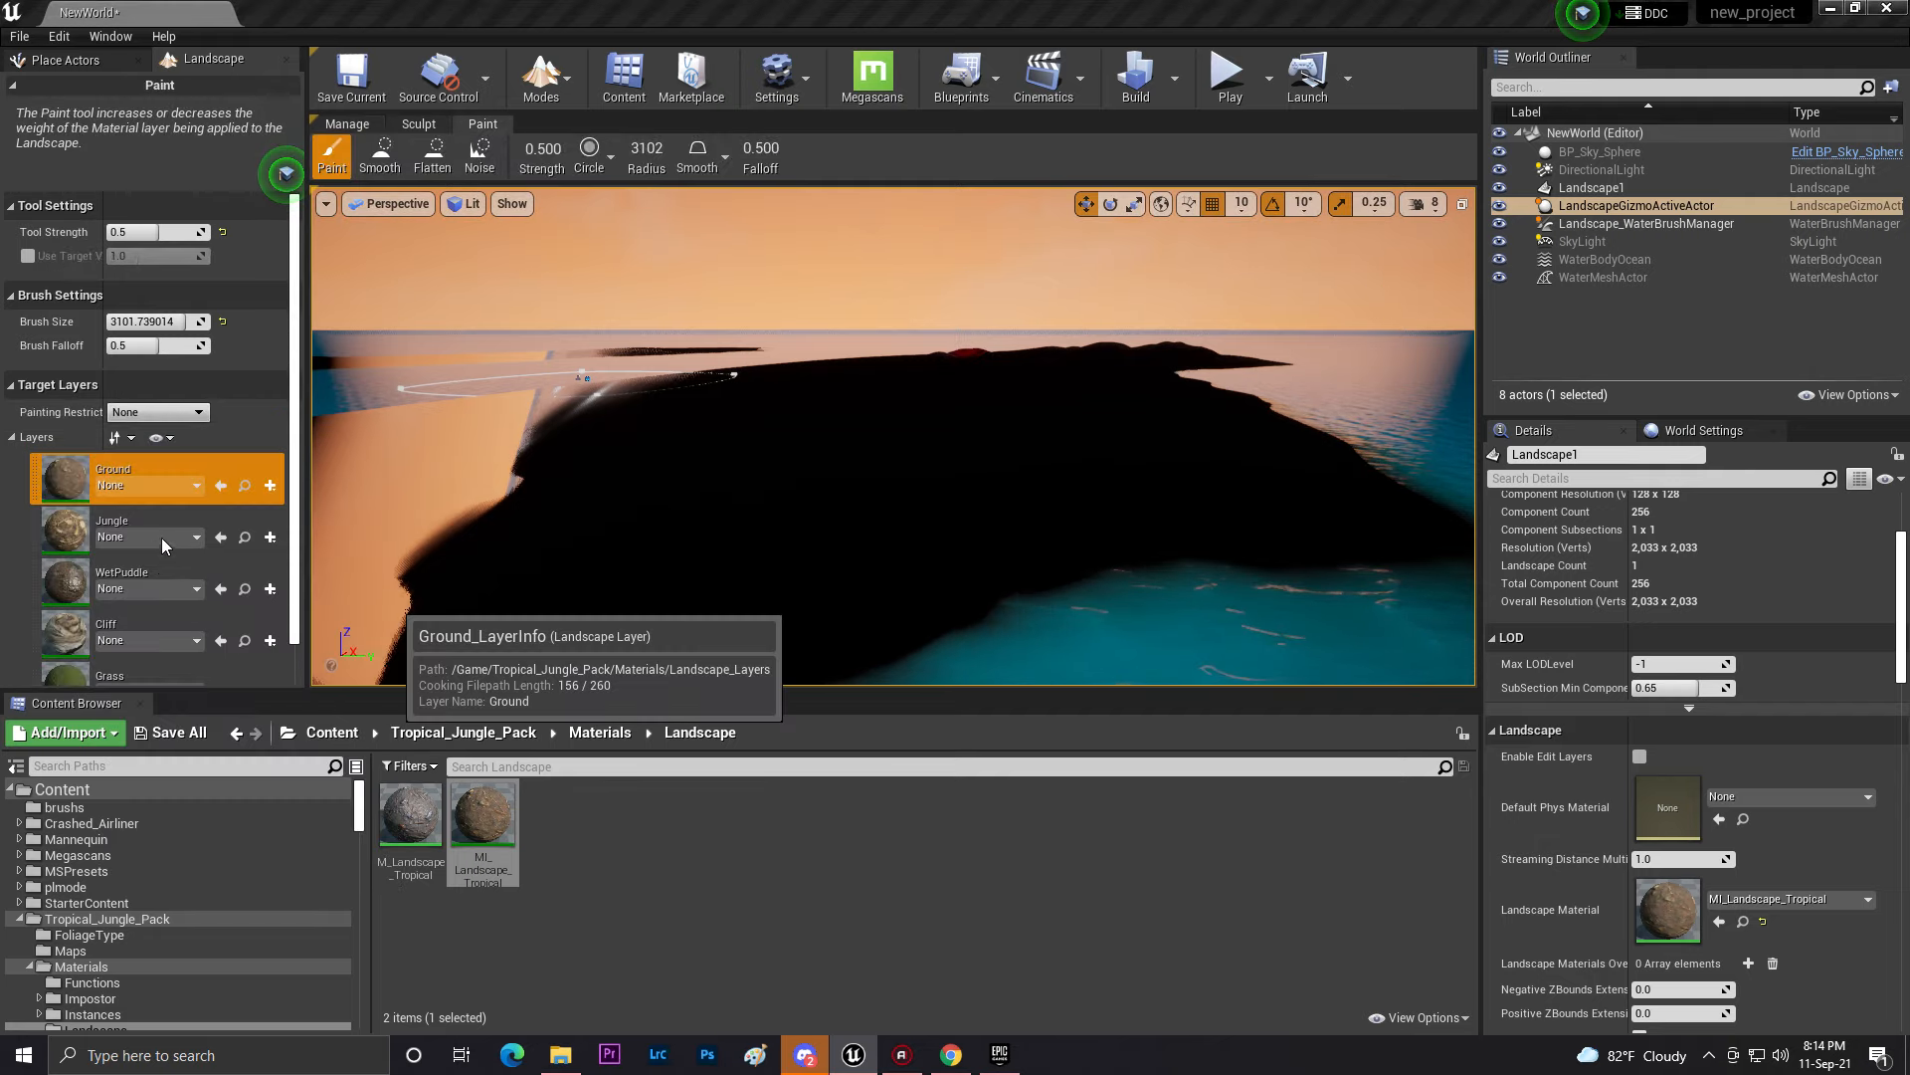
{"action": "left_click", "coordinate": [161, 538]}
{"action": "left_click", "coordinate": [159, 611]}
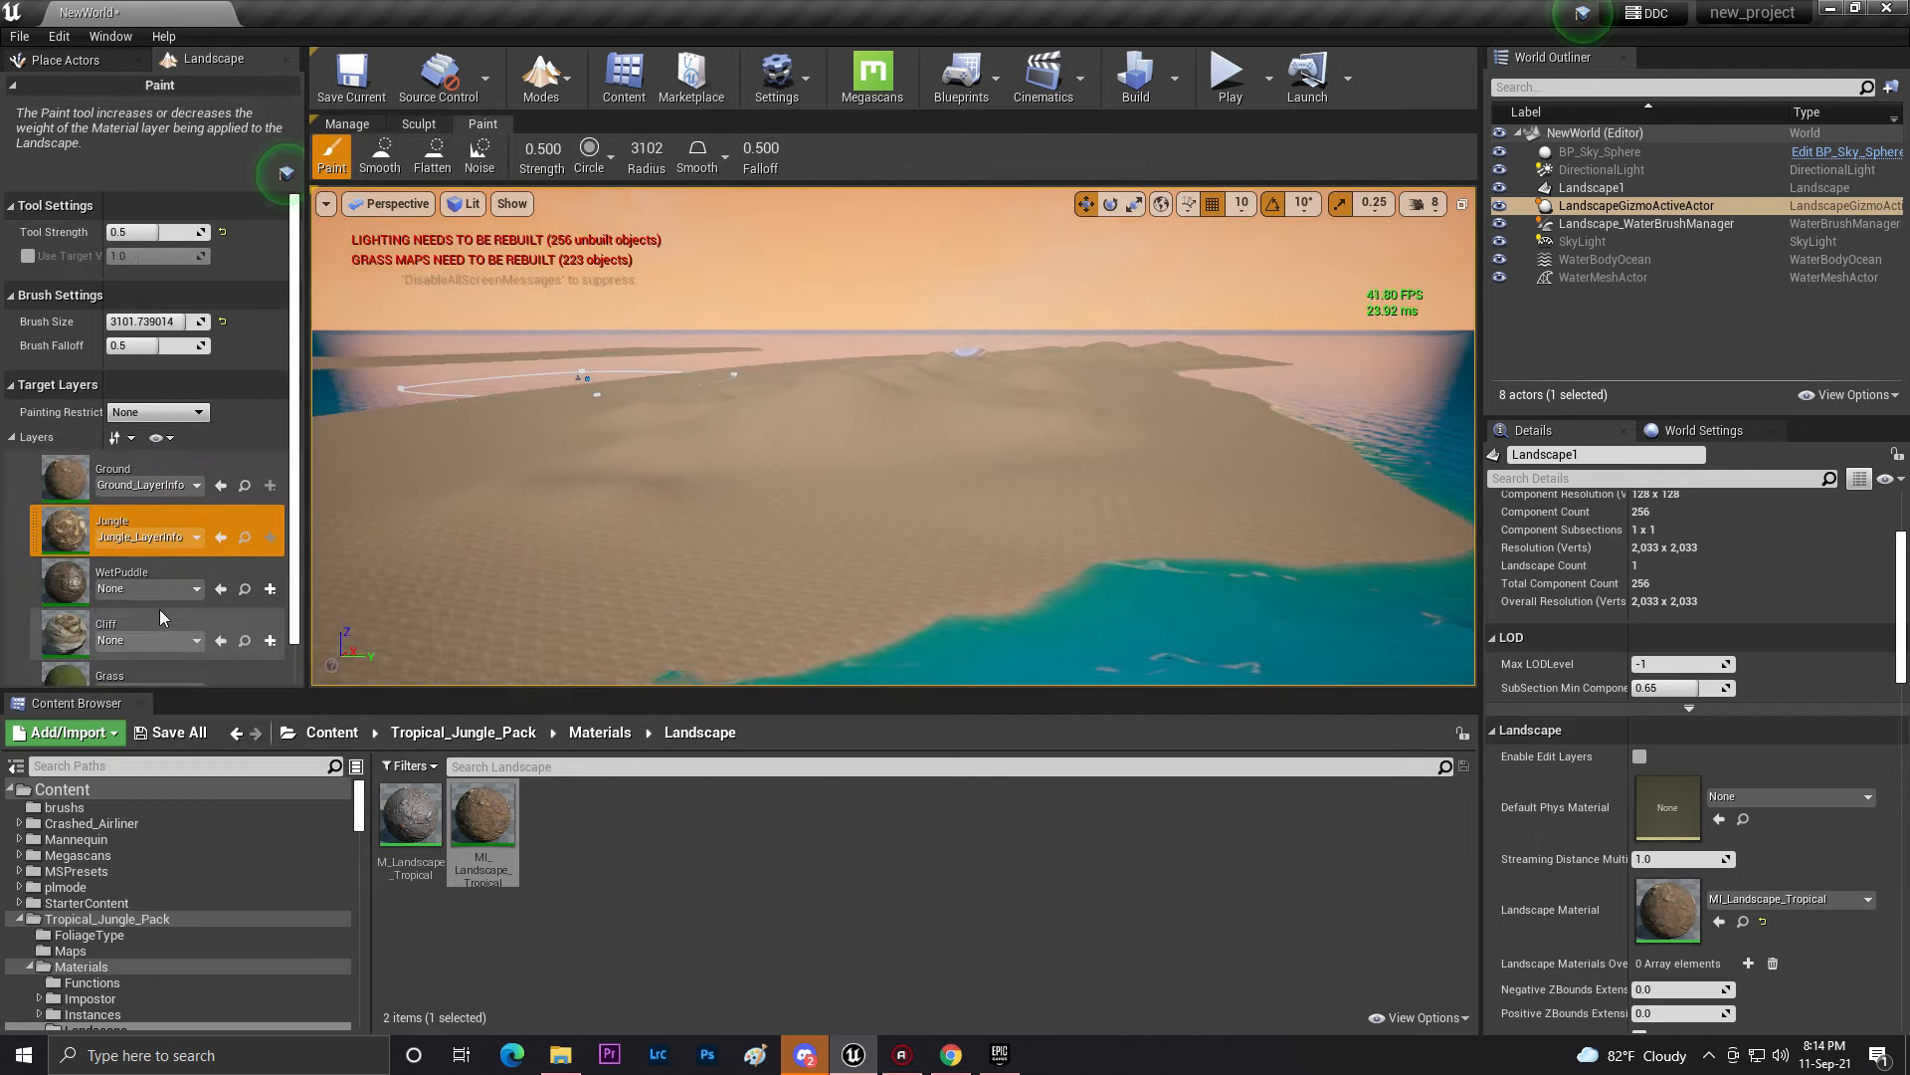
- Assign the matching layer info assets to the WetPuddle, Cliff and Grass landscape layers
{"action": "left_click", "coordinate": [156, 589]}
{"action": "left_click", "coordinate": [193, 729]}
{"action": "left_click", "coordinate": [127, 647]}
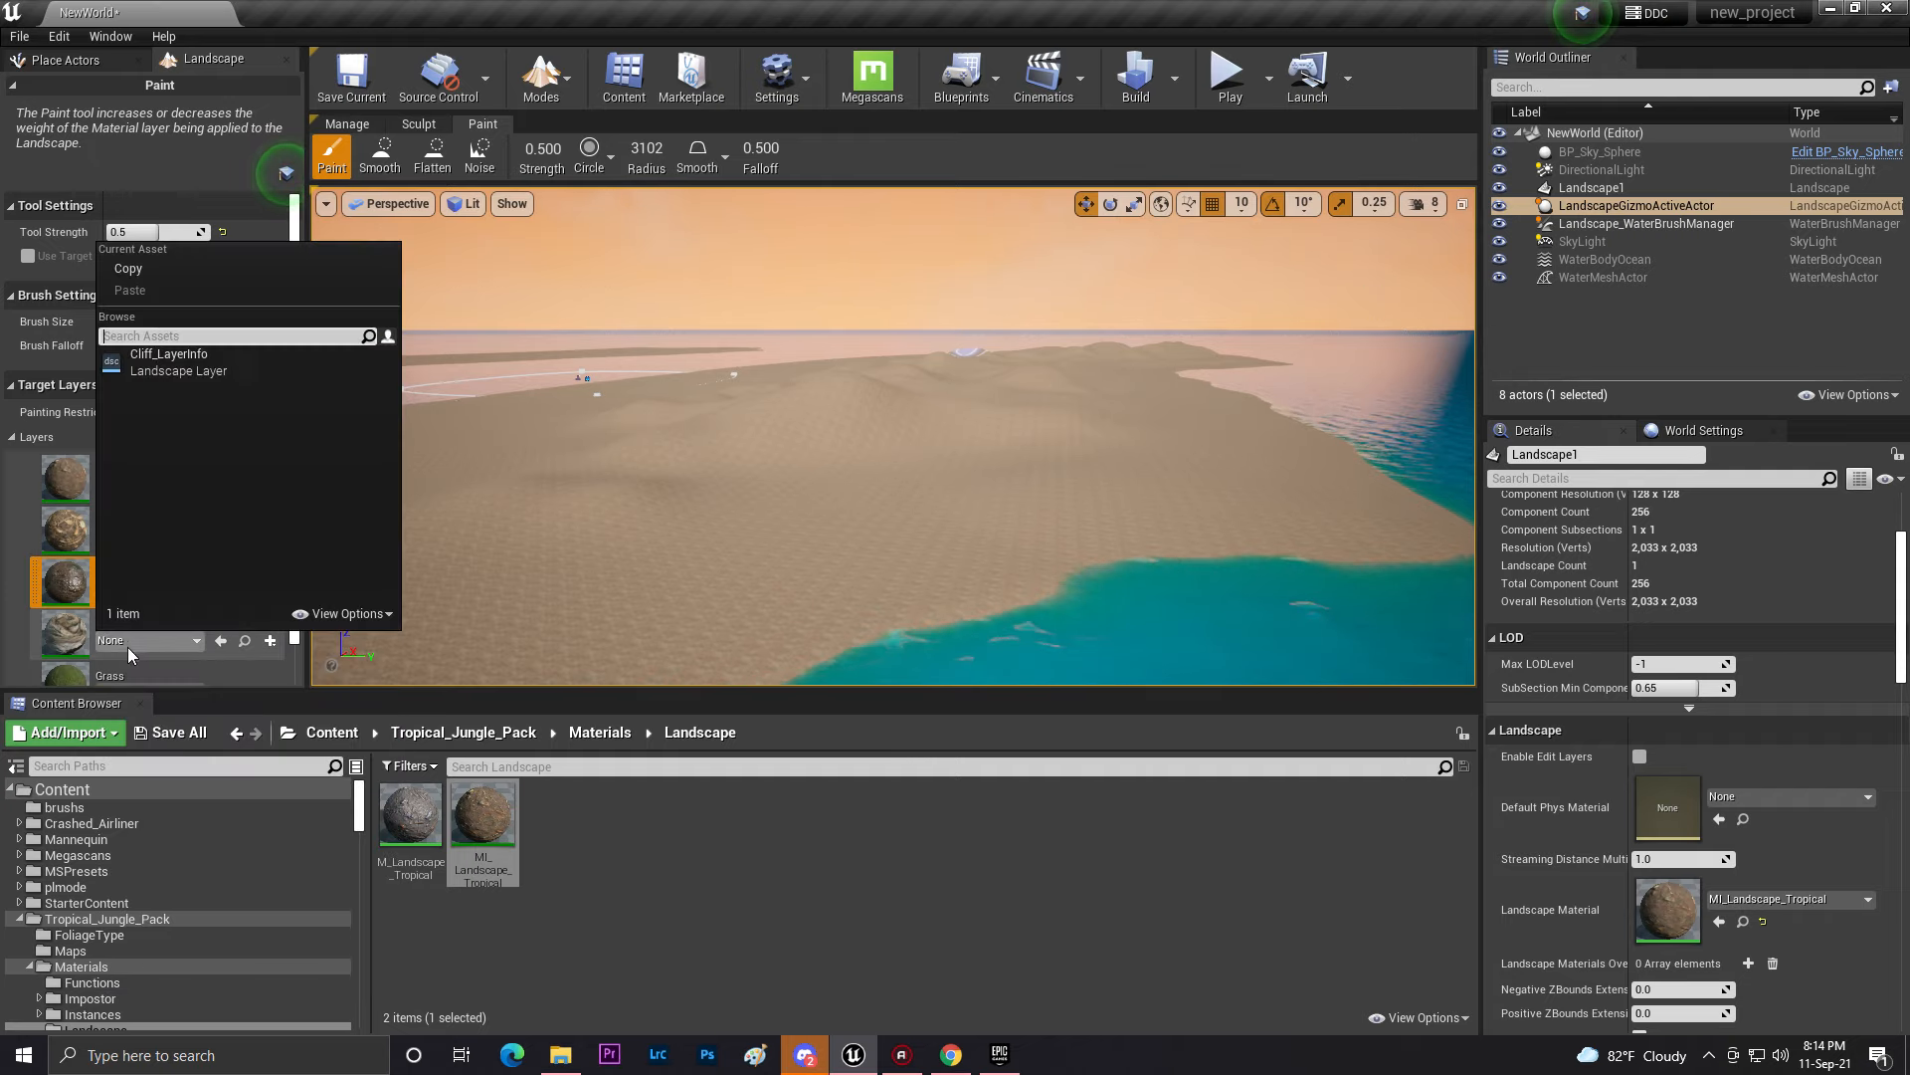
{"action": "left_click", "coordinate": [179, 378]}
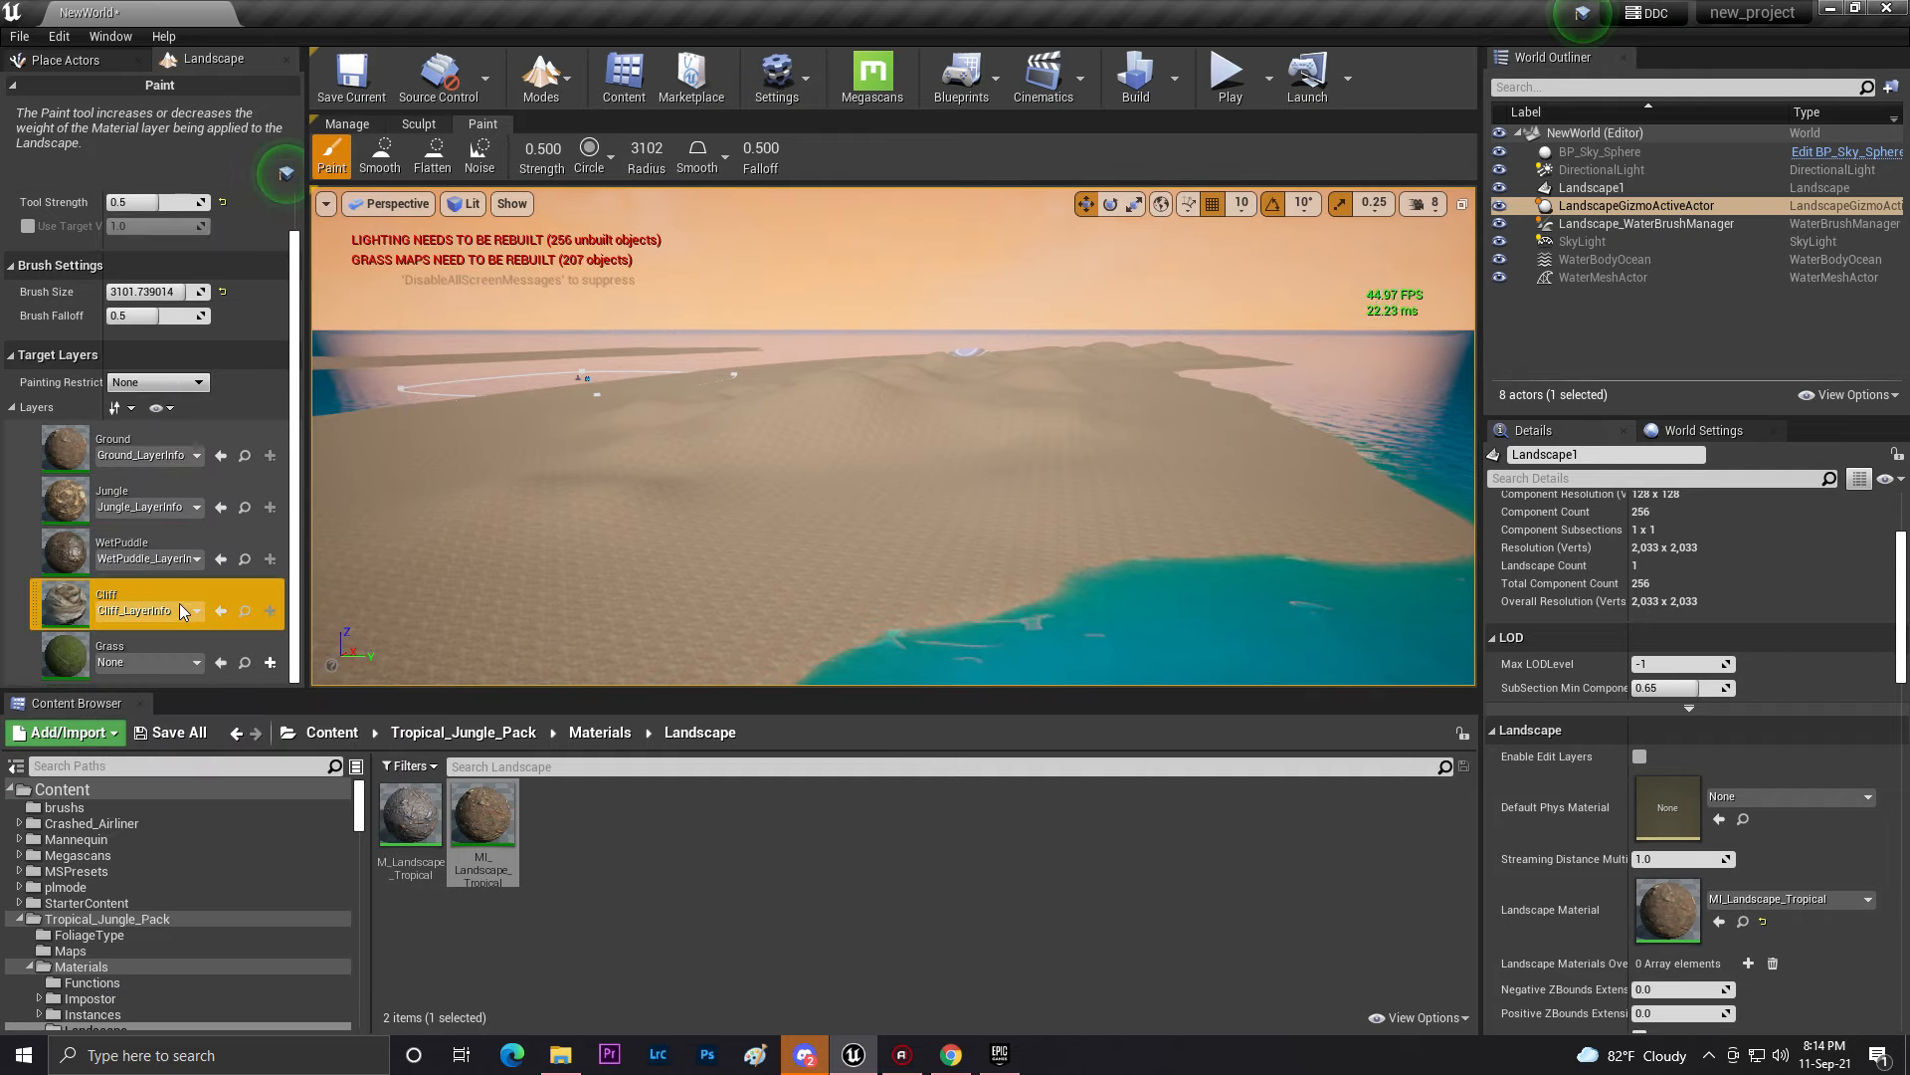
{"action": "left_click", "coordinate": [144, 662]}
{"action": "left_click", "coordinate": [183, 376]}
- Try painting the WetPuddle layer on the sand near the shore
{"action": "mouse_move", "coordinate": [815, 593]}
{"action": "right_mouse_down"}
{"action": "mouse_move", "coordinate": [776, 623]}
{"action": "mouse_move", "coordinate": [836, 557]}
{"action": "mouse_move", "coordinate": [875, 617]}
{"action": "mouse_move", "coordinate": [896, 538]}
{"action": "mouse_move", "coordinate": [816, 508]}
{"action": "mouse_move", "coordinate": [896, 597]}
{"action": "mouse_move", "coordinate": [895, 538]}
{"action": "mouse_move", "coordinate": [796, 647]}
{"action": "mouse_move", "coordinate": [856, 597]}
{"action": "mouse_move", "coordinate": [836, 558]}
{"action": "mouse_move", "coordinate": [865, 567]}
{"action": "right_mouse_up"}
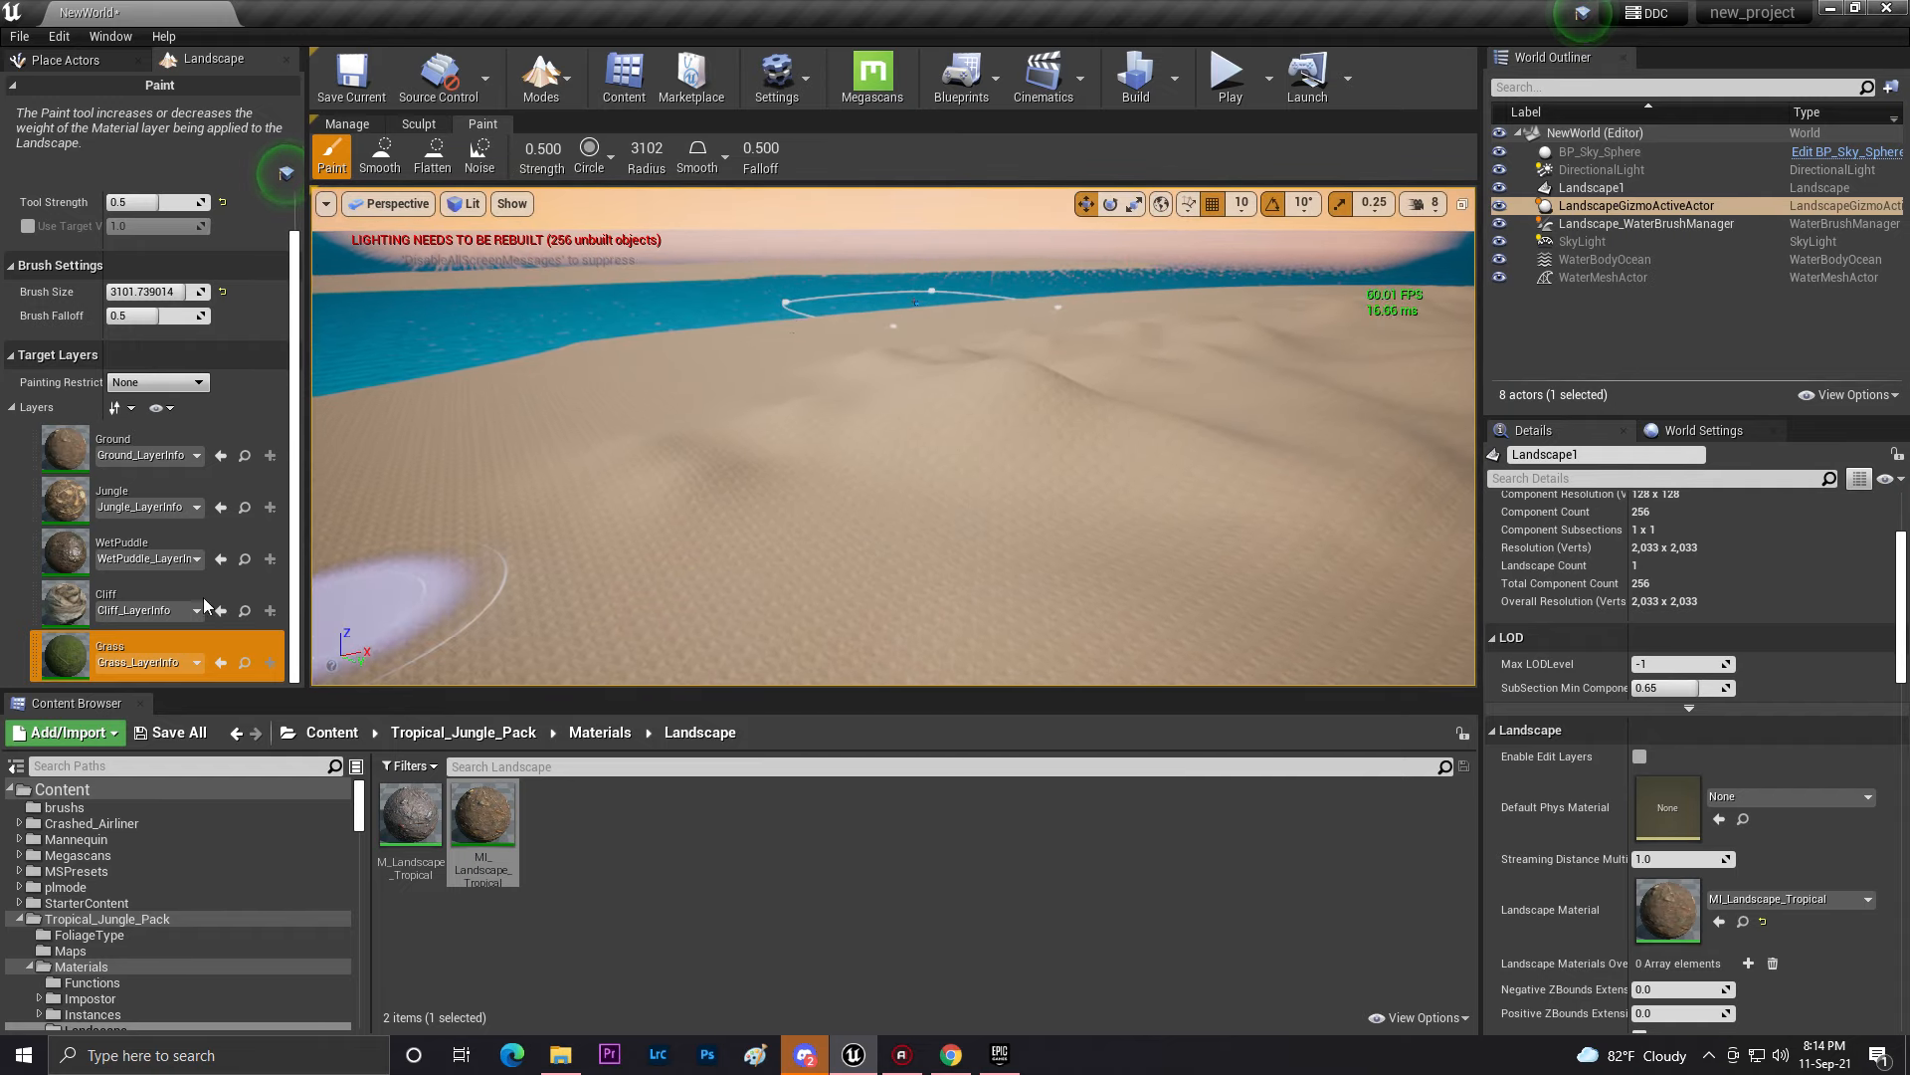
{"action": "left_click", "coordinate": [52, 562]}
{"action": "right_click_drag", "start_coordinate": [776, 477], "coordinate": [787, 512]}
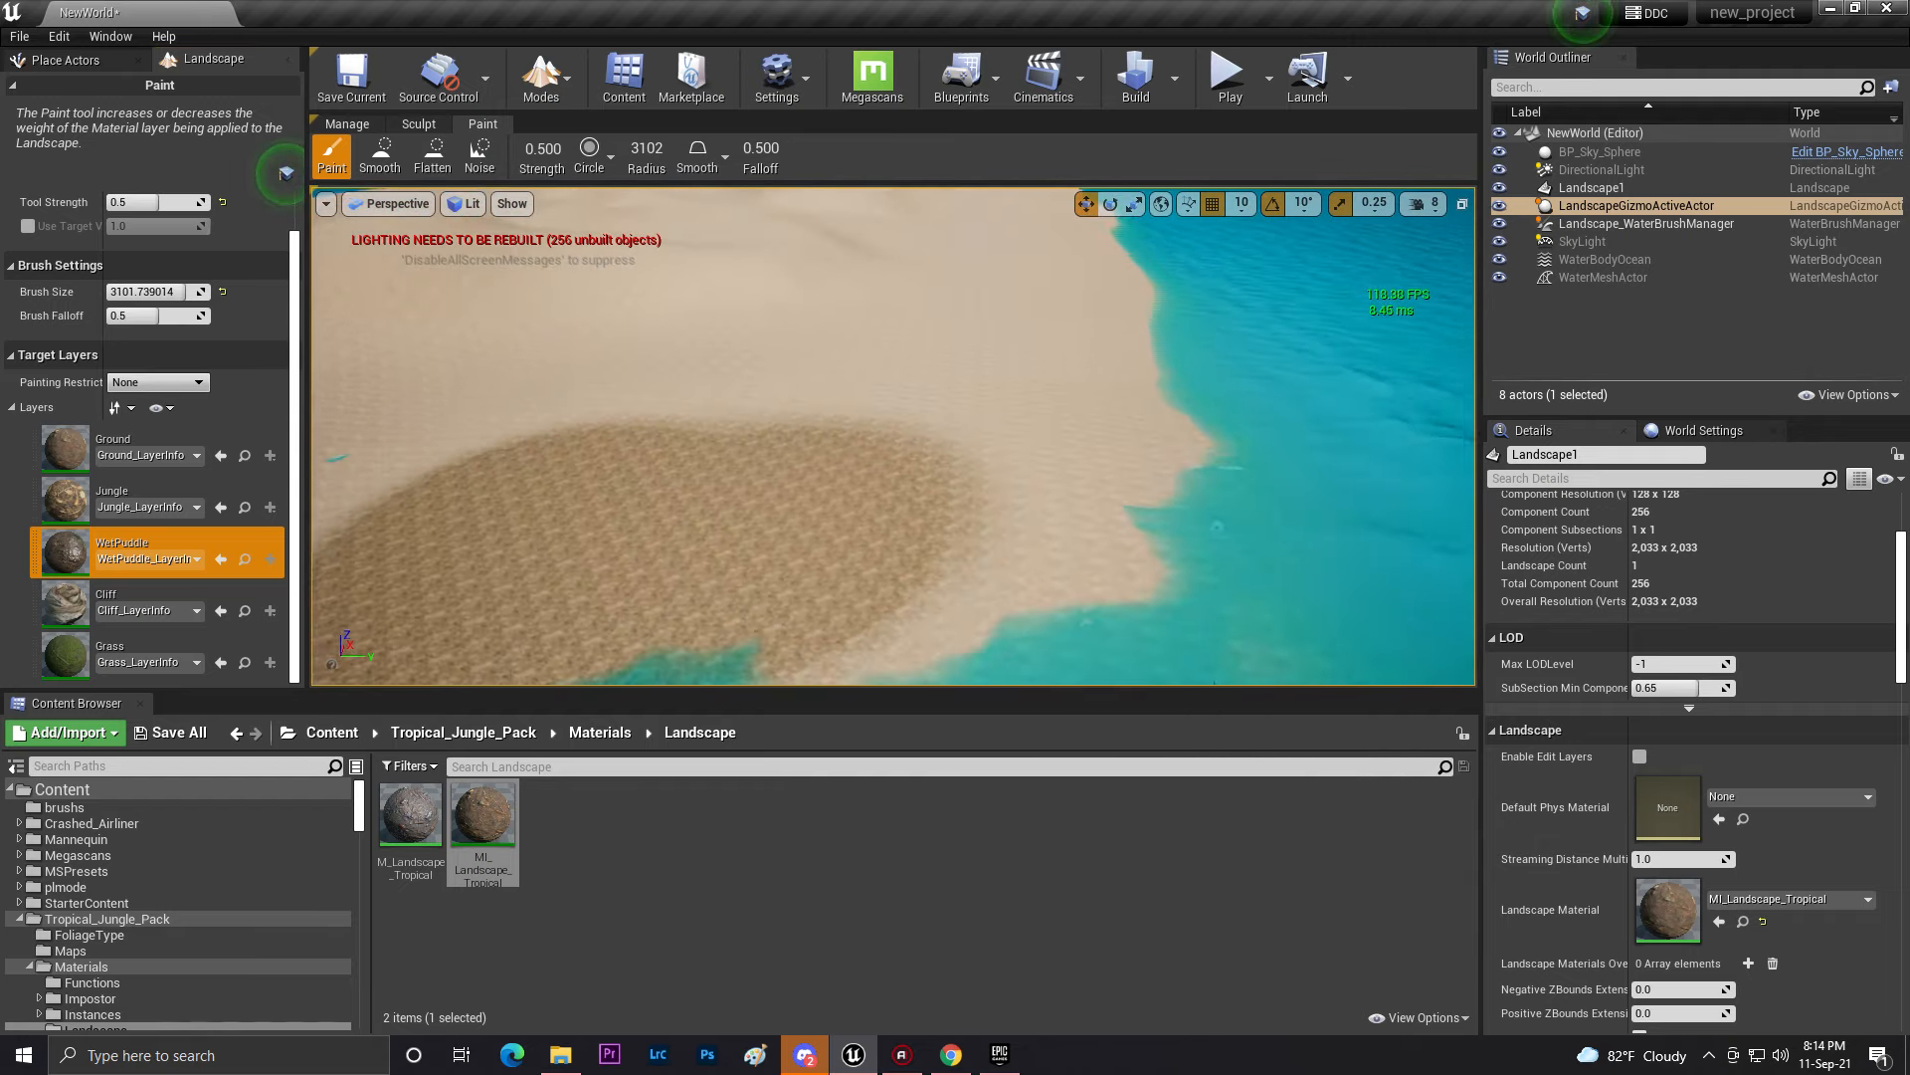
{"action": "key", "text": "ctrl+z"}
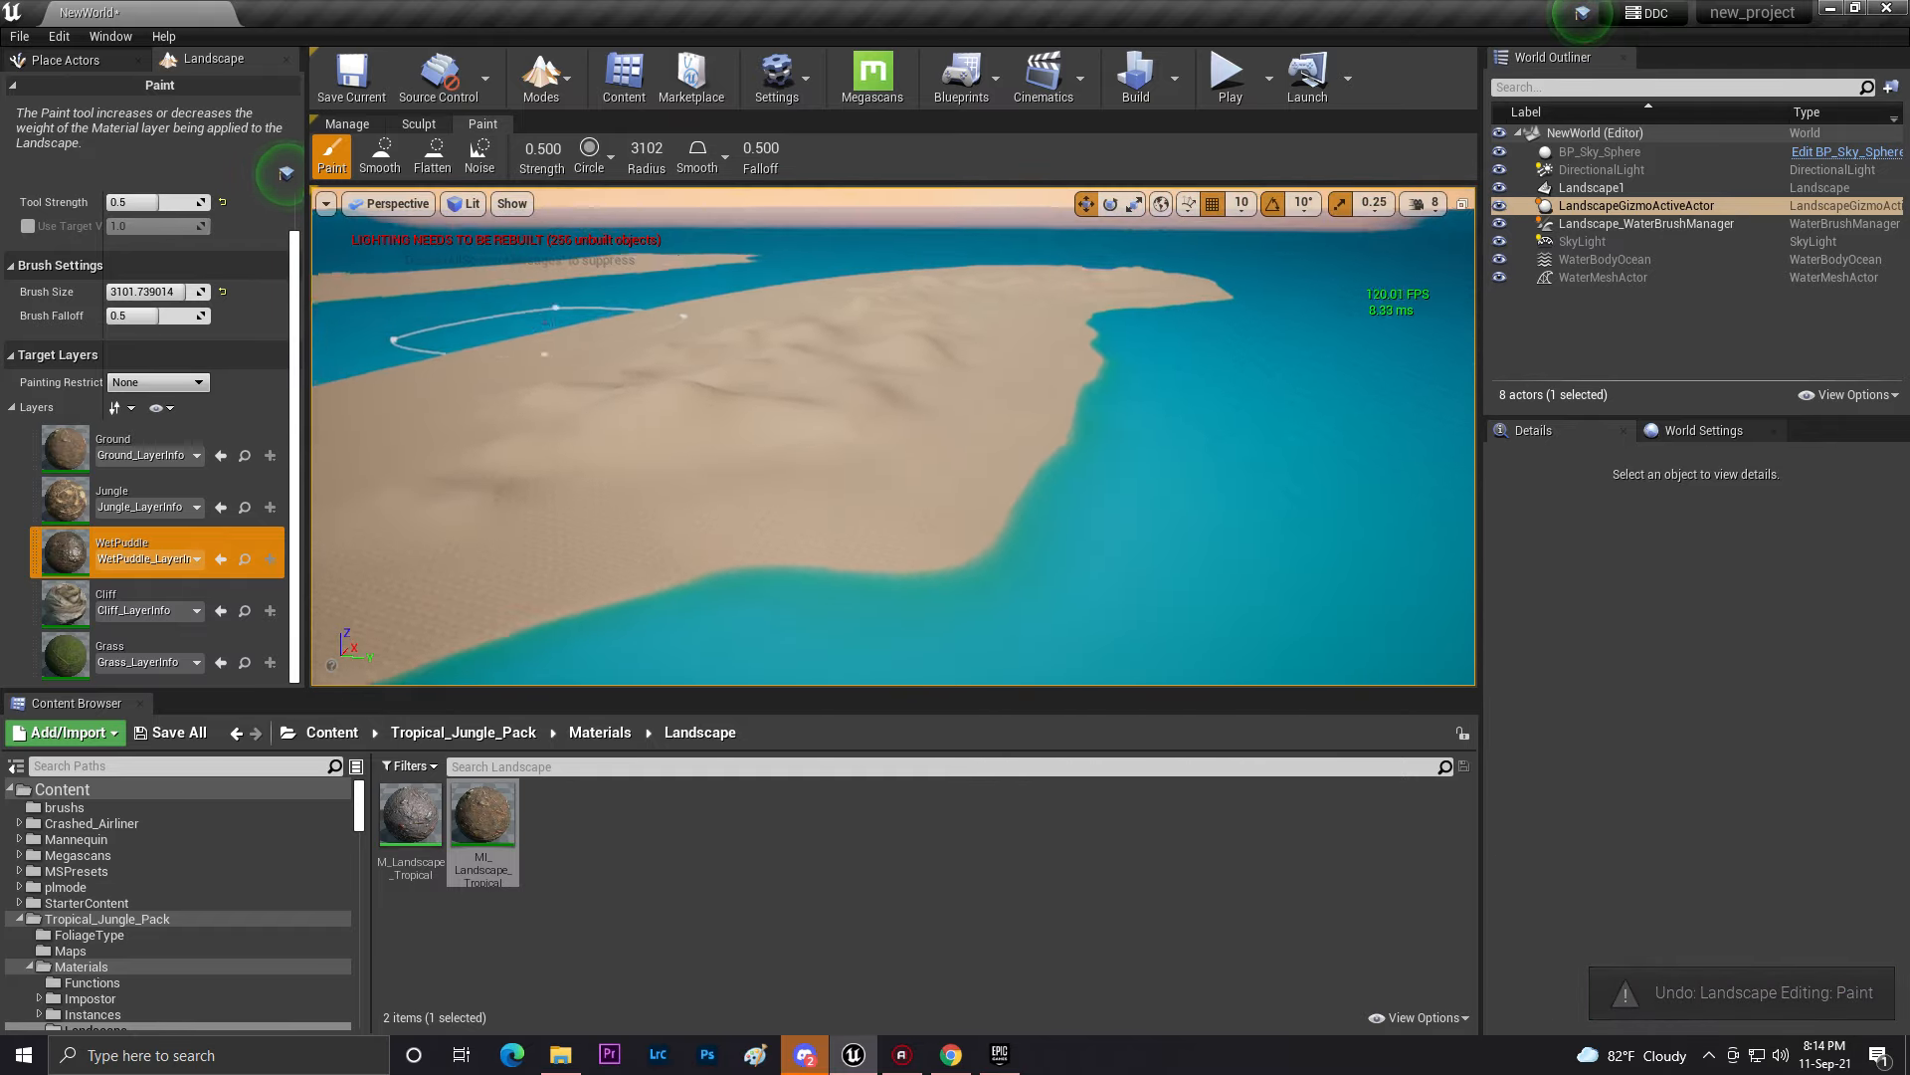
- Try painting a patch of the Grass layer across the island's hills
{"action": "right_click_drag", "start_coordinate": [776, 477], "coordinate": [557, 508]}
{"action": "left_click_drag", "start_coordinate": [786, 408], "coordinate": [673, 400]}
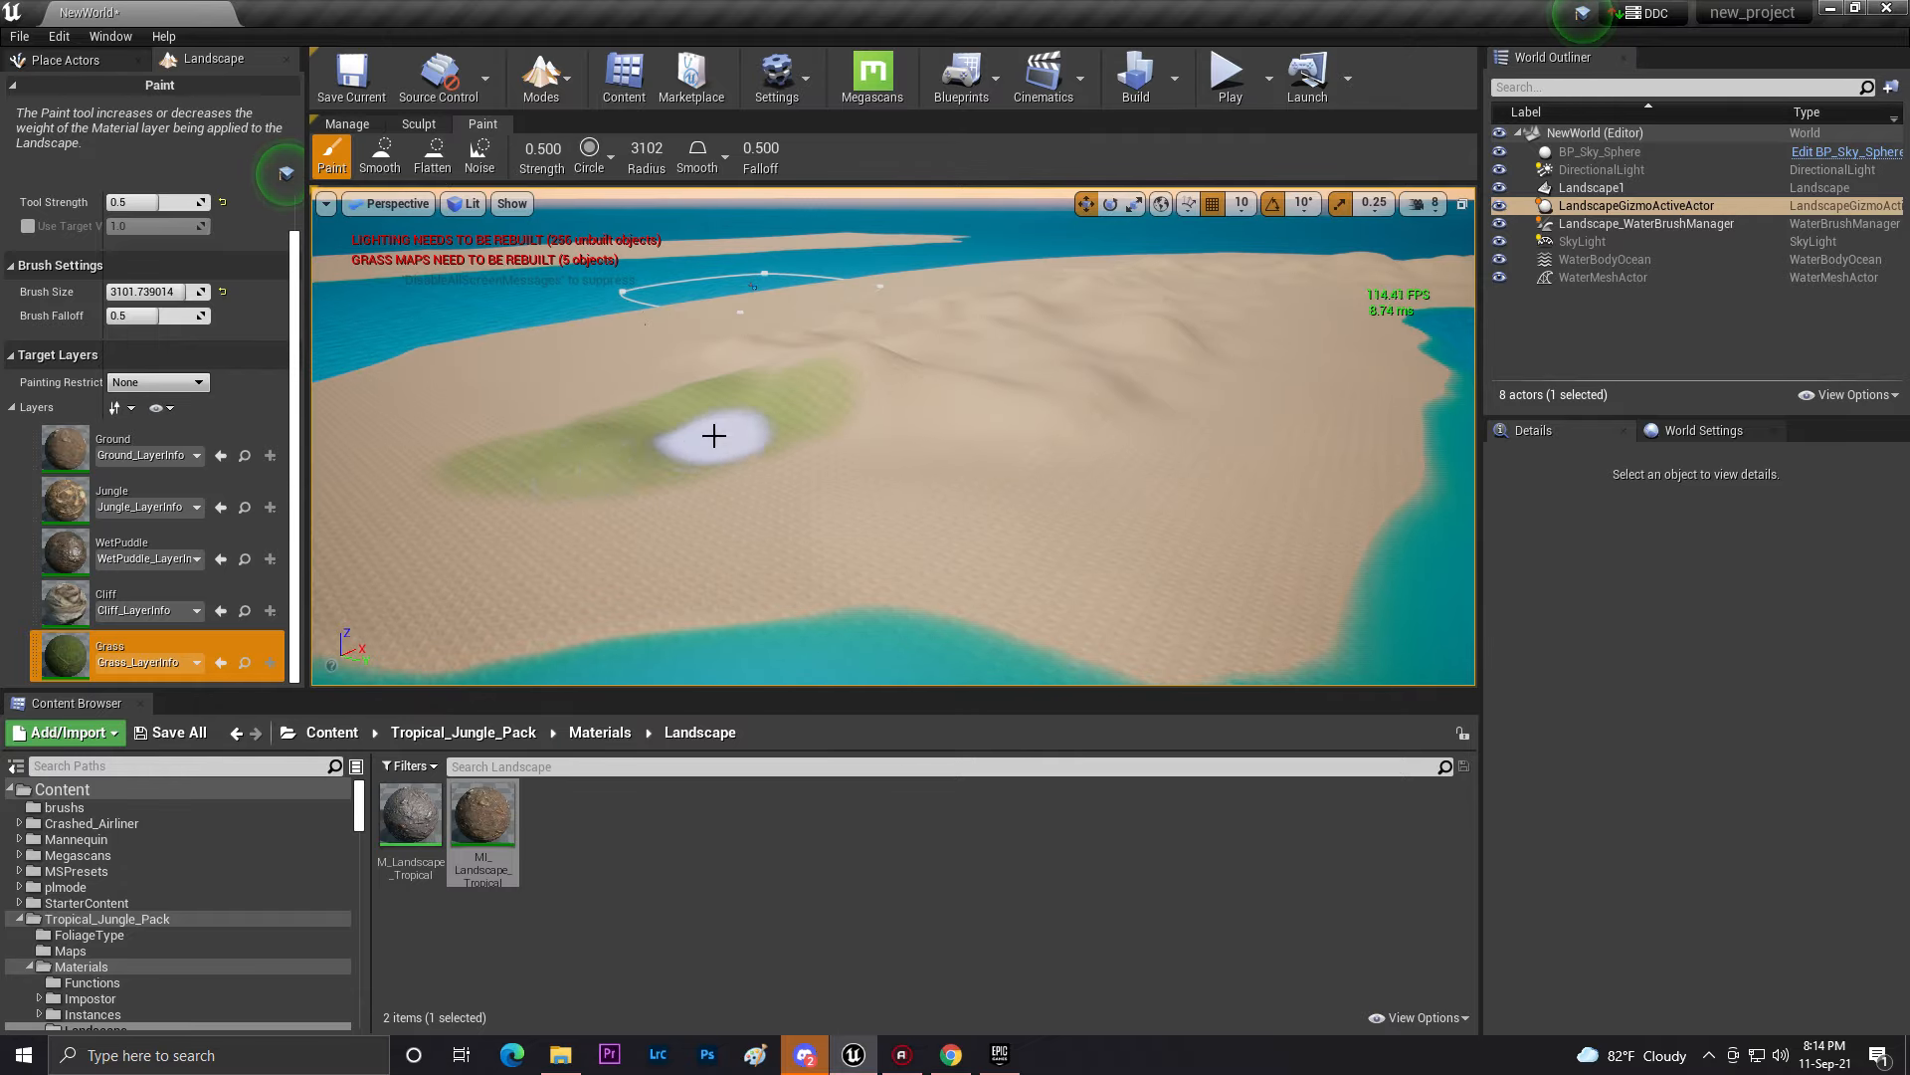
{"action": "key", "text": "s"}
{"action": "mouse_move", "coordinate": [892, 434]}
{"action": "right_mouse_down"}
{"action": "mouse_move", "coordinate": [893, 329]}
{"action": "mouse_move", "coordinate": [855, 264]}
{"action": "mouse_move", "coordinate": [886, 428]}
{"action": "mouse_move", "coordinate": [875, 338]}
{"action": "mouse_move", "coordinate": [855, 438]}
{"action": "mouse_move", "coordinate": [700, 418]}
{"action": "right_mouse_up"}
{"action": "key", "text": "w"}
{"action": "key", "text": "w"}
{"action": "key", "text": "s"}
{"action": "key", "text": "w"}
{"action": "key", "text": "s"}
{"action": "key", "text": "s"}
{"action": "key", "text": "w"}
{"action": "key", "text": "s"}
{"action": "key", "text": "ctrl+z"}
- Switch back to Select mode and select the sky sphere in the viewport
{"action": "mouse_move", "coordinate": [878, 367]}
{"action": "right_mouse_down"}
{"action": "mouse_move", "coordinate": [964, 328]}
{"action": "mouse_move", "coordinate": [1054, 338]}
{"action": "mouse_move", "coordinate": [426, 492]}
{"action": "right_mouse_up"}
{"action": "left_click", "coordinate": [533, 92]}
{"action": "left_click", "coordinate": [563, 136]}
{"action": "right_click_drag", "start_coordinate": [827, 294], "coordinate": [911, 343]}
{"action": "left_click", "coordinate": [900, 272]}
{"action": "key", "text": "s"}
{"action": "key", "text": "w"}
{"action": "key", "text": "w"}
- Browse the tree meshes in Tropical_Jungle_Pack/Meshes/Trees
{"action": "left_click", "coordinate": [423, 733]}
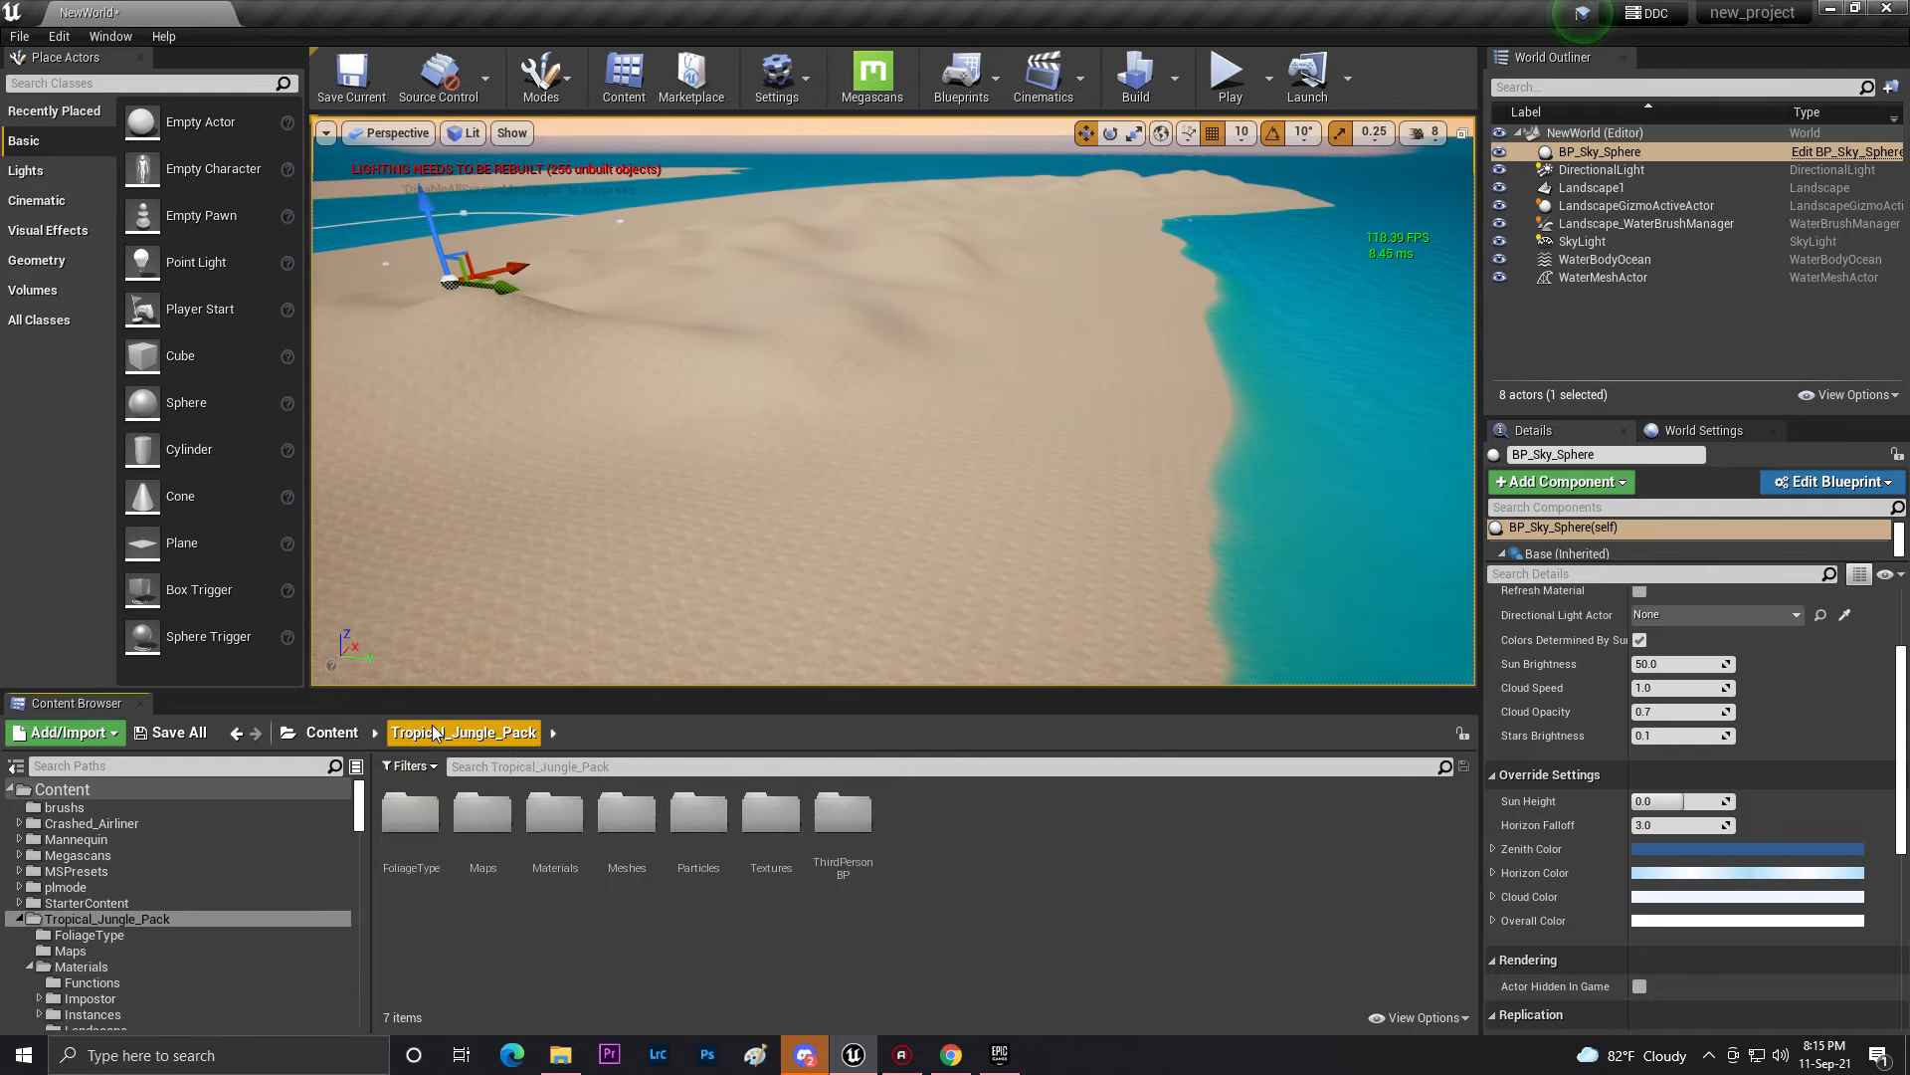
{"action": "double_click", "coordinate": [644, 846]}
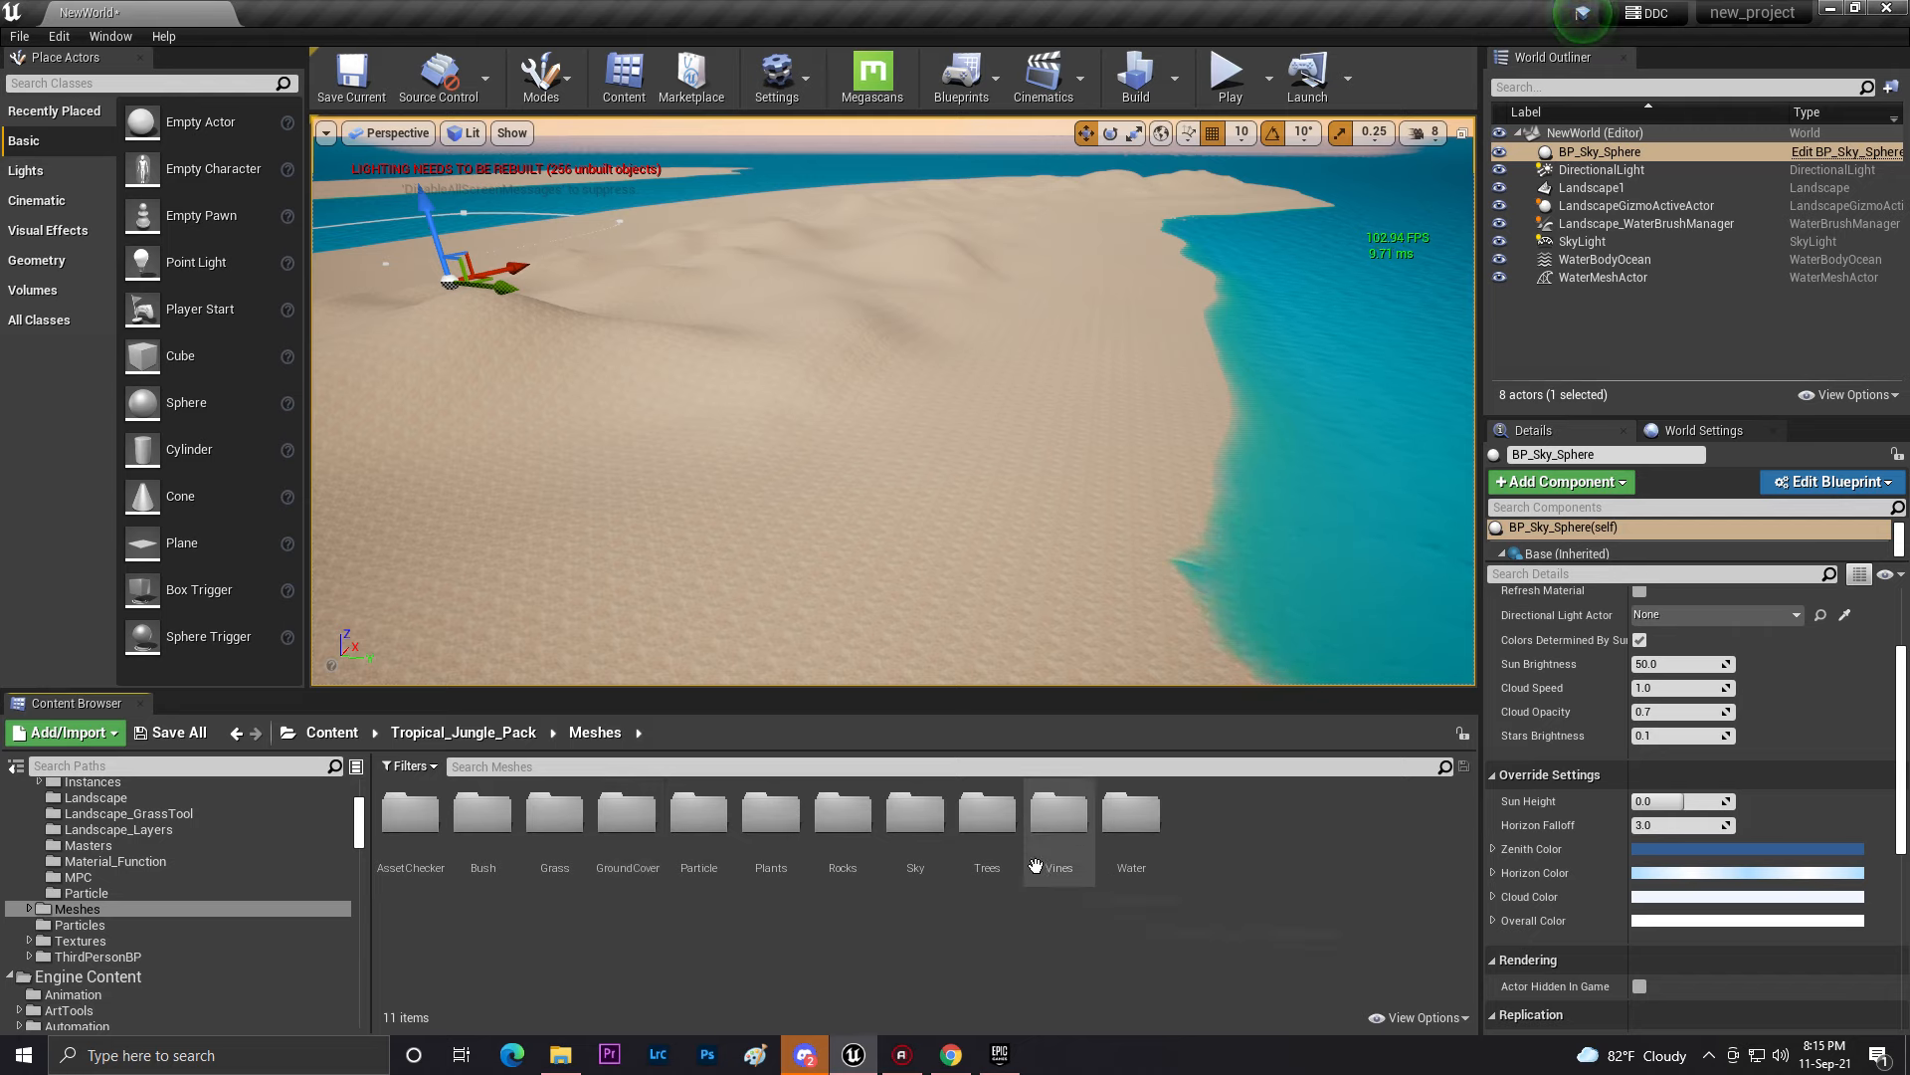
{"action": "double_click", "coordinate": [970, 835]}
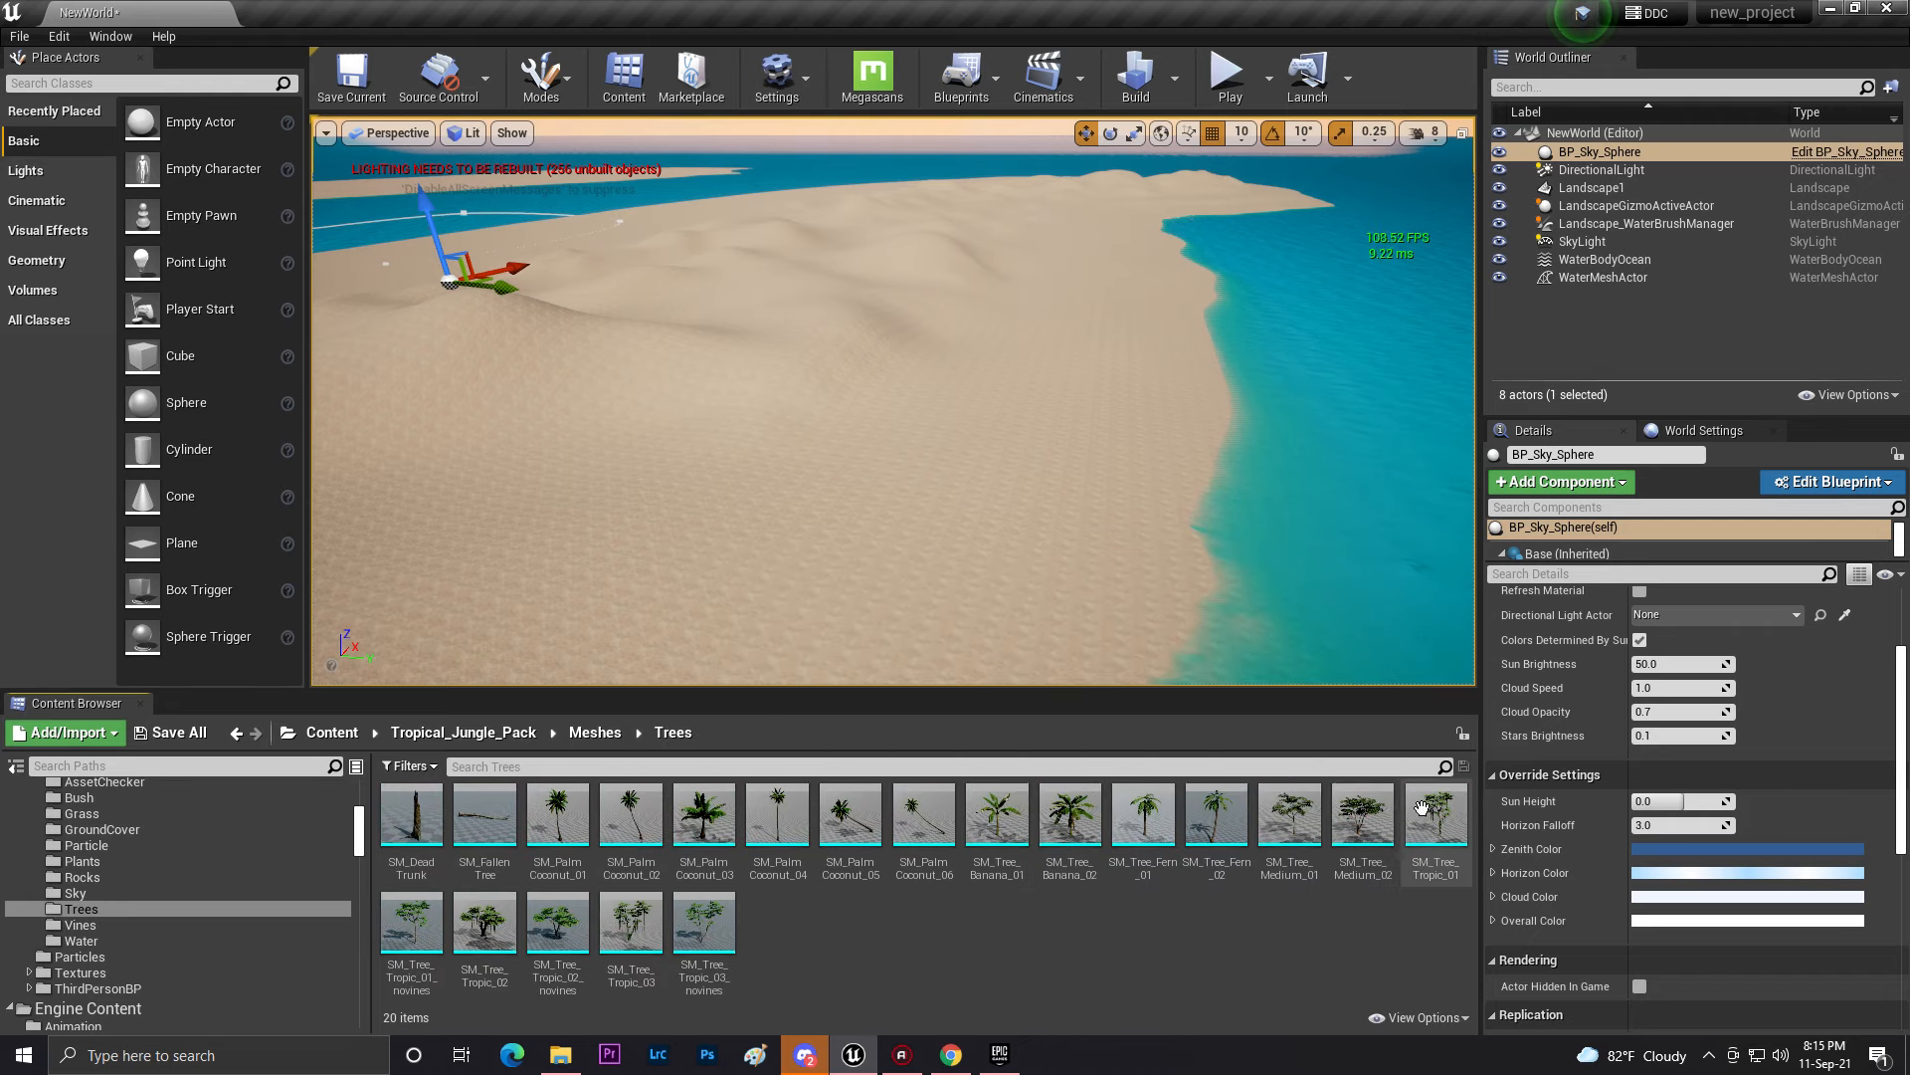
- Add FT_Tree_Banana_01, FT_Tree_Banana_02, FT_Tree_Fern_01 and FT_Tree_Fern_02 from Tropical_Jungle_Pack/FoliageType to the Foliage mode's palette
{"action": "left_click", "coordinate": [440, 731]}
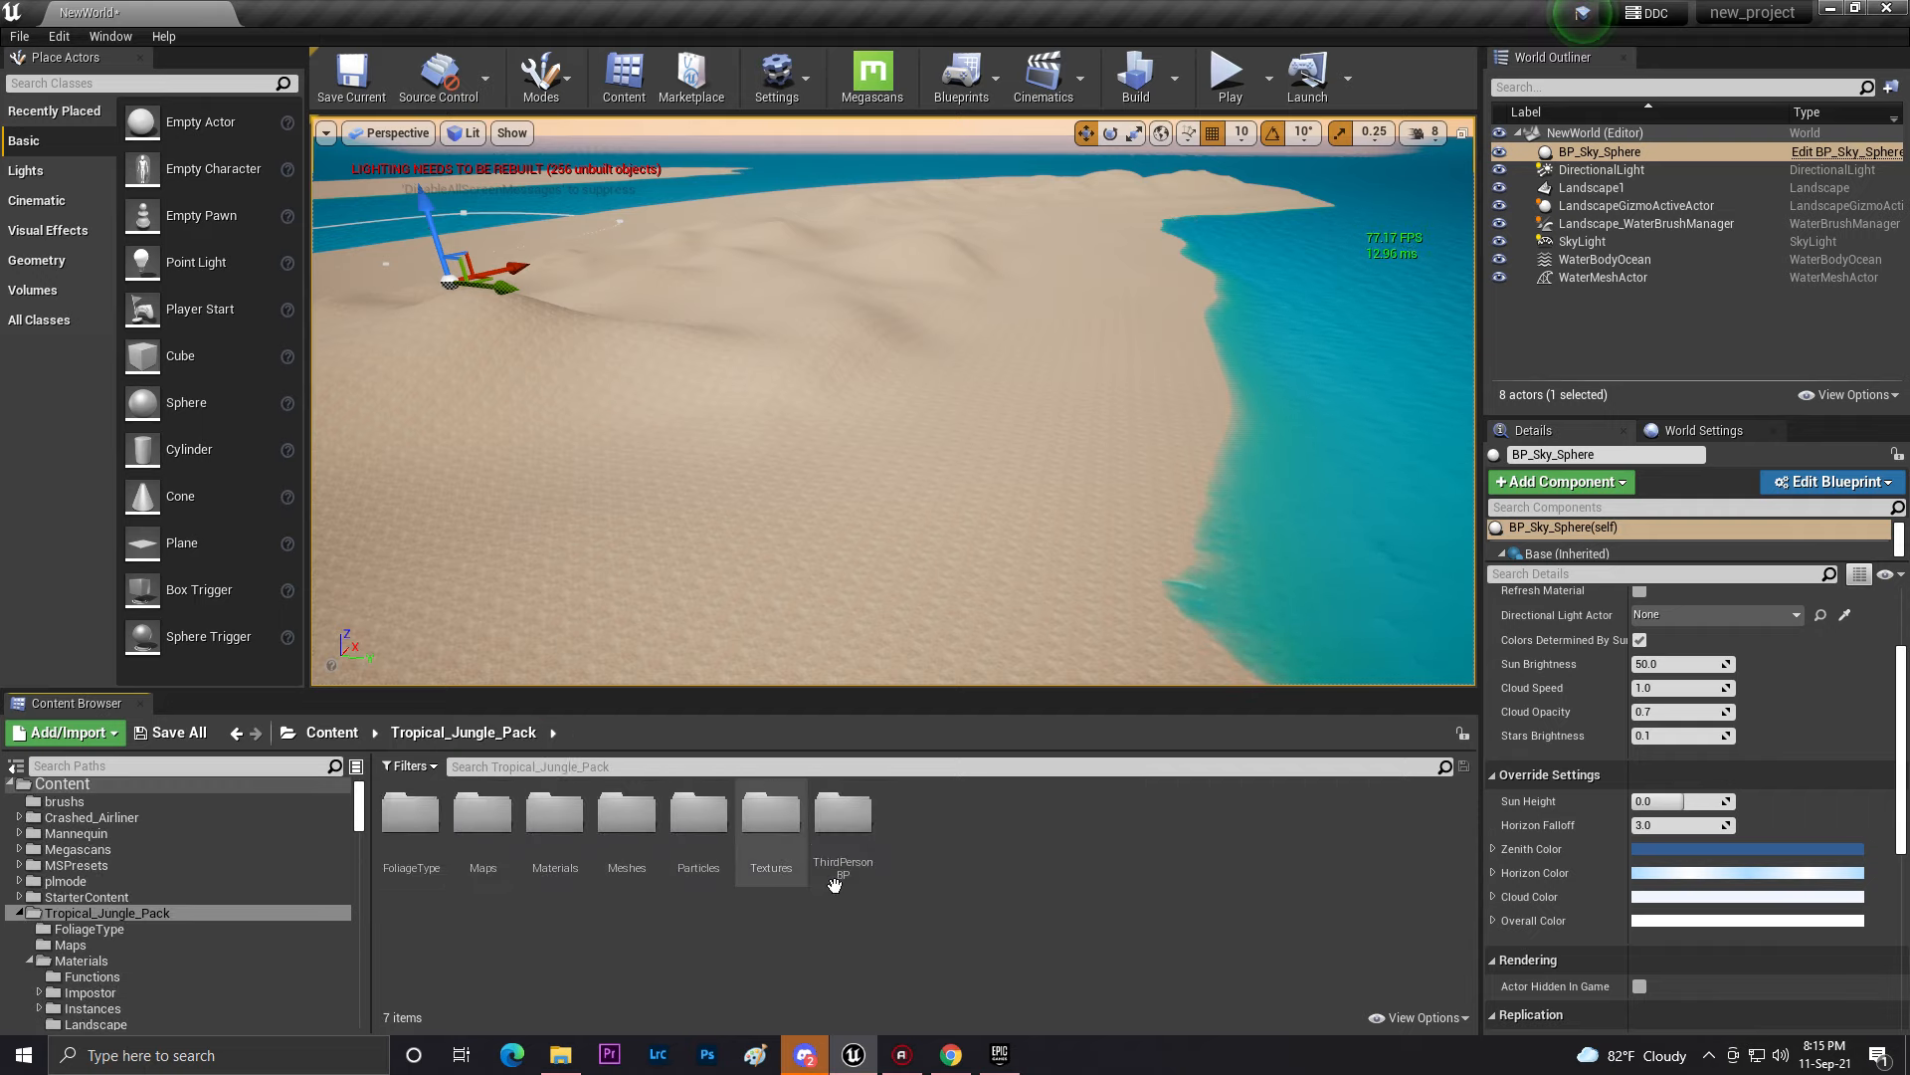
{"action": "double_click", "coordinate": [424, 839]}
{"action": "scroll", "coordinate": [1121, 881], "scroll_direction": "down", "scroll_amount": 1}
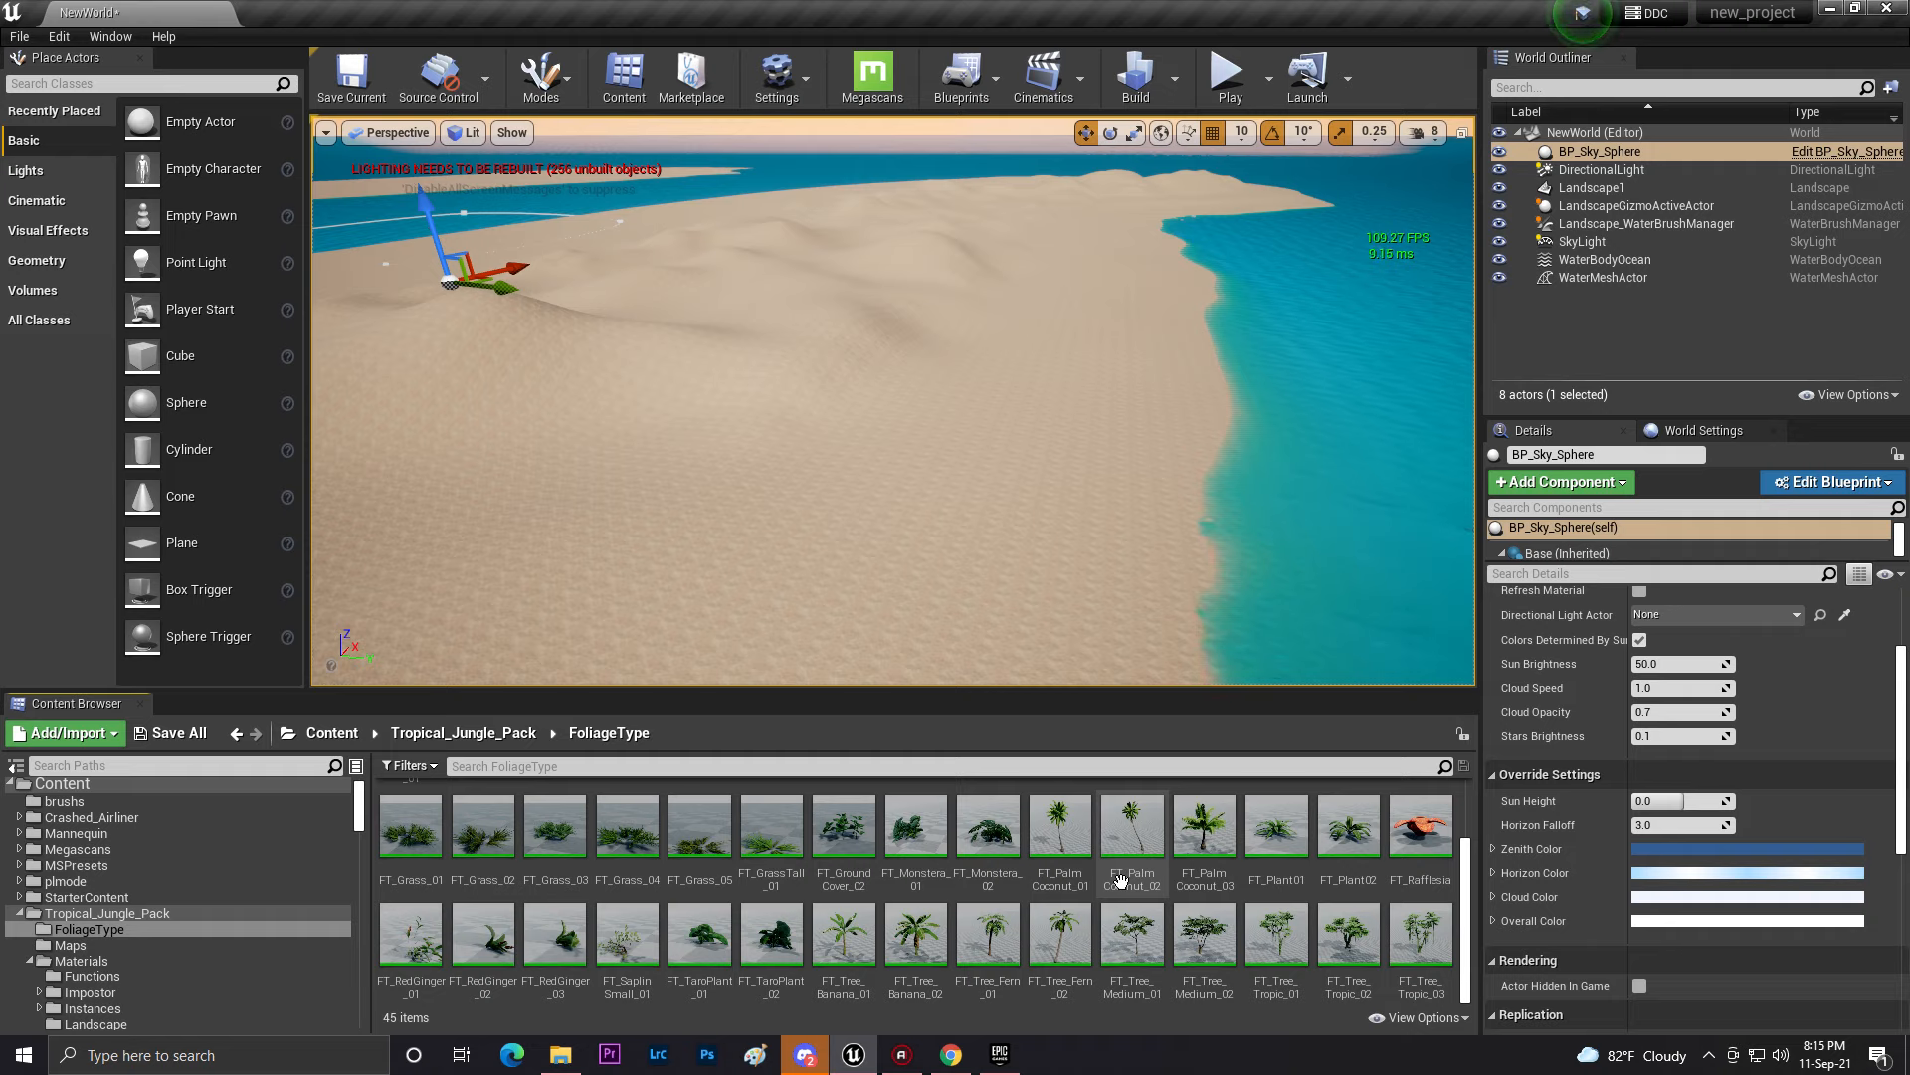
{"action": "left_click", "coordinate": [844, 933]}
{"action": "left_click", "coordinate": [1065, 935], "text": "shift"}
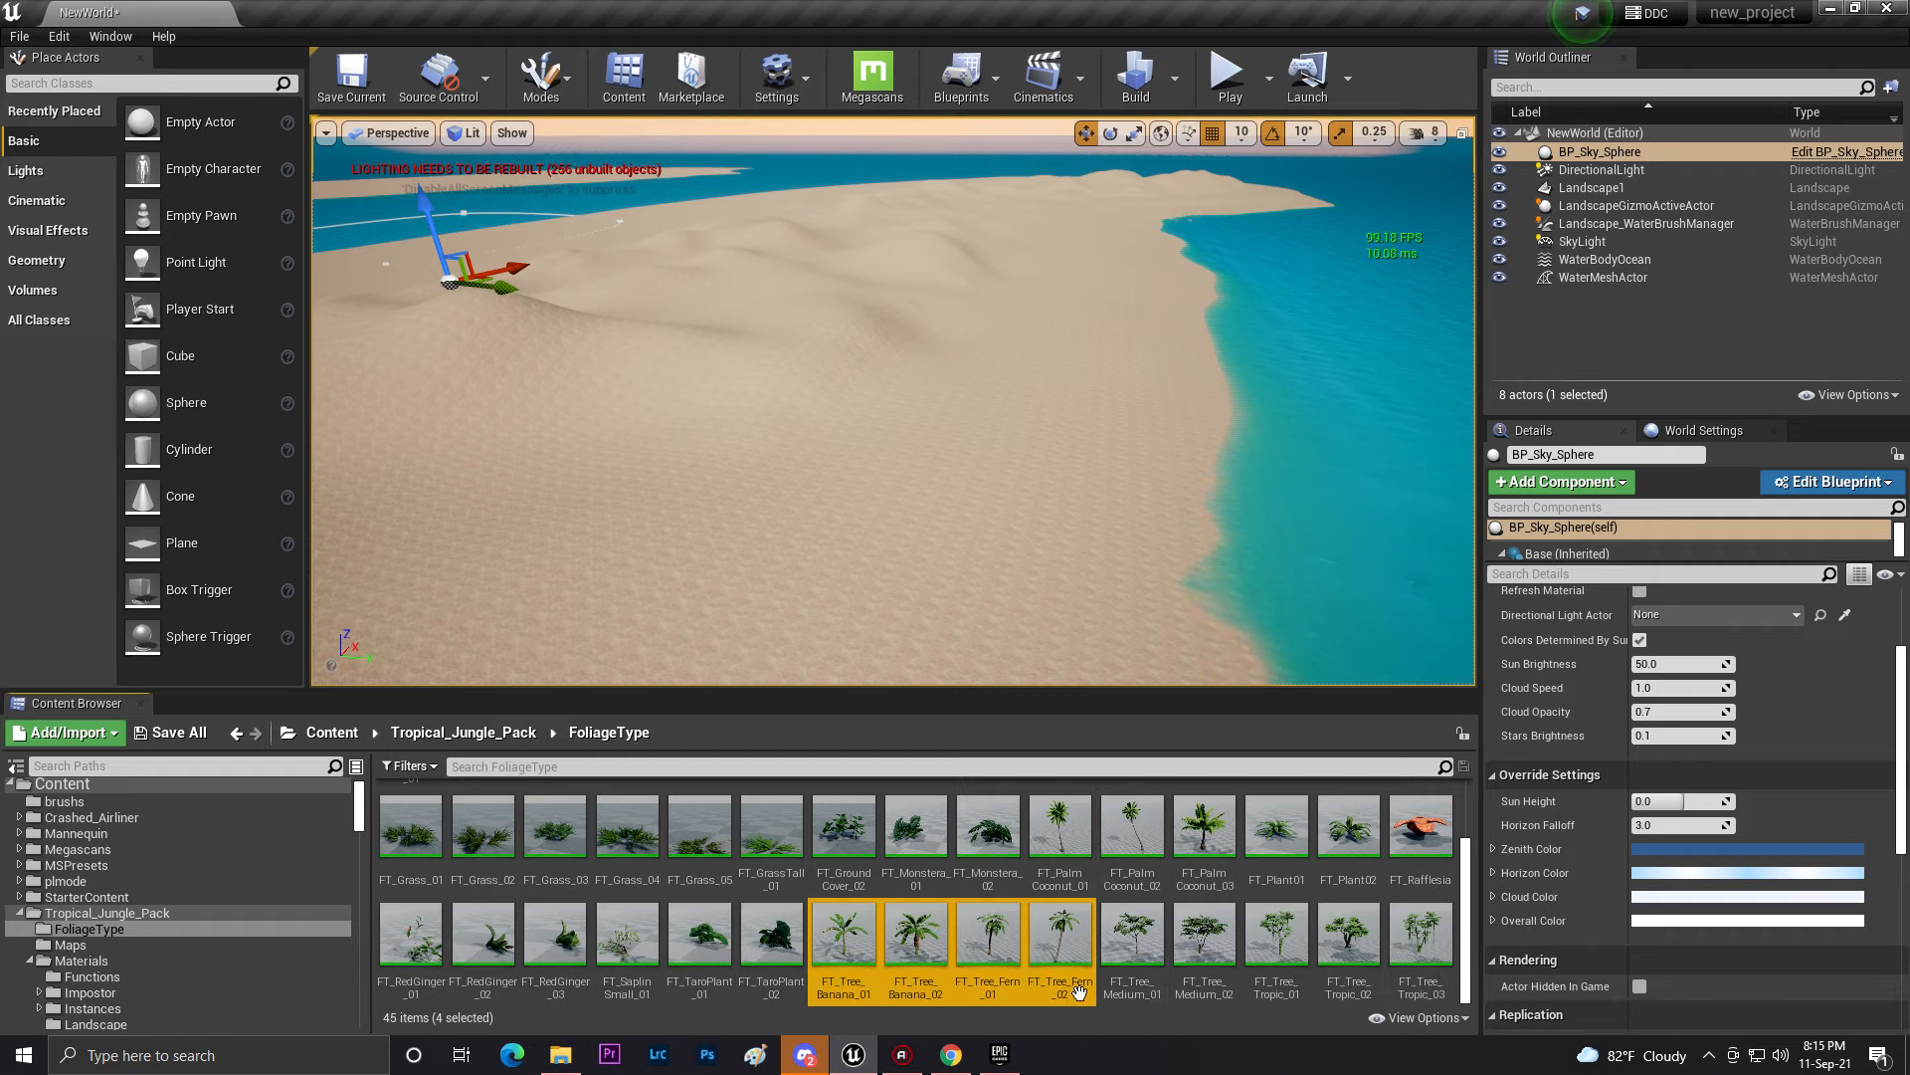
{"action": "left_click", "coordinate": [566, 73]}
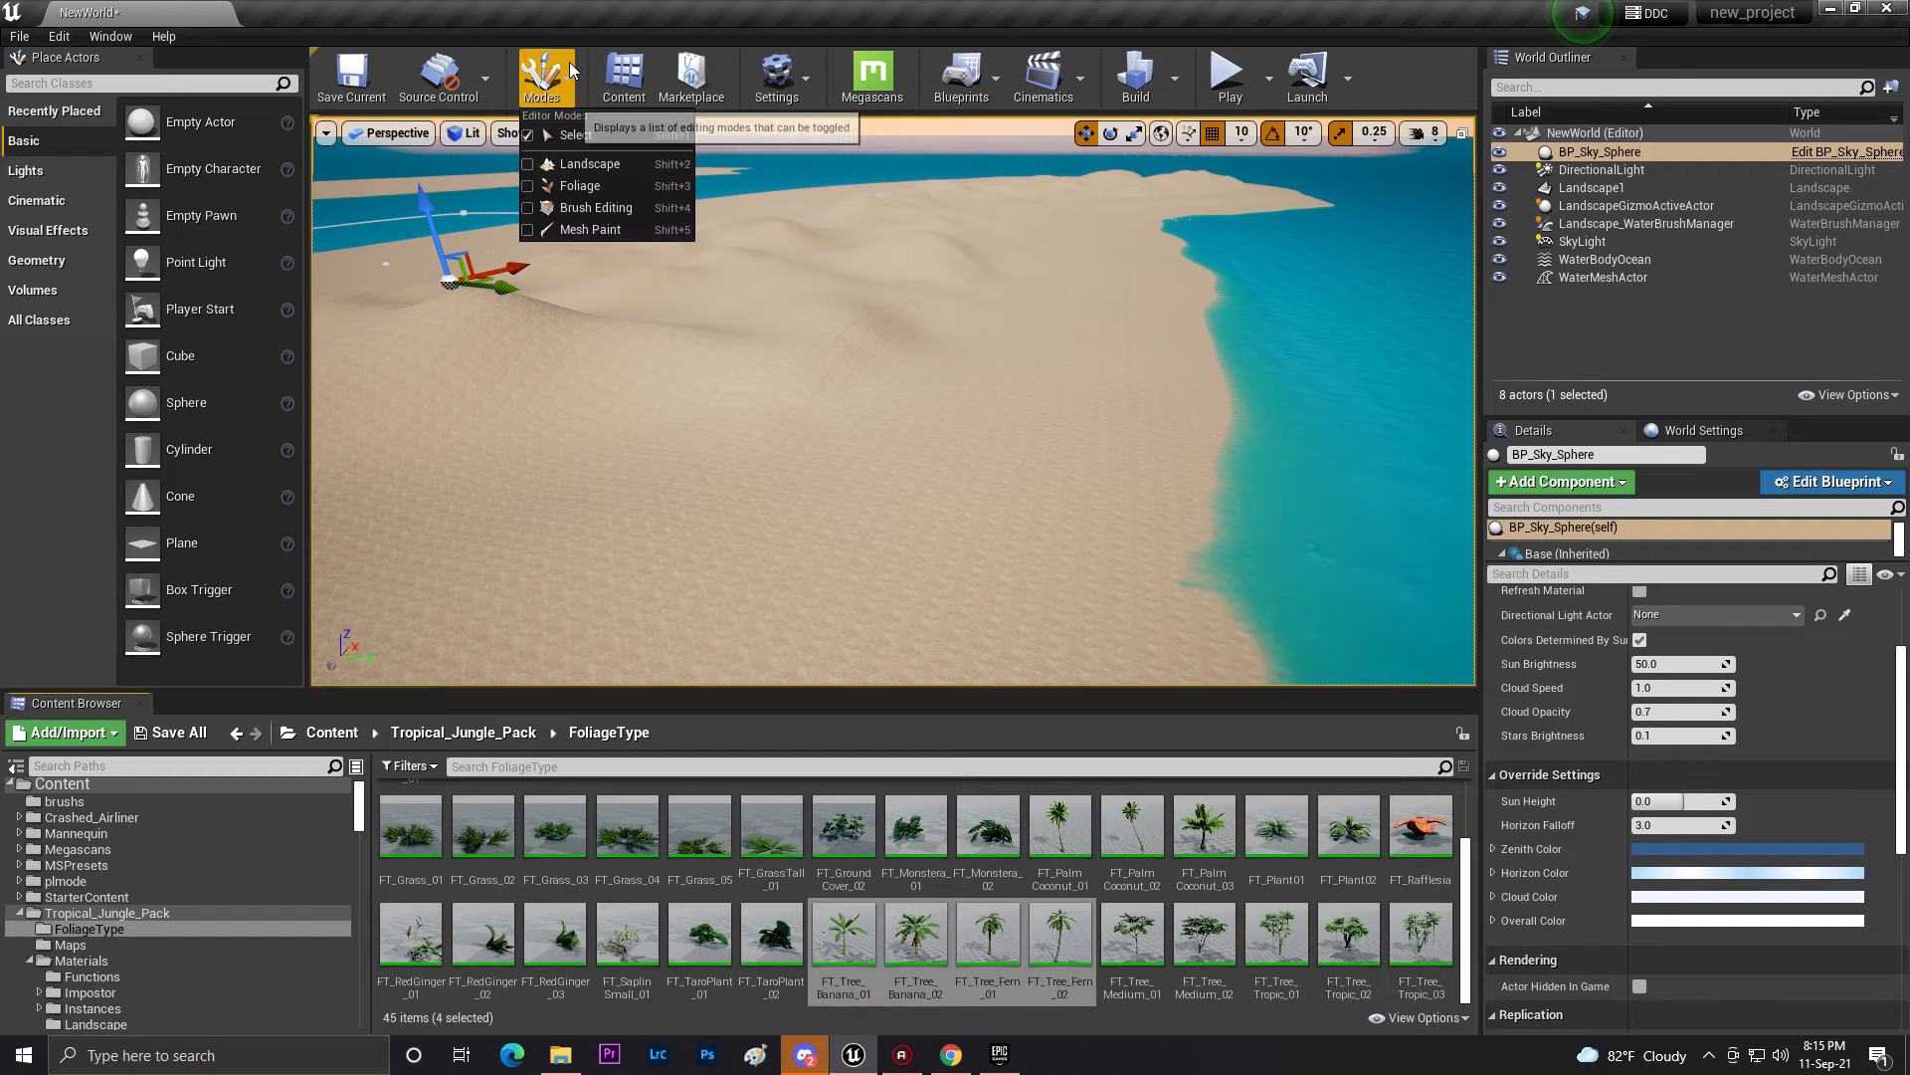
{"action": "left_click", "coordinate": [580, 186]}
{"action": "left_click_drag", "start_coordinate": [988, 933], "coordinate": [159, 319]}
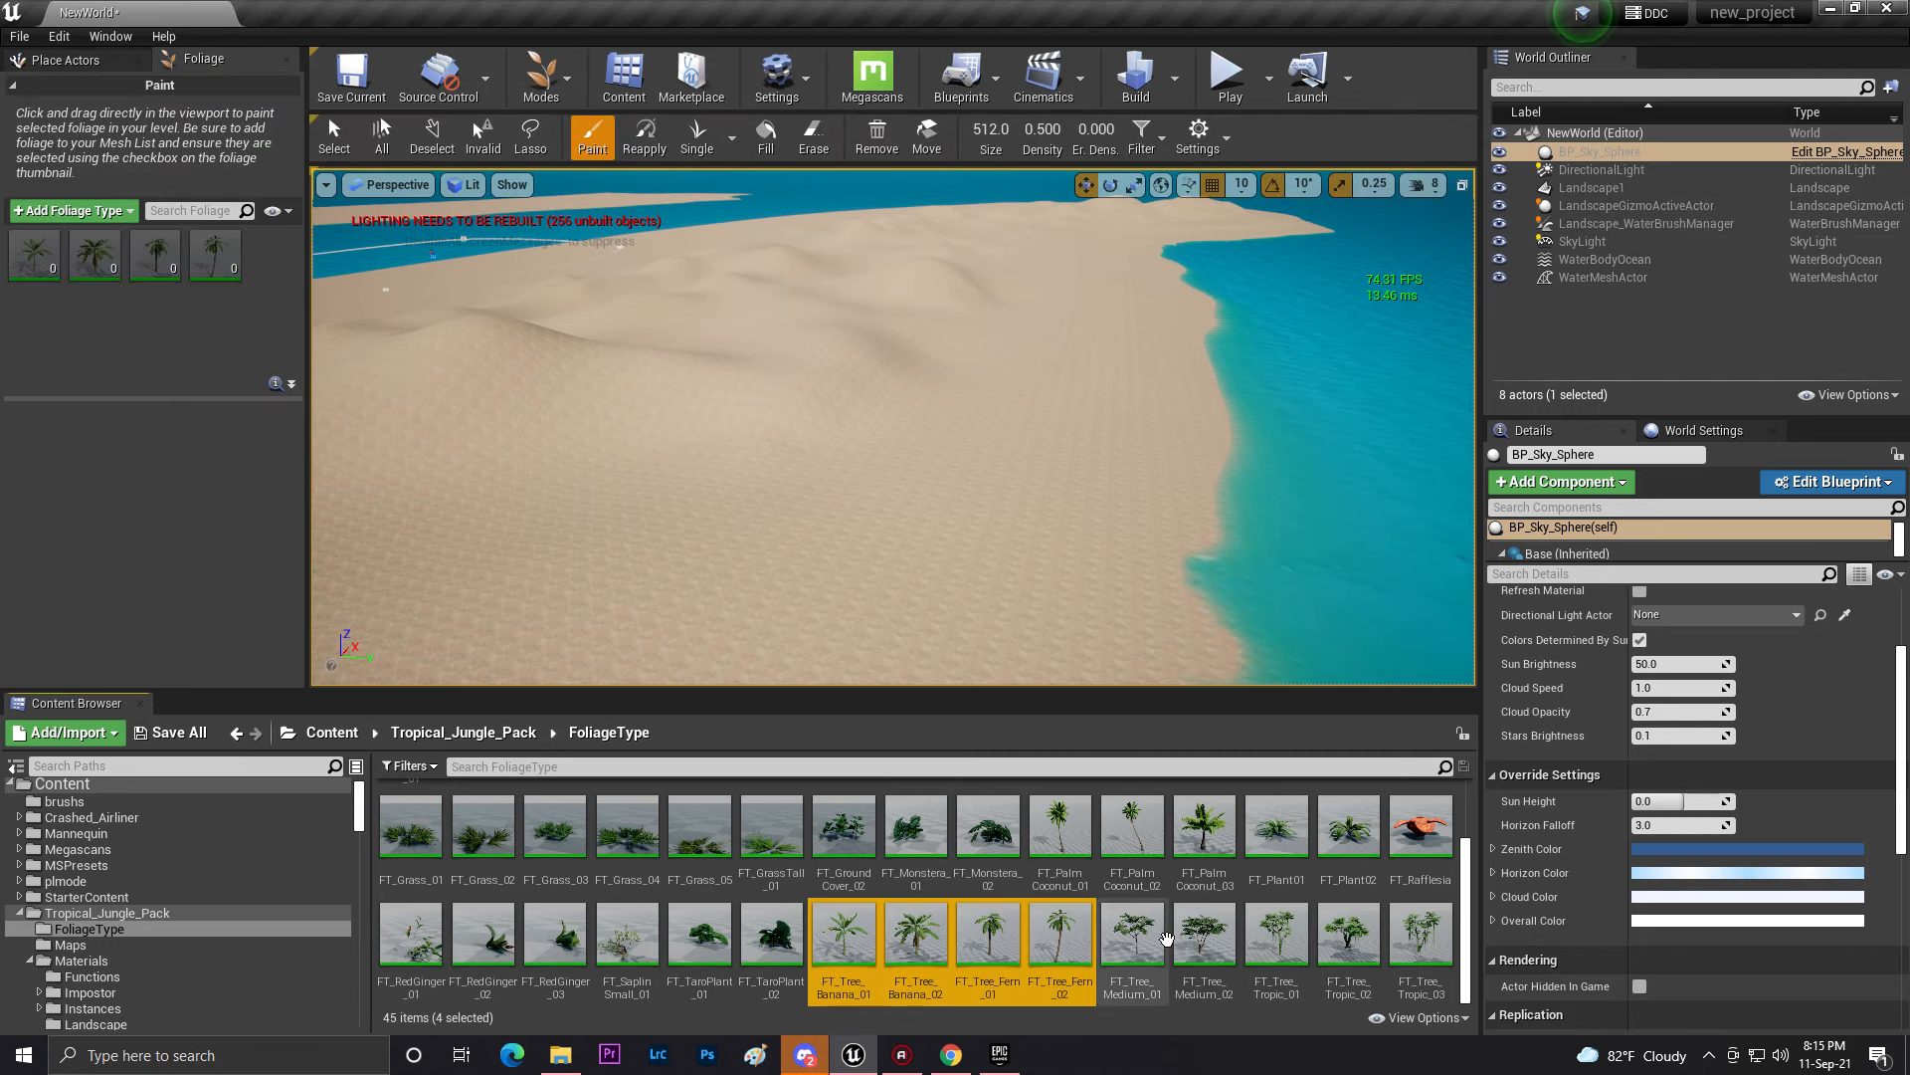
- Add FT_Tree_Medium_01 and 02 and FT_PalmCoconut_01 to 03 to the foliage palette
{"action": "left_click", "coordinate": [1131, 932]}
{"action": "left_click", "coordinate": [1204, 932], "text": "ctrl"}
{"action": "left_click_drag", "start_coordinate": [1204, 932], "coordinate": [64, 240]}
{"action": "left_click", "coordinate": [1041, 833]}
{"action": "left_click", "coordinate": [1189, 838], "text": "shift"}
{"action": "left_click_drag", "start_coordinate": [1189, 838], "coordinate": [191, 298]}
{"action": "right_click_drag", "start_coordinate": [804, 645], "coordinate": [776, 633]}
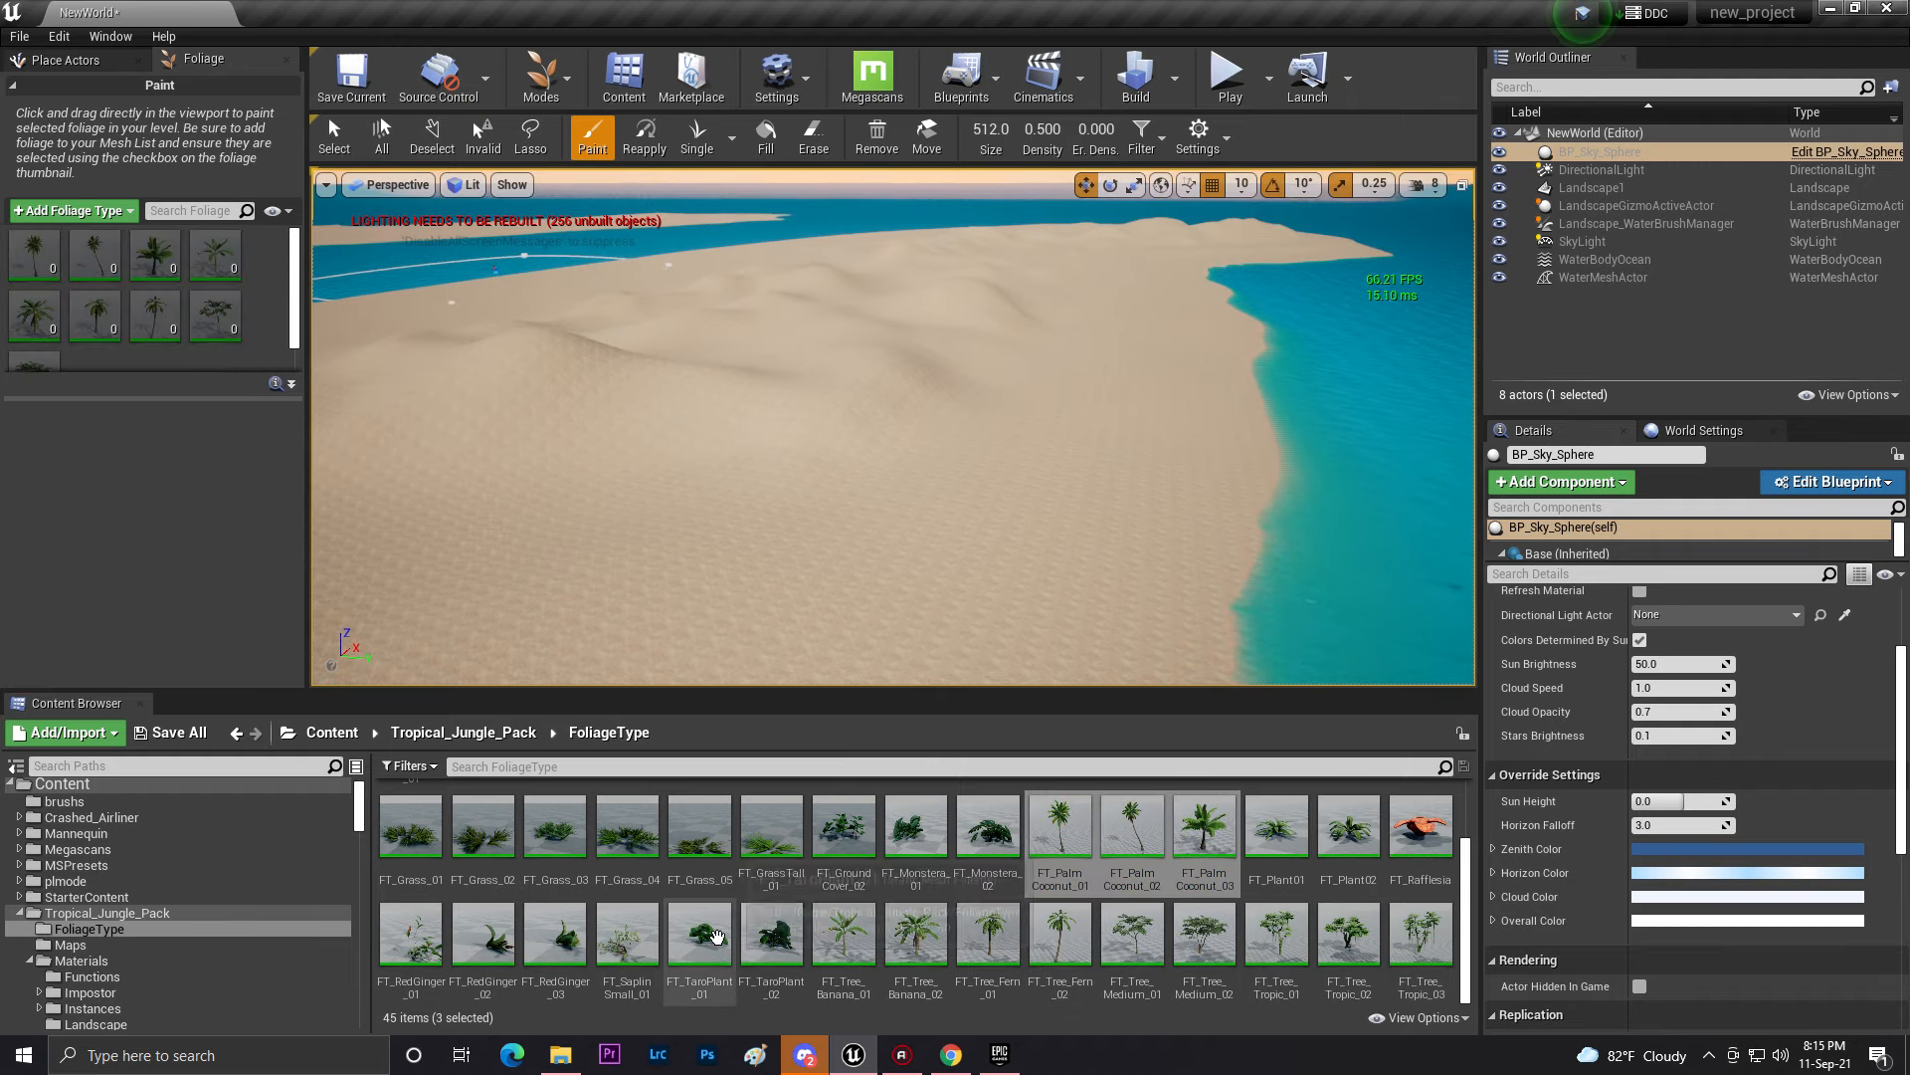
- Select all nine foliage types in the palette and enable them for painting
{"action": "right_click_drag", "start_coordinate": [746, 597], "coordinate": [697, 612]}
{"action": "left_click", "coordinate": [32, 256]}
{"action": "scroll", "coordinate": [61, 326], "scroll_direction": "down", "scroll_amount": 1}
{"action": "left_click", "coordinate": [19, 329]}
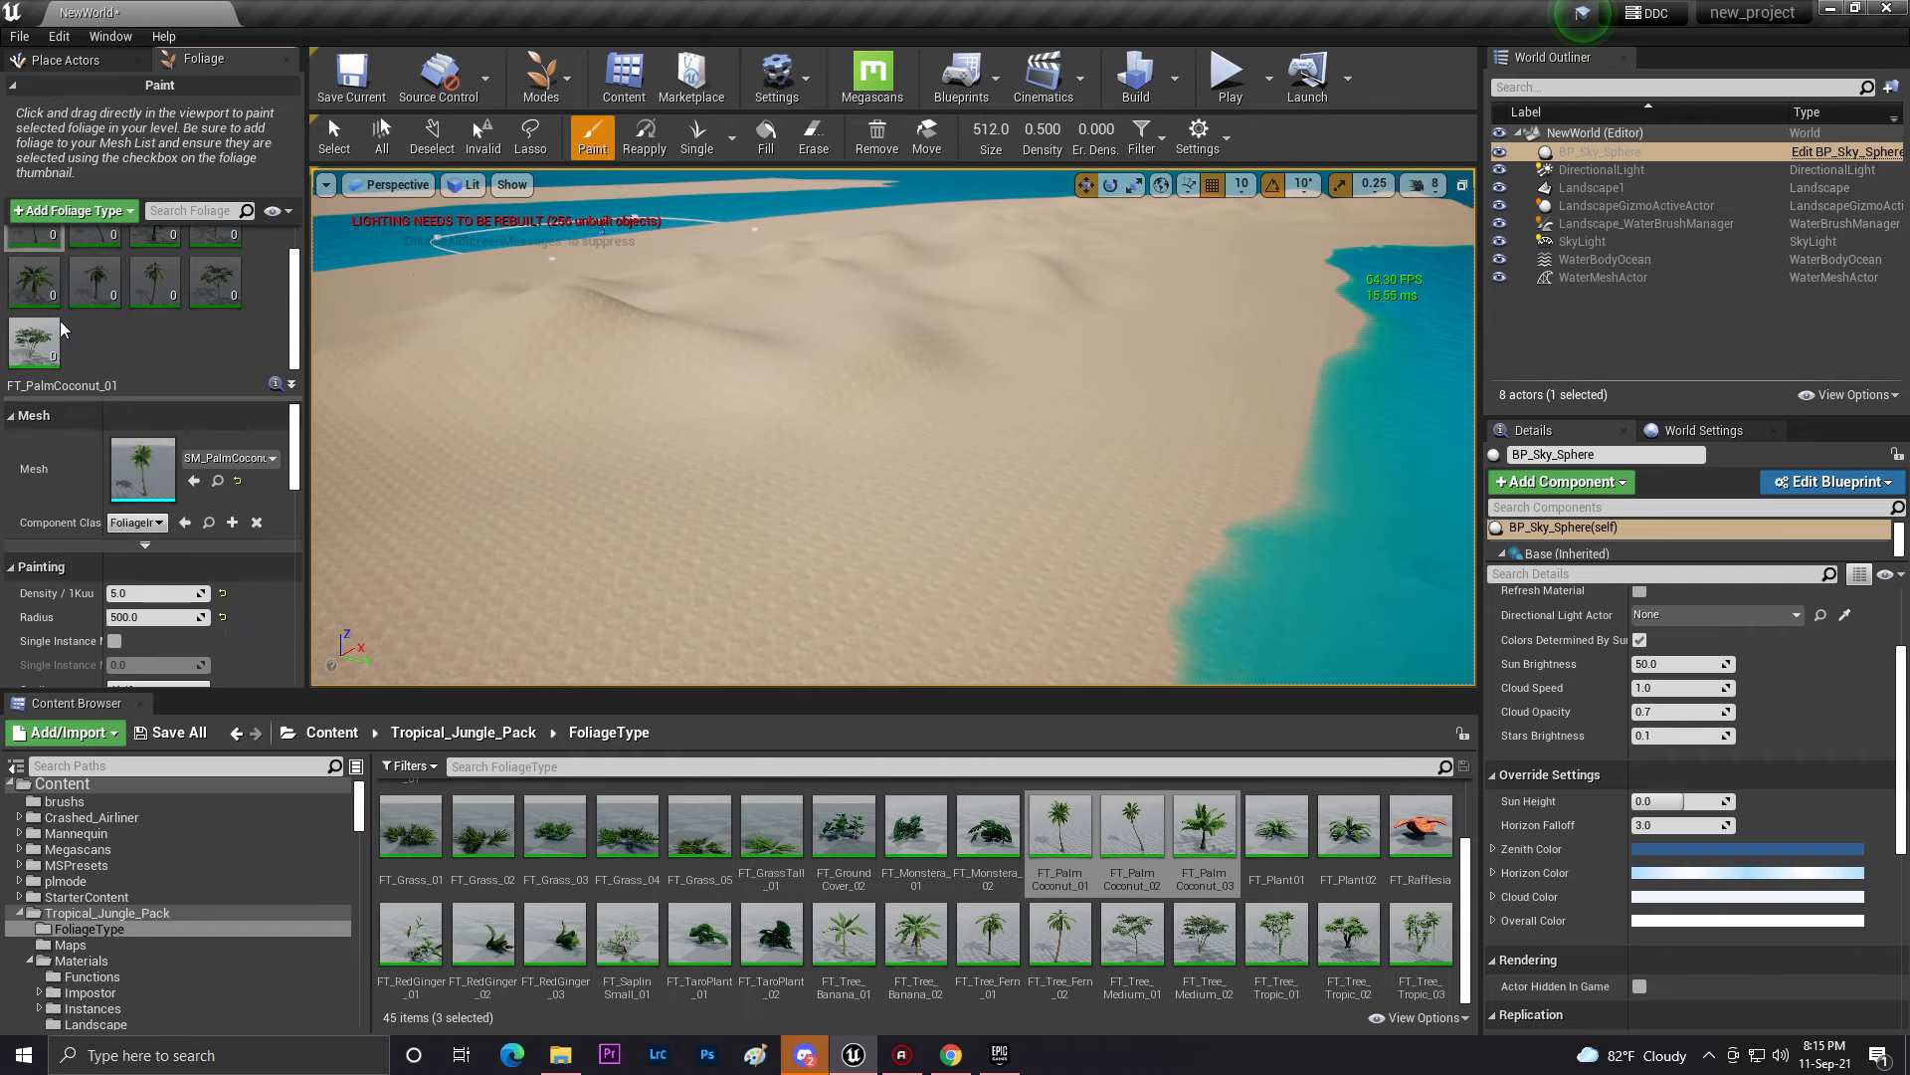
{"action": "left_click", "coordinate": [43, 324], "text": "shift"}
{"action": "left_click", "coordinate": [82, 269]}
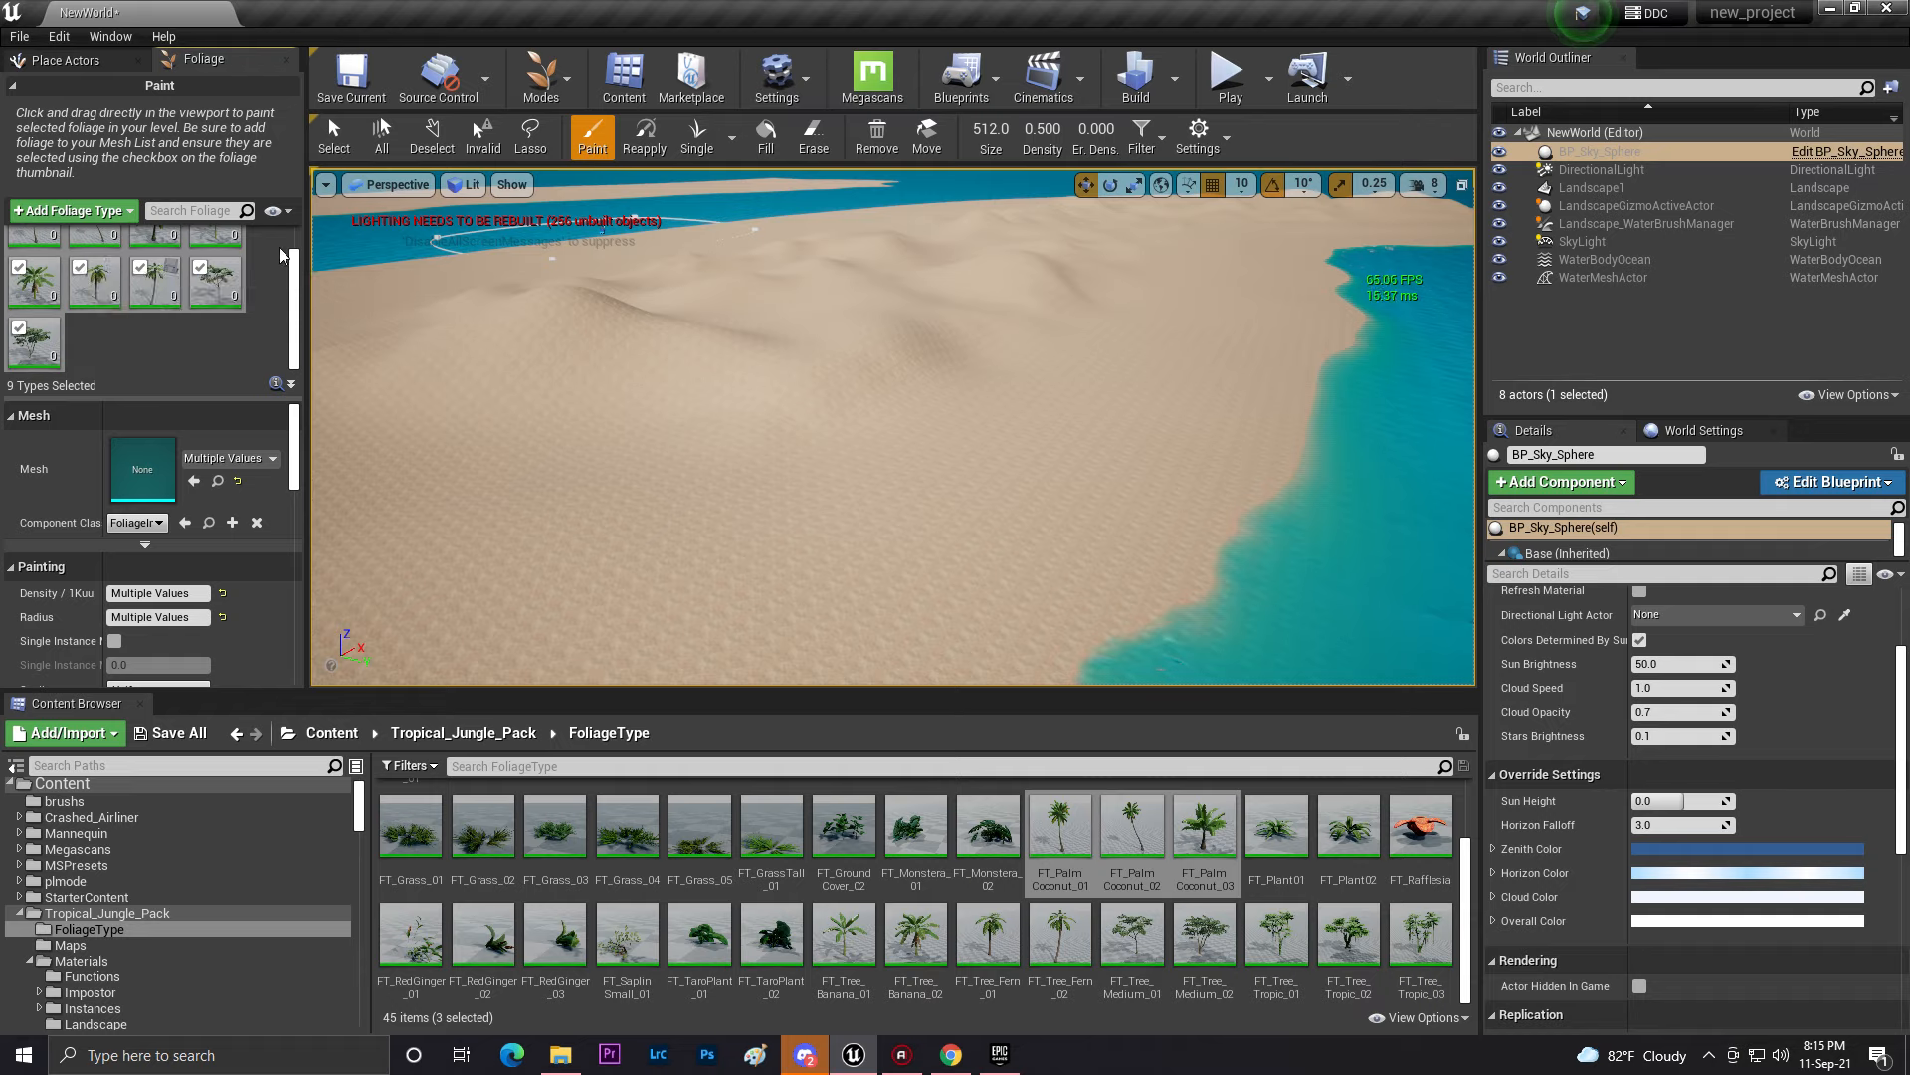
- Set the foliage brush size to 1630 and make a test stroke on the sand
{"action": "right_click_drag", "start_coordinate": [882, 405], "coordinate": [808, 464]}
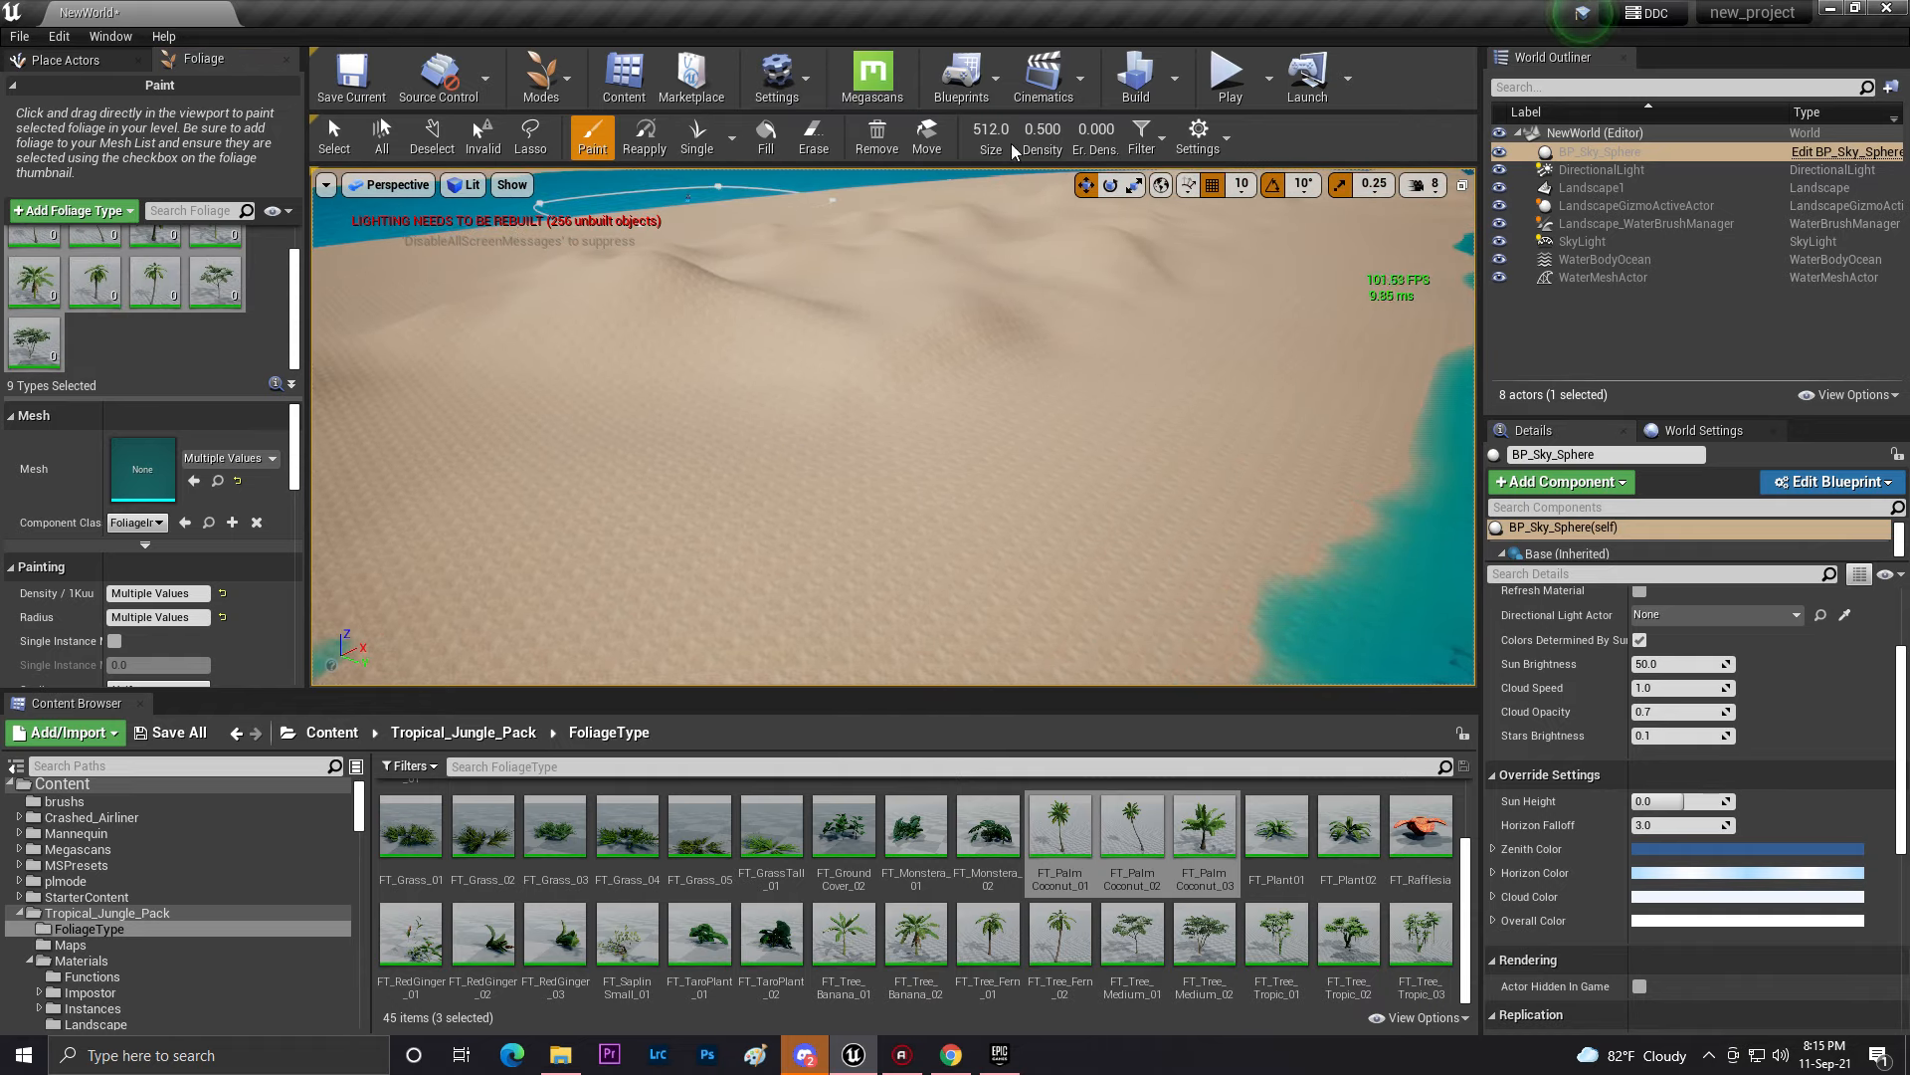
{"action": "left_click_drag", "start_coordinate": [989, 128], "coordinate": [945, 128]}
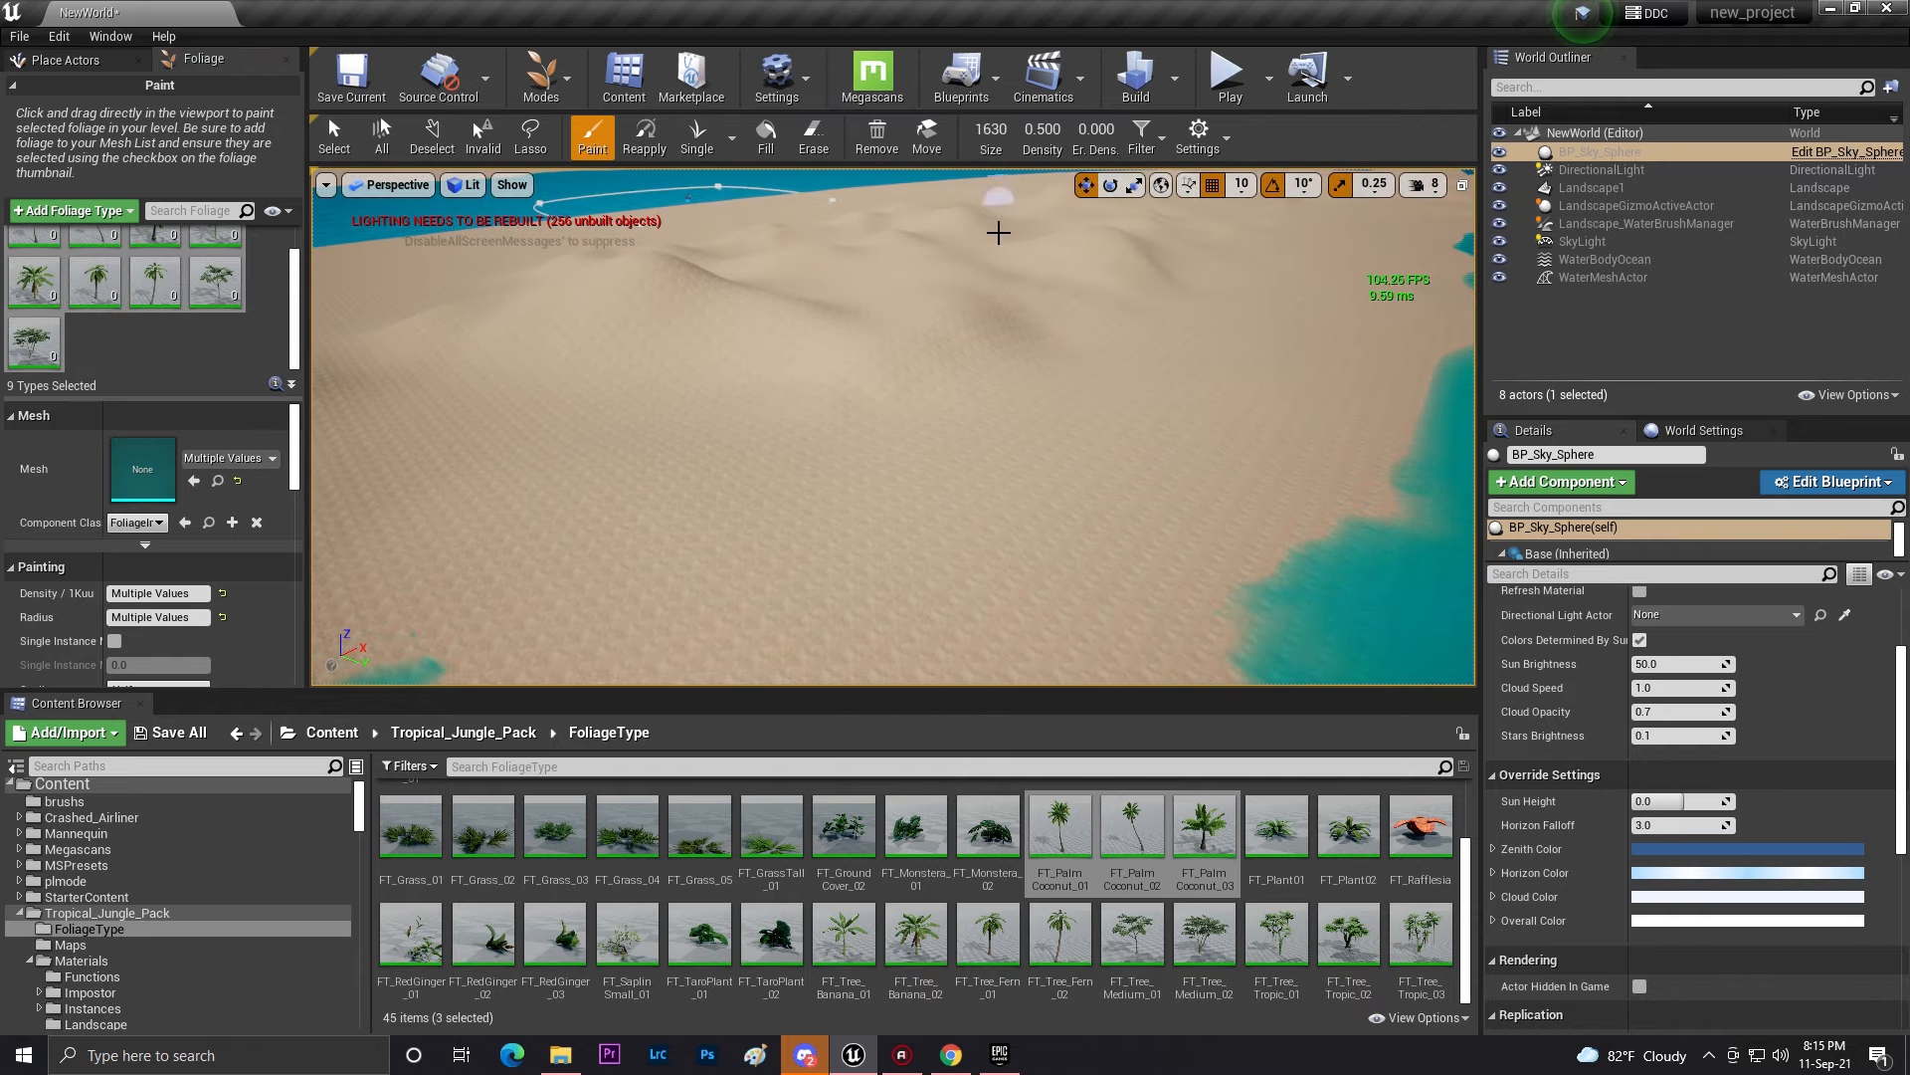
{"action": "left_click_drag", "start_coordinate": [779, 480], "coordinate": [964, 367]}
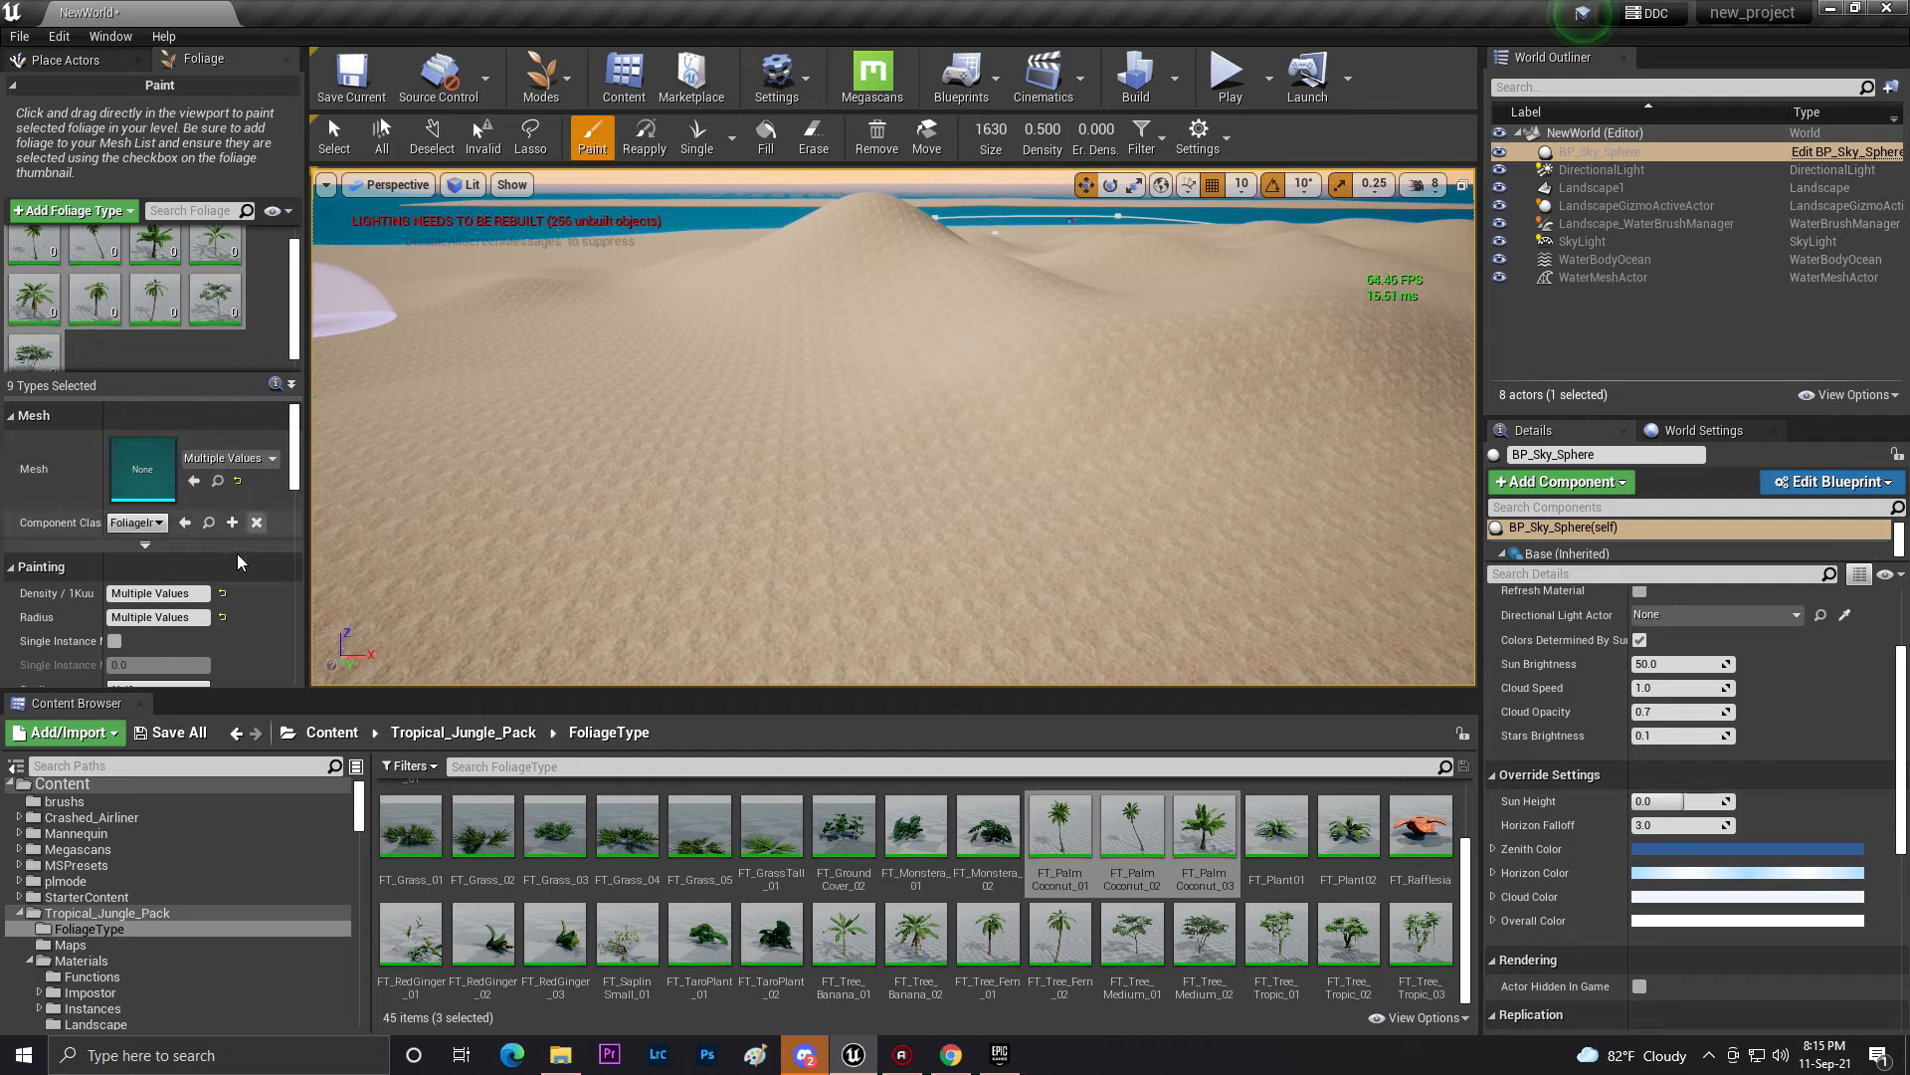
- Select all nine foliage types again and lower their painting density
{"action": "left_click", "coordinate": [77, 318]}
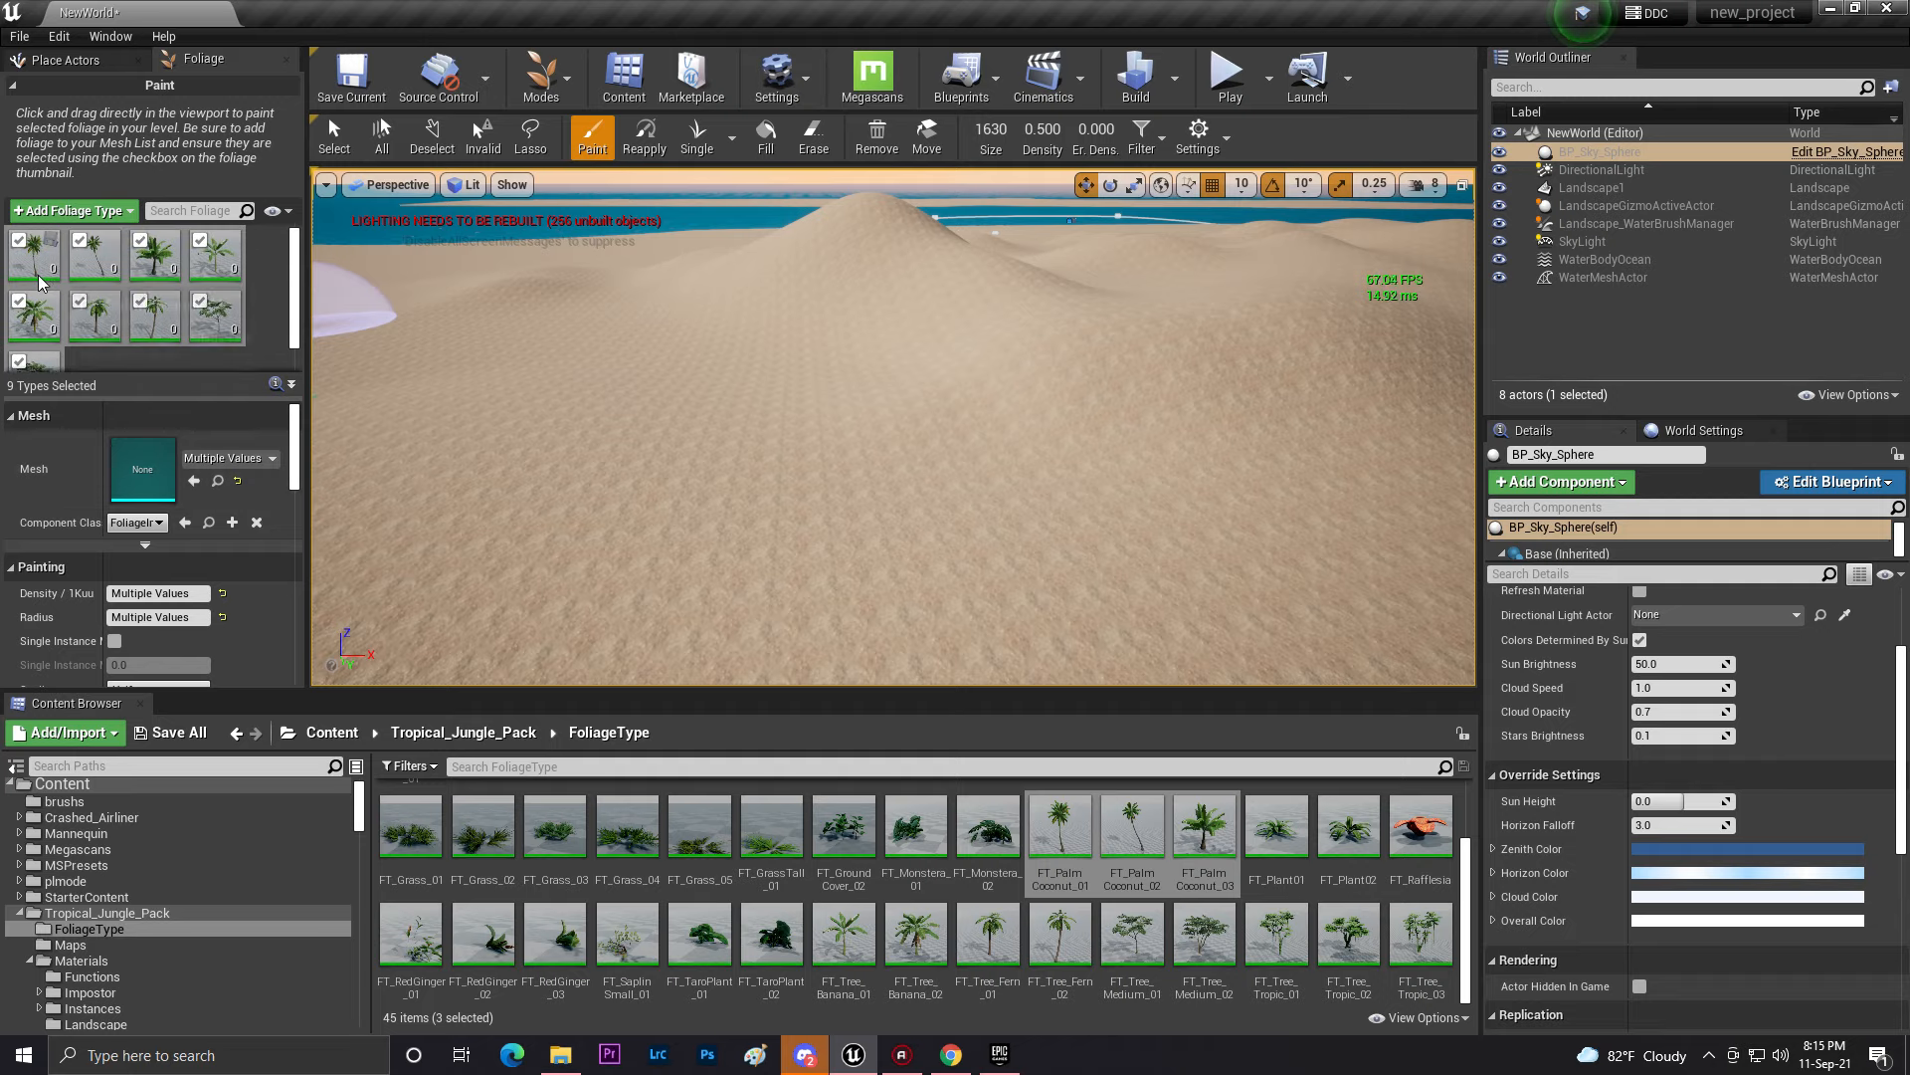
{"action": "scroll", "coordinate": [117, 355], "scroll_direction": "down", "scroll_amount": 1}
{"action": "left_click", "coordinate": [50, 348], "text": "shift"}
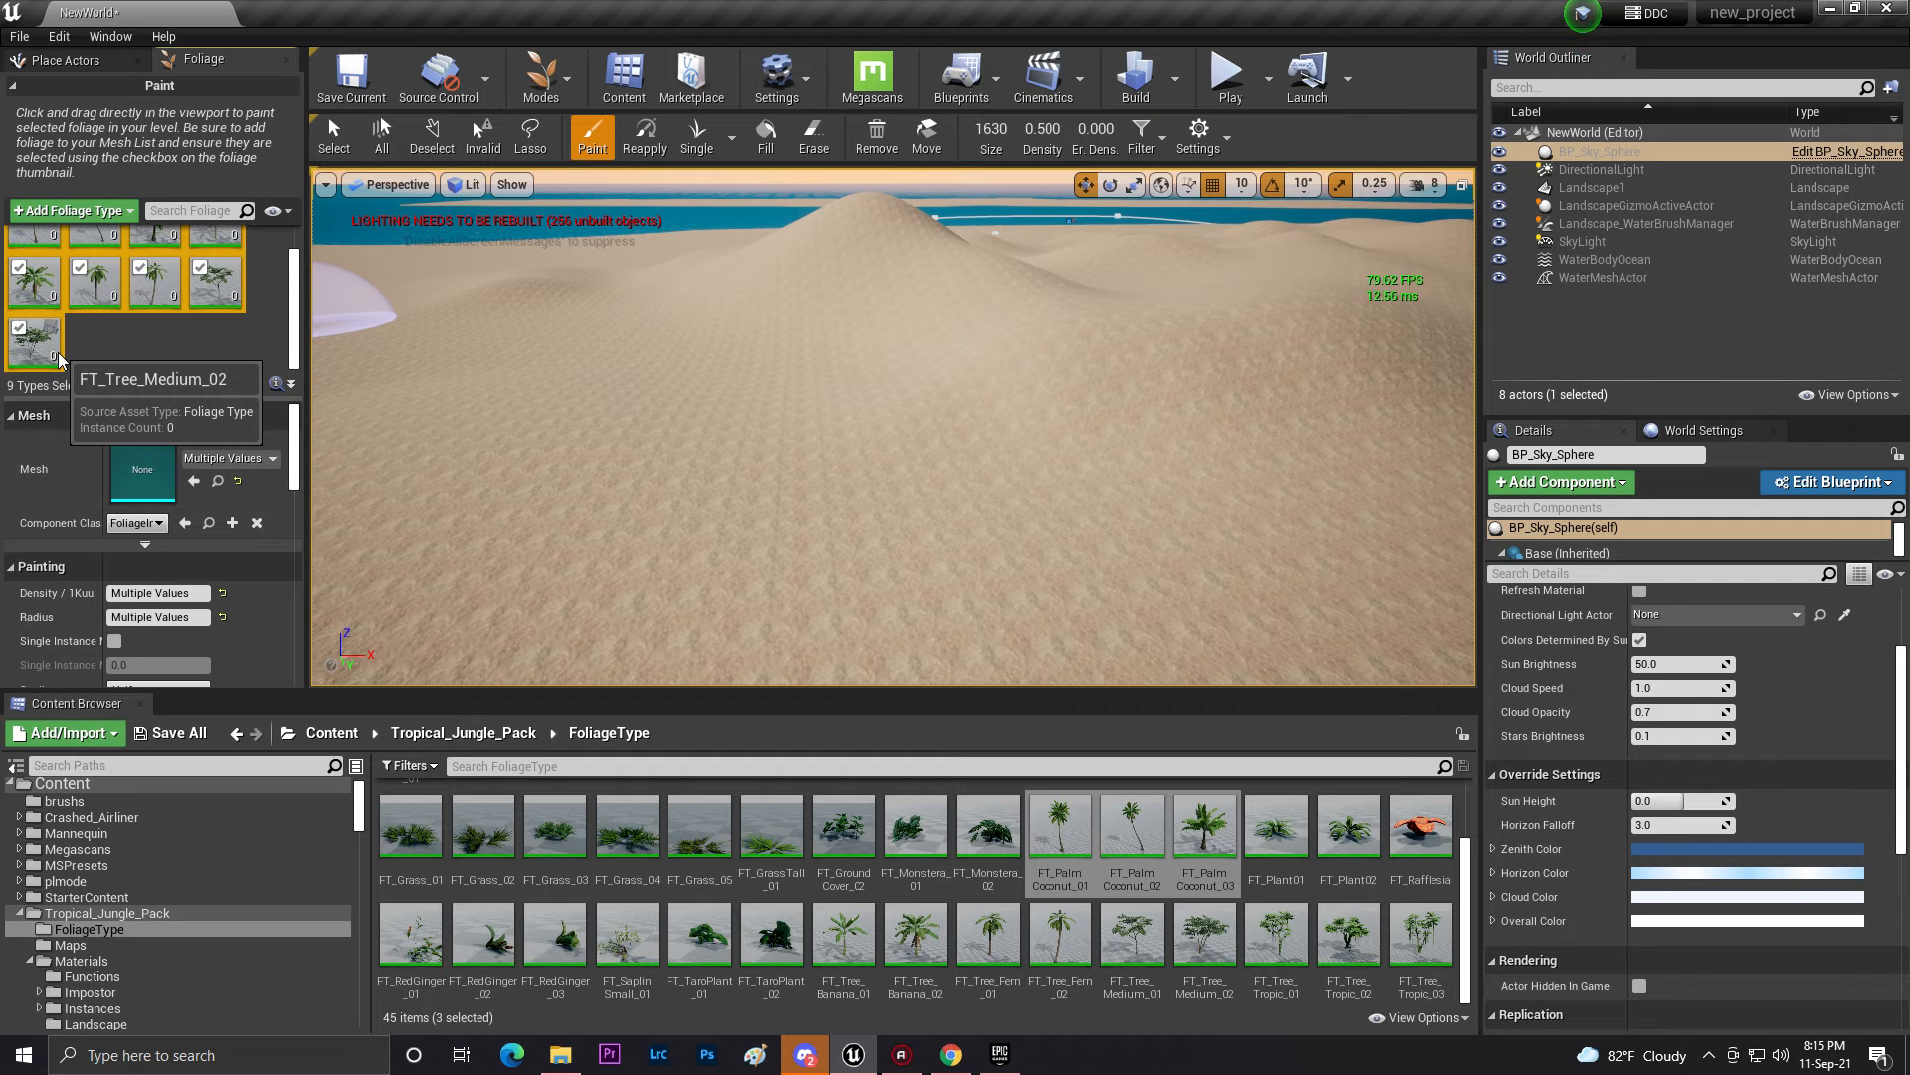
{"action": "left_click", "coordinate": [193, 593]}
{"action": "key", "text": "BackSpace"}
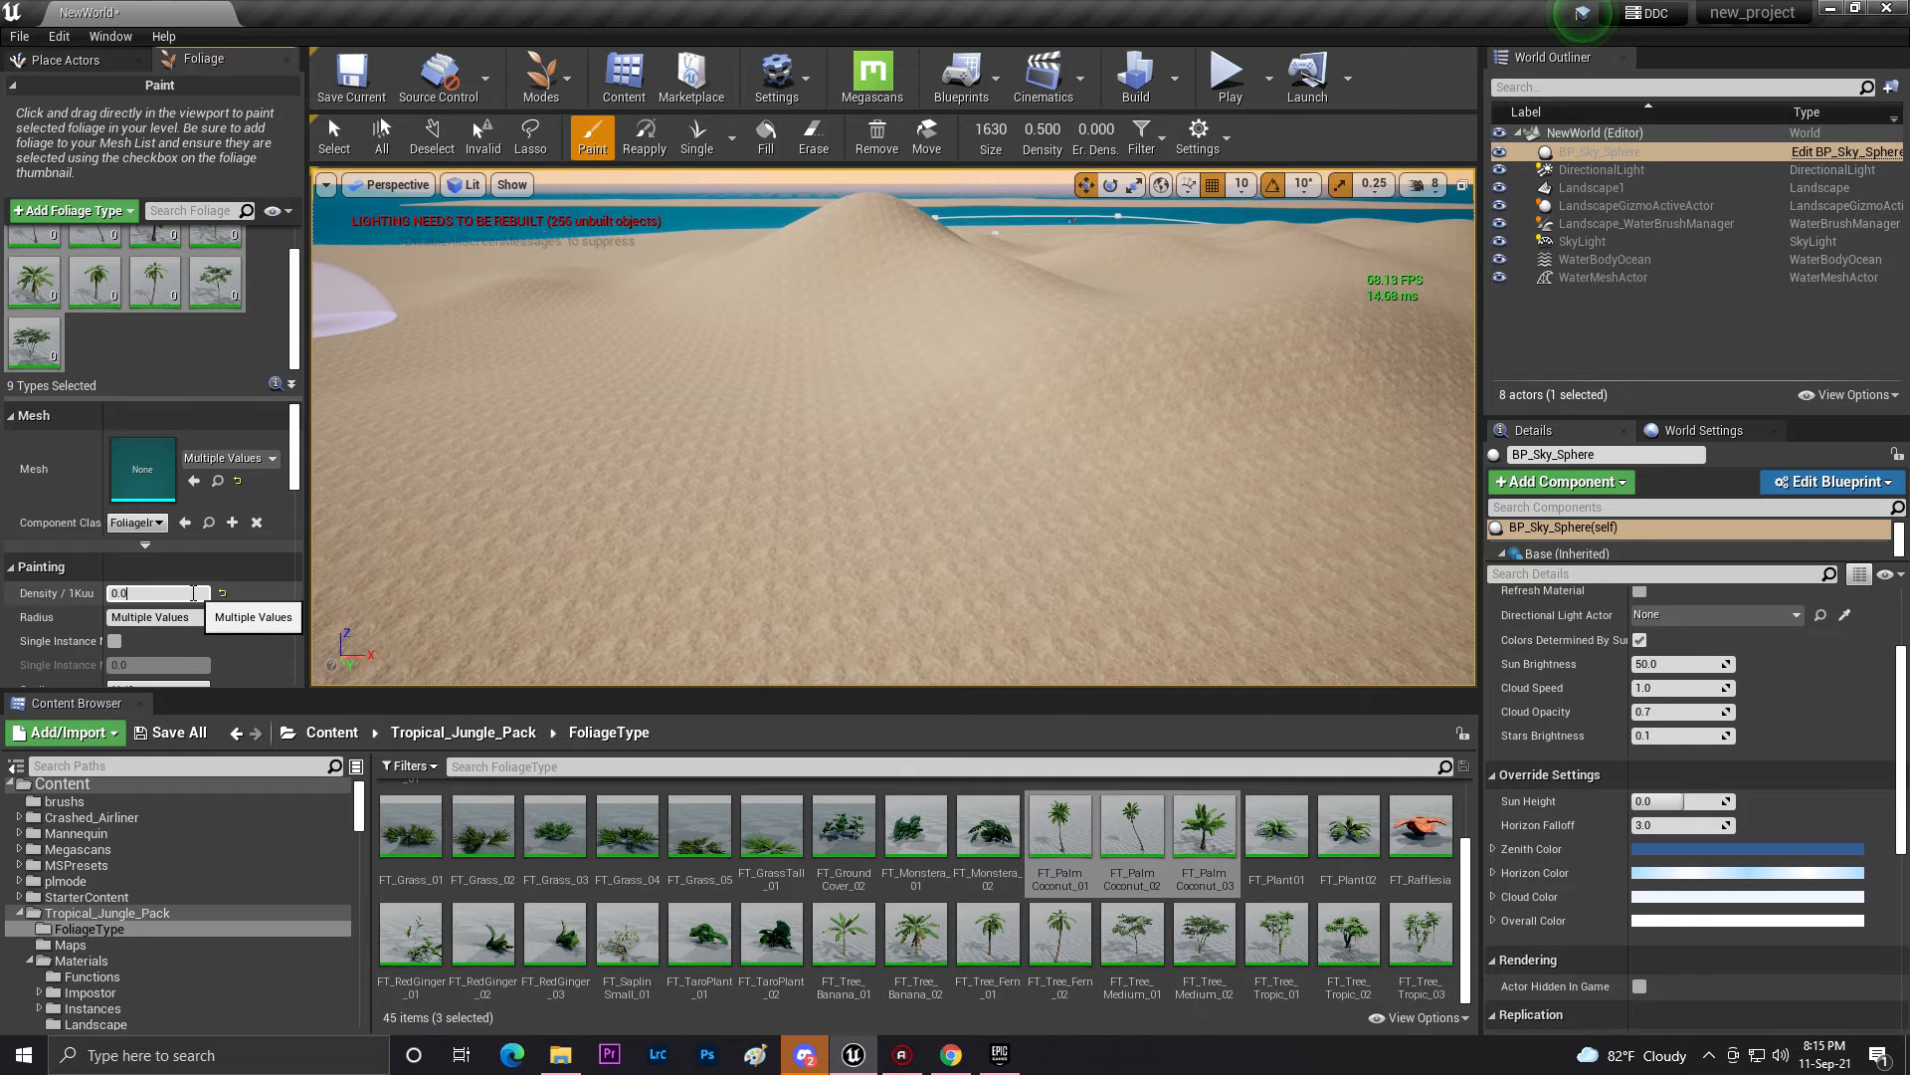
- Scatter the nine tree types across the island's dunes with several foliage strokes in the full-screen viewport
{"action": "left_click_drag", "start_coordinate": [815, 401], "coordinate": [1092, 461]}
{"action": "mouse_move", "coordinate": [1092, 460]}
{"action": "right_mouse_down"}
{"action": "mouse_move", "coordinate": [895, 460]}
{"action": "mouse_move", "coordinate": [876, 428]}
{"action": "mouse_move", "coordinate": [915, 433]}
{"action": "mouse_move", "coordinate": [876, 418]}
{"action": "mouse_move", "coordinate": [1074, 378]}
{"action": "mouse_move", "coordinate": [1135, 388]}
{"action": "mouse_move", "coordinate": [1062, 451]}
{"action": "mouse_move", "coordinate": [895, 328]}
{"action": "mouse_move", "coordinate": [955, 398]}
{"action": "mouse_move", "coordinate": [935, 368]}
{"action": "right_mouse_up"}
{"action": "key", "text": "w"}
{"action": "key", "text": "w"}
{"action": "key", "text": "s"}
{"action": "key", "text": "F11"}
{"action": "key", "text": "w"}
{"action": "key", "text": "s"}
{"action": "mouse_move", "coordinate": [993, 350]}
{"action": "left_mouse_down"}
{"action": "mouse_move", "coordinate": [1126, 367]}
{"action": "mouse_move", "coordinate": [1592, 733]}
{"action": "mouse_move", "coordinate": [1244, 537]}
{"action": "left_mouse_up"}
{"action": "right_click_drag", "start_coordinate": [963, 621], "coordinate": [1124, 696]}
{"action": "key", "text": "s"}
{"action": "left_click_drag", "start_coordinate": [963, 621], "coordinate": [1313, 464]}
{"action": "right_click_drag", "start_coordinate": [660, 324], "coordinate": [1154, 457]}
{"action": "key", "text": "d"}
{"action": "mouse_move", "coordinate": [1154, 458]}
{"action": "left_mouse_down"}
{"action": "mouse_move", "coordinate": [774, 517]}
{"action": "mouse_move", "coordinate": [575, 451]}
{"action": "mouse_move", "coordinate": [779, 463]}
{"action": "mouse_move", "coordinate": [921, 520]}
{"action": "mouse_move", "coordinate": [1050, 461]}
{"action": "mouse_move", "coordinate": [1298, 477]}
{"action": "left_mouse_up"}
{"action": "right_click_drag", "start_coordinate": [1298, 477], "coordinate": [1354, 489]}
{"action": "key", "text": "w"}
{"action": "key", "text": "d"}
{"action": "left_click_drag", "start_coordinate": [696, 517], "coordinate": [972, 555]}
{"action": "mouse_move", "coordinate": [857, 426]}
{"action": "right_mouse_down"}
{"action": "mouse_move", "coordinate": [858, 493]}
{"action": "mouse_move", "coordinate": [970, 398]}
{"action": "right_mouse_up"}
{"action": "key", "text": "w"}
{"action": "mouse_move", "coordinate": [858, 426]}
{"action": "left_mouse_down"}
{"action": "mouse_move", "coordinate": [751, 312]}
{"action": "mouse_move", "coordinate": [1616, 375]}
{"action": "left_mouse_up"}
{"action": "mouse_move", "coordinate": [1615, 375]}
{"action": "right_mouse_down"}
{"action": "mouse_move", "coordinate": [1751, 338]}
{"action": "mouse_move", "coordinate": [1791, 278]}
{"action": "right_mouse_up"}
{"action": "key", "text": "a"}
{"action": "key", "text": "w"}
{"action": "mouse_move", "coordinate": [956, 537]}
{"action": "right_mouse_down"}
{"action": "mouse_move", "coordinate": [955, 697]}
{"action": "mouse_move", "coordinate": [980, 567]}
{"action": "mouse_move", "coordinate": [990, 597]}
{"action": "mouse_move", "coordinate": [756, 587]}
{"action": "mouse_move", "coordinate": [478, 621]}
{"action": "mouse_move", "coordinate": [557, 617]}
{"action": "mouse_move", "coordinate": [567, 657]}
{"action": "right_mouse_up"}
{"action": "key", "text": "e"}
{"action": "key", "text": "d"}
{"action": "mouse_move", "coordinate": [756, 408]}
{"action": "left_mouse_down"}
{"action": "mouse_move", "coordinate": [1031, 716]}
{"action": "mouse_move", "coordinate": [956, 555]}
{"action": "mouse_move", "coordinate": [1100, 580]}
{"action": "mouse_move", "coordinate": [823, 385]}
{"action": "left_mouse_up"}
{"action": "key", "text": "w"}
{"action": "mouse_move", "coordinate": [823, 385]}
{"action": "right_mouse_down"}
{"action": "mouse_move", "coordinate": [756, 338]}
{"action": "mouse_move", "coordinate": [646, 170]}
{"action": "mouse_move", "coordinate": [587, 119]}
{"action": "mouse_move", "coordinate": [886, 204]}
{"action": "mouse_move", "coordinate": [885, 288]}
{"action": "mouse_move", "coordinate": [794, 418]}
{"action": "right_mouse_up"}
- Examine the painted palms and trees on the island from different viewpoints
{"action": "key", "text": "a"}
{"action": "key", "text": "s"}
{"action": "key", "text": "d"}
{"action": "key", "text": "w"}
{"action": "mouse_move", "coordinate": [687, 471]}
{"action": "right_mouse_down"}
{"action": "mouse_move", "coordinate": [716, 467]}
{"action": "mouse_move", "coordinate": [717, 248]}
{"action": "right_mouse_up"}
{"action": "key", "text": "s"}
{"action": "mouse_move", "coordinate": [1144, 426]}
{"action": "right_mouse_down"}
{"action": "mouse_move", "coordinate": [995, 541]}
{"action": "mouse_move", "coordinate": [912, 541]}
{"action": "right_mouse_up"}
{"action": "key", "text": "a"}
- Leave the full-screen viewport and set the maximum Ground Slope Angle of the nine foliage types to 0
{"action": "key", "text": "F11"}
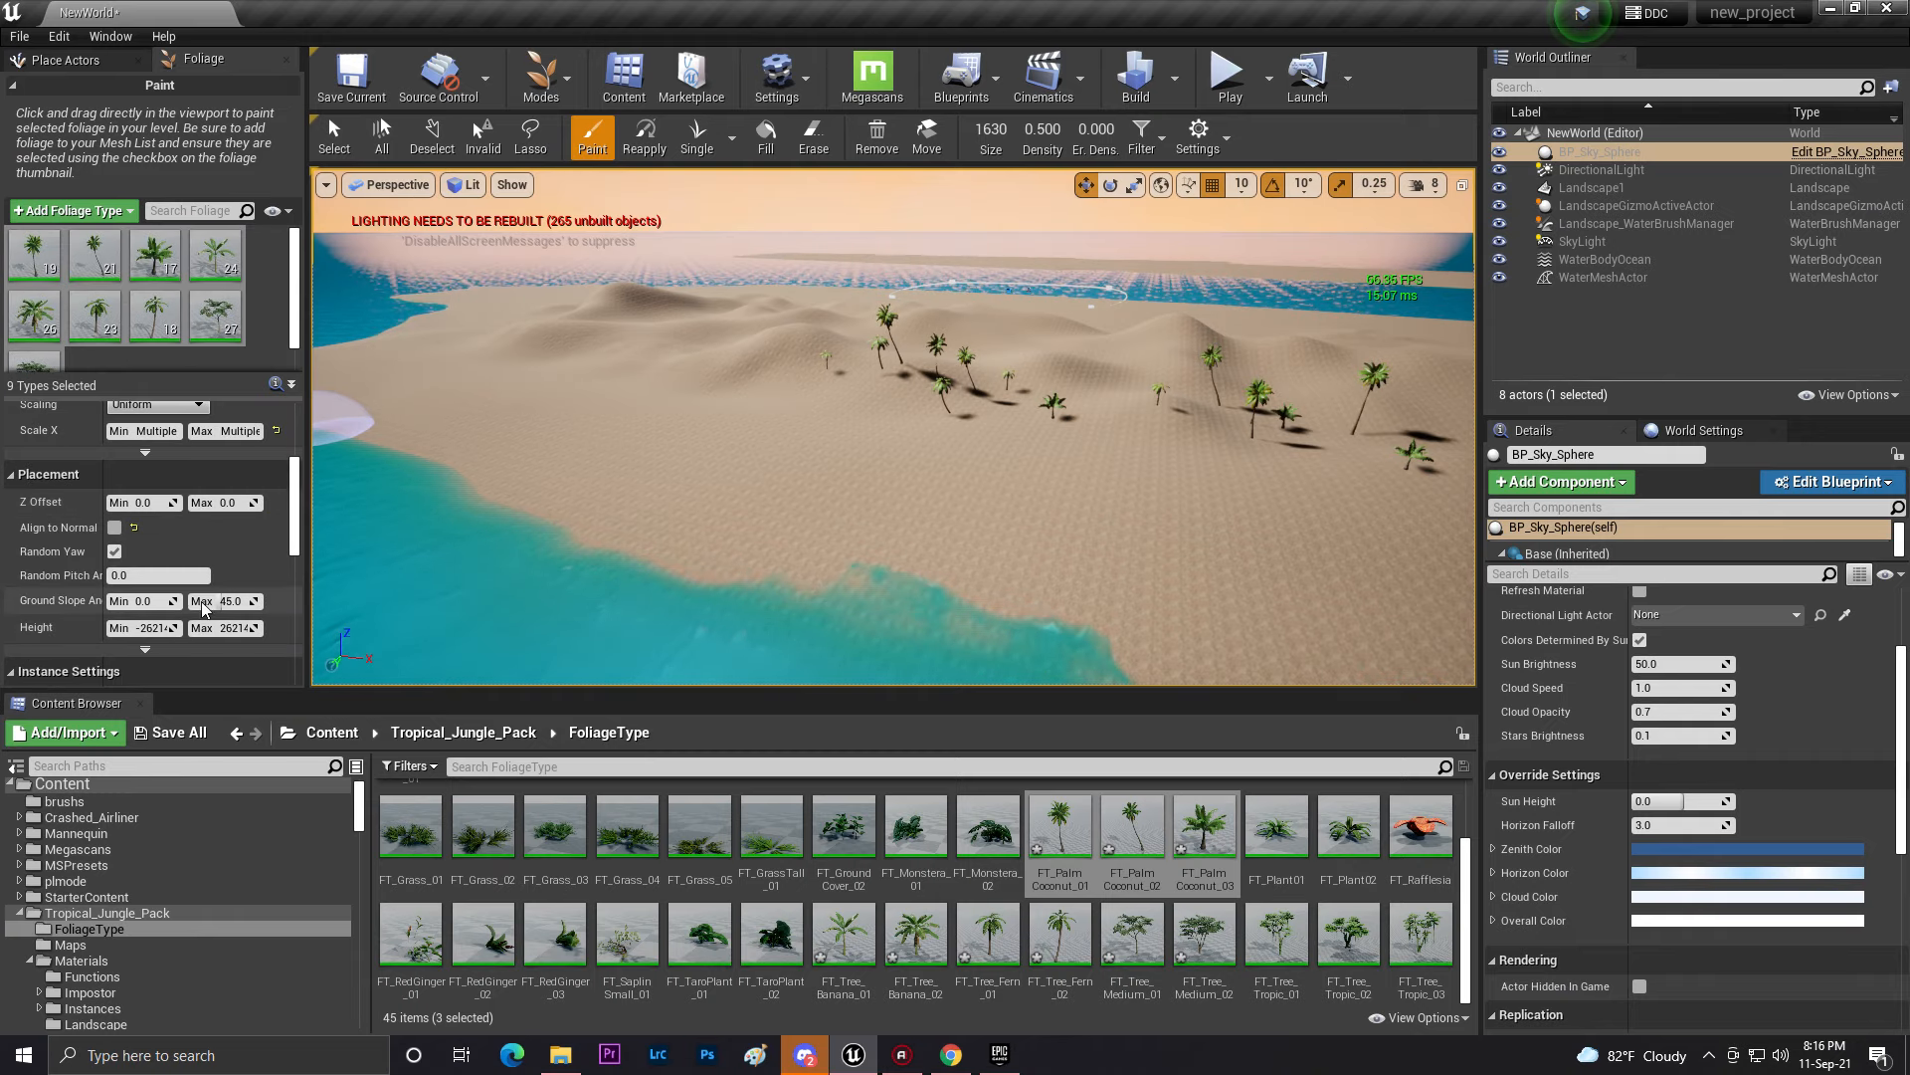
{"action": "left_click", "coordinate": [236, 596]}
{"action": "type", "text": "0"}
{"action": "key", "text": "Return"}
- Paint the nine tree foliage types across the bare dunes and ridge toward the island's tip in the full-screen viewport
{"action": "mouse_move", "coordinate": [963, 426]}
{"action": "right_mouse_down"}
{"action": "mouse_move", "coordinate": [995, 359]}
{"action": "mouse_move", "coordinate": [1065, 438]}
{"action": "mouse_move", "coordinate": [1080, 498]}
{"action": "mouse_move", "coordinate": [1125, 512]}
{"action": "mouse_move", "coordinate": [1214, 468]}
{"action": "mouse_move", "coordinate": [1244, 368]}
{"action": "mouse_move", "coordinate": [1094, 328]}
{"action": "mouse_move", "coordinate": [938, 401]}
{"action": "mouse_move", "coordinate": [1035, 477]}
{"action": "mouse_move", "coordinate": [1194, 537]}
{"action": "mouse_move", "coordinate": [1274, 617]}
{"action": "right_mouse_up"}
{"action": "key", "text": "F11"}
{"action": "mouse_move", "coordinate": [1433, 736]}
{"action": "left_mouse_down"}
{"action": "mouse_move", "coordinate": [1347, 707]}
{"action": "mouse_move", "coordinate": [1402, 585]}
{"action": "mouse_move", "coordinate": [1629, 665]}
{"action": "left_mouse_up"}
{"action": "right_click_drag", "start_coordinate": [1628, 666], "coordinate": [653, 549]}
{"action": "left_click_drag", "start_coordinate": [498, 498], "coordinate": [876, 935]}
{"action": "left_click_drag", "start_coordinate": [445, 636], "coordinate": [832, 665]}
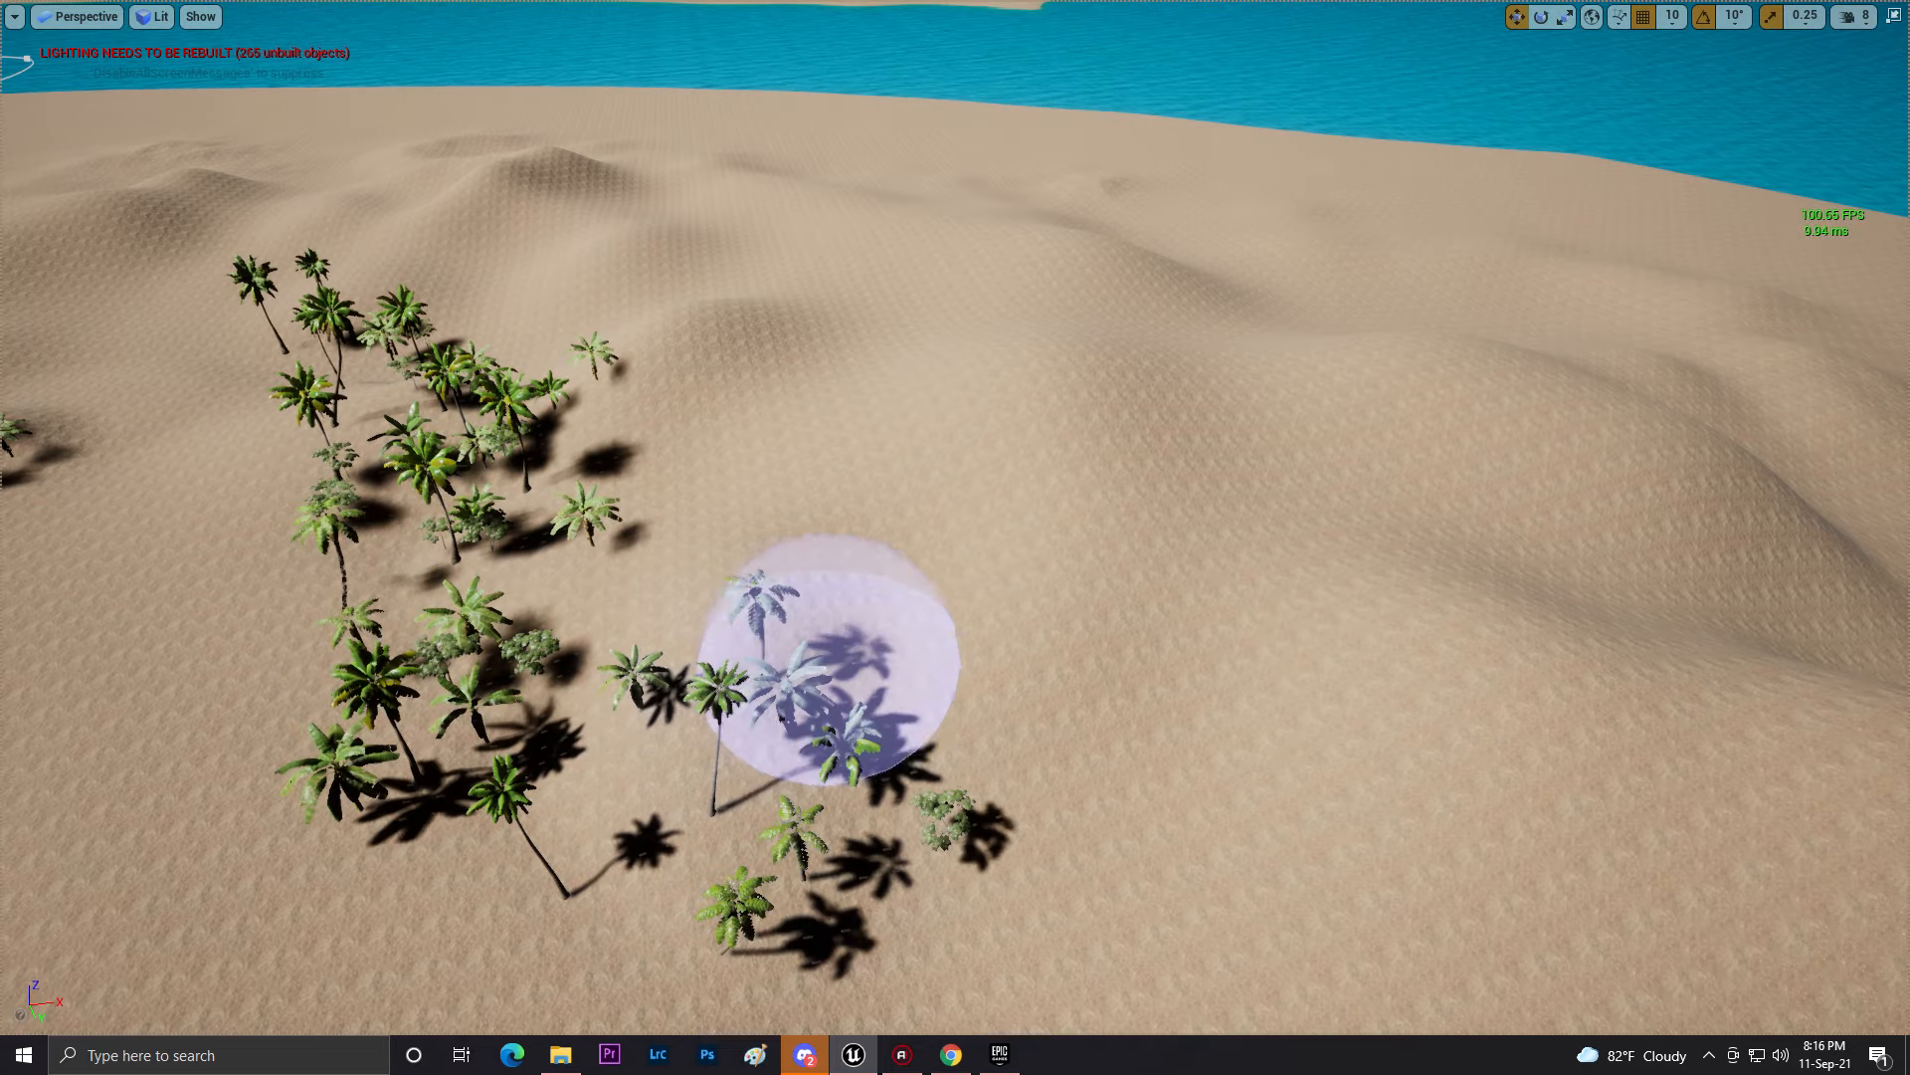
{"action": "right_click_drag", "start_coordinate": [832, 665], "coordinate": [493, 475]}
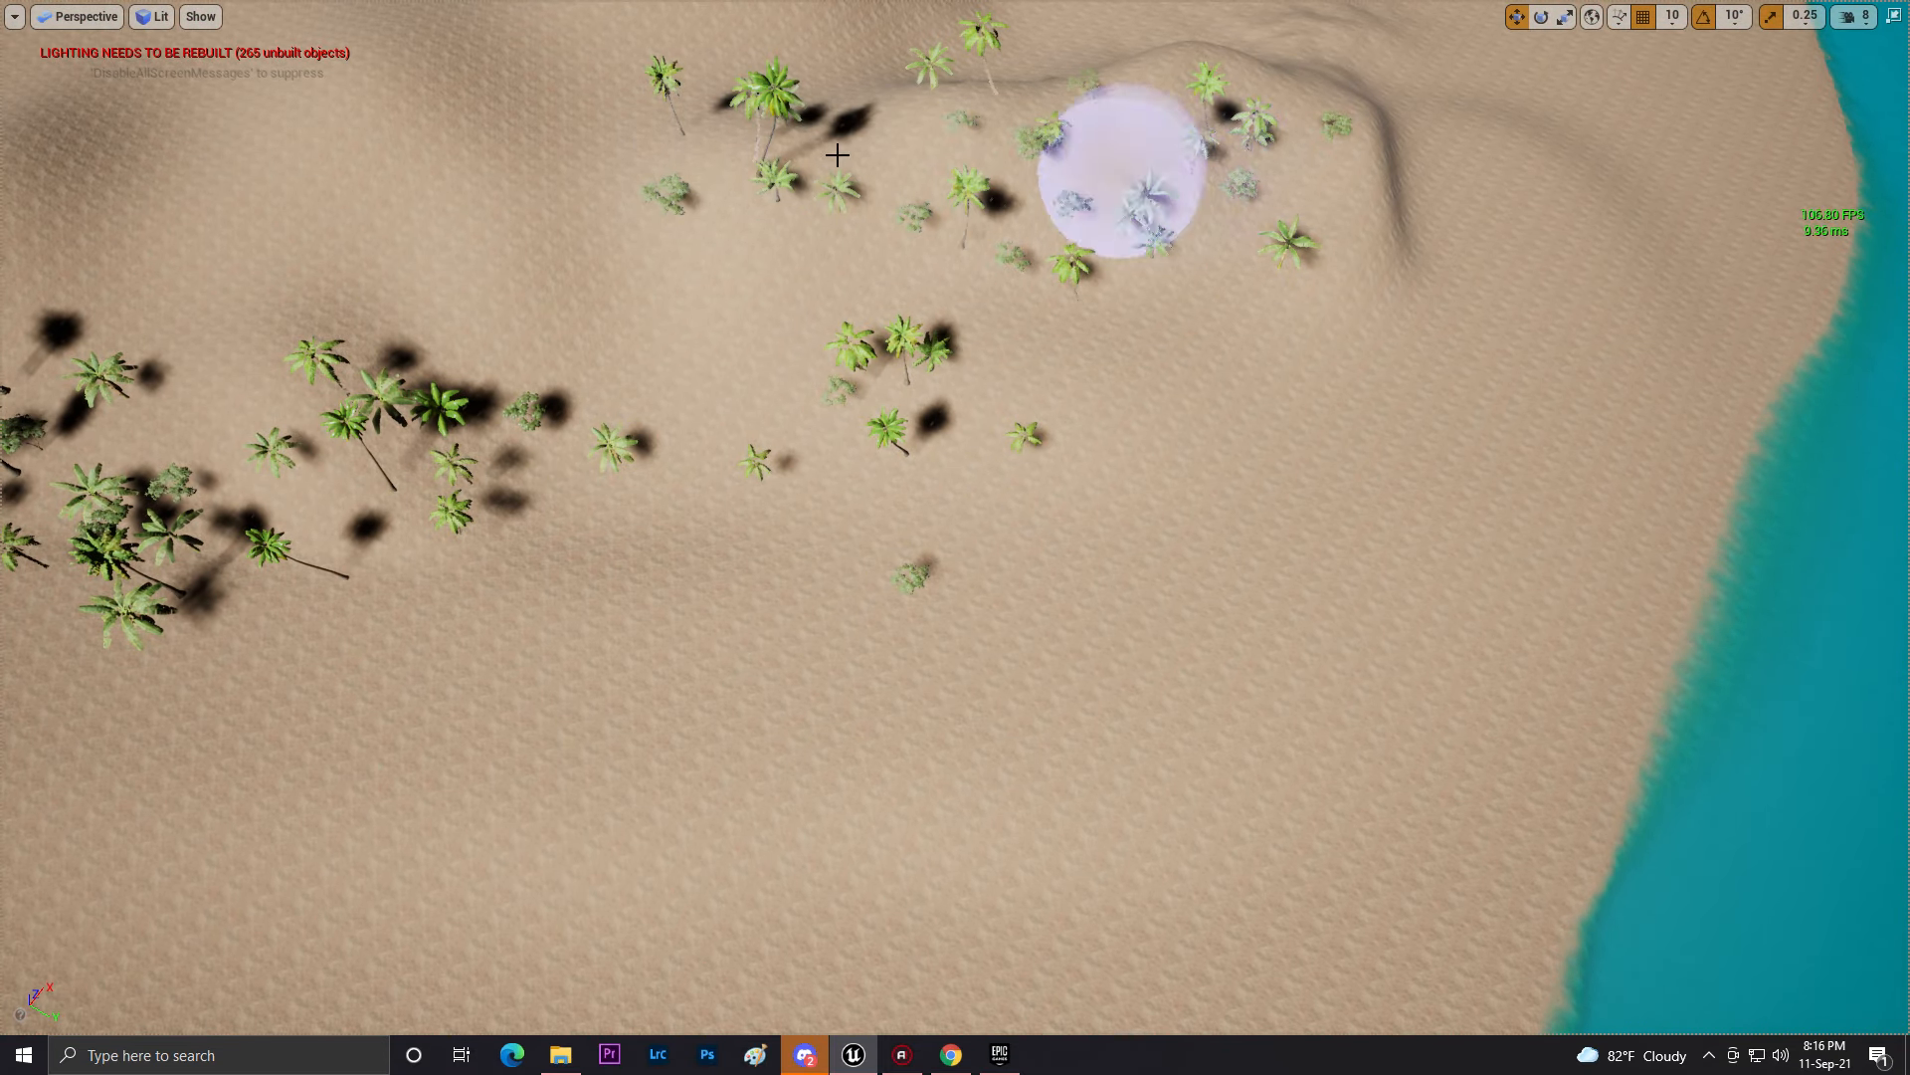
{"action": "mouse_move", "coordinate": [240, 168]}
{"action": "right_mouse_down"}
{"action": "mouse_move", "coordinate": [967, 342]}
{"action": "mouse_move", "coordinate": [934, 410]}
{"action": "right_mouse_up"}
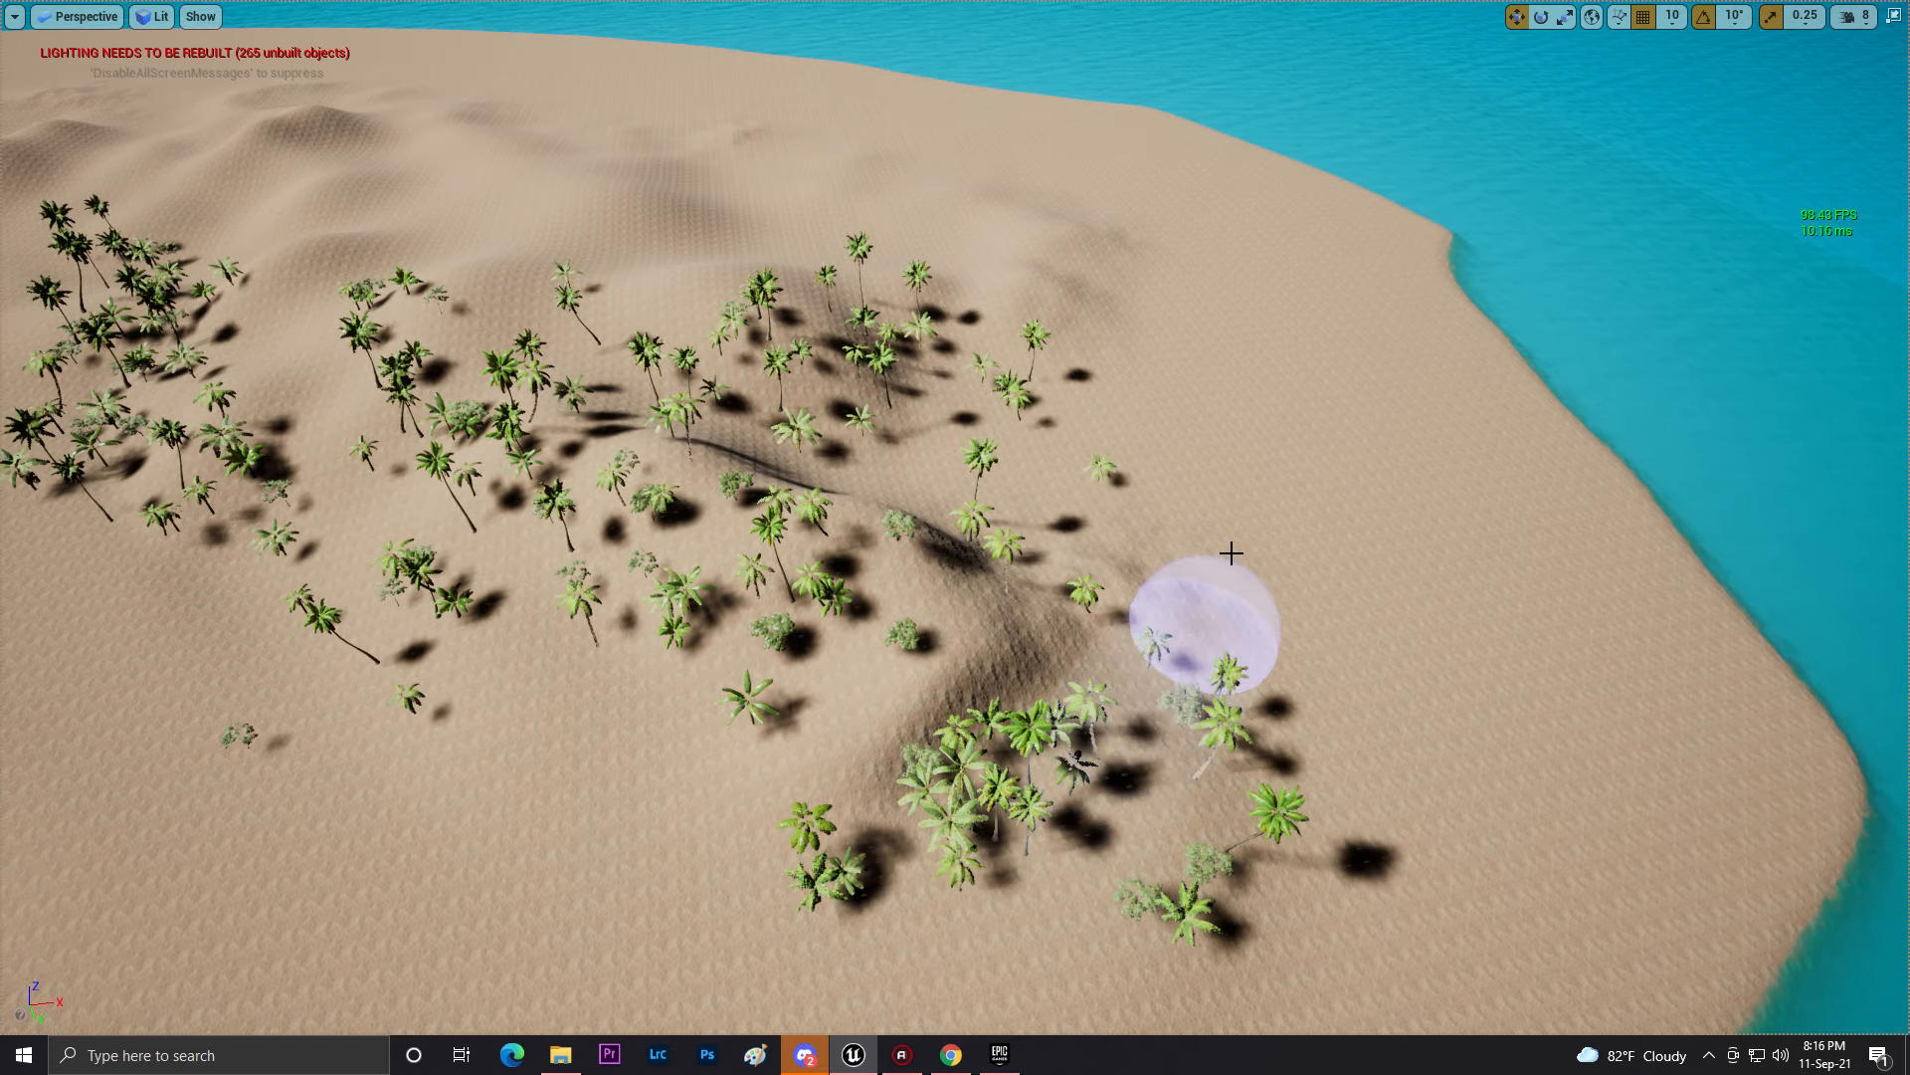
{"action": "right_click_drag", "start_coordinate": [713, 903], "coordinate": [868, 434]}
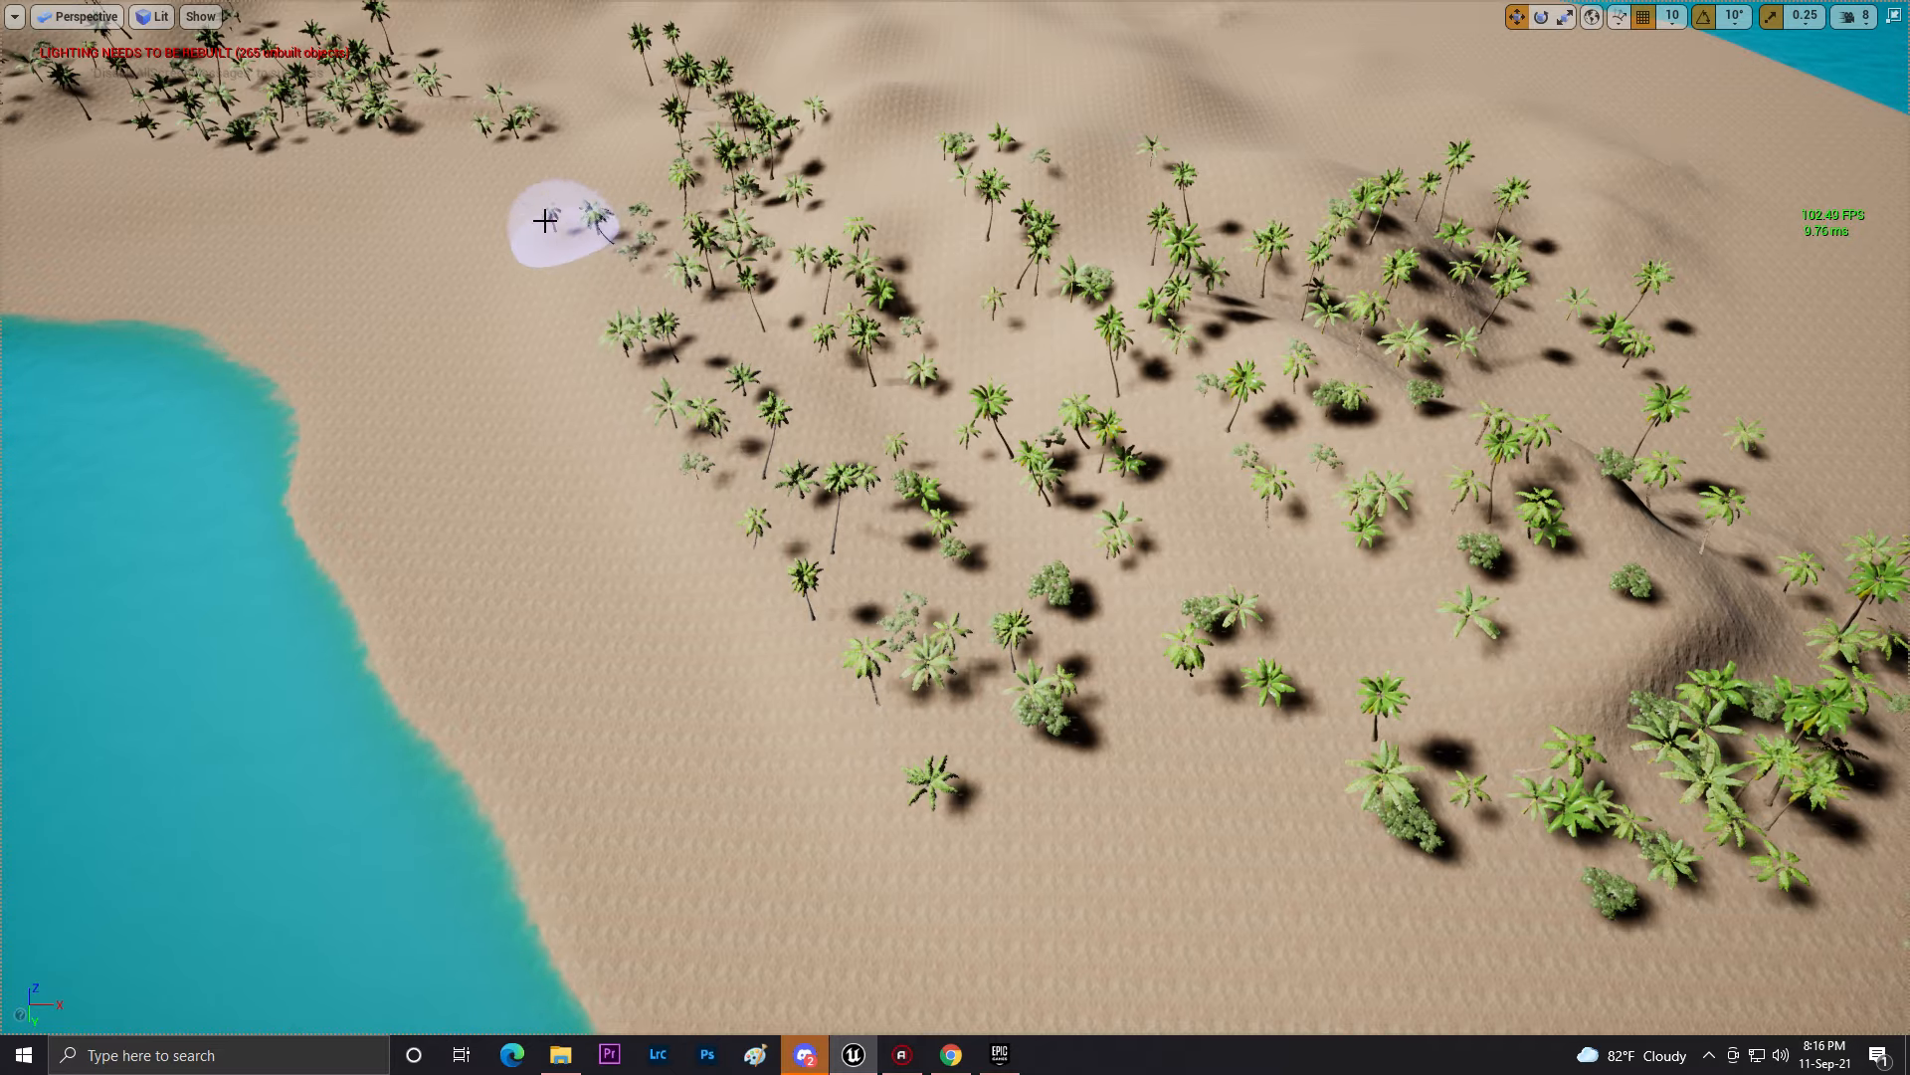
{"action": "right_click_drag", "start_coordinate": [1193, 892], "coordinate": [473, 713]}
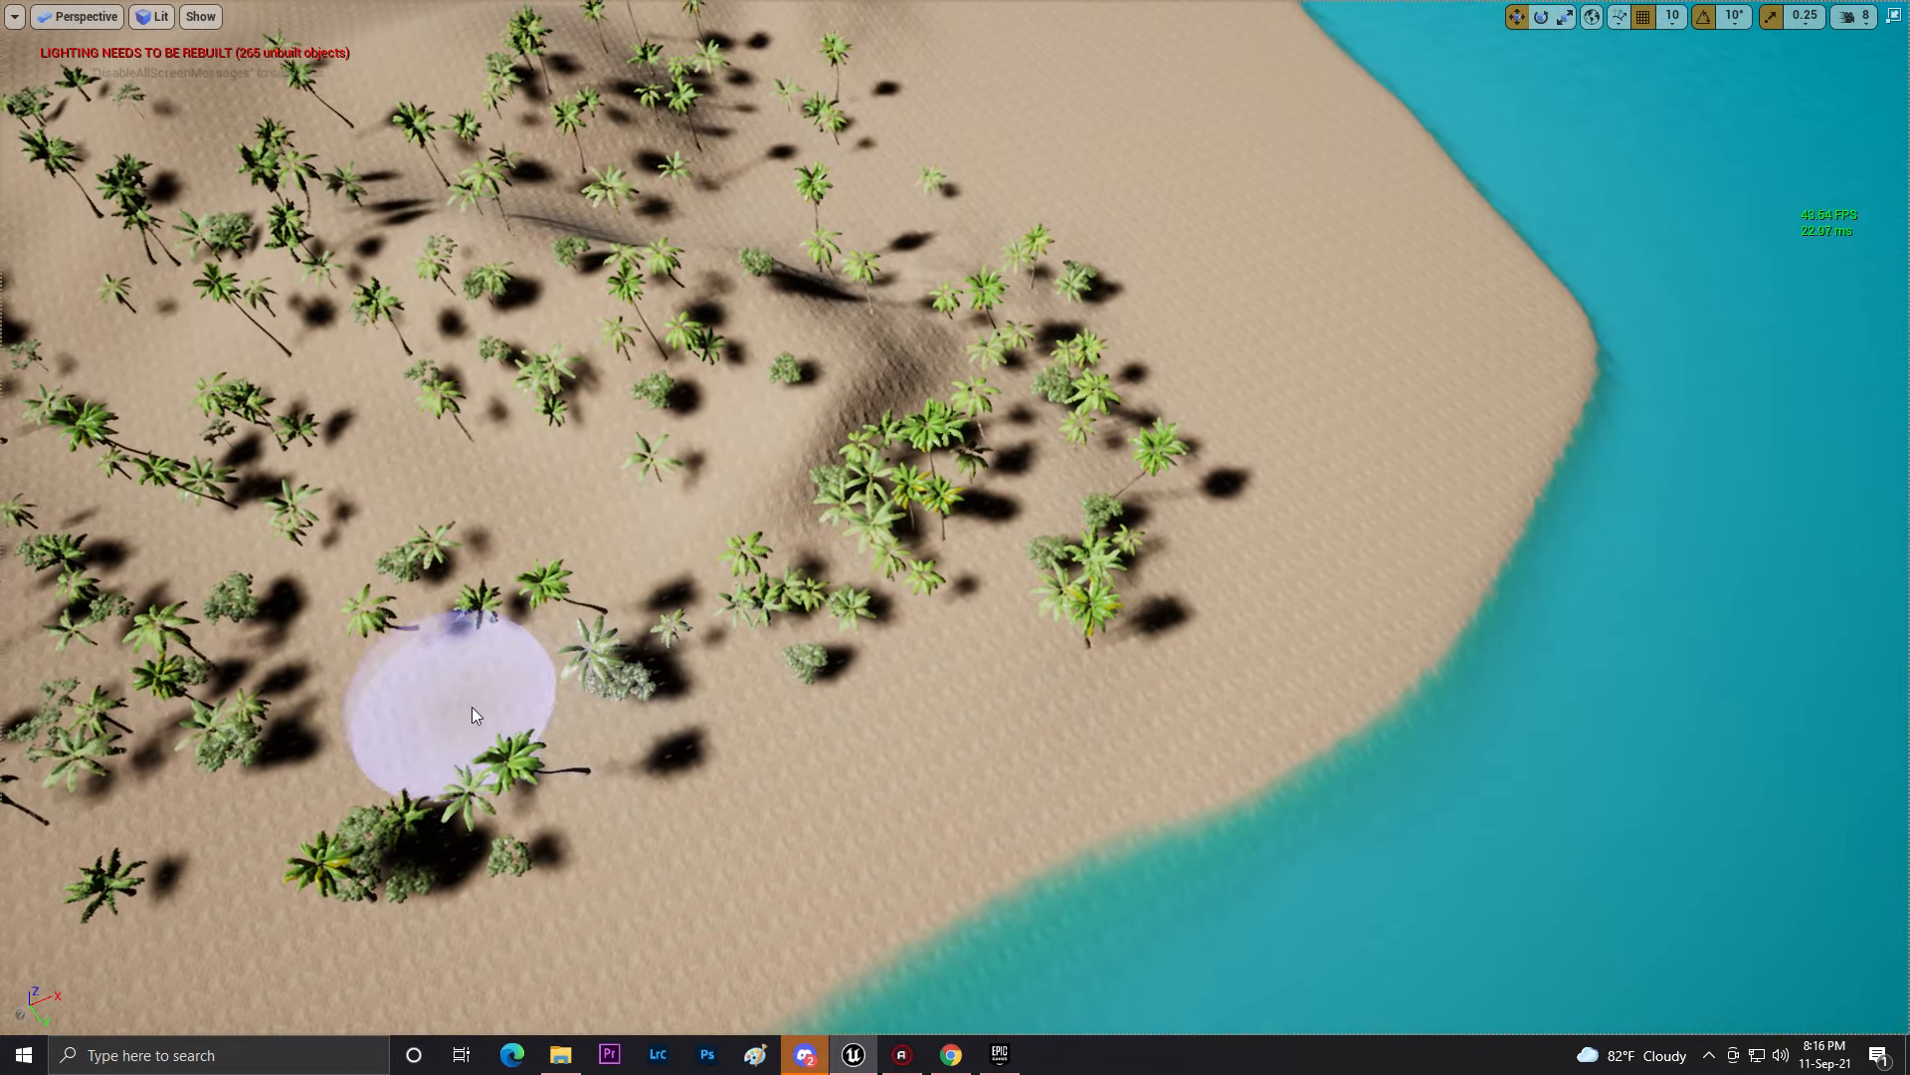
- Scatter more palms and trees over the sand near the inlet and the central dunes with several foliage strokes
{"action": "mouse_move", "coordinate": [1058, 368]}
{"action": "right_mouse_down"}
{"action": "mouse_move", "coordinate": [696, 448]}
{"action": "mouse_move", "coordinate": [676, 189]}
{"action": "mouse_move", "coordinate": [607, 178]}
{"action": "mouse_move", "coordinate": [816, 147]}
{"action": "mouse_move", "coordinate": [1176, 527]}
{"action": "right_mouse_up"}
{"action": "key", "text": "w"}
{"action": "key", "text": "w"}
{"action": "key", "text": "e"}
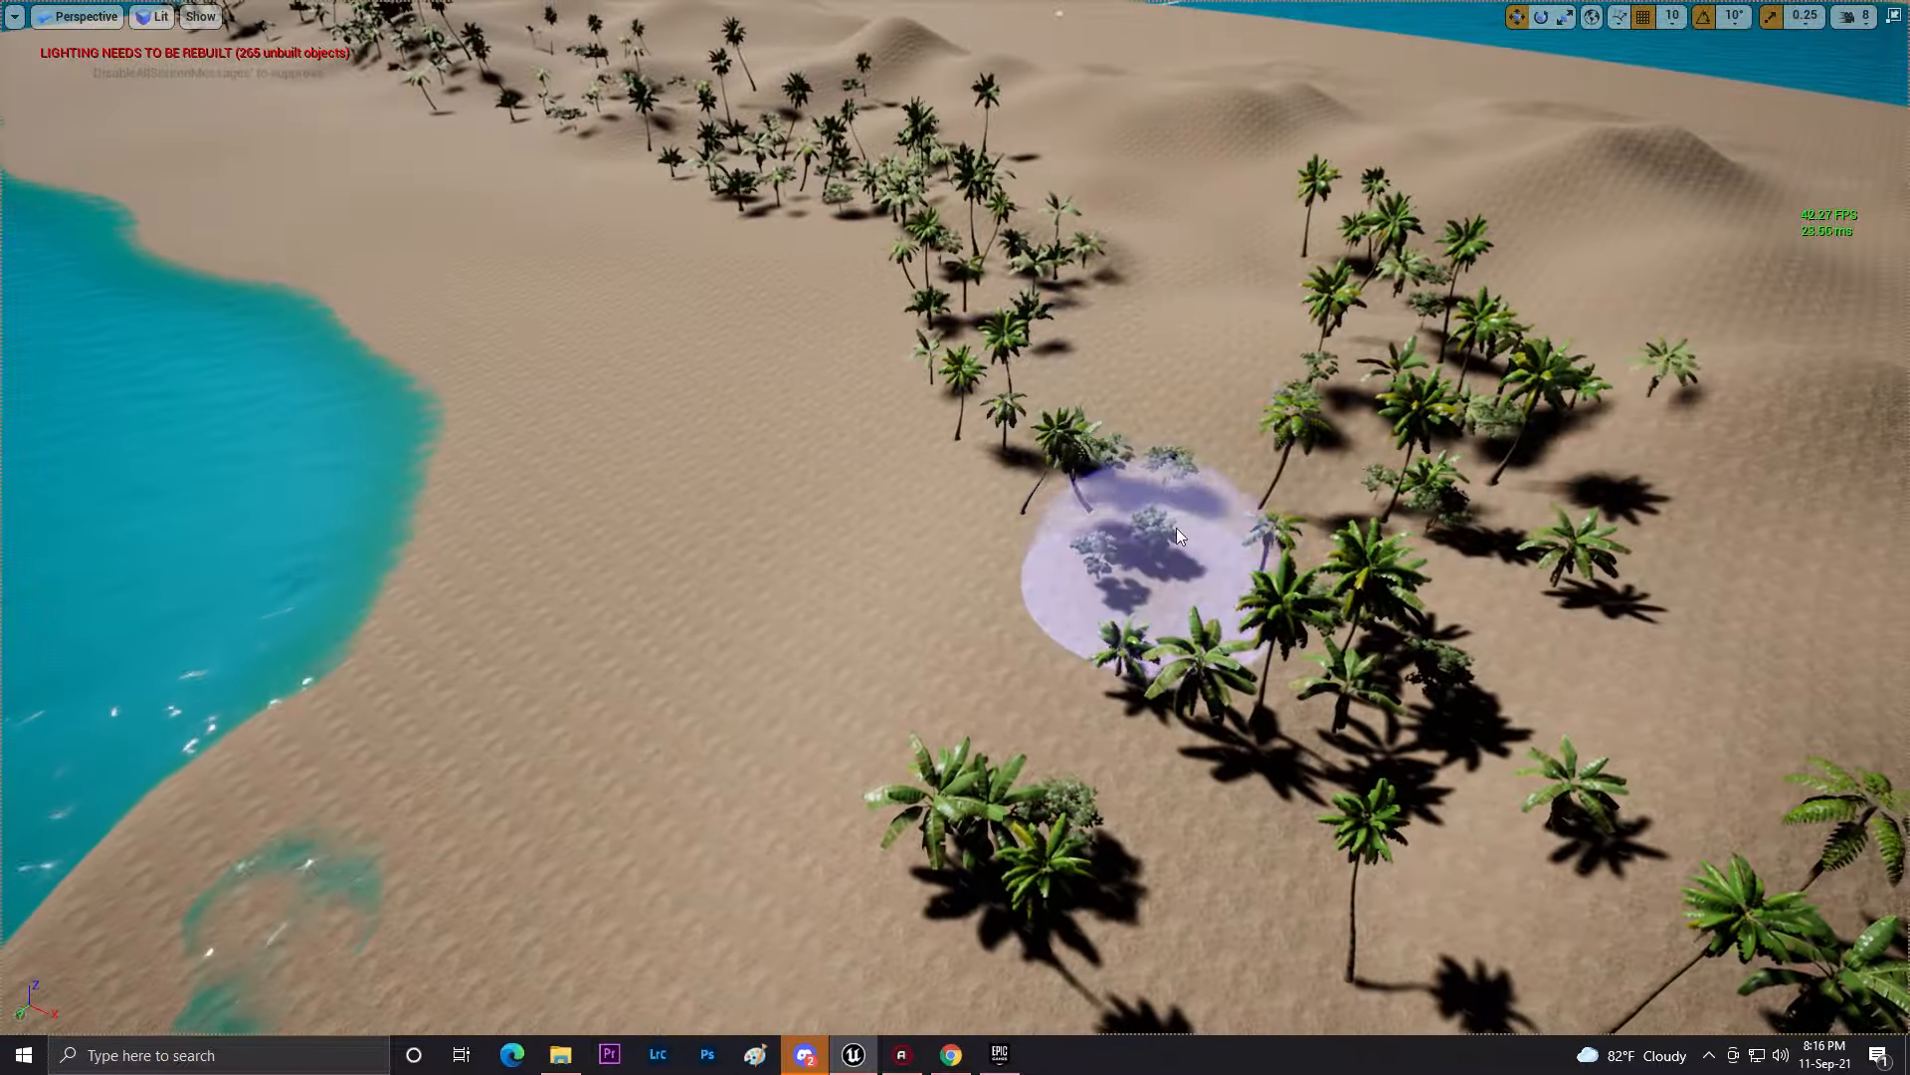
{"action": "mouse_move", "coordinate": [1224, 265]}
{"action": "right_mouse_down"}
{"action": "mouse_move", "coordinate": [1214, 109]}
{"action": "mouse_move", "coordinate": [971, 303]}
{"action": "right_mouse_up"}
{"action": "key", "text": "d"}
{"action": "mouse_move", "coordinate": [971, 303]}
{"action": "left_mouse_down"}
{"action": "mouse_move", "coordinate": [1160, 294]}
{"action": "mouse_move", "coordinate": [1461, 780]}
{"action": "mouse_move", "coordinate": [1905, 721]}
{"action": "mouse_move", "coordinate": [781, 521]}
{"action": "left_mouse_up"}
{"action": "key", "text": "s"}
{"action": "mouse_move", "coordinate": [780, 520]}
{"action": "right_mouse_down"}
{"action": "mouse_move", "coordinate": [1215, 497]}
{"action": "mouse_move", "coordinate": [1234, 517]}
{"action": "right_mouse_up"}
{"action": "left_click_drag", "start_coordinate": [1234, 517], "coordinate": [1114, 781]}
{"action": "right_click_drag", "start_coordinate": [1232, 846], "coordinate": [877, 545]}
{"action": "key", "text": "s"}
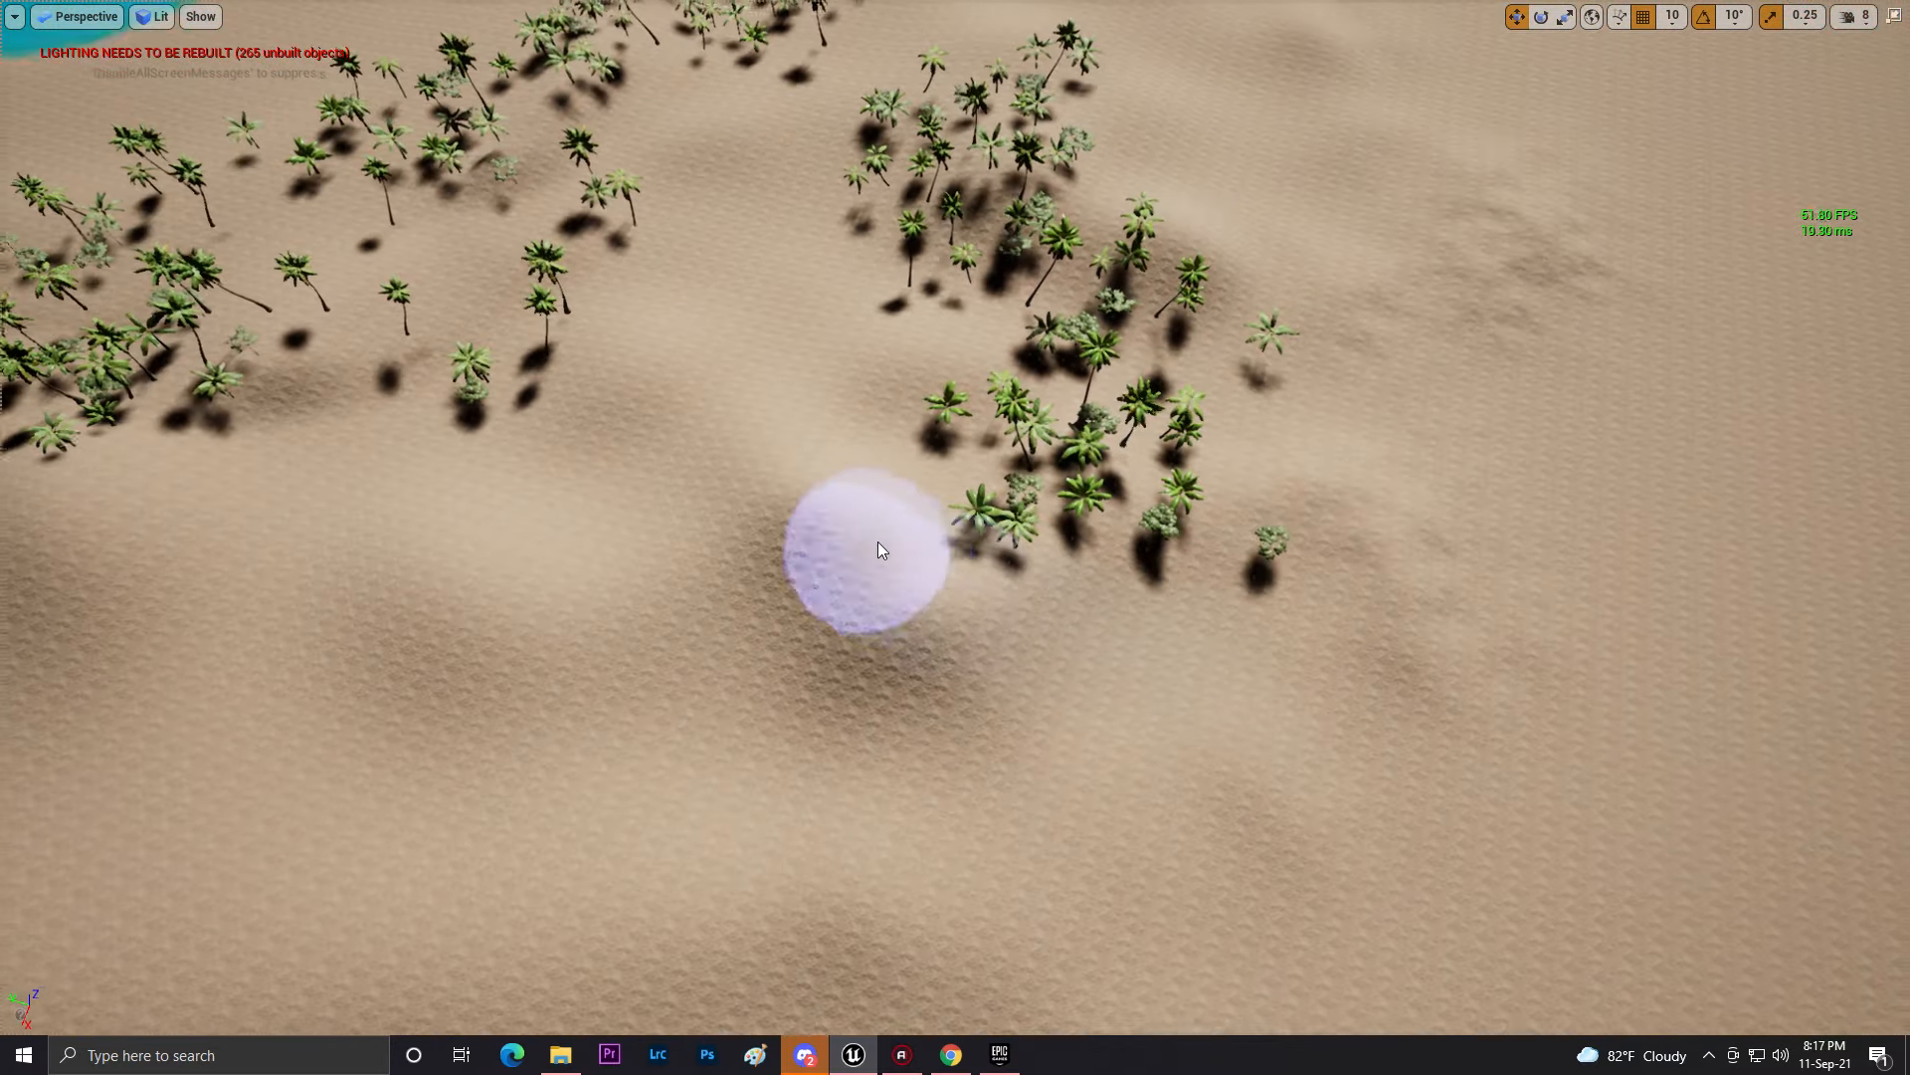
{"action": "left_click_drag", "start_coordinate": [878, 545], "coordinate": [1070, 547]}
{"action": "right_click_drag", "start_coordinate": [1334, 501], "coordinate": [1190, 507]}
{"action": "left_click_drag", "start_coordinate": [1190, 508], "coordinate": [709, 345]}
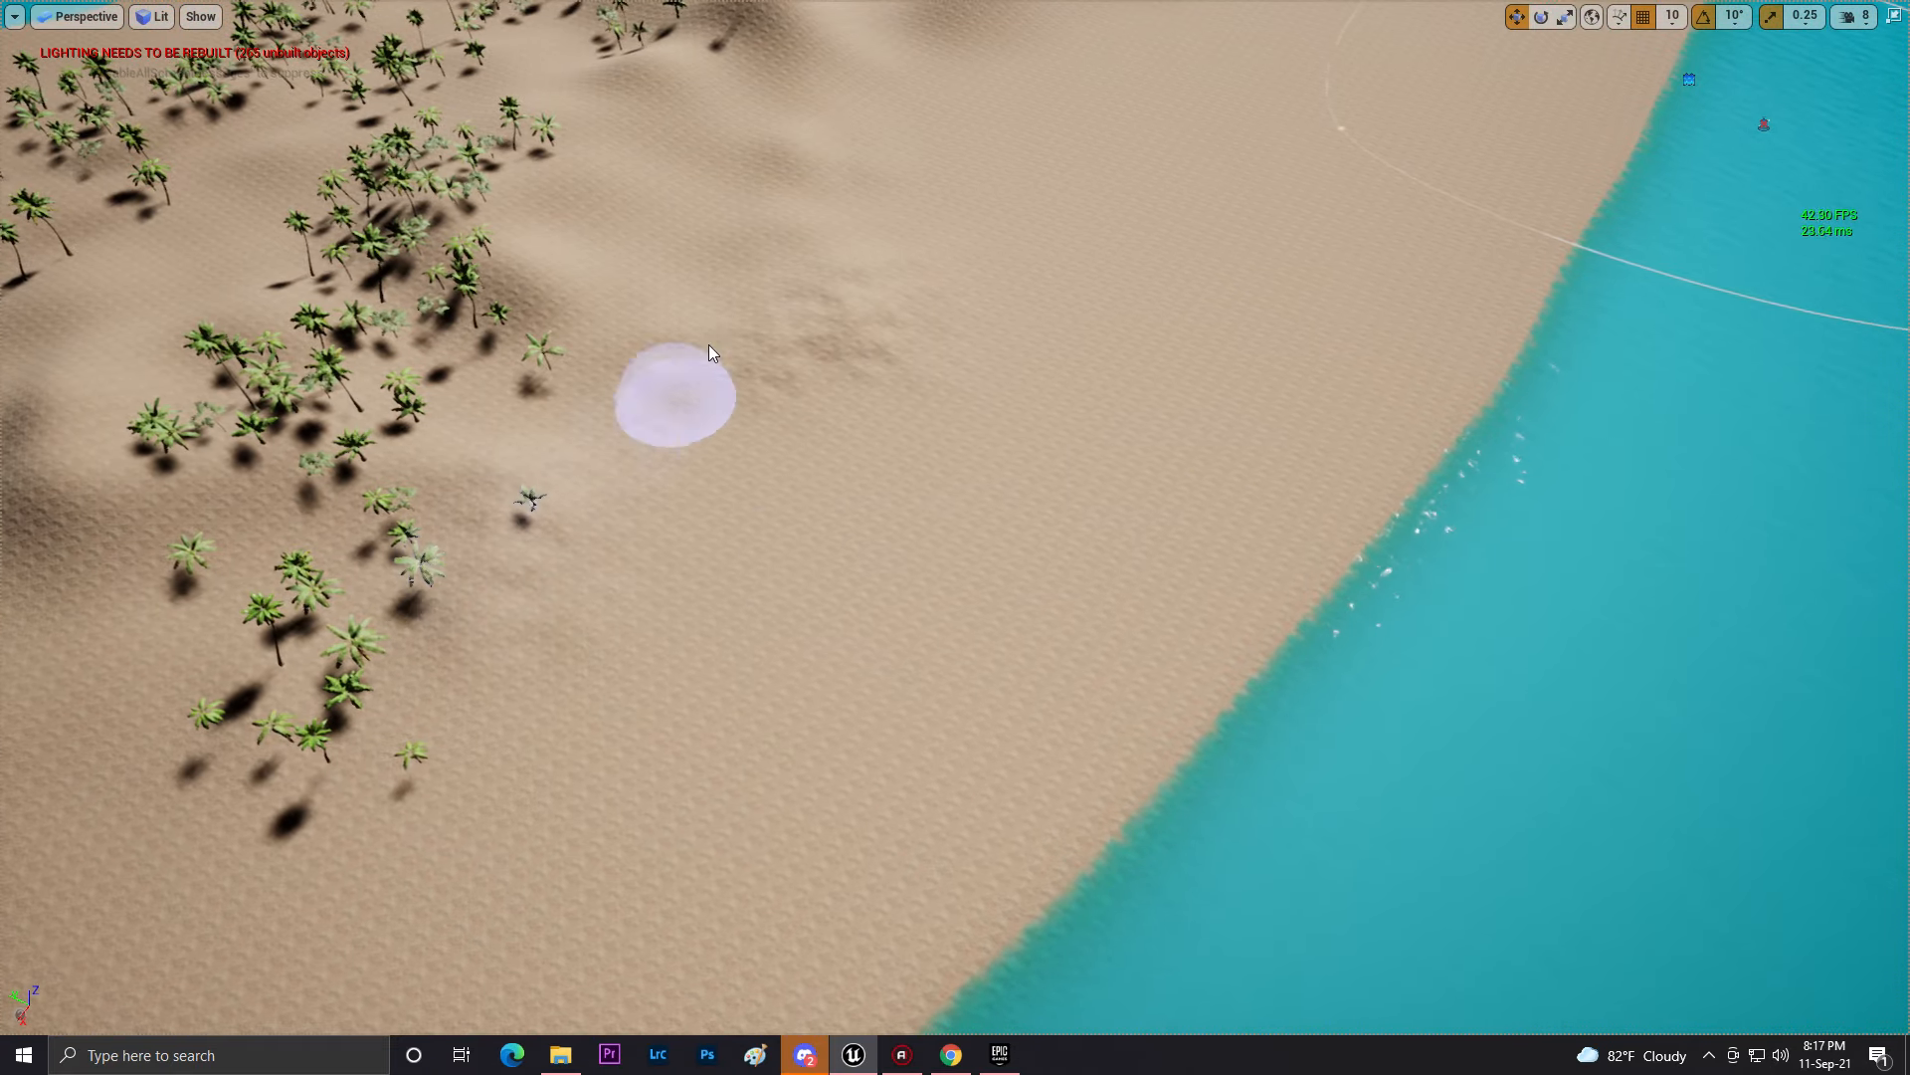
- Fill the remaining bare dunes and the flat sand along the far shore with further palm and tree strokes
{"action": "right_click_drag", "start_coordinate": [842, 656], "coordinate": [557, 656]}
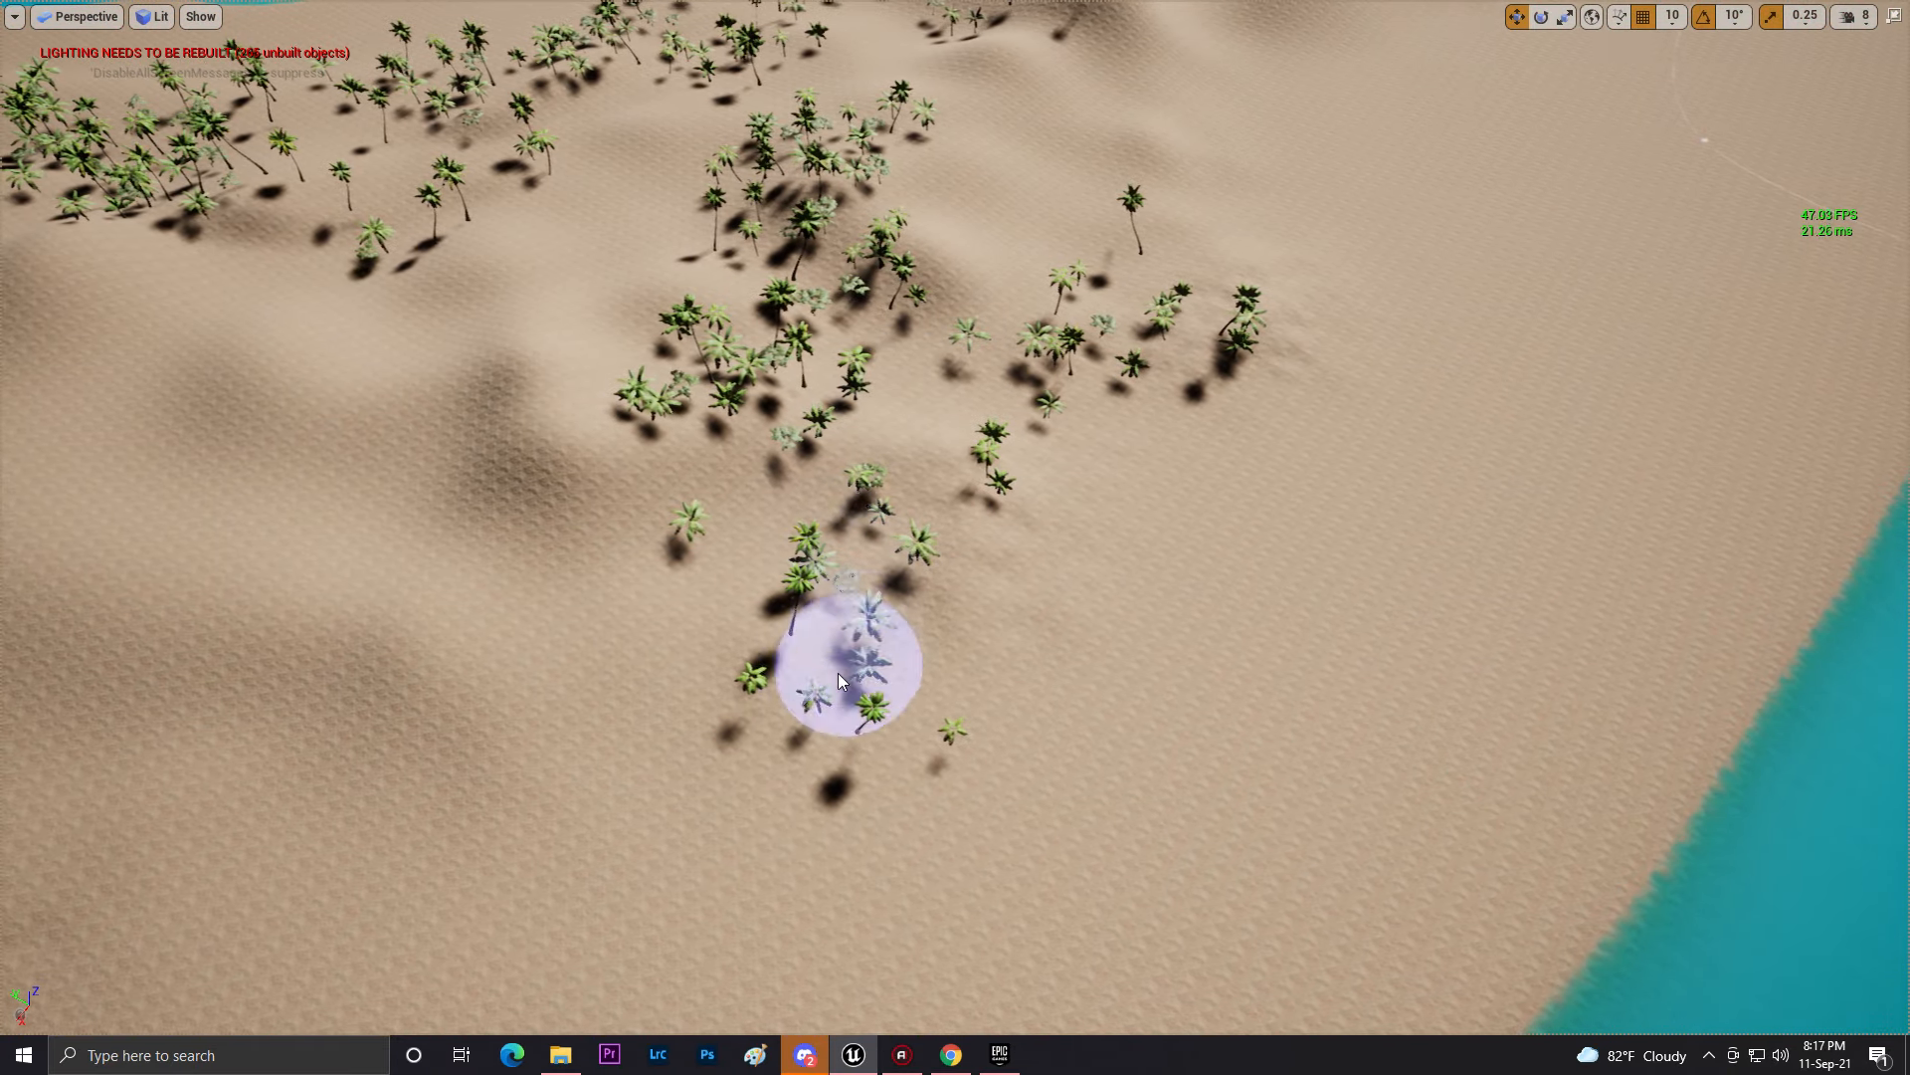
{"action": "right_click_drag", "start_coordinate": [929, 514], "coordinate": [607, 514]}
{"action": "left_click_drag", "start_coordinate": [767, 502], "coordinate": [703, 523]}
{"action": "right_click_drag", "start_coordinate": [786, 342], "coordinate": [900, 605]}
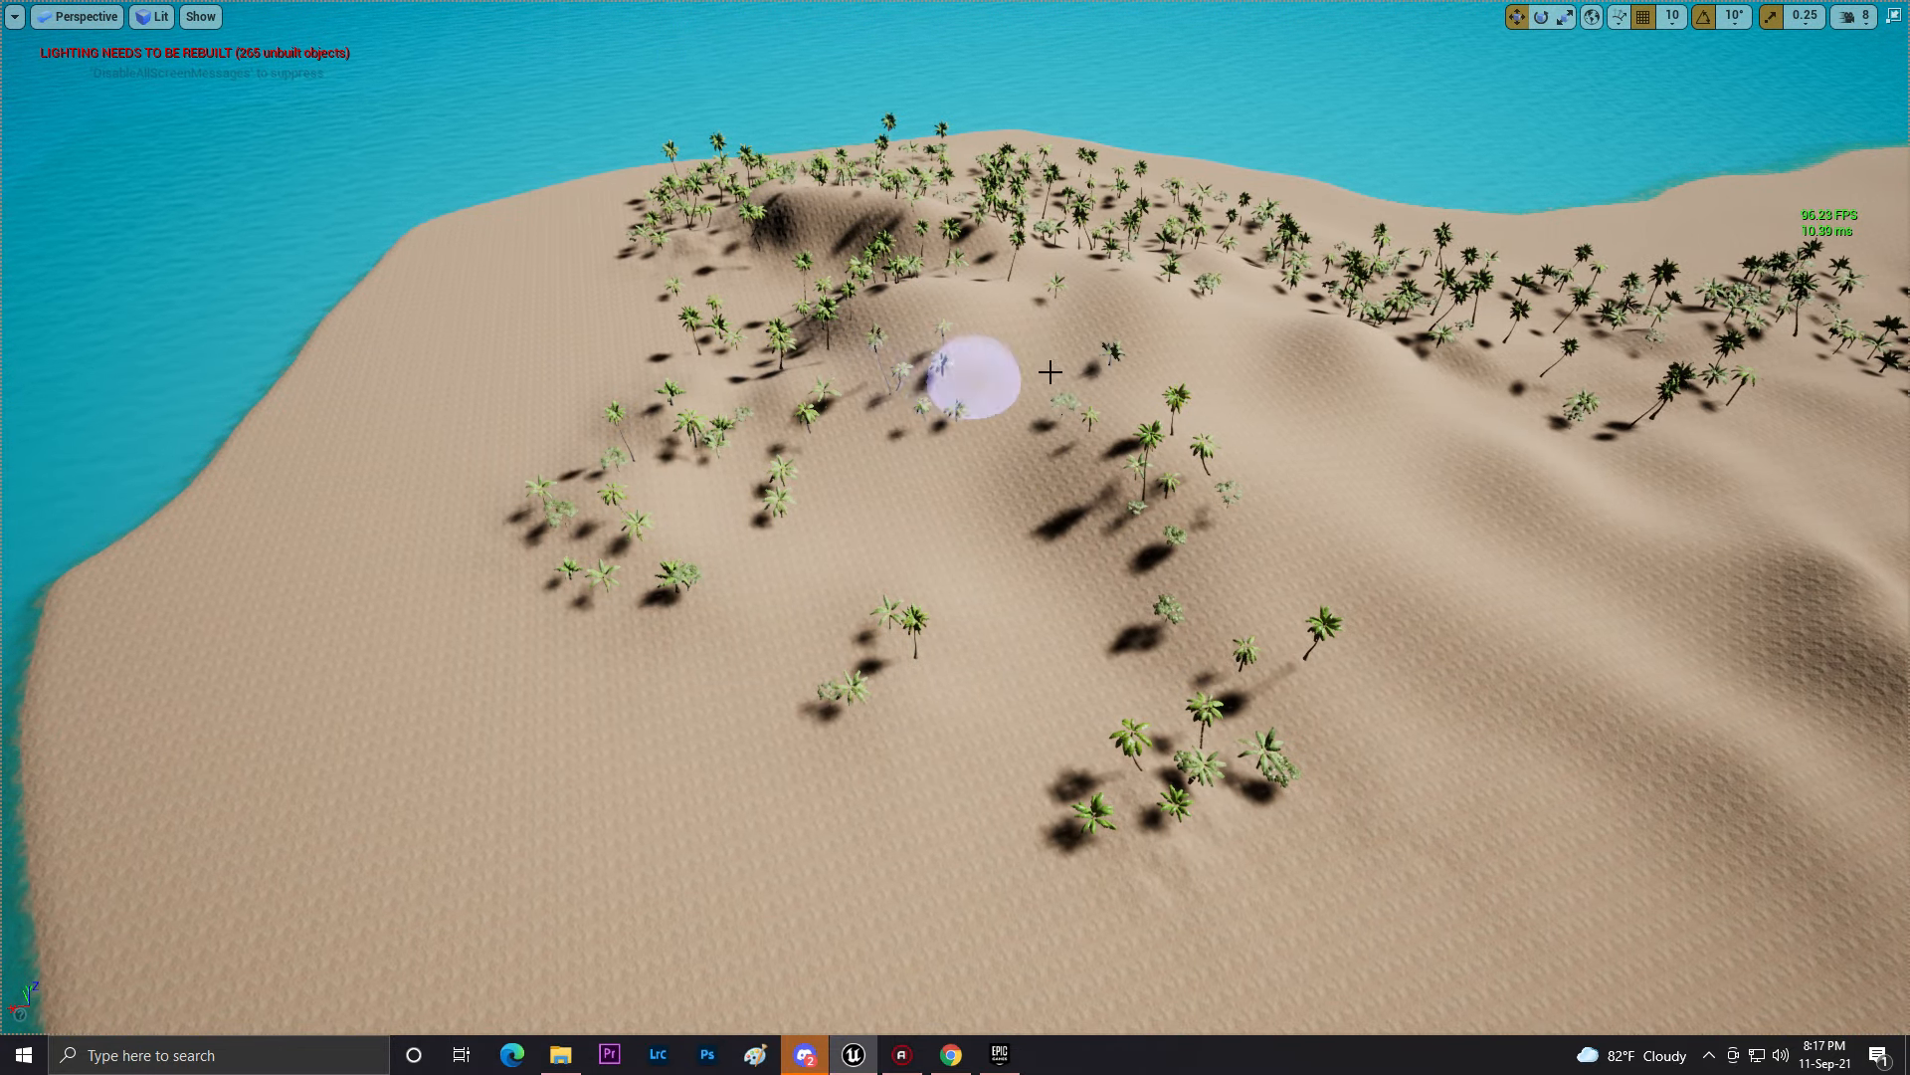
{"action": "left_click_drag", "start_coordinate": [943, 856], "coordinate": [985, 877]}
{"action": "mouse_move", "coordinate": [985, 878]}
{"action": "right_mouse_down"}
{"action": "mouse_move", "coordinate": [1124, 957]}
{"action": "mouse_move", "coordinate": [1532, 1030]}
{"action": "right_mouse_up"}
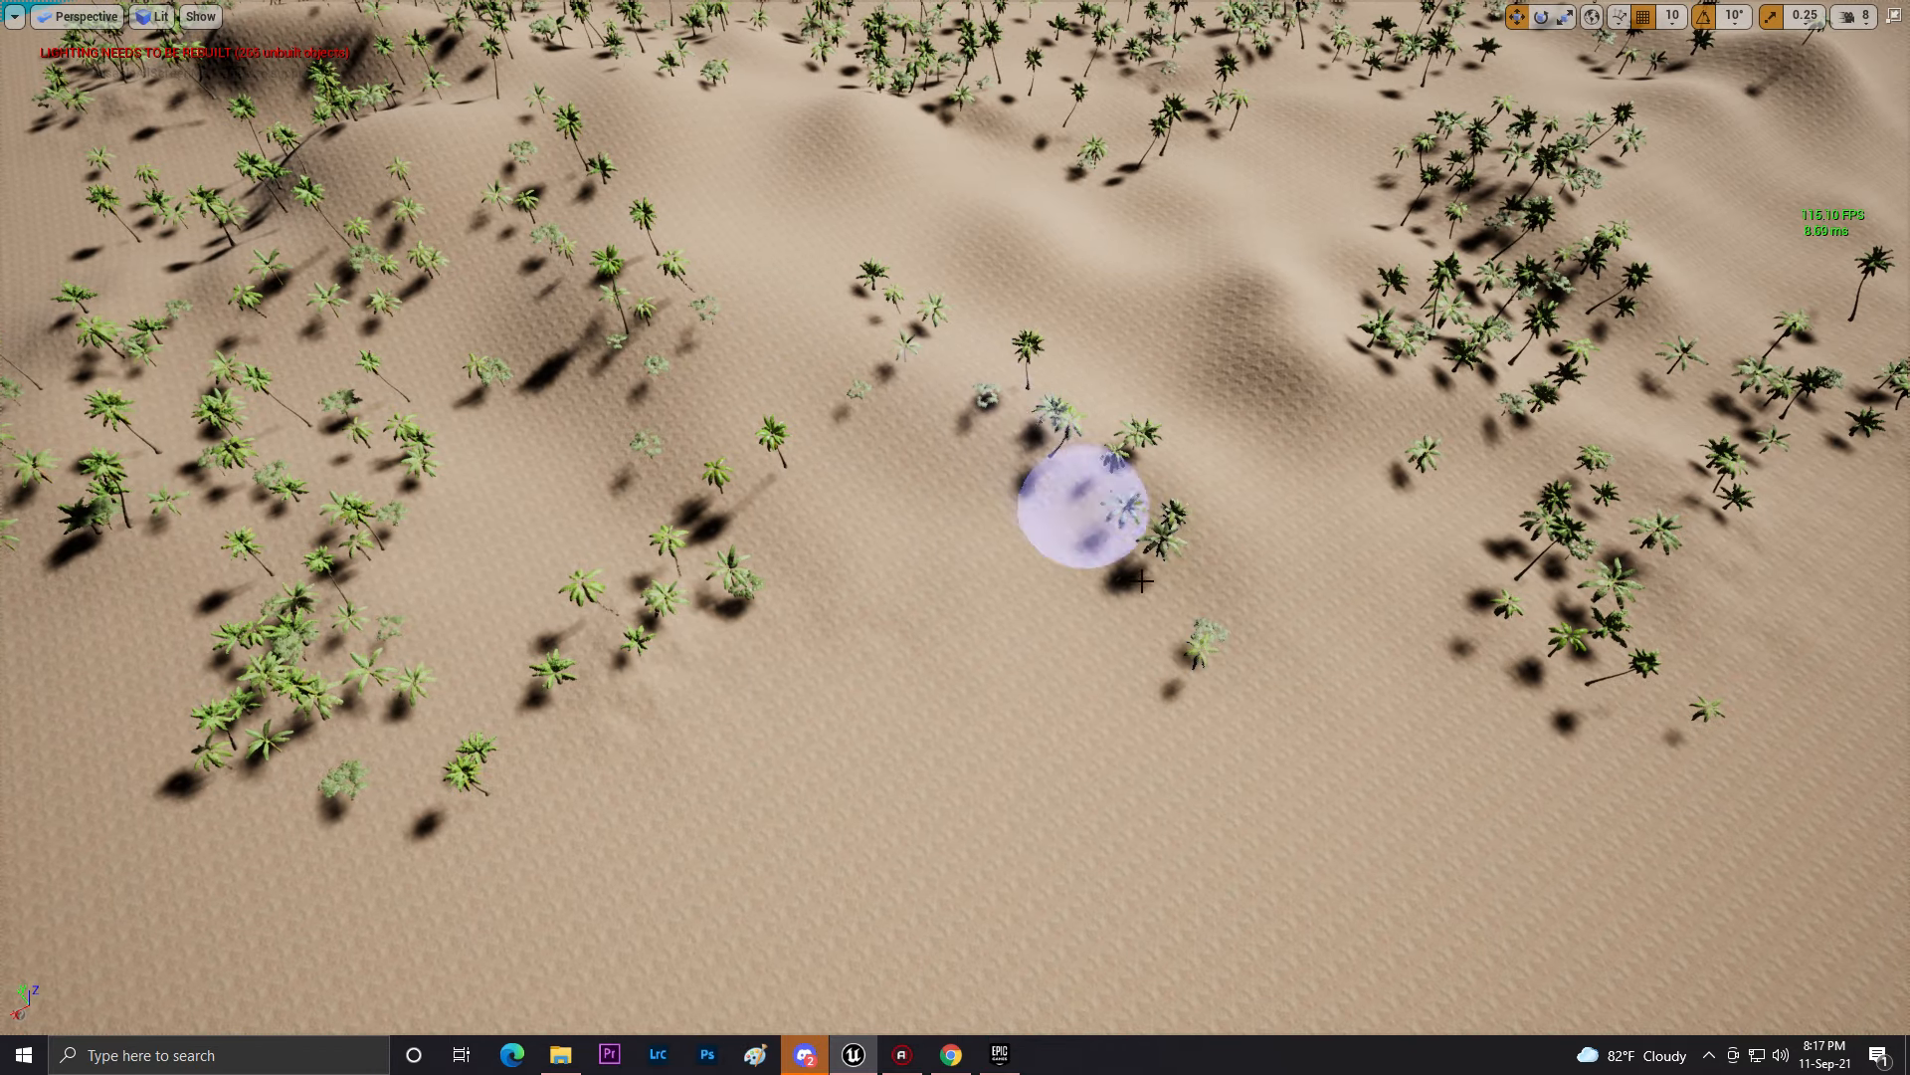
{"action": "right_click_drag", "start_coordinate": [1120, 287], "coordinate": [1393, 170]}
{"action": "left_click_drag", "start_coordinate": [702, 512], "coordinate": [1061, 442]}
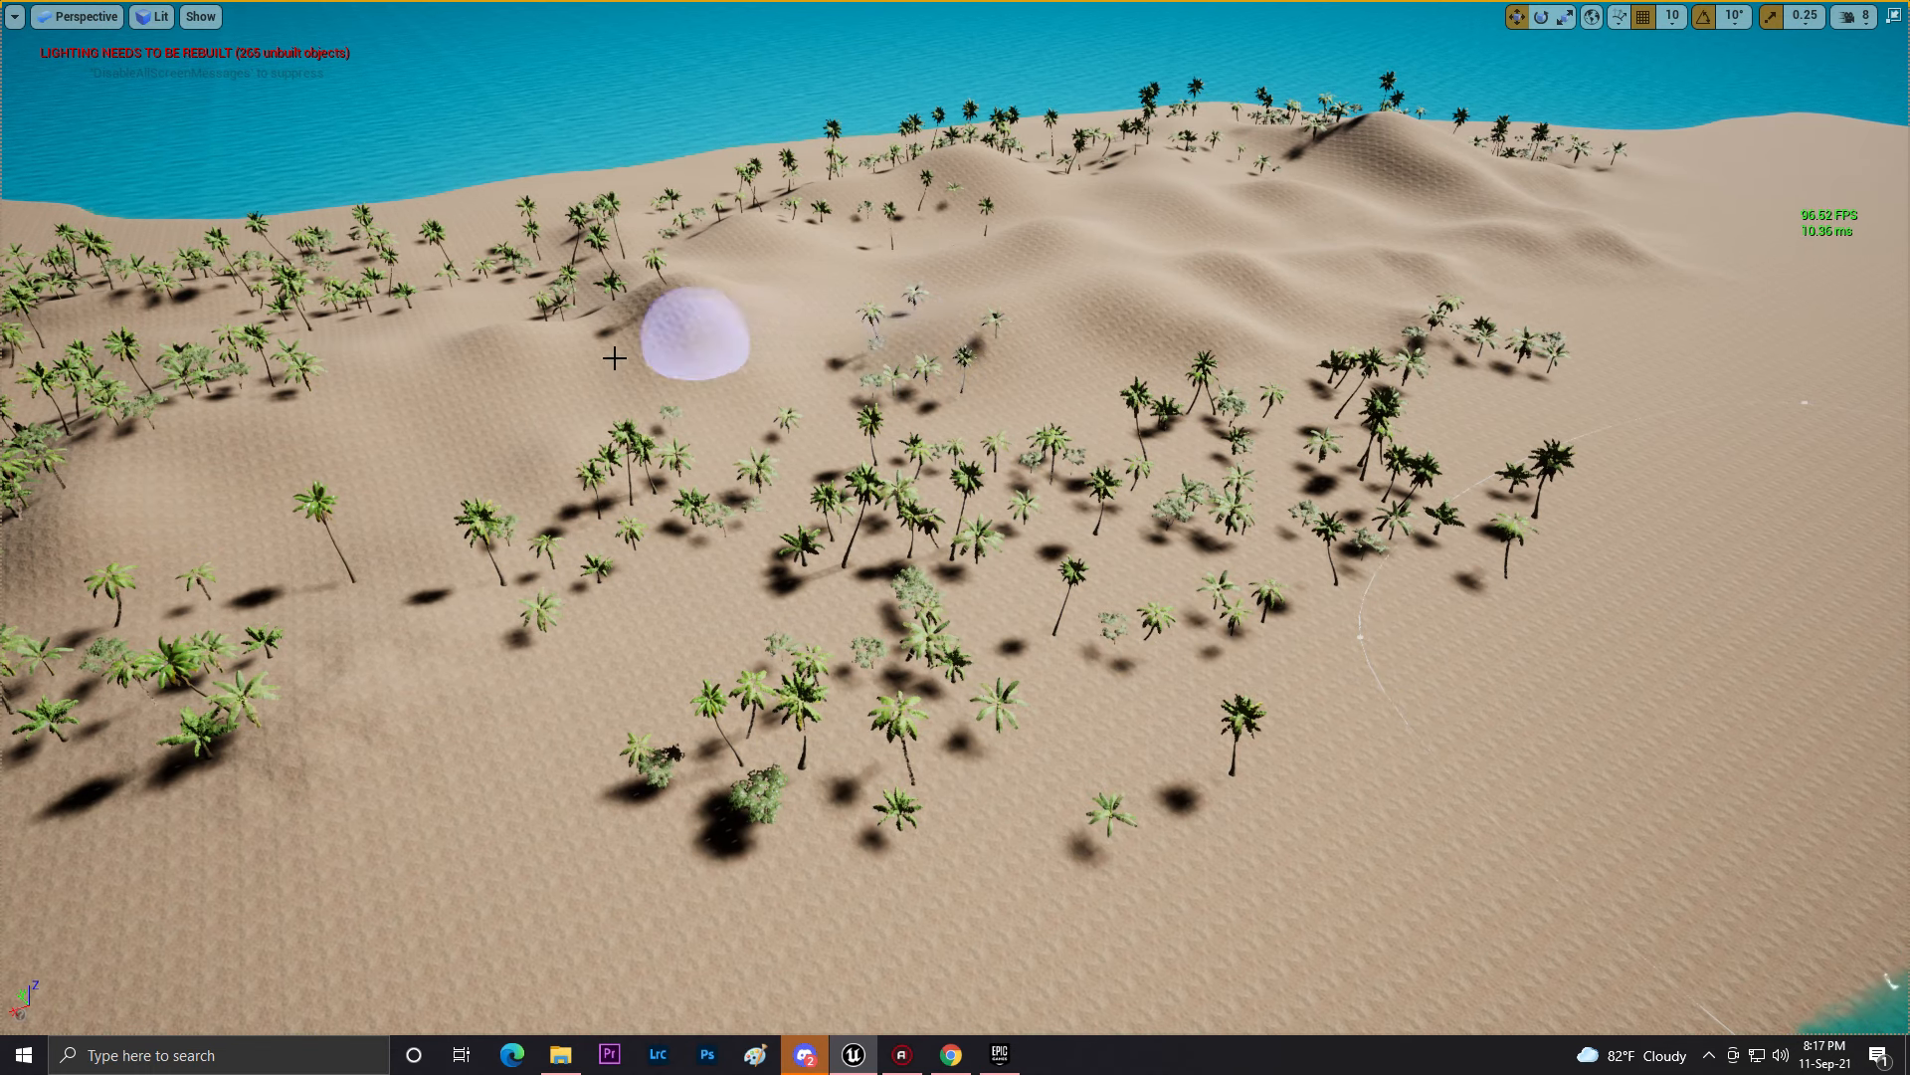
{"action": "right_click_drag", "start_coordinate": [709, 603], "coordinate": [955, 518]}
{"action": "mouse_move", "coordinate": [709, 603]}
{"action": "left_mouse_down"}
{"action": "mouse_move", "coordinate": [1108, 577]}
{"action": "mouse_move", "coordinate": [1212, 598]}
{"action": "left_mouse_up"}
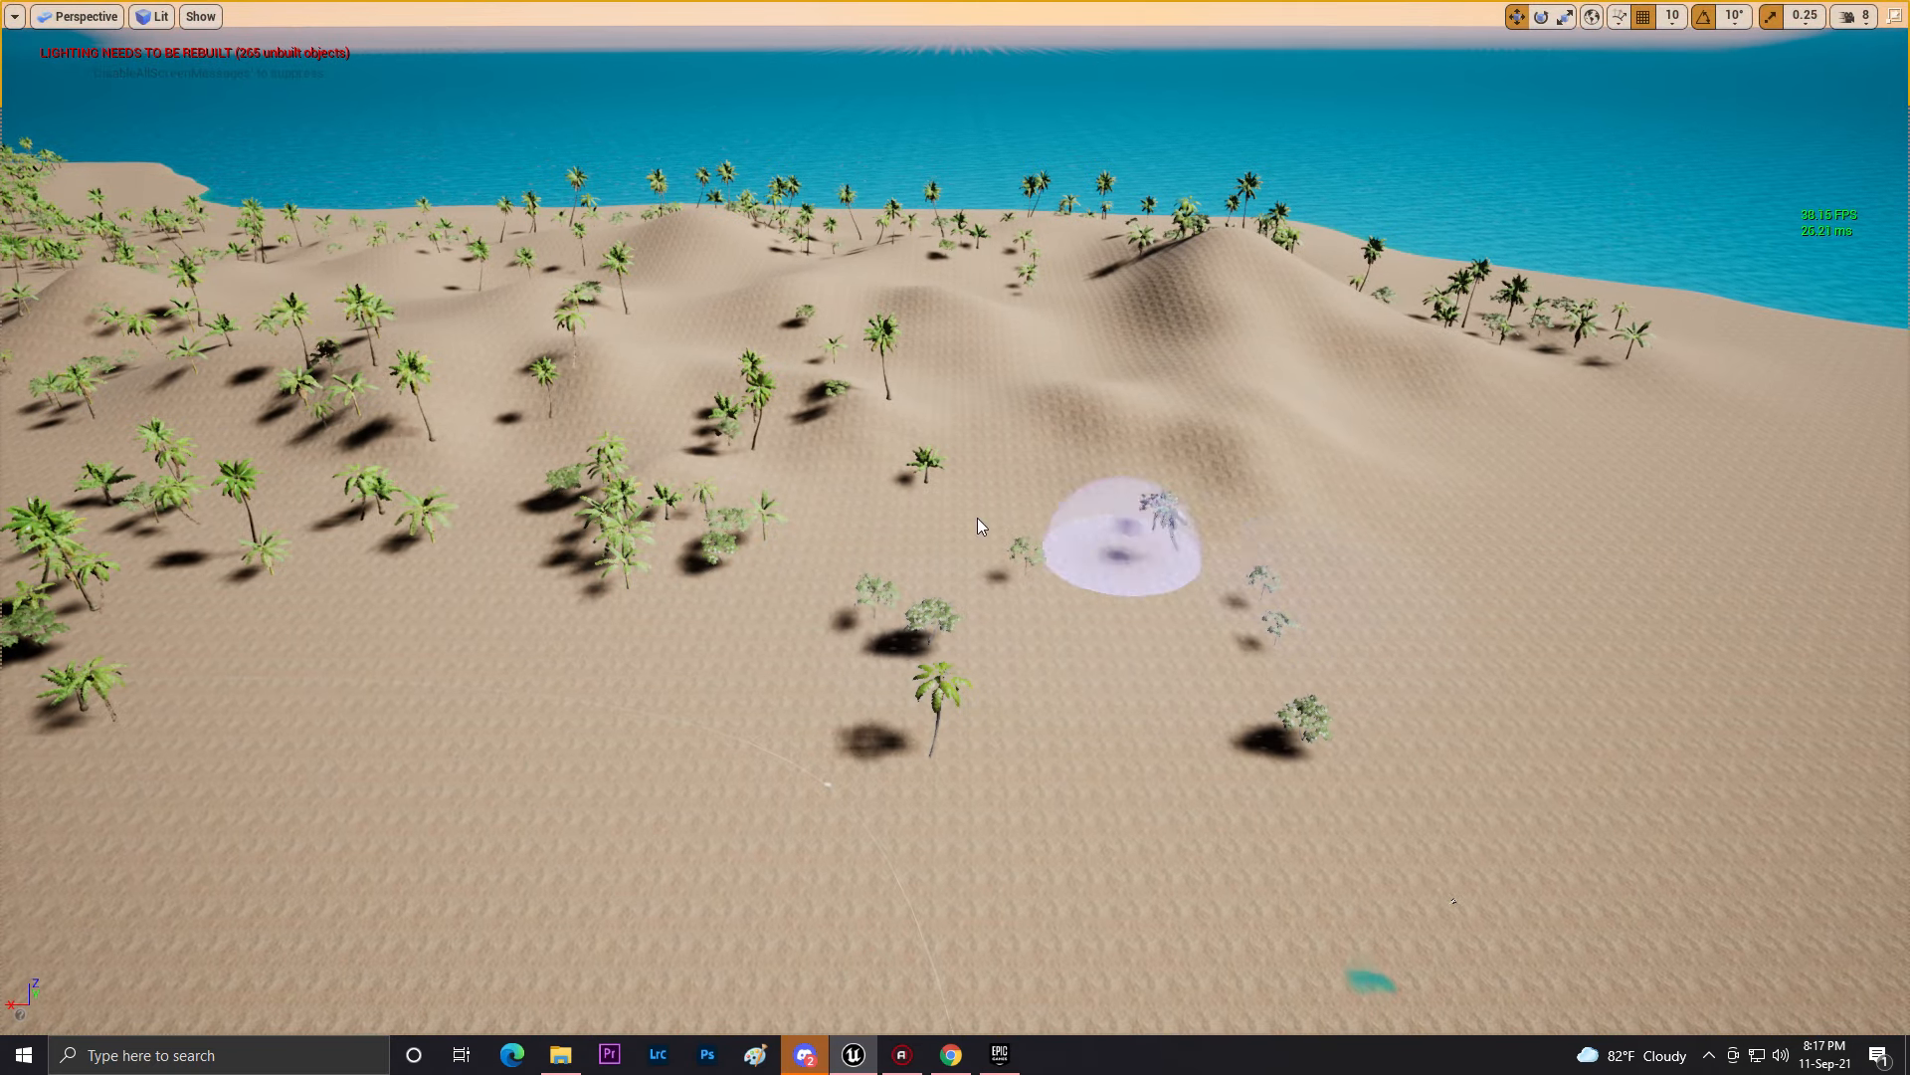
{"action": "left_click_drag", "start_coordinate": [1416, 519], "coordinate": [1572, 468]}
{"action": "mouse_move", "coordinate": [1572, 468]}
{"action": "right_mouse_down"}
{"action": "mouse_move", "coordinate": [1642, 423]}
{"action": "mouse_move", "coordinate": [1781, 408]}
{"action": "right_mouse_up"}
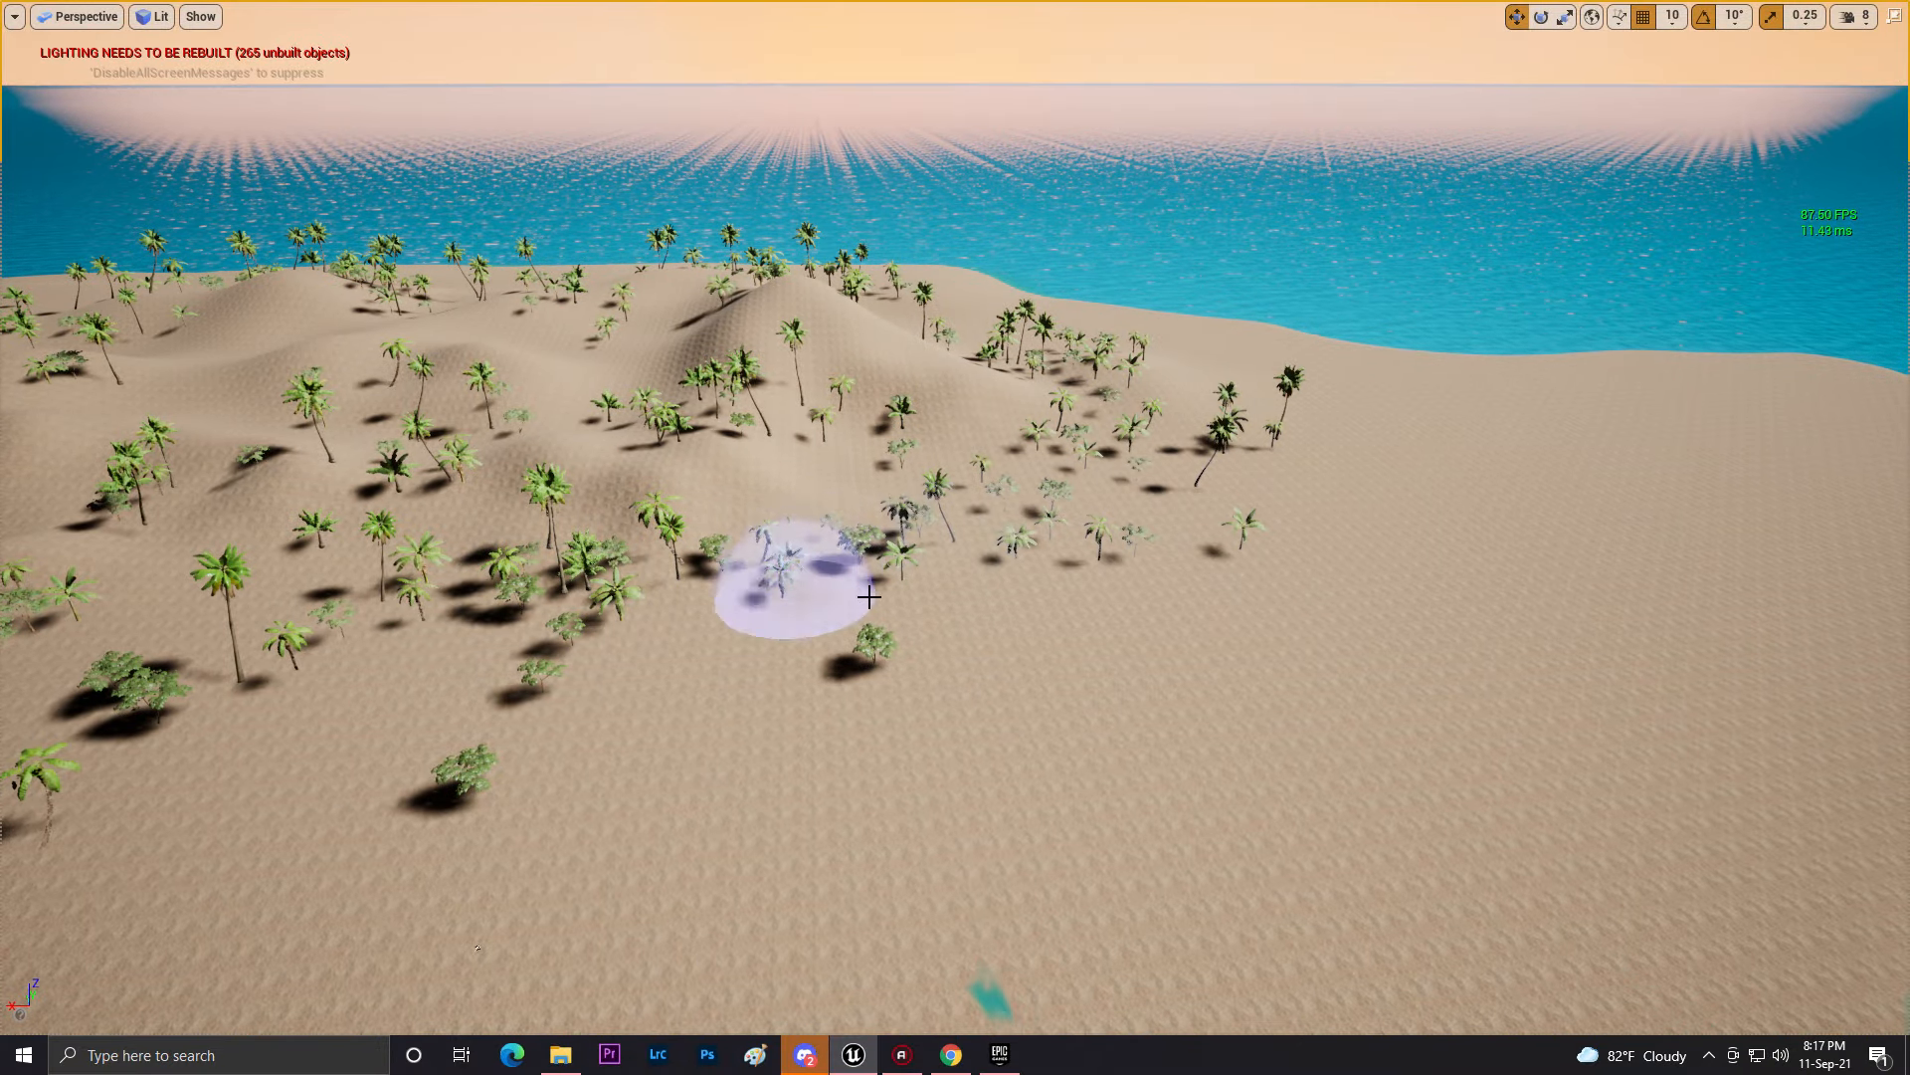
- Examine the palm coverage of the dunes and coastline by flying over the island
{"action": "key", "text": "w"}
{"action": "right_click_drag", "start_coordinate": [1005, 406], "coordinate": [637, 378]}
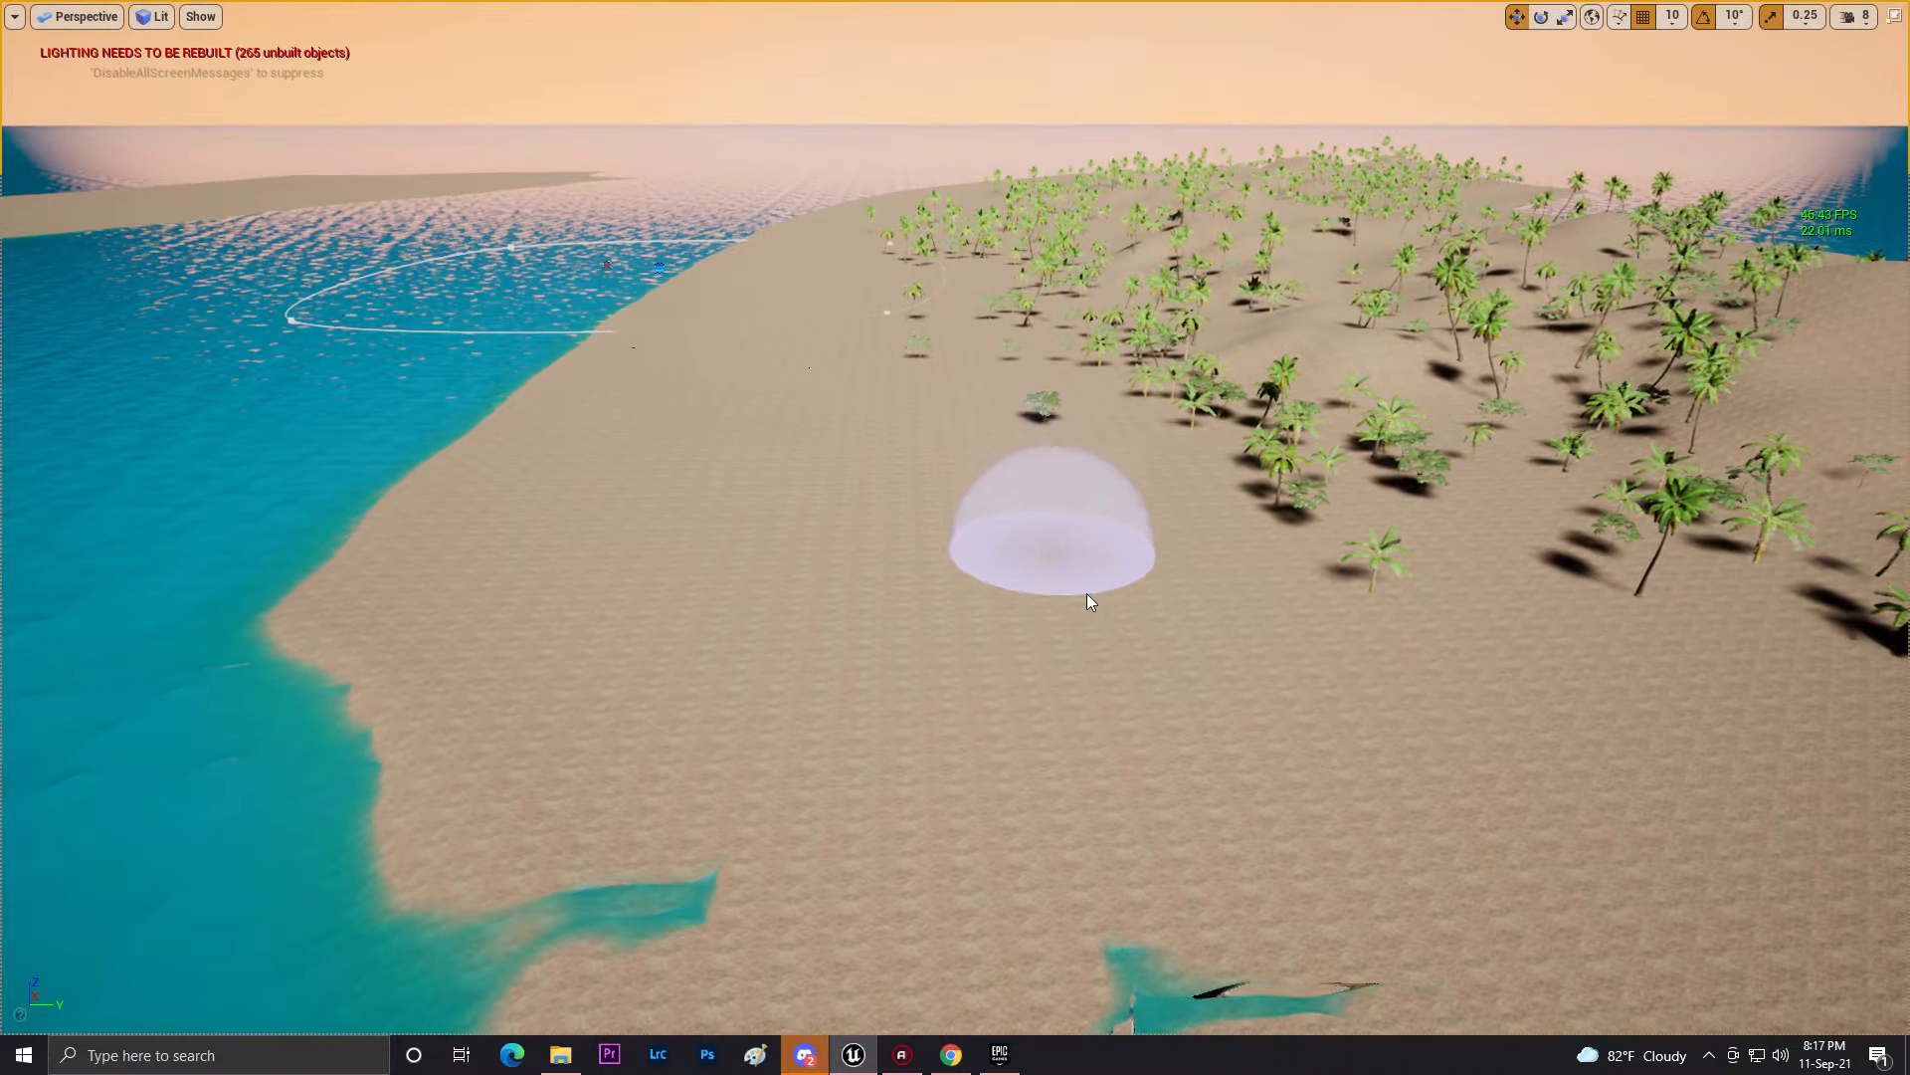
{"action": "key", "text": "w"}
{"action": "mouse_move", "coordinate": [955, 537]}
{"action": "right_mouse_down"}
{"action": "mouse_move", "coordinate": [1005, 447]}
{"action": "mouse_move", "coordinate": [995, 647]}
{"action": "mouse_move", "coordinate": [980, 438]}
{"action": "mouse_move", "coordinate": [980, 697]}
{"action": "mouse_move", "coordinate": [980, 467]}
{"action": "mouse_move", "coordinate": [754, 489]}
{"action": "mouse_move", "coordinate": [786, 647]}
{"action": "mouse_move", "coordinate": [896, 457]}
{"action": "mouse_move", "coordinate": [1075, 498]}
{"action": "mouse_move", "coordinate": [1254, 477]}
{"action": "mouse_move", "coordinate": [1373, 557]}
{"action": "mouse_move", "coordinate": [1234, 448]}
{"action": "mouse_move", "coordinate": [1095, 468]}
{"action": "mouse_move", "coordinate": [1194, 398]}
{"action": "mouse_move", "coordinate": [1045, 370]}
{"action": "mouse_move", "coordinate": [1293, 418]}
{"action": "mouse_move", "coordinate": [1413, 383]}
{"action": "mouse_move", "coordinate": [1378, 408]}
{"action": "mouse_move", "coordinate": [1323, 299]}
{"action": "mouse_move", "coordinate": [1388, 467]}
{"action": "mouse_move", "coordinate": [1194, 468]}
{"action": "mouse_move", "coordinate": [1199, 627]}
{"action": "mouse_move", "coordinate": [1134, 637]}
{"action": "mouse_move", "coordinate": [1194, 689]}
{"action": "right_mouse_up"}
{"action": "key", "text": "s"}
{"action": "key", "text": "w"}
{"action": "key", "text": "w"}
{"action": "key", "text": "s"}
{"action": "key", "text": "s"}
{"action": "key", "text": "w"}
{"action": "key", "text": "s"}
{"action": "key", "text": "w"}
{"action": "key", "text": "s"}
{"action": "key", "text": "w"}
{"action": "key", "text": "s"}
{"action": "key", "text": "w"}
{"action": "key", "text": "w"}
{"action": "key", "text": "s"}
{"action": "key", "text": "w"}
{"action": "key", "text": "s"}
{"action": "key", "text": "w"}
{"action": "key", "text": "s"}
{"action": "key", "text": "s"}
- Erase some of the trees at the edge of the grove on the flat sand with two foliage erase strokes
{"action": "left_click_drag", "start_coordinate": [1212, 611], "coordinate": [1306, 477], "text": "shift"}
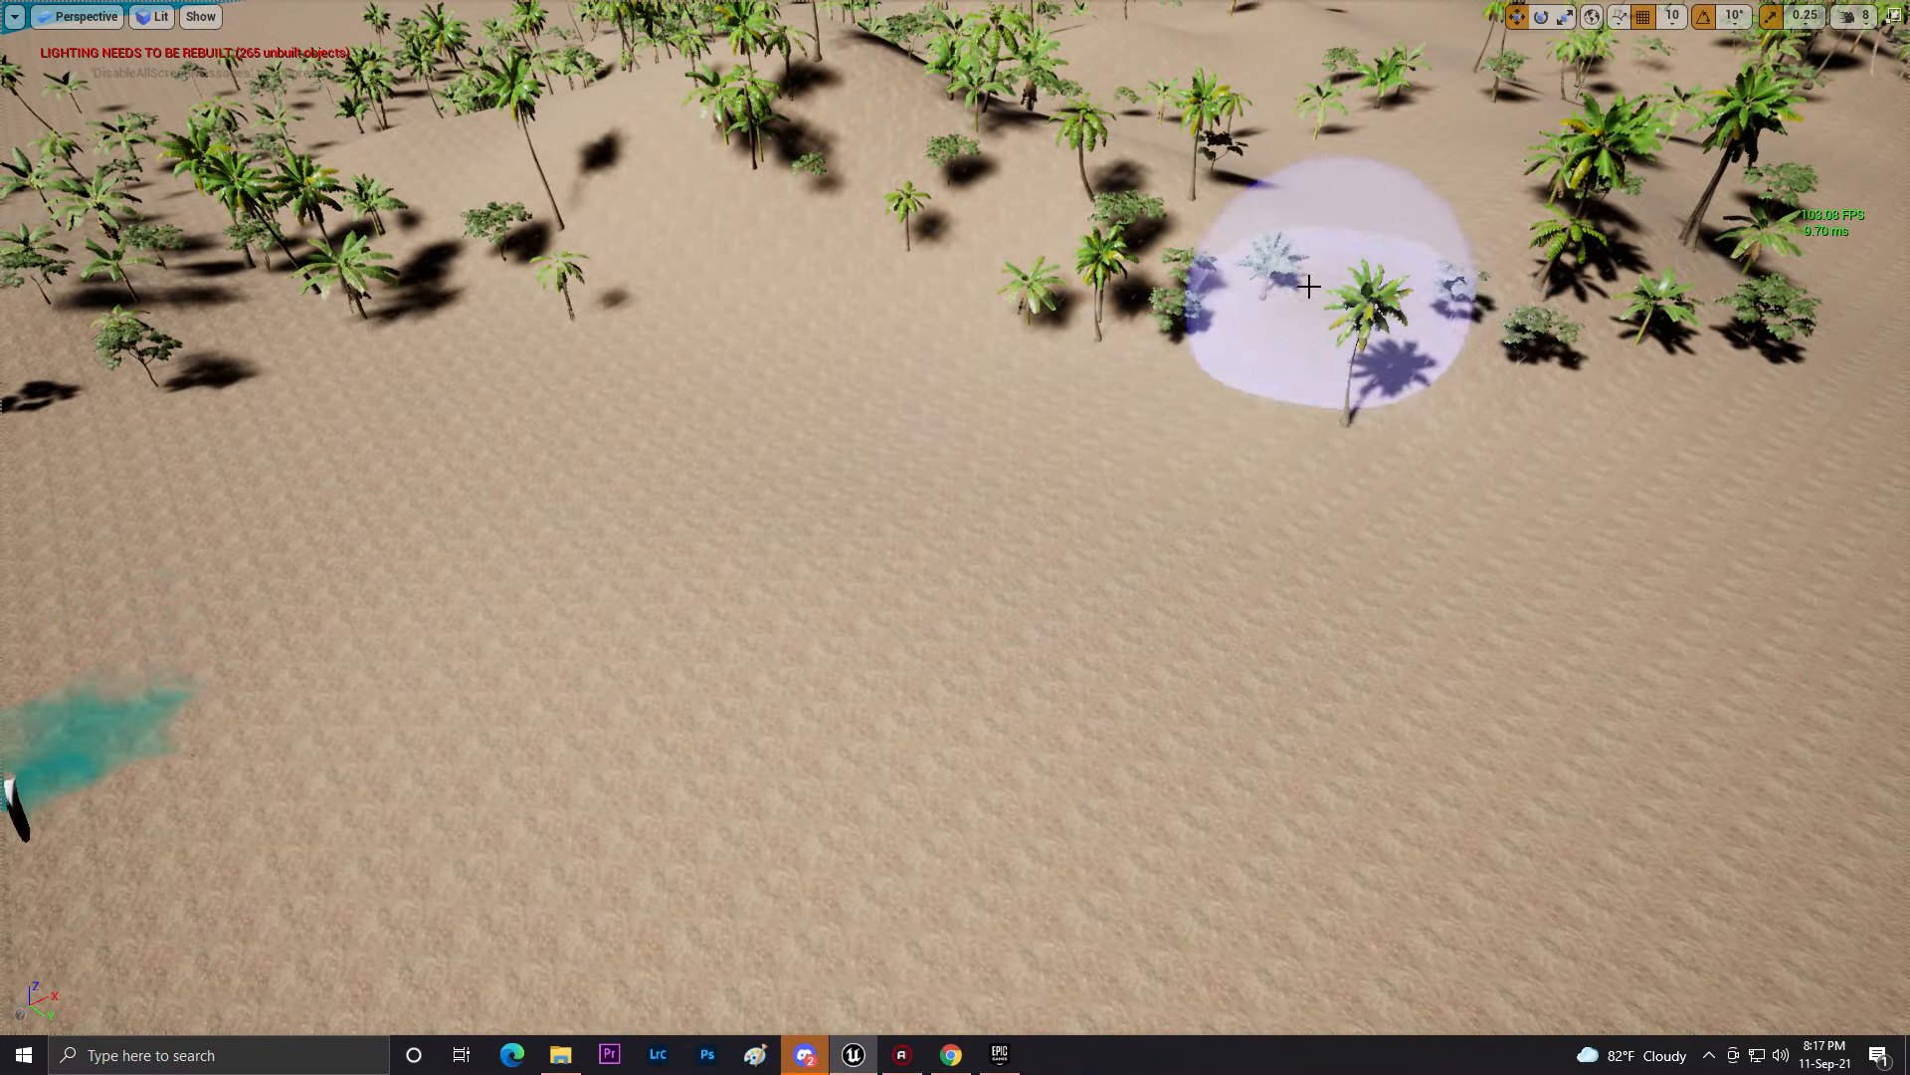
{"action": "right_click_drag", "start_coordinate": [1264, 236], "coordinate": [1332, 237]}
{"action": "key", "text": "w"}
{"action": "left_click_drag", "start_coordinate": [1331, 454], "coordinate": [756, 368], "text": "shift"}
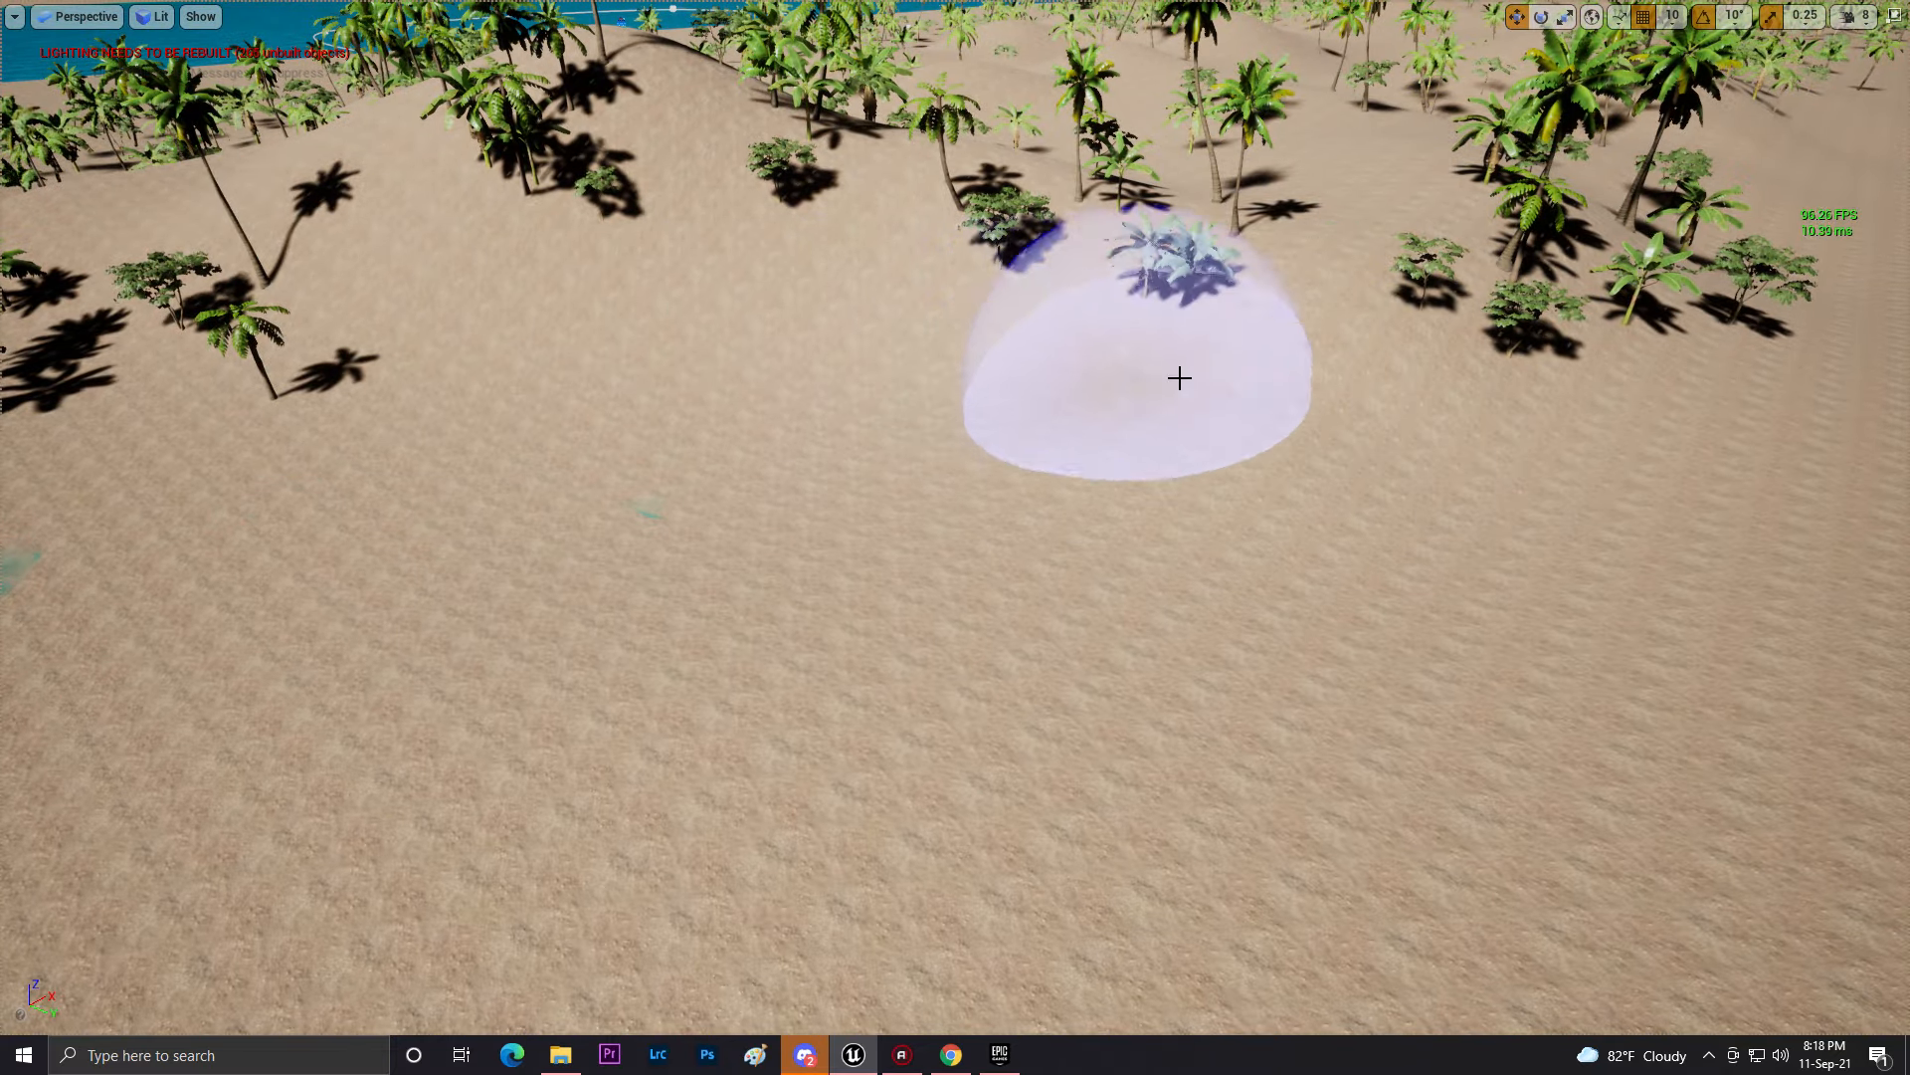
- Examine the thinned edge of the grove and the adjoining shoreline from different viewpoints
{"action": "right_click_drag", "start_coordinate": [1345, 279], "coordinate": [1488, 234]}
{"action": "key", "text": "w"}
{"action": "key", "text": "s"}
{"action": "key", "text": "s"}
{"action": "key", "text": "w"}
{"action": "key", "text": "s"}
{"action": "key", "text": "w"}
{"action": "key", "text": "s"}
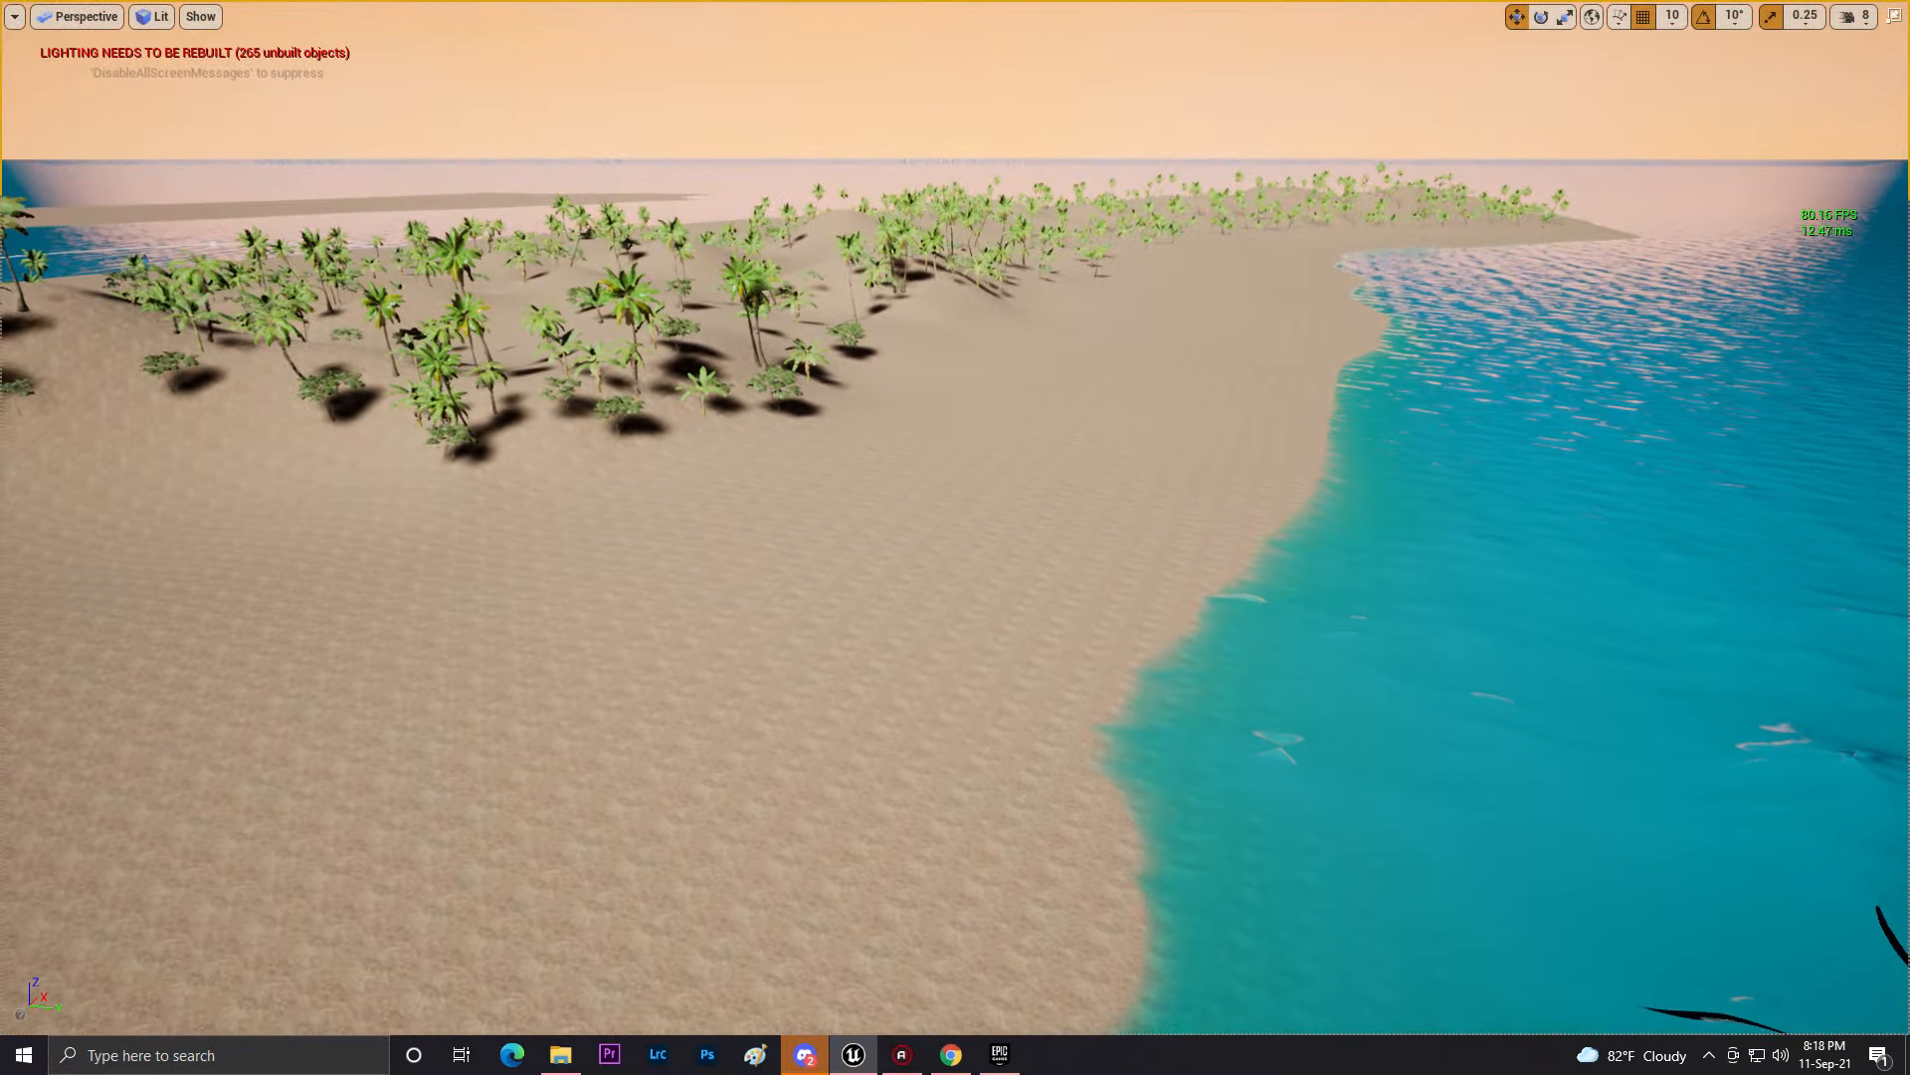
- Leave the full-screen viewport, select the FT_Tree_Medium_01 foliage type and enlarge the foliage brush size to 2187
{"action": "key", "text": "F11"}
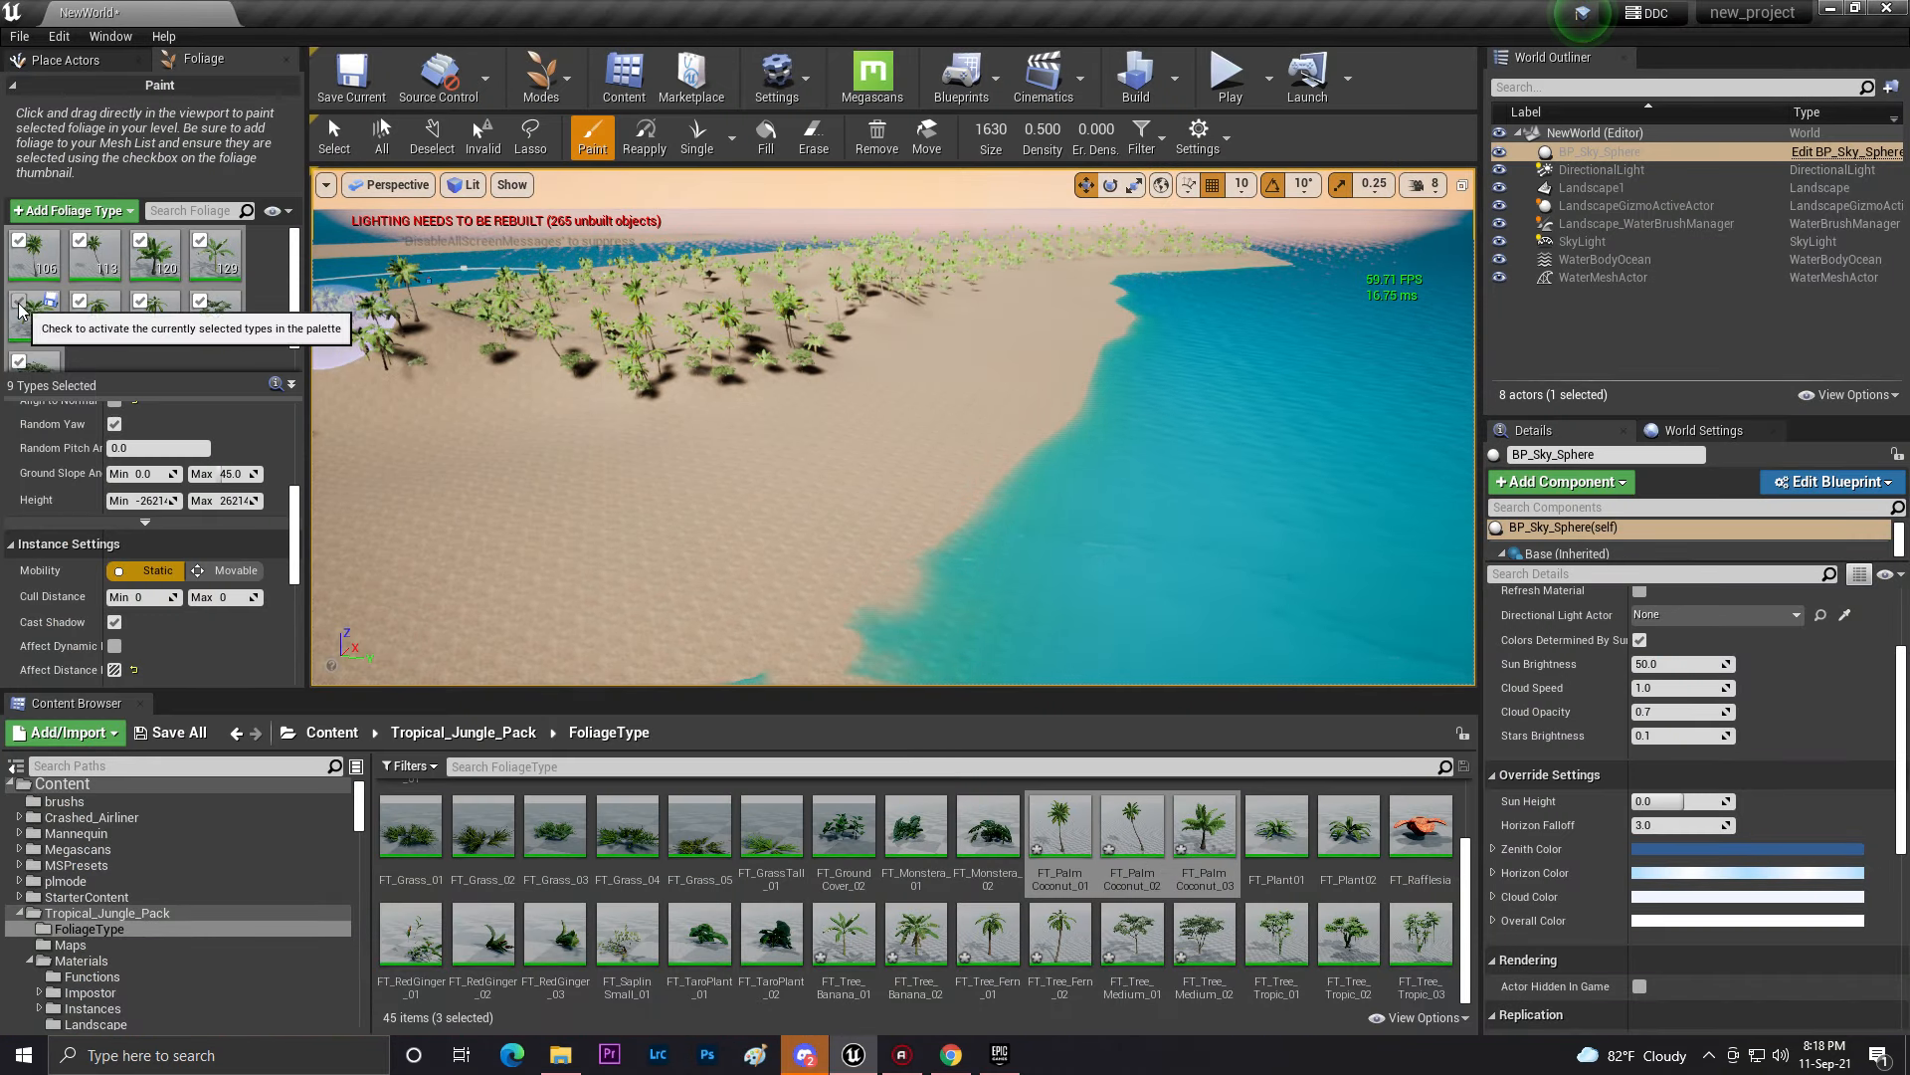
{"action": "scroll", "coordinate": [112, 329], "scroll_direction": "down", "scroll_amount": 1}
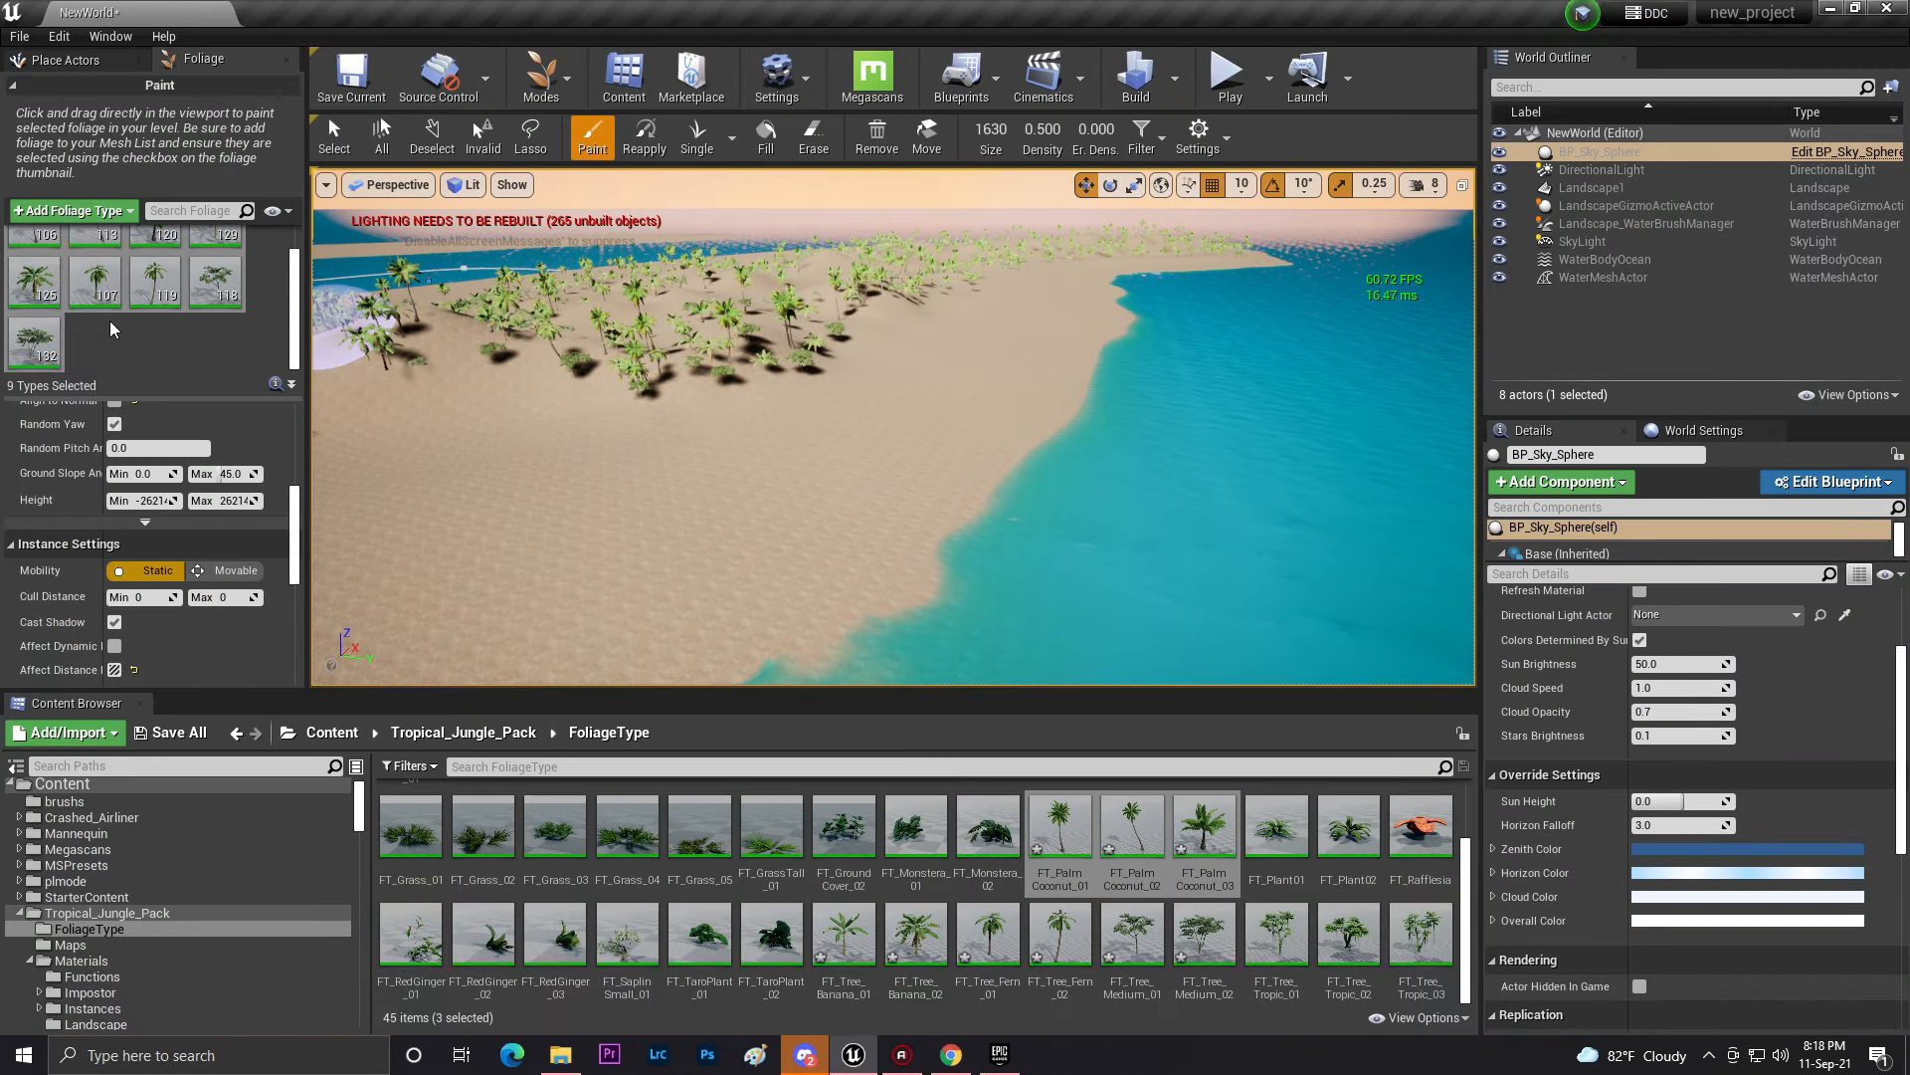
{"action": "left_click", "coordinate": [214, 284]}
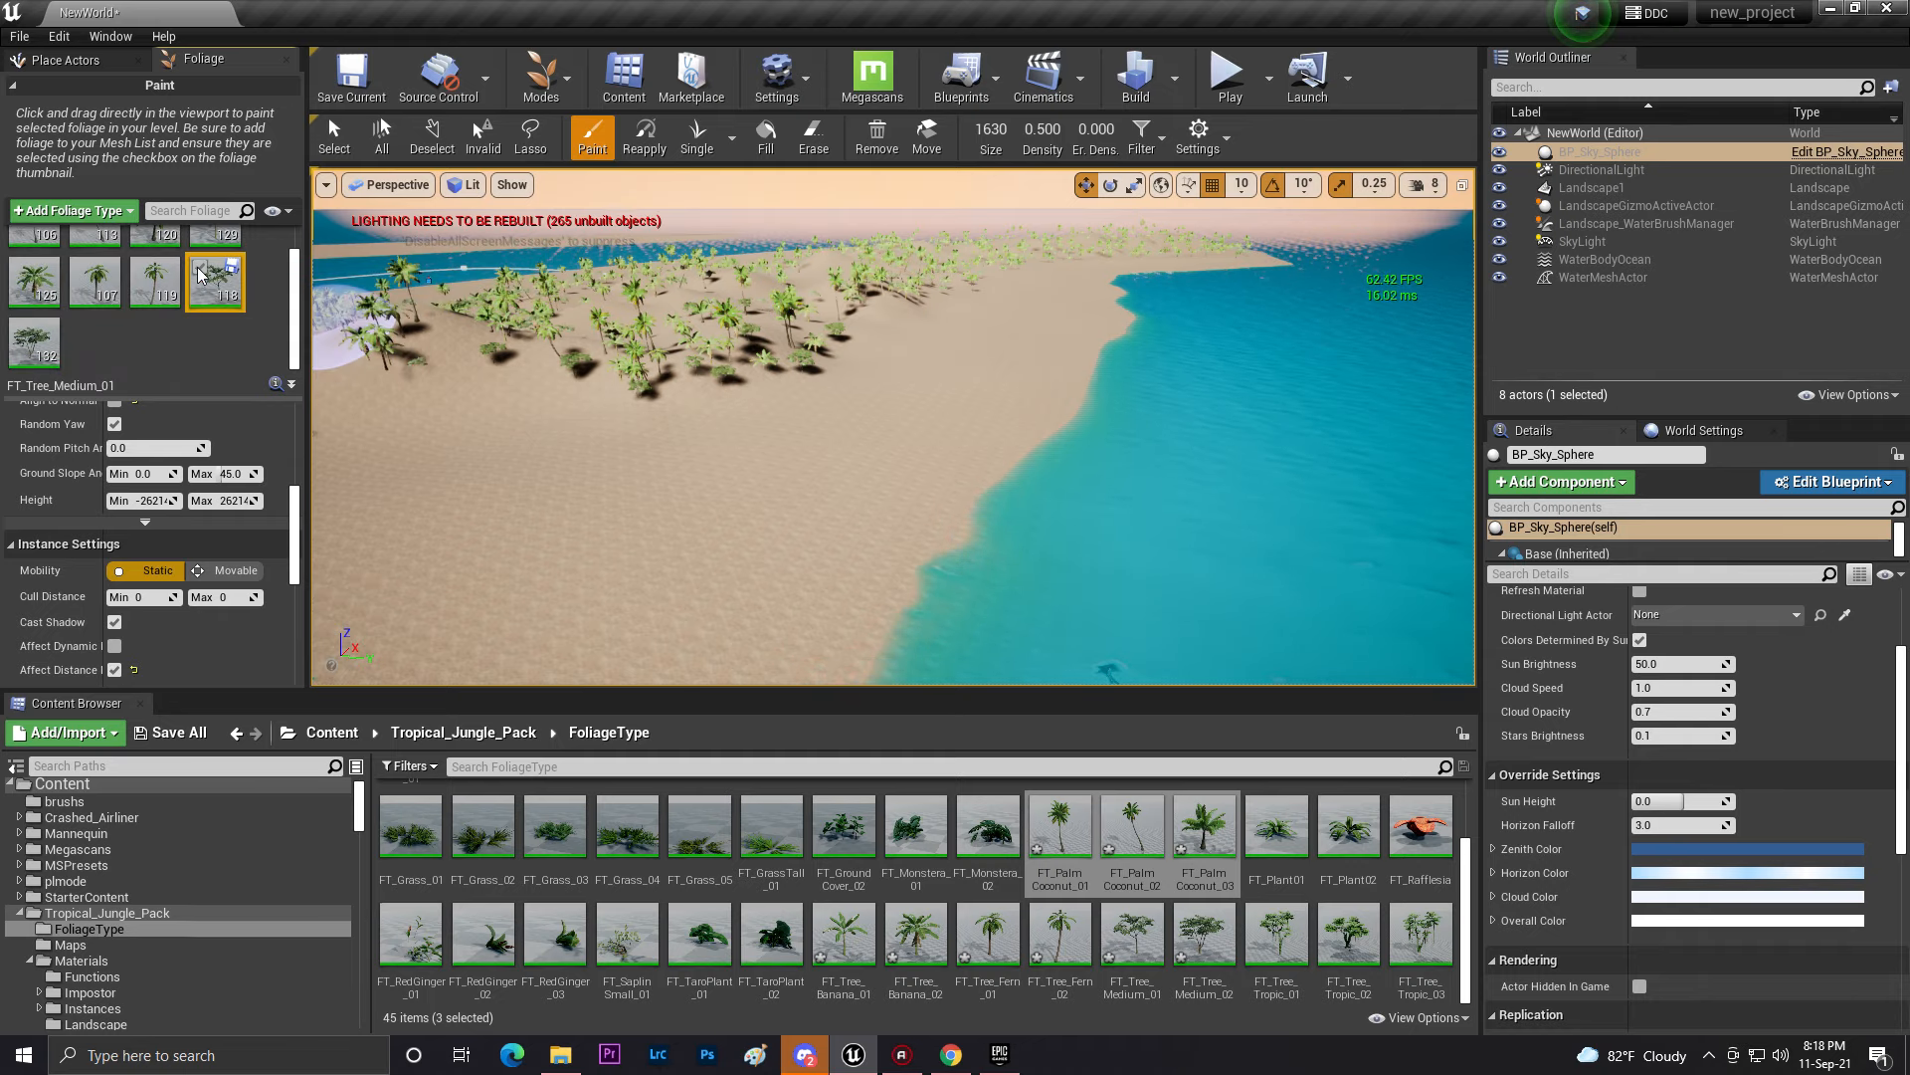
{"action": "left_click", "coordinate": [17, 329]}
{"action": "scroll", "coordinate": [150, 303], "scroll_direction": "up", "scroll_amount": 1}
{"action": "mouse_move", "coordinate": [694, 383]}
{"action": "right_mouse_down"}
{"action": "mouse_move", "coordinate": [646, 389]}
{"action": "mouse_move", "coordinate": [557, 328]}
{"action": "mouse_move", "coordinate": [833, 485]}
{"action": "right_mouse_up"}
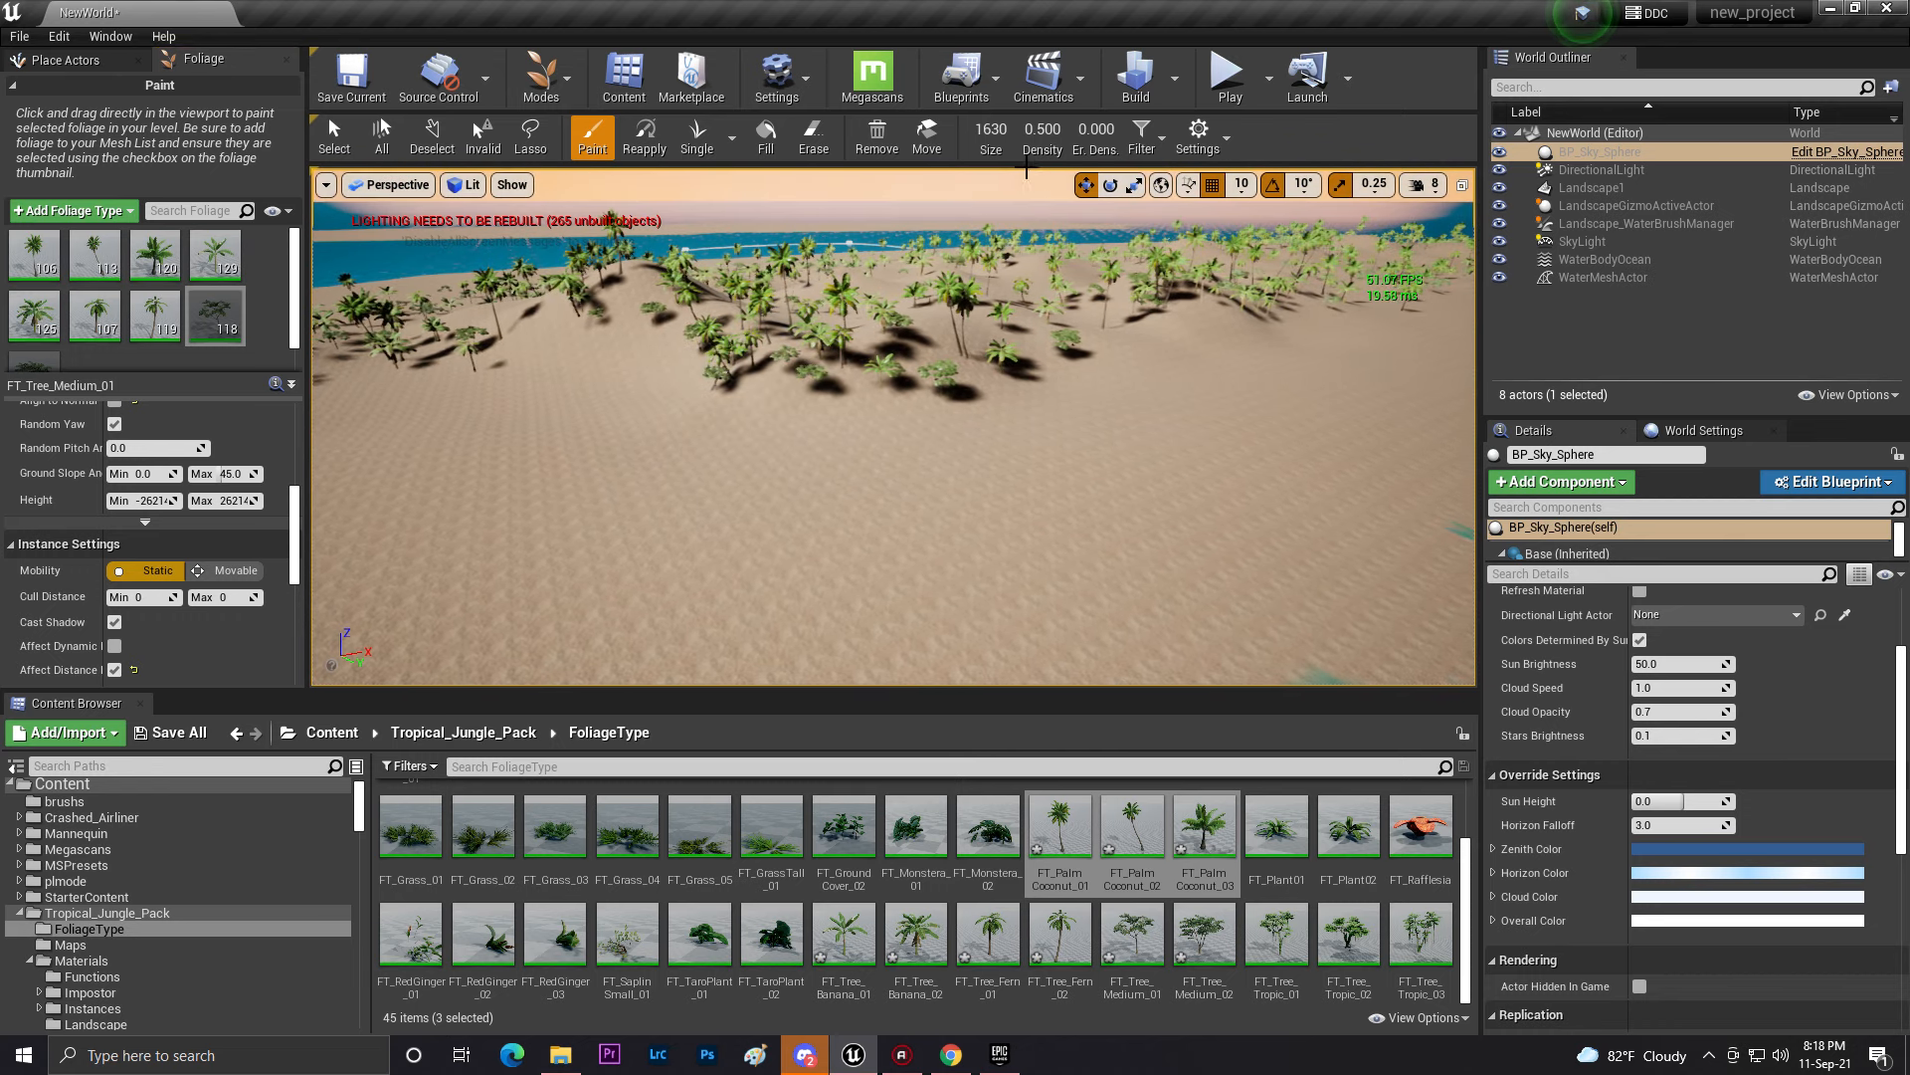
{"action": "left_click_drag", "start_coordinate": [988, 129], "coordinate": [1001, 129]}
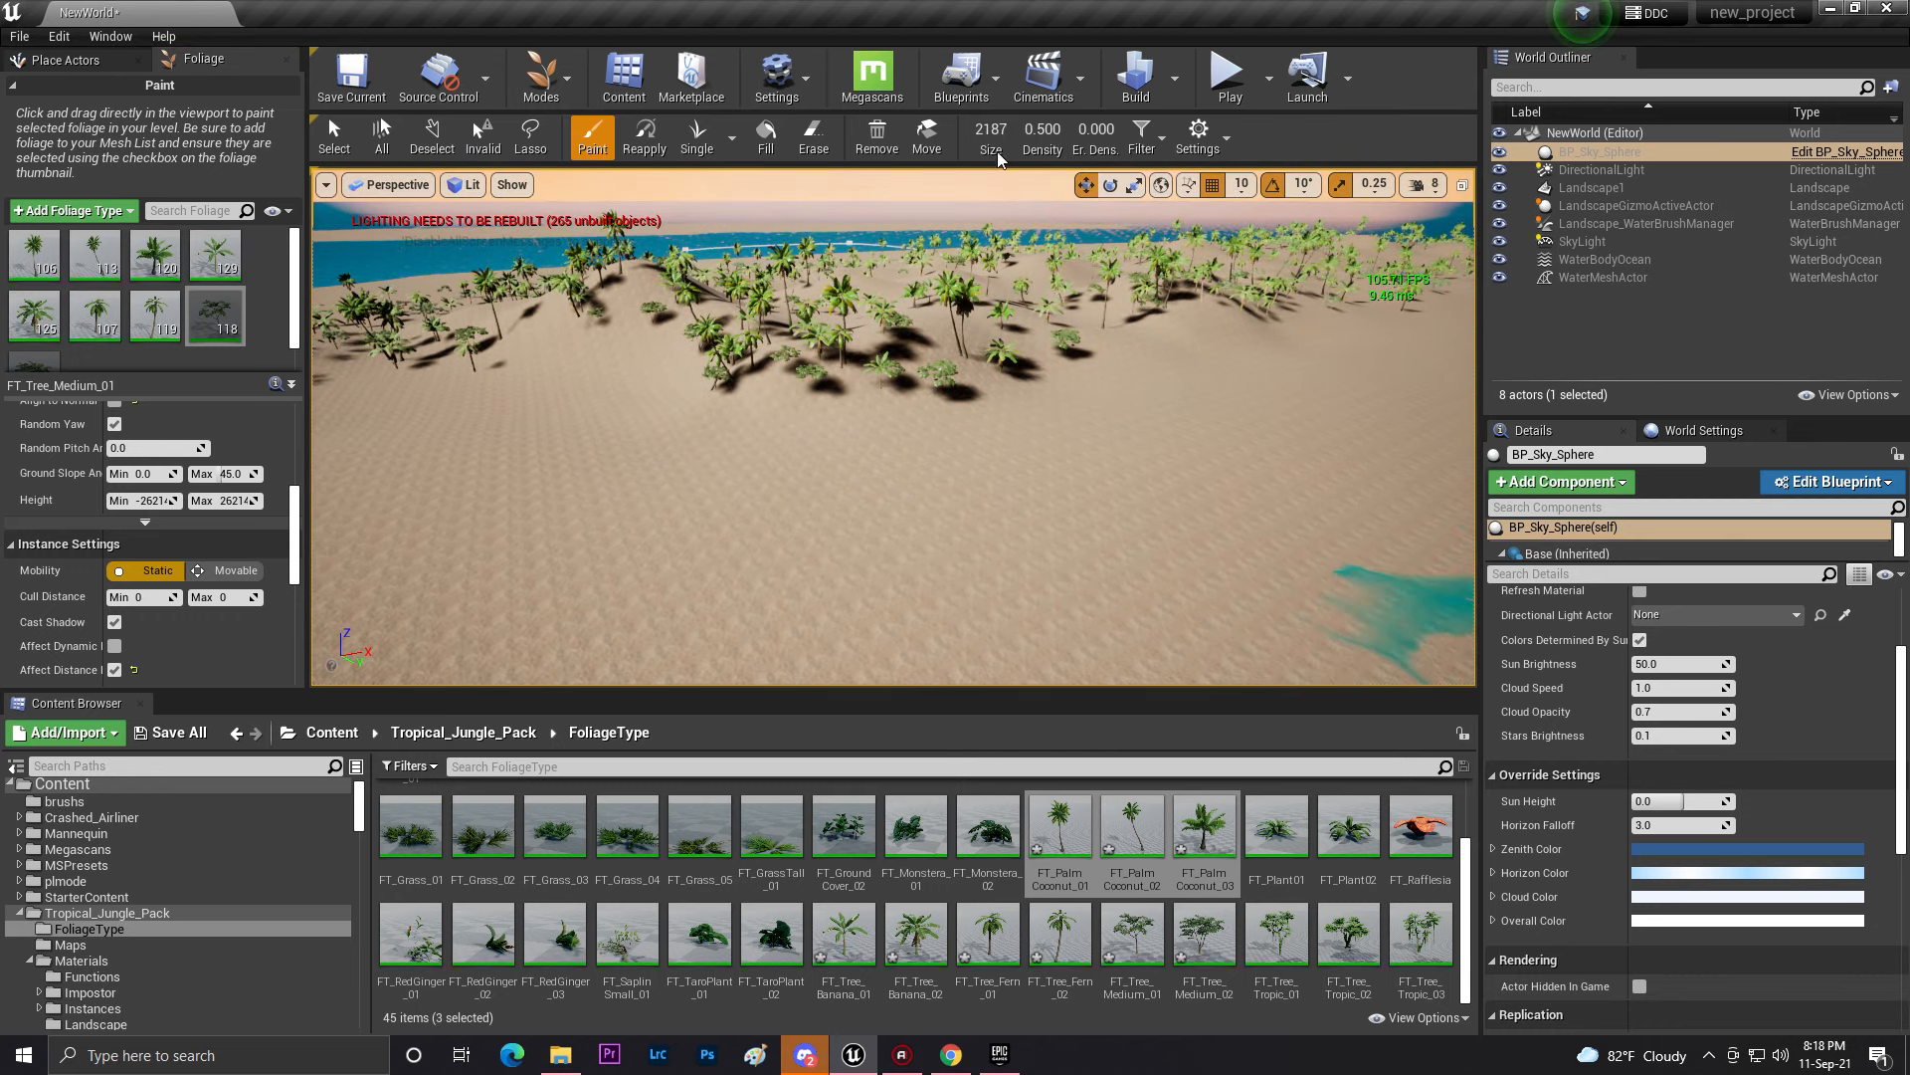
- Set the painting density of the FT_Tree_Medium_01 foliage type to 0.05
{"action": "right_click_drag", "start_coordinate": [713, 540], "coordinate": [676, 537]}
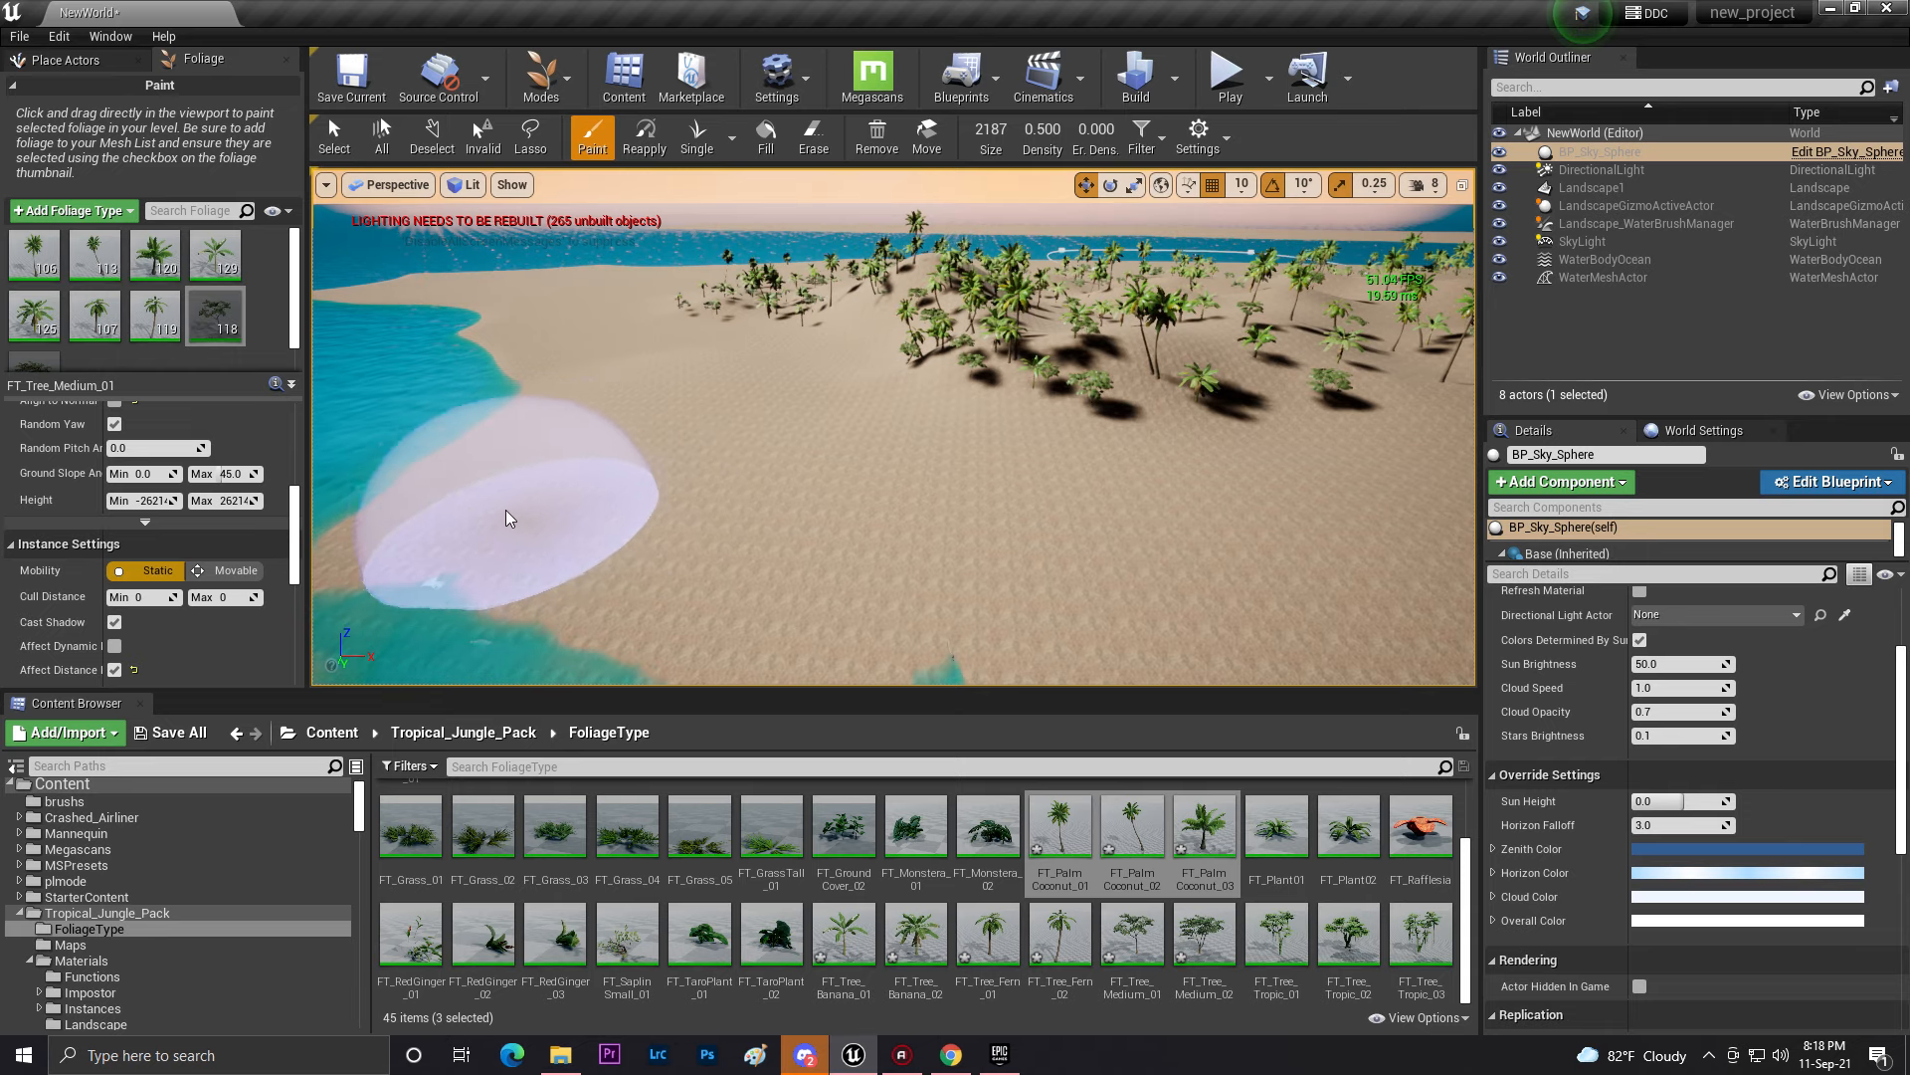
{"action": "scroll", "coordinate": [163, 474], "scroll_direction": "up", "scroll_amount": 10}
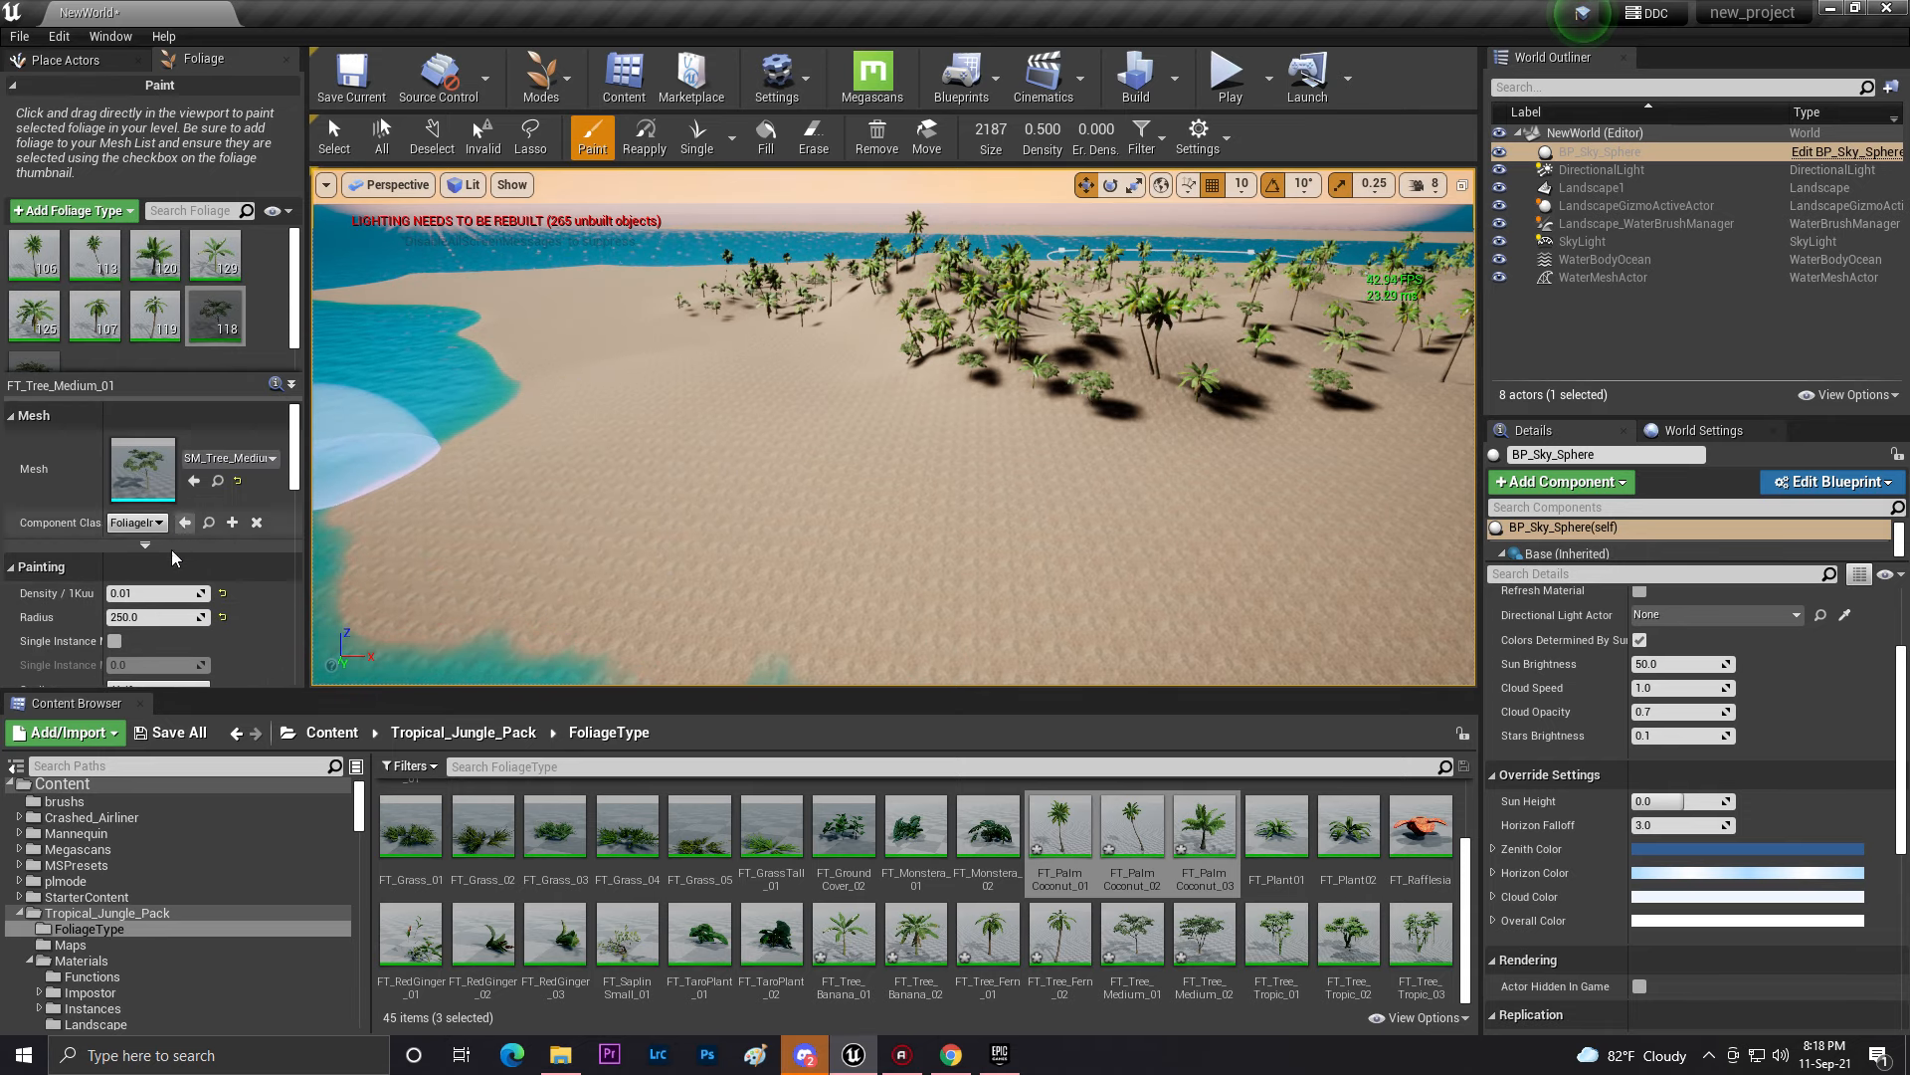
{"action": "left_click", "coordinate": [147, 593]}
{"action": "type", "text": "0"}
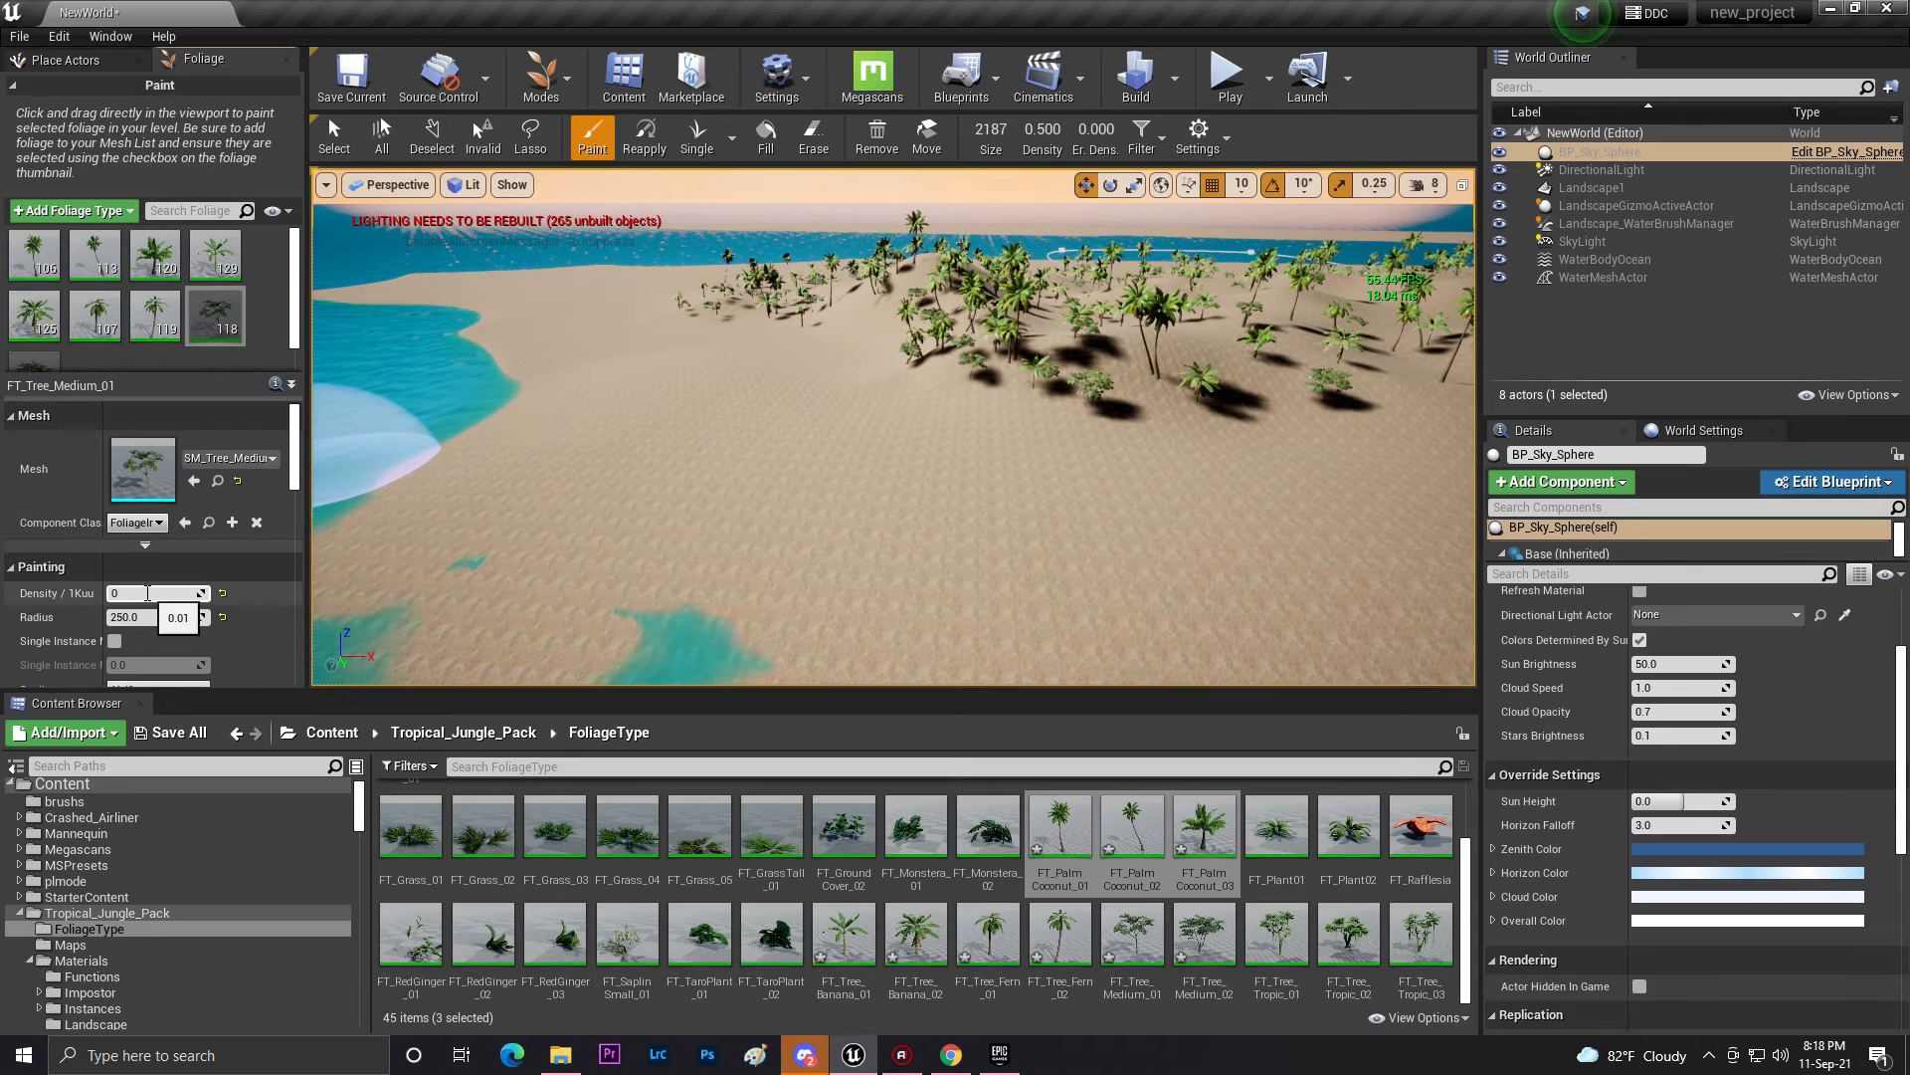
{"action": "type", "text": ".05"}
{"action": "right_click_drag", "start_coordinate": [676, 543], "coordinate": [786, 503]}
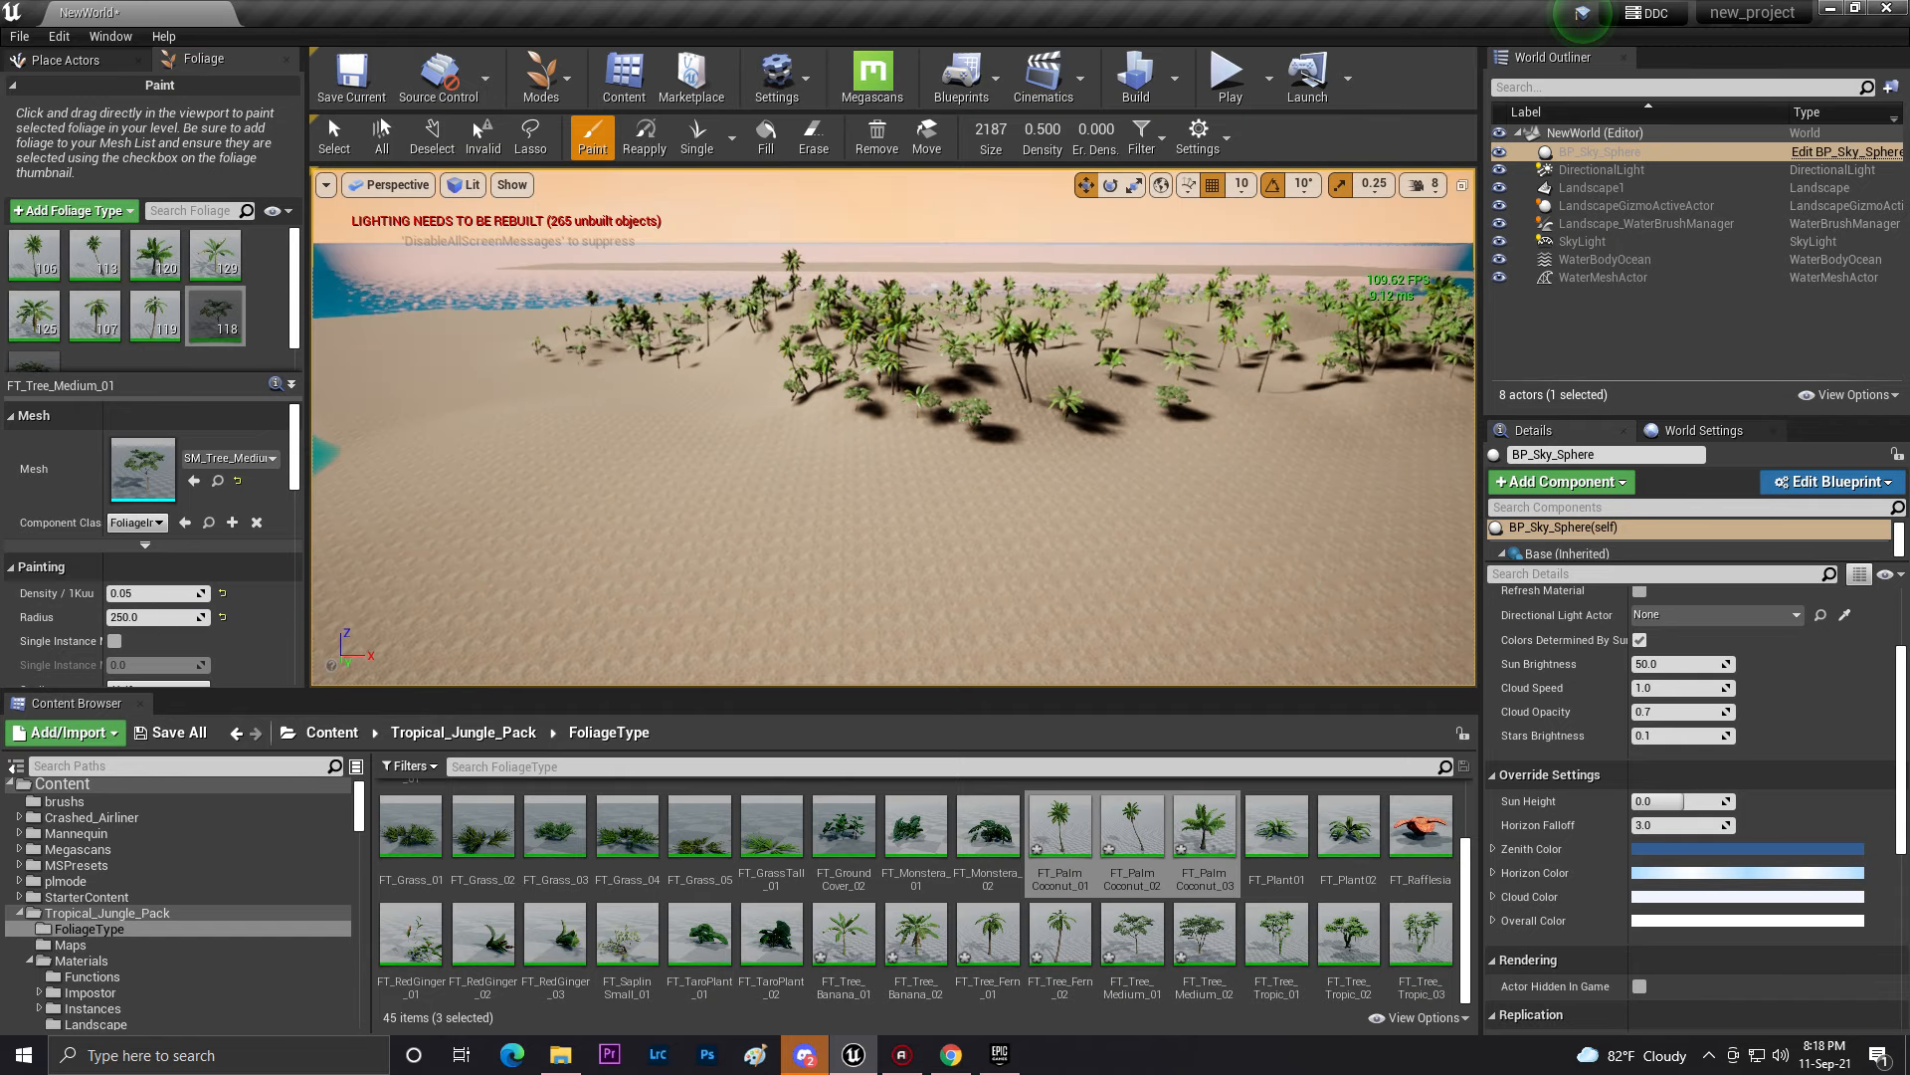
{"action": "key", "text": "F11"}
{"action": "key", "text": "F11"}
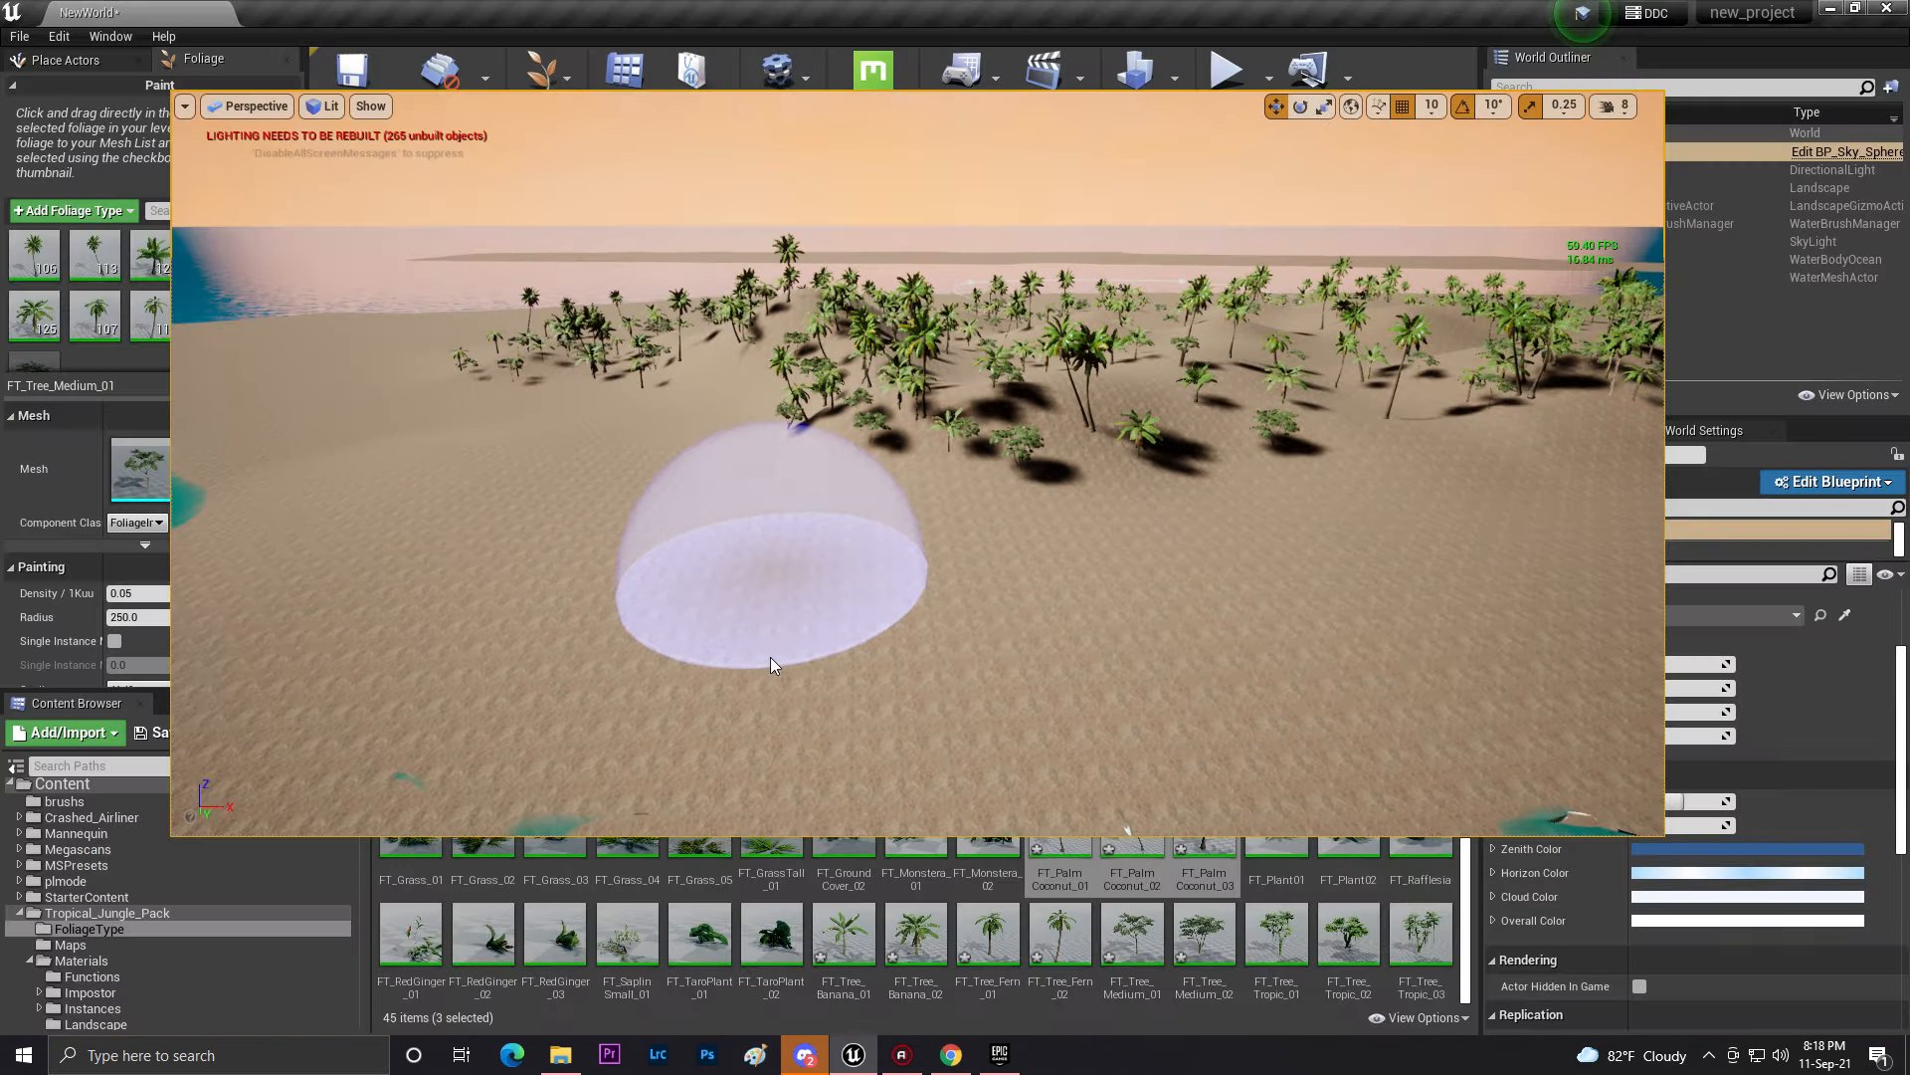
- Add FT_Plant01 from the FoliageType folder to the foliage palette and select it
{"action": "left_click", "coordinate": [1132, 830]}
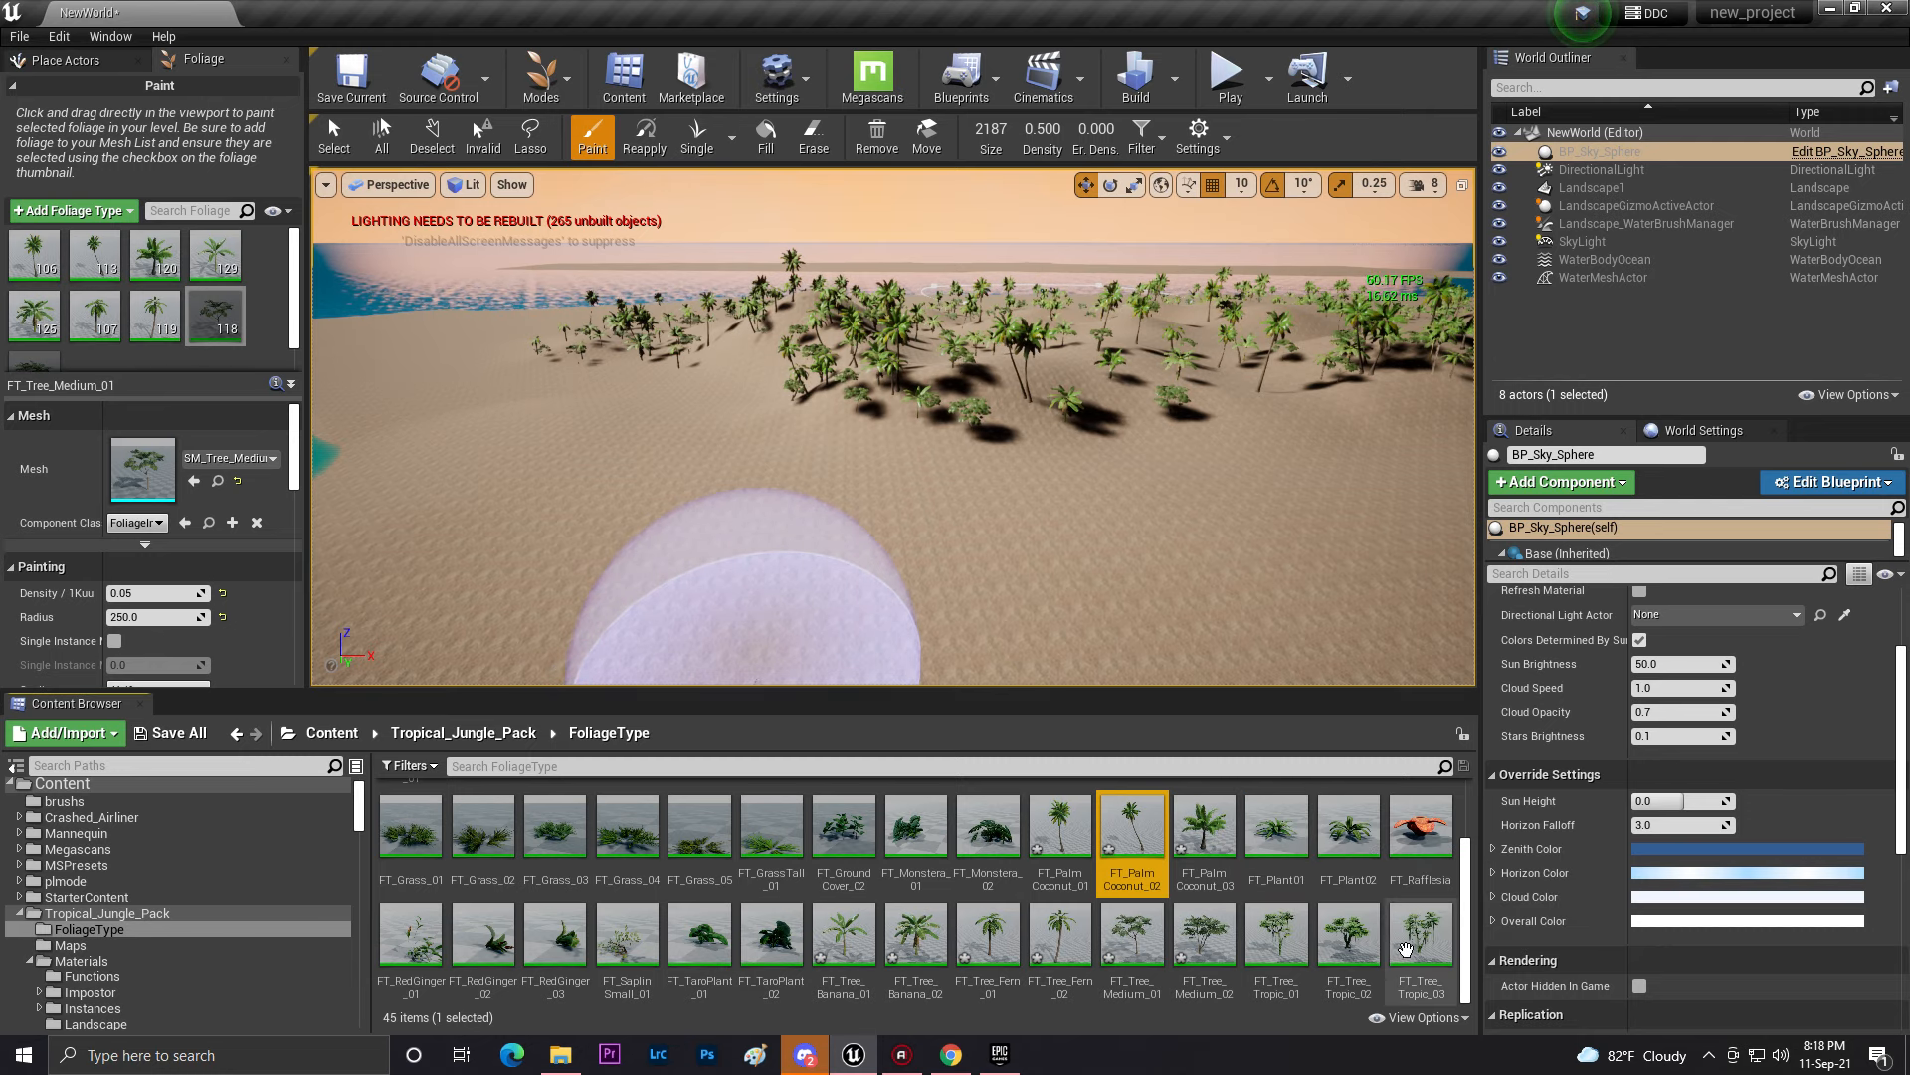
{"action": "left_click_drag", "start_coordinate": [1276, 830], "coordinate": [199, 316]}
{"action": "left_click", "coordinate": [215, 254]}
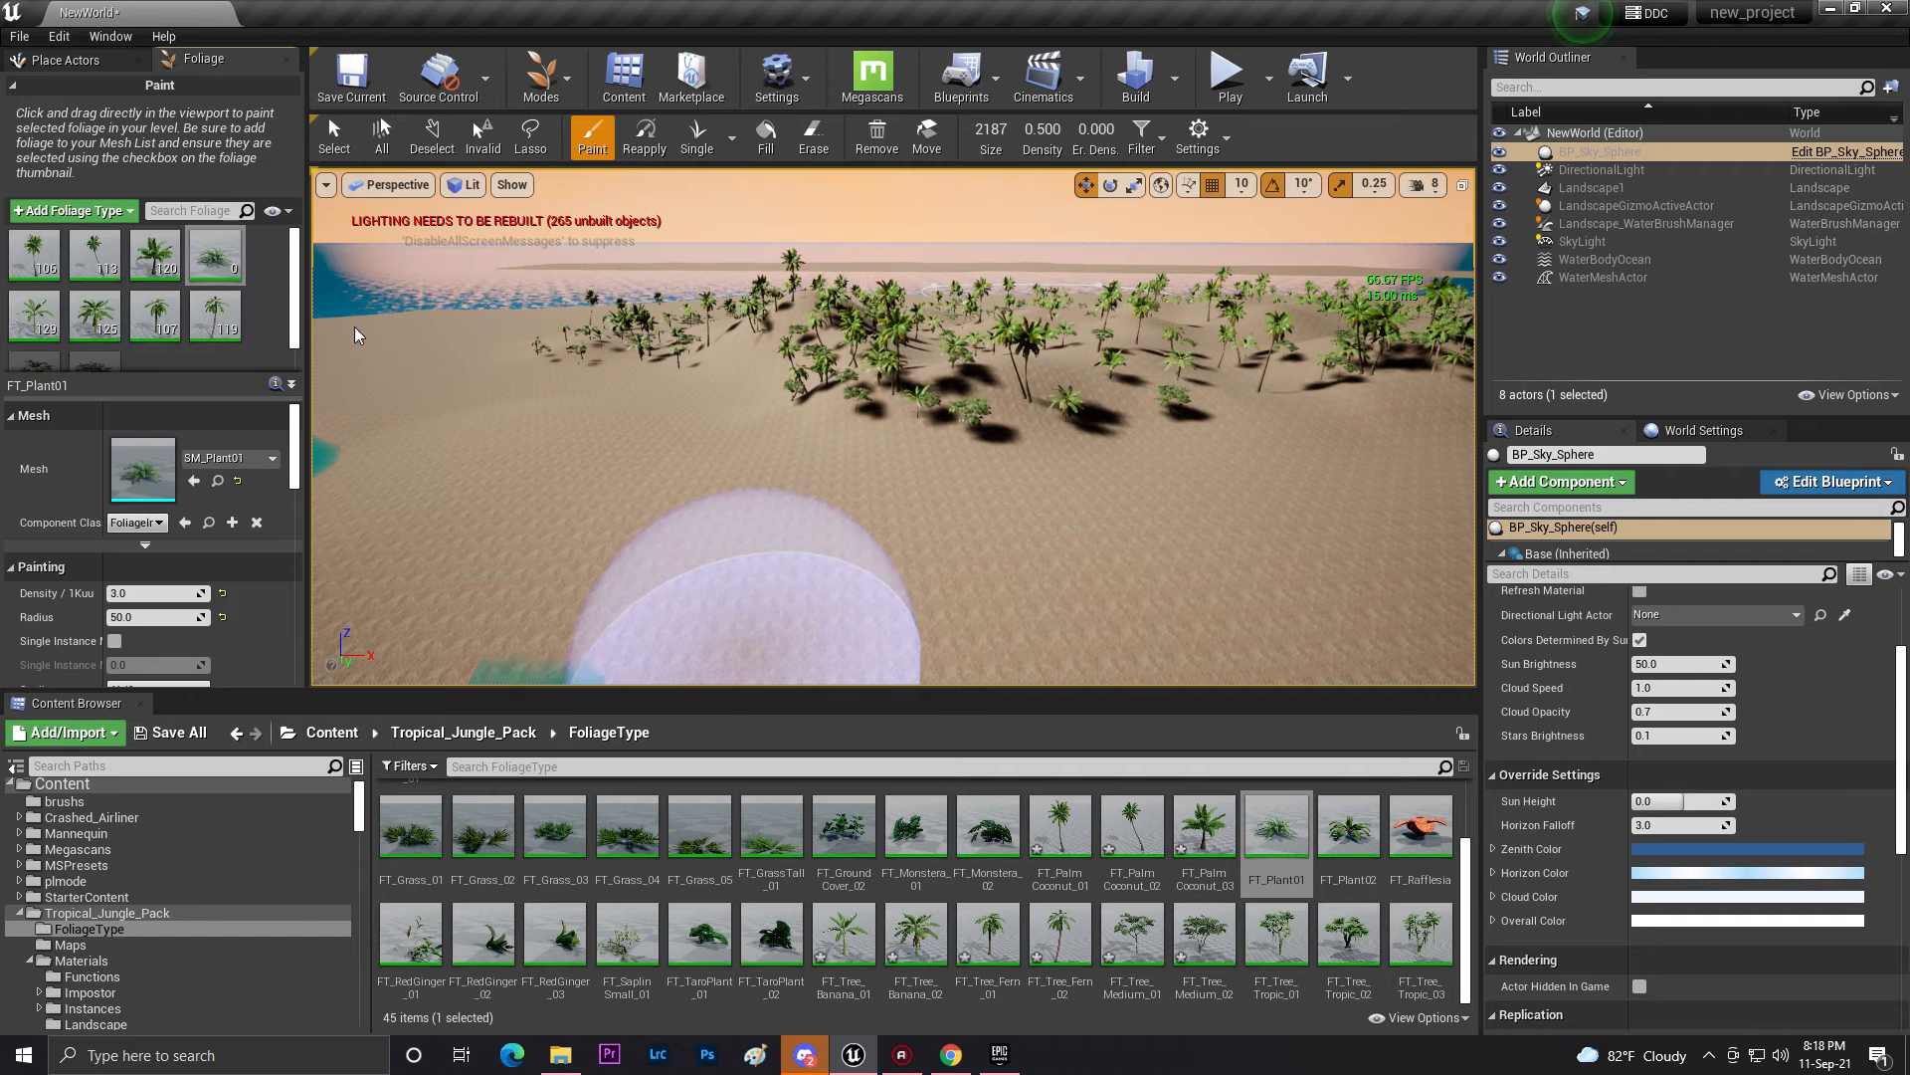
{"action": "scroll", "coordinate": [659, 865], "scroll_direction": "up", "scroll_amount": 2}
{"action": "scroll", "coordinate": [1004, 863], "scroll_direction": "down", "scroll_amount": 2}
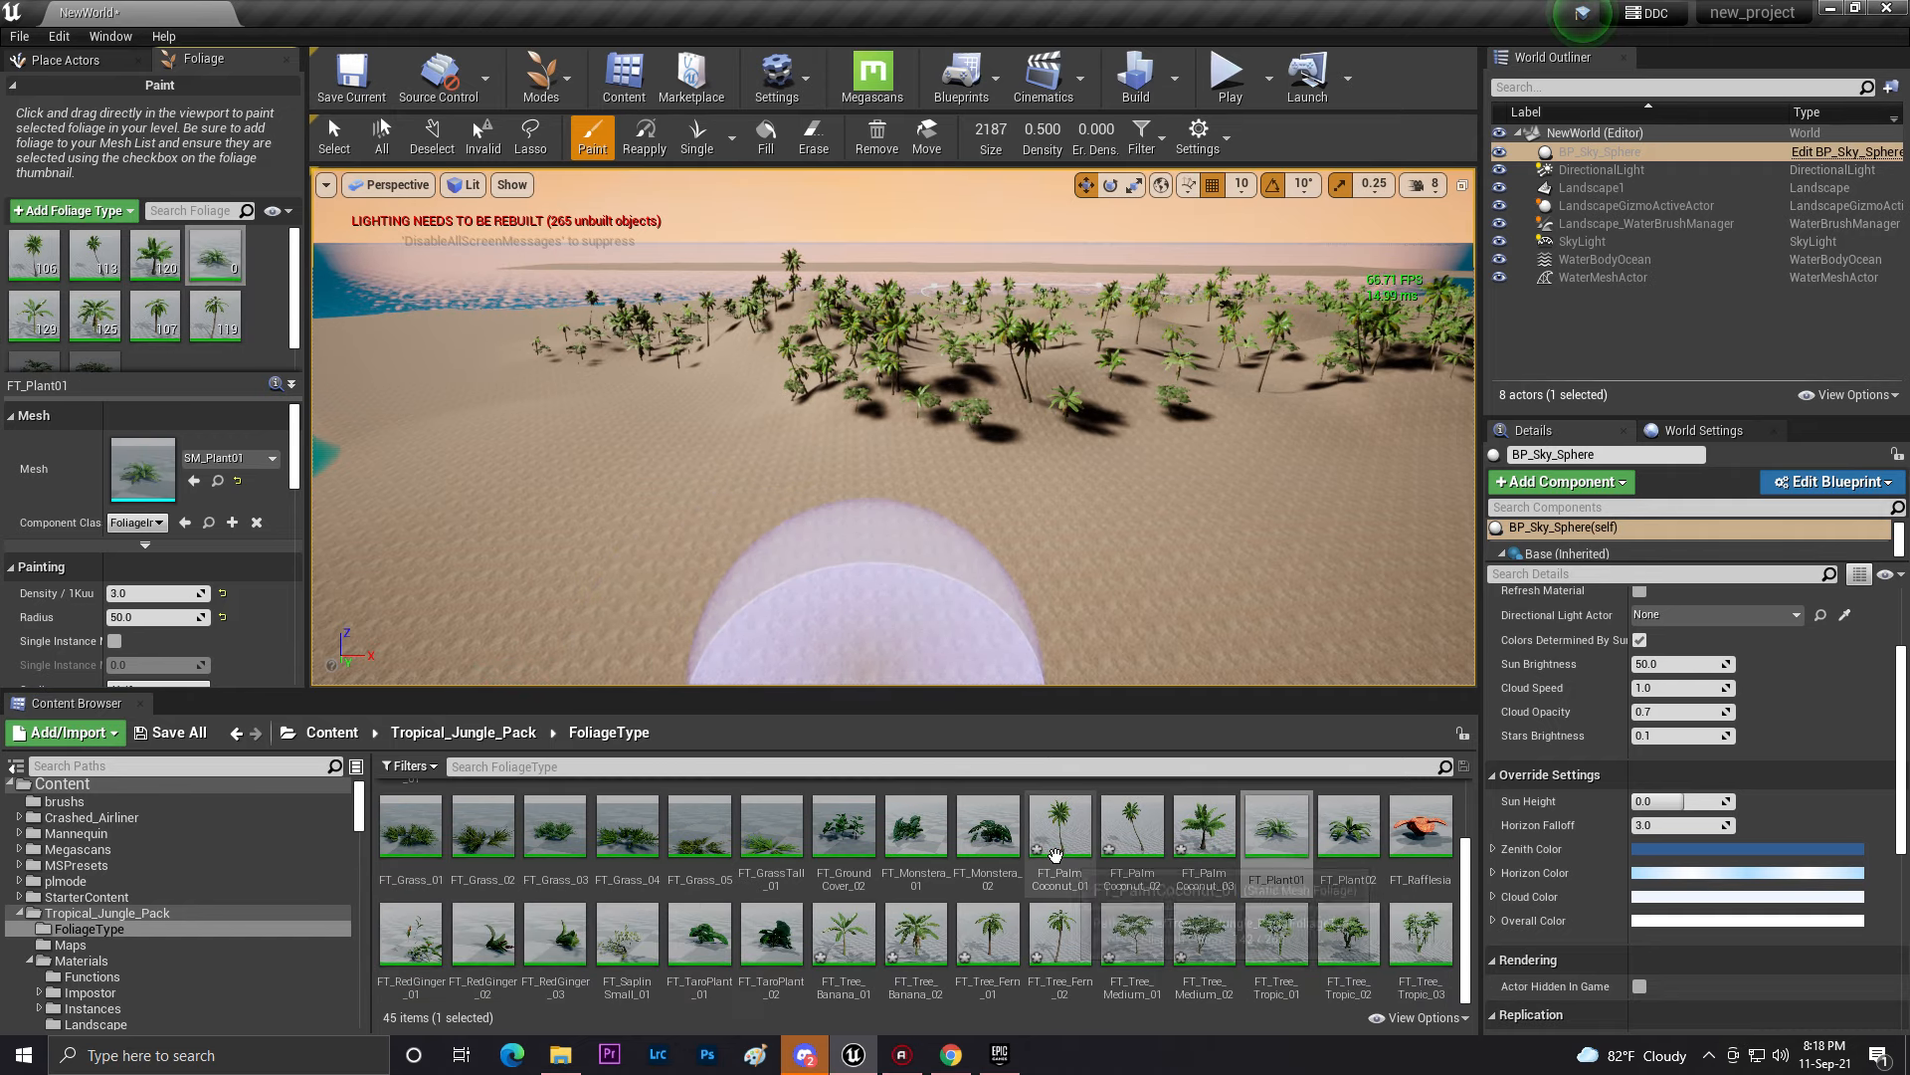
- Paint the foliage types including FT_Plant01 on the open sand in front of the grove and switch to the full-screen viewport
{"action": "right_click_drag", "start_coordinate": [726, 511], "coordinate": [716, 494]}
{"action": "left_click_drag", "start_coordinate": [717, 495], "coordinate": [993, 573]}
{"action": "mouse_move", "coordinate": [993, 573]}
{"action": "right_mouse_down"}
{"action": "mouse_move", "coordinate": [993, 627]}
{"action": "mouse_move", "coordinate": [993, 587]}
{"action": "mouse_move", "coordinate": [945, 587]}
{"action": "mouse_move", "coordinate": [1136, 607]}
{"action": "mouse_move", "coordinate": [955, 607]}
{"action": "mouse_move", "coordinate": [1009, 563]}
{"action": "right_mouse_up"}
{"action": "key", "text": "w"}
{"action": "key", "text": "s"}
{"action": "key", "text": "F11"}
{"action": "key", "text": "s"}
{"action": "mouse_move", "coordinate": [486, 264]}
{"action": "left_mouse_down"}
{"action": "mouse_move", "coordinate": [706, 444]}
{"action": "mouse_move", "coordinate": [433, 448]}
{"action": "left_mouse_up"}
{"action": "mouse_move", "coordinate": [433, 448]}
{"action": "right_mouse_down"}
{"action": "mouse_move", "coordinate": [433, 507]}
{"action": "mouse_move", "coordinate": [557, 507]}
{"action": "right_mouse_up"}
{"action": "key", "text": "s"}
{"action": "mouse_move", "coordinate": [1277, 569]}
{"action": "left_mouse_down"}
{"action": "mouse_move", "coordinate": [858, 559]}
{"action": "mouse_move", "coordinate": [1212, 643]}
{"action": "left_mouse_up"}
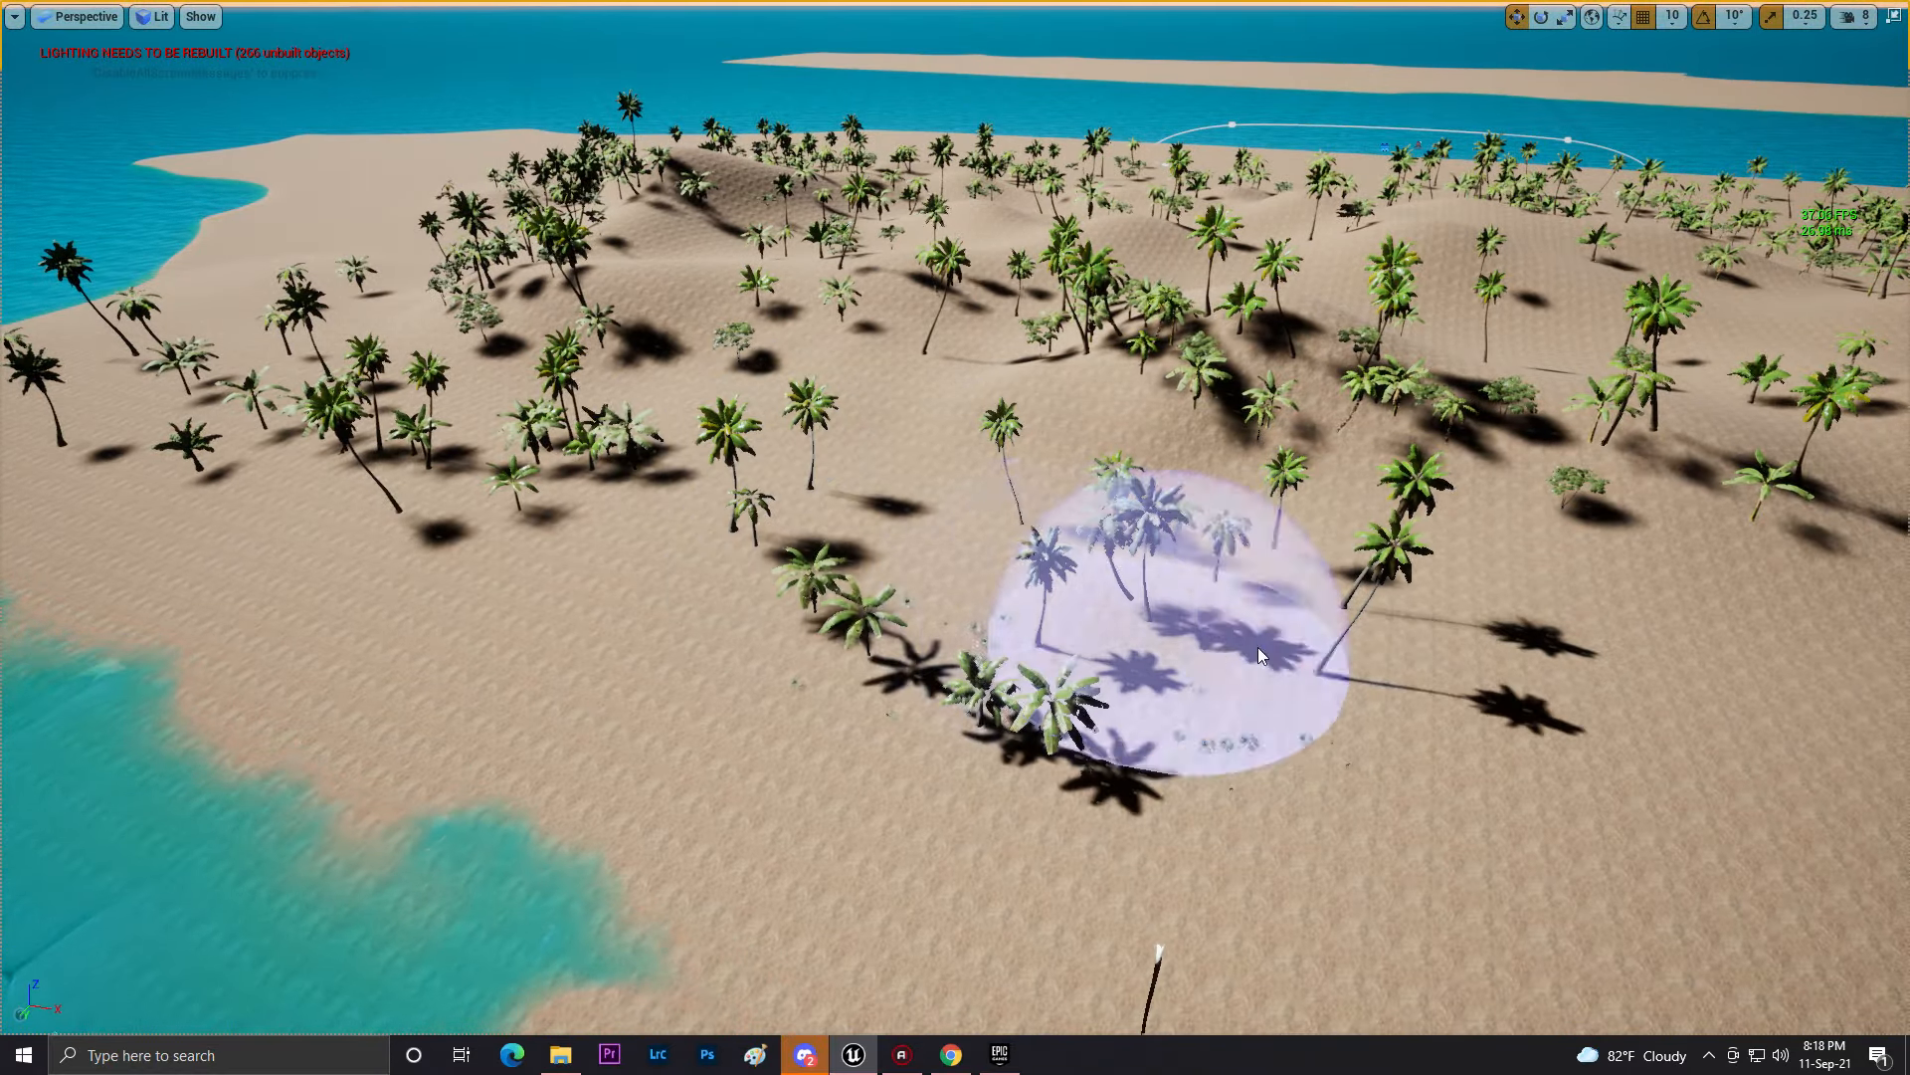
- Scatter foliage with the larger brush along the bare sand between the grove and the water
{"action": "right_click_drag", "start_coordinate": [1212, 643], "coordinate": [1026, 549]}
{"action": "key", "text": "w"}
{"action": "left_click_drag", "start_coordinate": [1027, 549], "coordinate": [1003, 480]}
{"action": "right_click_drag", "start_coordinate": [1003, 480], "coordinate": [1432, 488]}
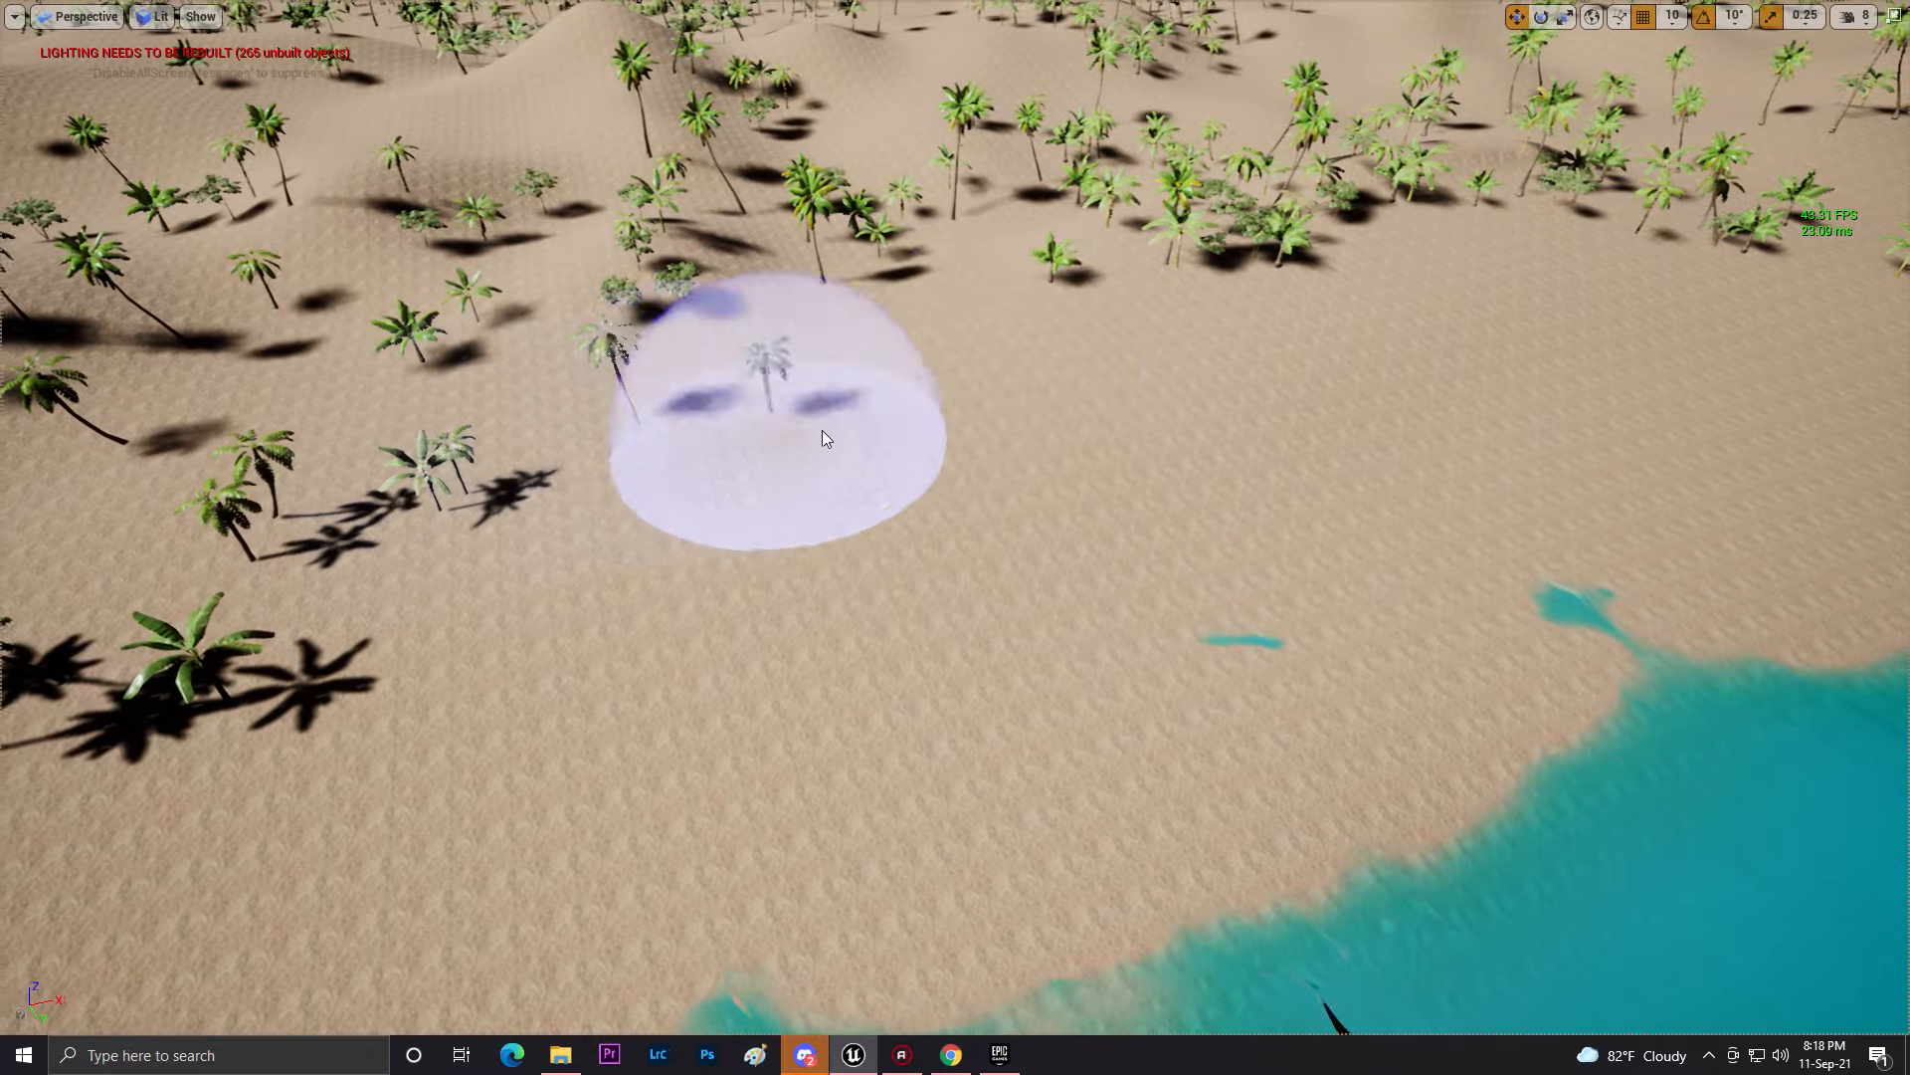
{"action": "mouse_move", "coordinate": [822, 432]}
{"action": "left_mouse_down"}
{"action": "mouse_move", "coordinate": [486, 518]}
{"action": "mouse_move", "coordinate": [1393, 372]}
{"action": "left_mouse_up"}
{"action": "key", "text": "s"}
{"action": "mouse_move", "coordinate": [1393, 372]}
{"action": "right_mouse_down"}
{"action": "mouse_move", "coordinate": [1393, 298]}
{"action": "mouse_move", "coordinate": [1512, 299]}
{"action": "right_mouse_up"}
{"action": "mouse_move", "coordinate": [808, 473]}
{"action": "left_mouse_down"}
{"action": "mouse_move", "coordinate": [928, 470]}
{"action": "mouse_move", "coordinate": [1616, 579]}
{"action": "left_mouse_up"}
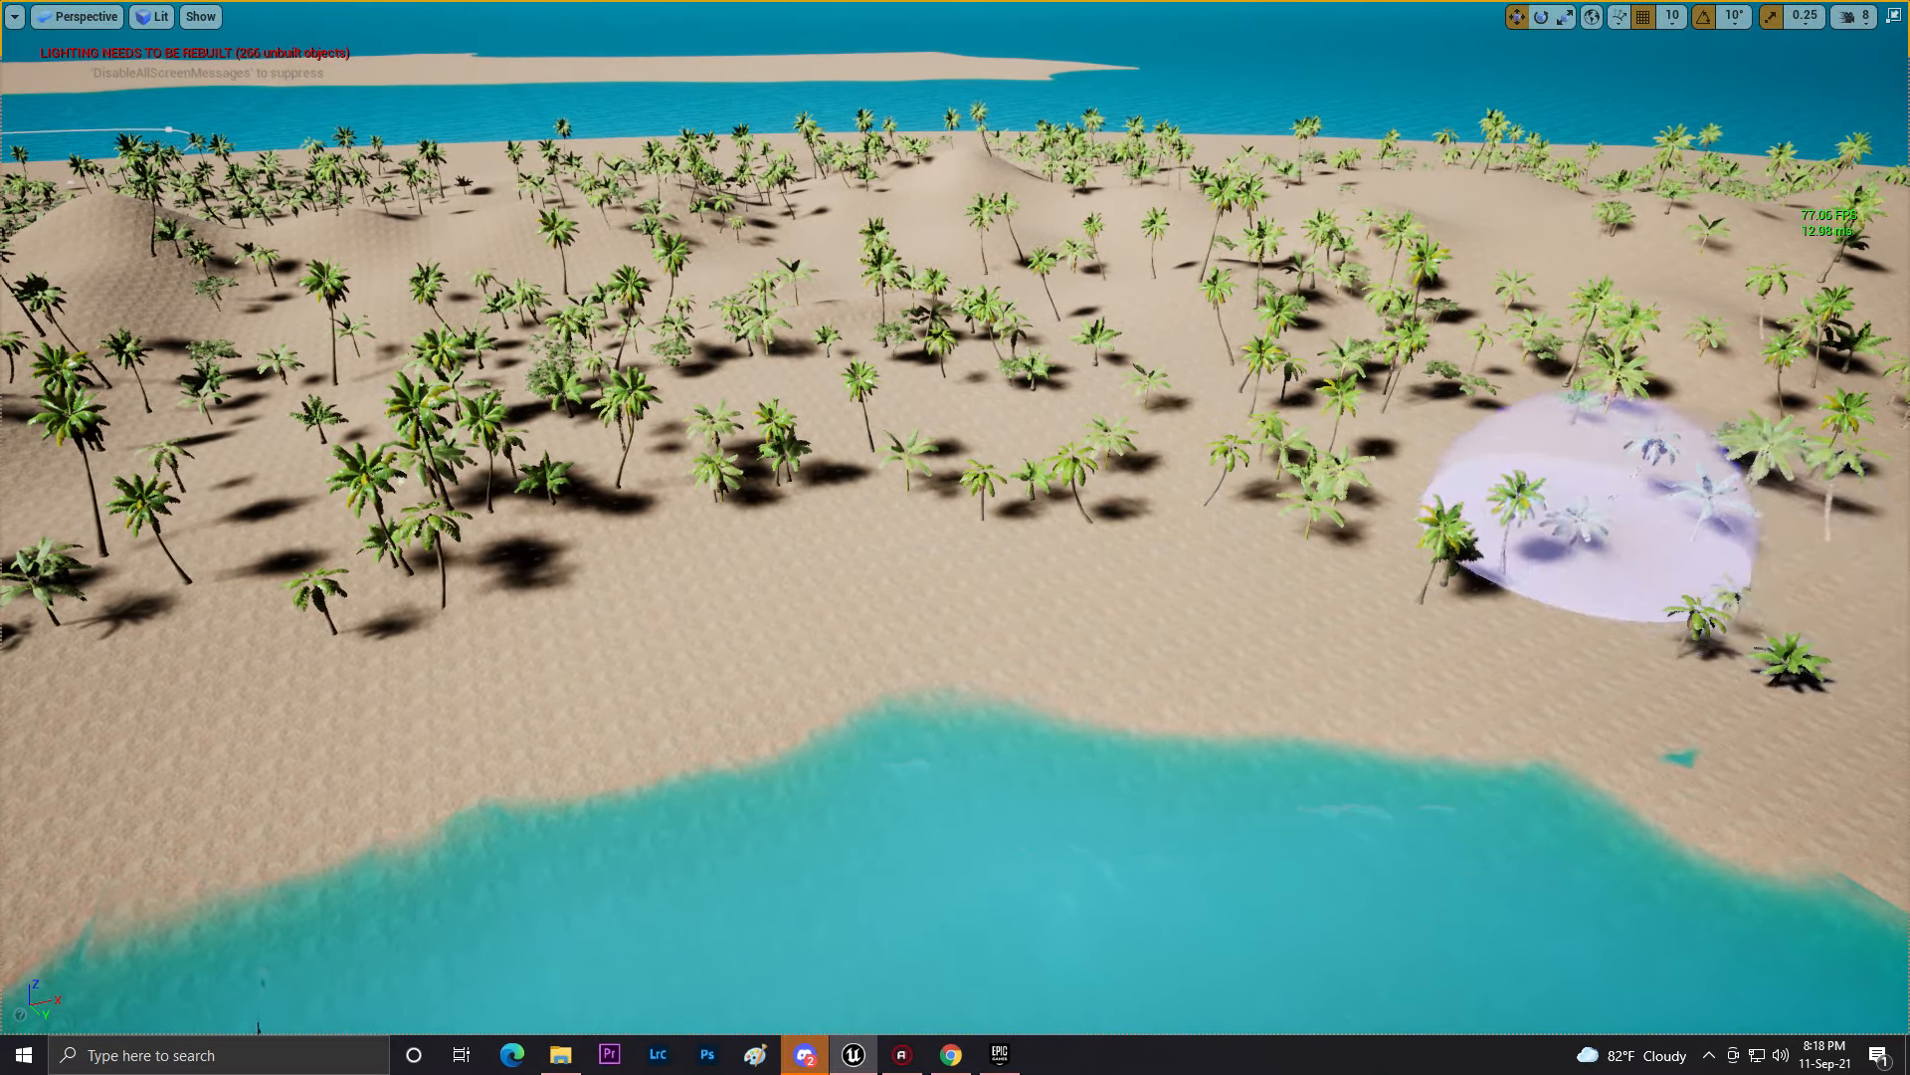
- Extend the foliage along the coast toward the island's narrow end with more brush strokes
{"action": "right_click_drag", "start_coordinate": [1596, 531], "coordinate": [1751, 531]}
{"action": "left_click_drag", "start_coordinate": [766, 519], "coordinate": [1231, 505]}
{"action": "left_click_drag", "start_coordinate": [977, 516], "coordinate": [1024, 576]}
{"action": "mouse_move", "coordinate": [1024, 557]}
{"action": "right_mouse_down"}
{"action": "mouse_move", "coordinate": [895, 558]}
{"action": "mouse_move", "coordinate": [1055, 428]}
{"action": "mouse_move", "coordinate": [1154, 398]}
{"action": "mouse_move", "coordinate": [756, 438]}
{"action": "mouse_move", "coordinate": [550, 419]}
{"action": "mouse_move", "coordinate": [597, 597]}
{"action": "mouse_move", "coordinate": [1025, 587]}
{"action": "right_mouse_up"}
{"action": "key", "text": "w"}
{"action": "key", "text": "s"}
{"action": "left_click_drag", "start_coordinate": [589, 454], "coordinate": [1180, 211]}
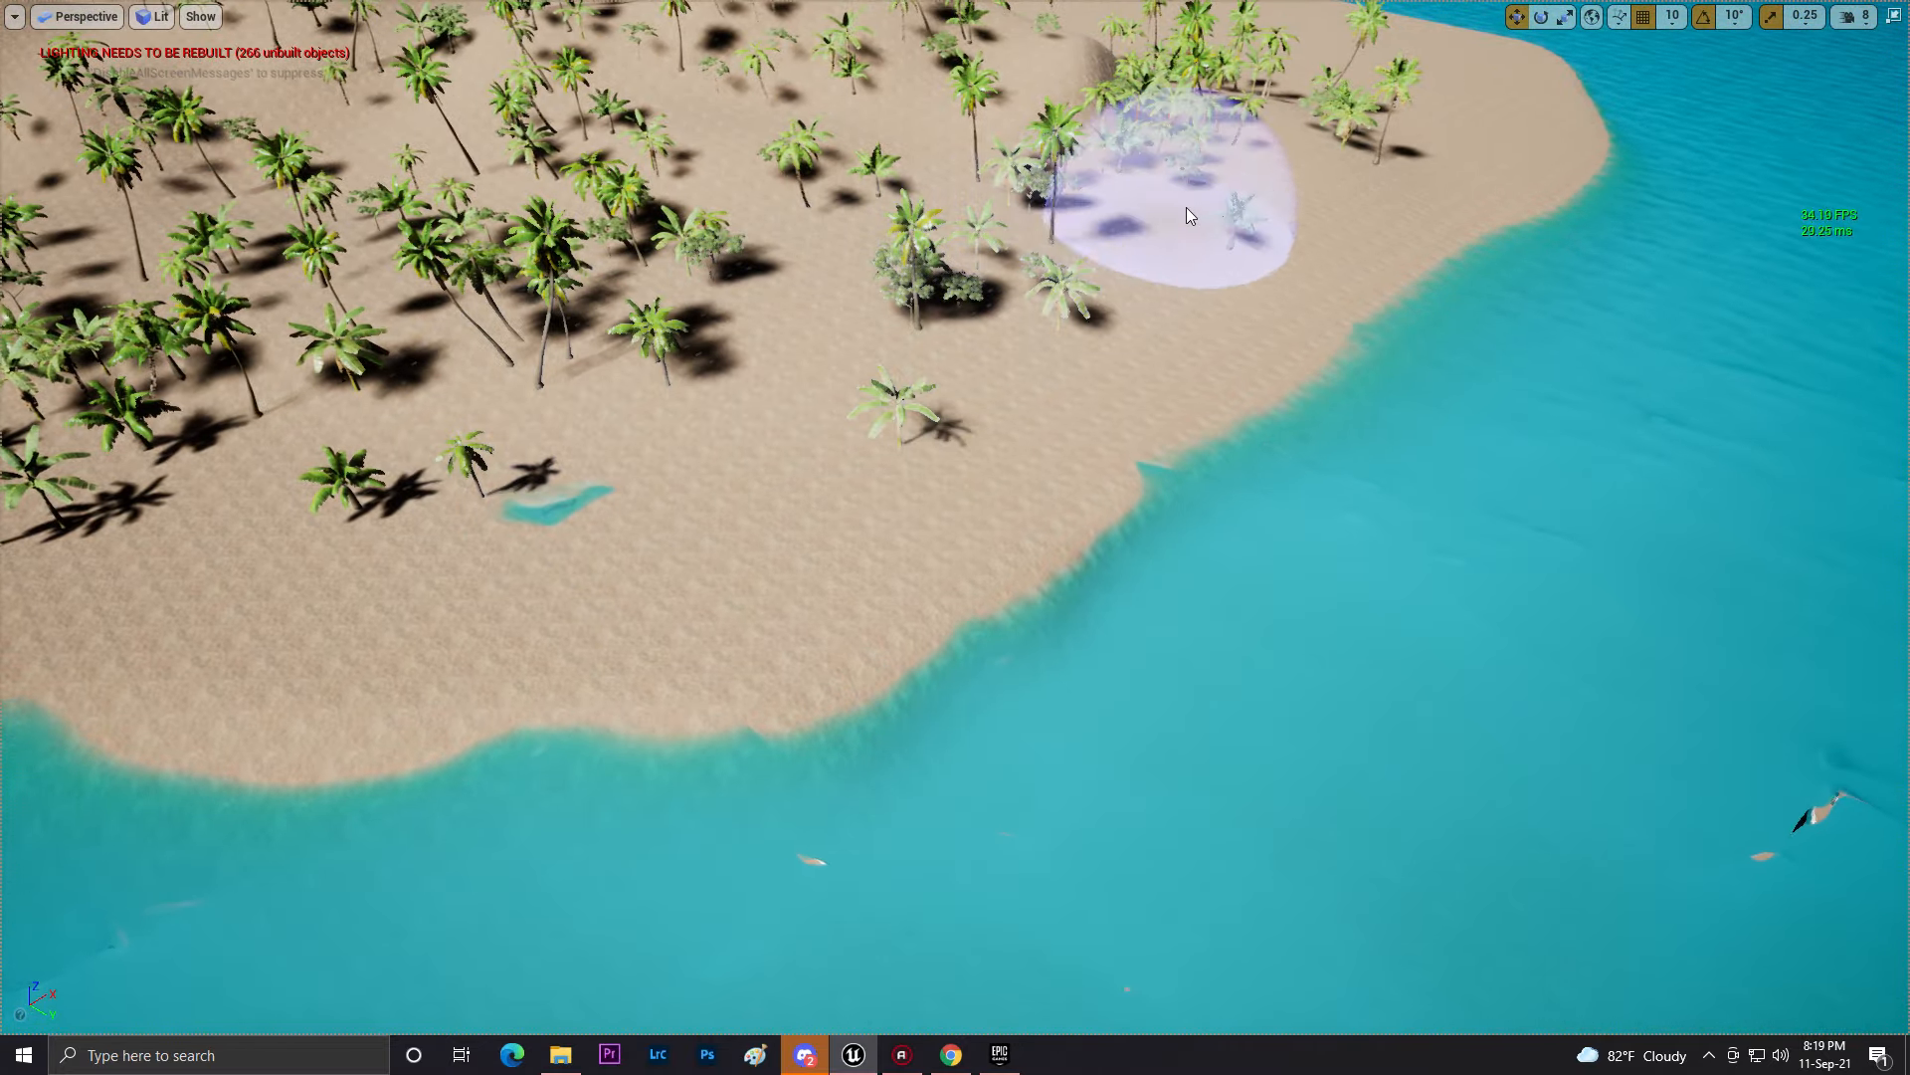
- Scatter more of the selected foliage over the open sand between the palms and the water with long brush strokes
{"action": "mouse_move", "coordinate": [1295, 157]}
{"action": "right_mouse_down"}
{"action": "mouse_move", "coordinate": [1174, 119]}
{"action": "mouse_move", "coordinate": [1005, 221]}
{"action": "right_mouse_up"}
{"action": "key", "text": "w"}
{"action": "key", "text": "s"}
{"action": "left_click_drag", "start_coordinate": [1005, 221], "coordinate": [1427, 510]}
{"action": "right_click_drag", "start_coordinate": [1427, 511], "coordinate": [1632, 527]}
{"action": "left_click_drag", "start_coordinate": [999, 492], "coordinate": [668, 364]}
{"action": "mouse_move", "coordinate": [1107, 660]}
{"action": "right_mouse_down"}
{"action": "mouse_move", "coordinate": [1244, 716]}
{"action": "mouse_move", "coordinate": [1493, 702]}
{"action": "right_mouse_up"}
{"action": "mouse_move", "coordinate": [587, 542]}
{"action": "left_mouse_down"}
{"action": "mouse_move", "coordinate": [1228, 416]}
{"action": "mouse_move", "coordinate": [1573, 497]}
{"action": "left_mouse_up"}
- Fill the remaining sparse sand around the island's narrow end with additional foliage strokes
{"action": "right_click_drag", "start_coordinate": [1572, 478], "coordinate": [1870, 338]}
{"action": "left_click_drag", "start_coordinate": [726, 643], "coordinate": [973, 550]}
{"action": "right_click_drag", "start_coordinate": [1088, 521], "coordinate": [1087, 339]}
{"action": "left_click", "coordinate": [760, 694]}
{"action": "mouse_move", "coordinate": [1139, 474]}
{"action": "right_mouse_down"}
{"action": "mouse_move", "coordinate": [1194, 298]}
{"action": "mouse_move", "coordinate": [1124, 309]}
{"action": "mouse_move", "coordinate": [1109, 328]}
{"action": "mouse_move", "coordinate": [1182, 370]}
{"action": "right_mouse_up"}
{"action": "left_click_drag", "start_coordinate": [1182, 373], "coordinate": [1212, 378]}
{"action": "right_click_drag", "start_coordinate": [1186, 297], "coordinate": [1053, 334]}
{"action": "right_click_drag", "start_coordinate": [1060, 528], "coordinate": [1121, 484]}
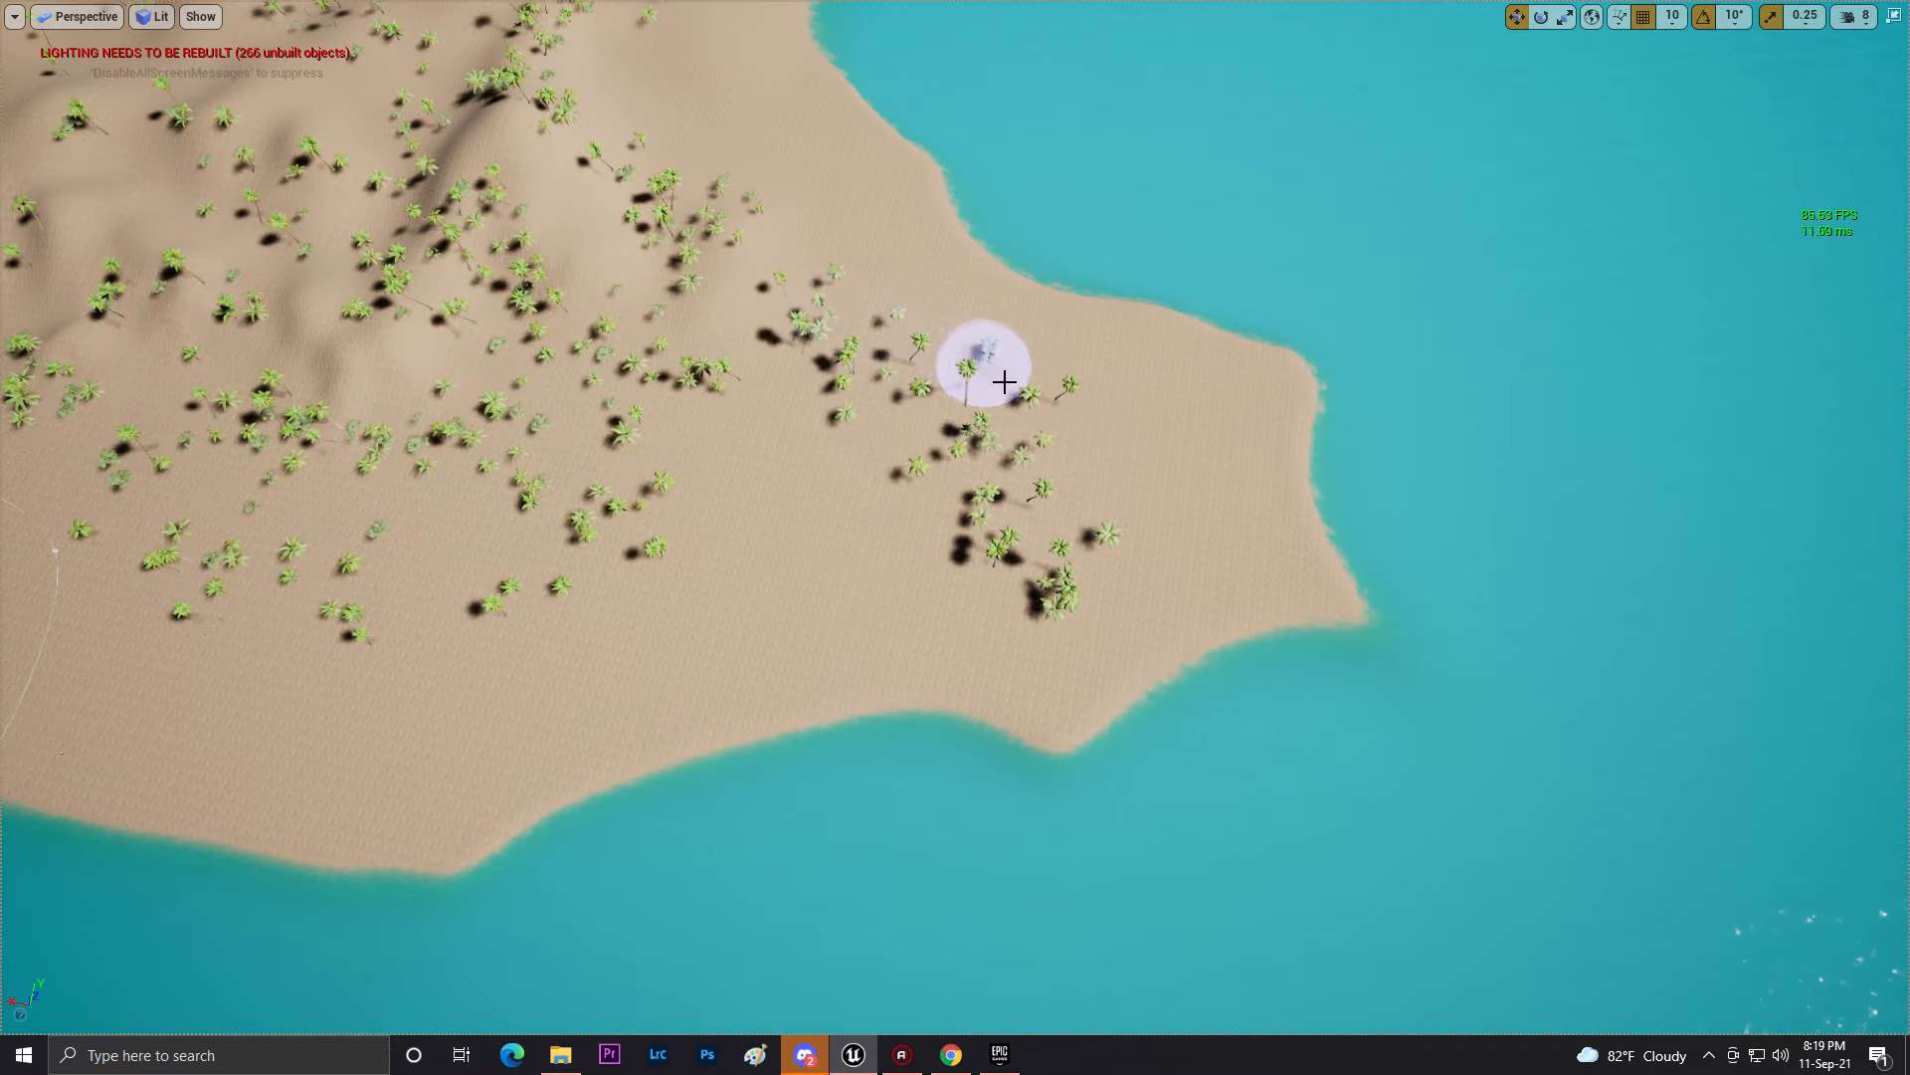
{"action": "mouse_move", "coordinate": [875, 445]}
{"action": "right_mouse_down"}
{"action": "mouse_move", "coordinate": [776, 428]}
{"action": "mouse_move", "coordinate": [726, 288]}
{"action": "right_mouse_up"}
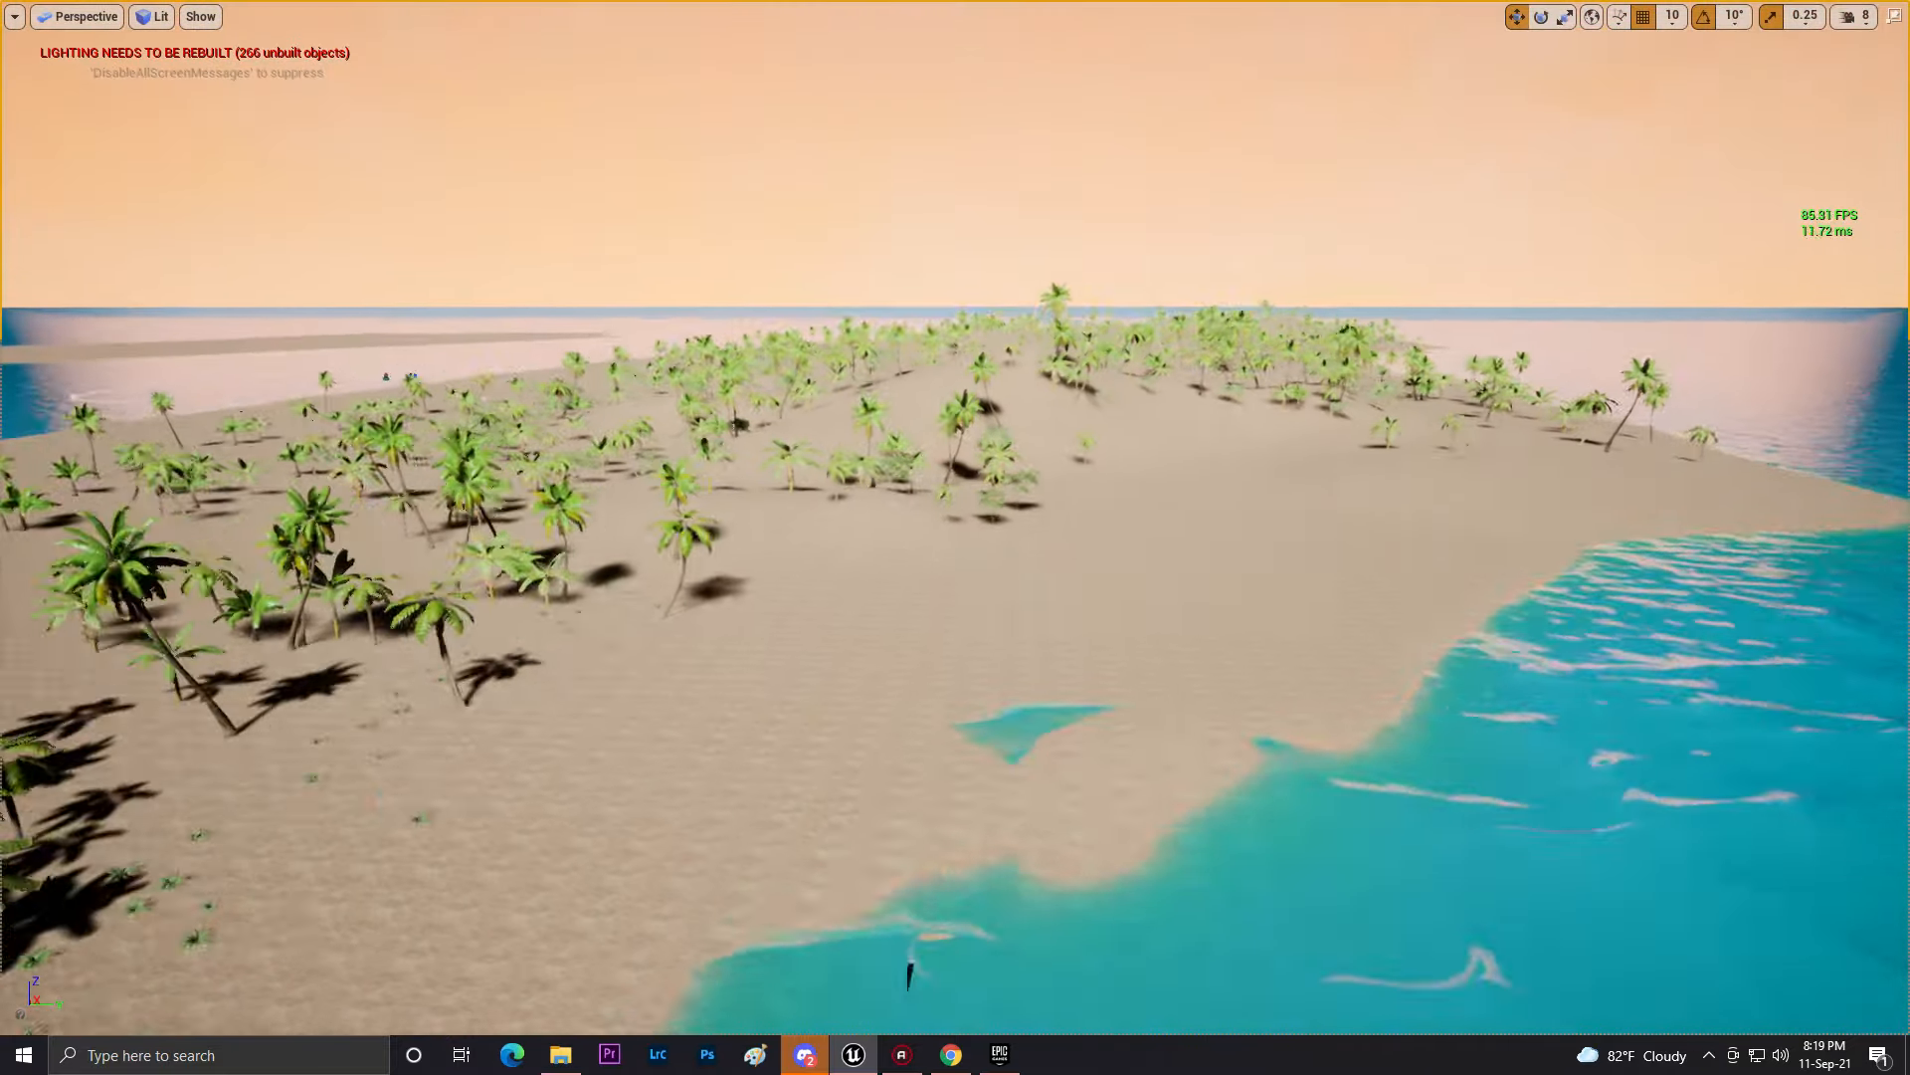
{"action": "mouse_move", "coordinate": [955, 513]}
{"action": "right_mouse_down"}
{"action": "mouse_move", "coordinate": [936, 514]}
{"action": "mouse_move", "coordinate": [1019, 513]}
{"action": "right_mouse_up"}
- Switch from foliage painting to landscape sculpting and smooth the shoreline beside the bay in the full-screen viewport
{"action": "key", "text": "F11"}
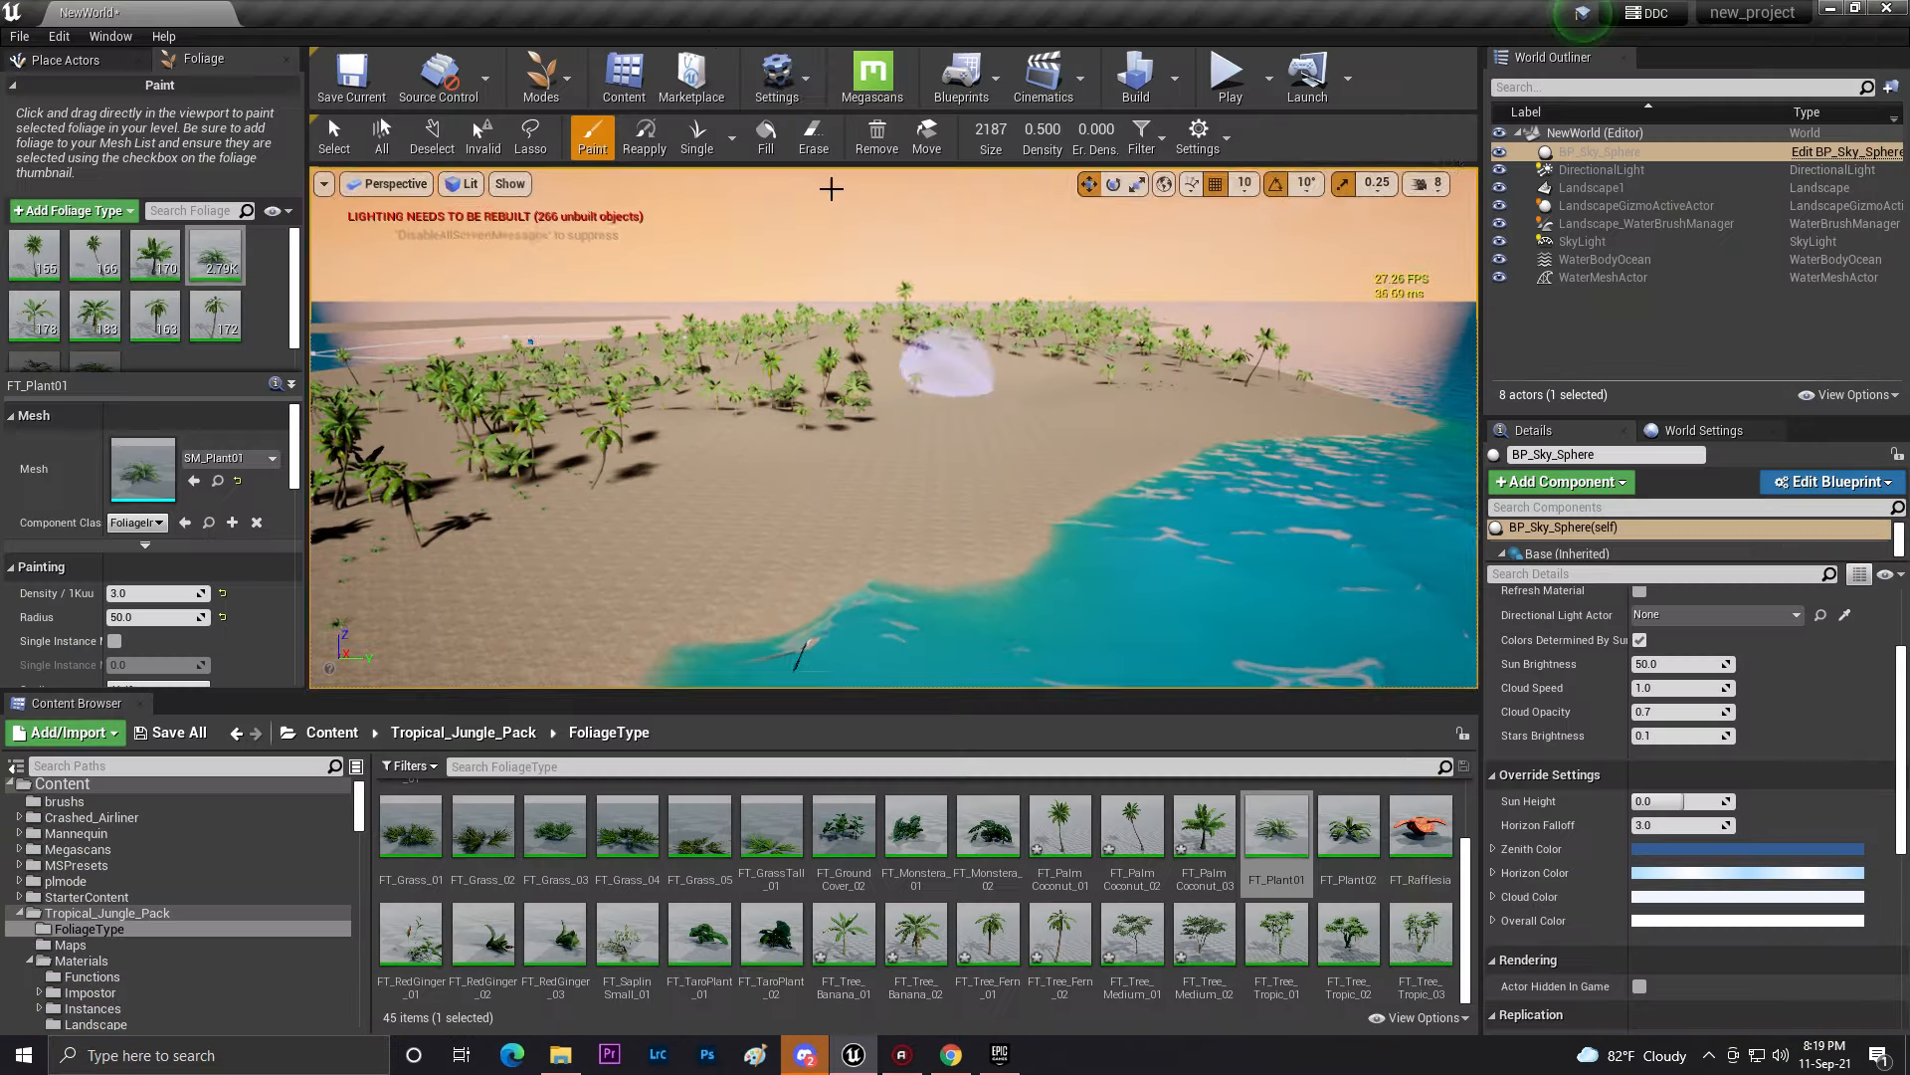
{"action": "left_click", "coordinate": [541, 75]}
{"action": "left_click", "coordinate": [572, 159]}
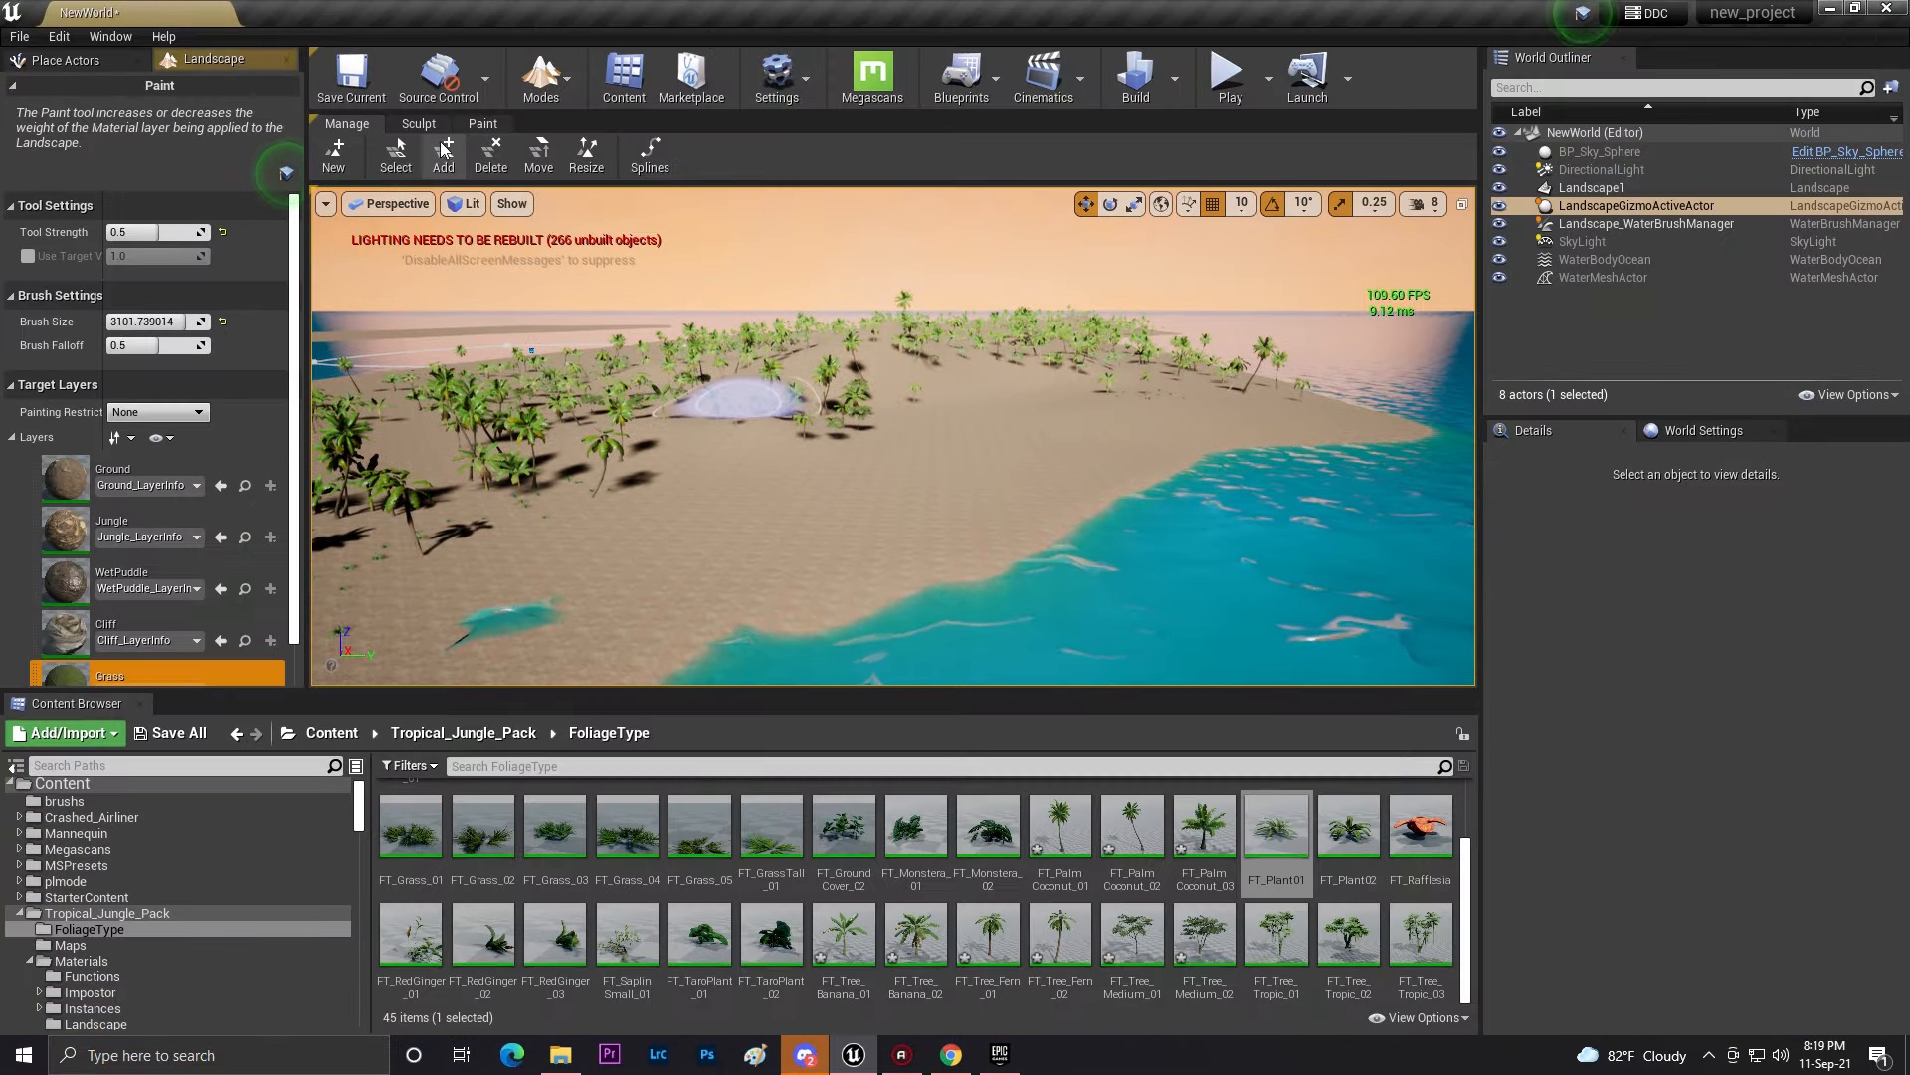
{"action": "left_click", "coordinate": [417, 124]}
{"action": "key", "text": "F11"}
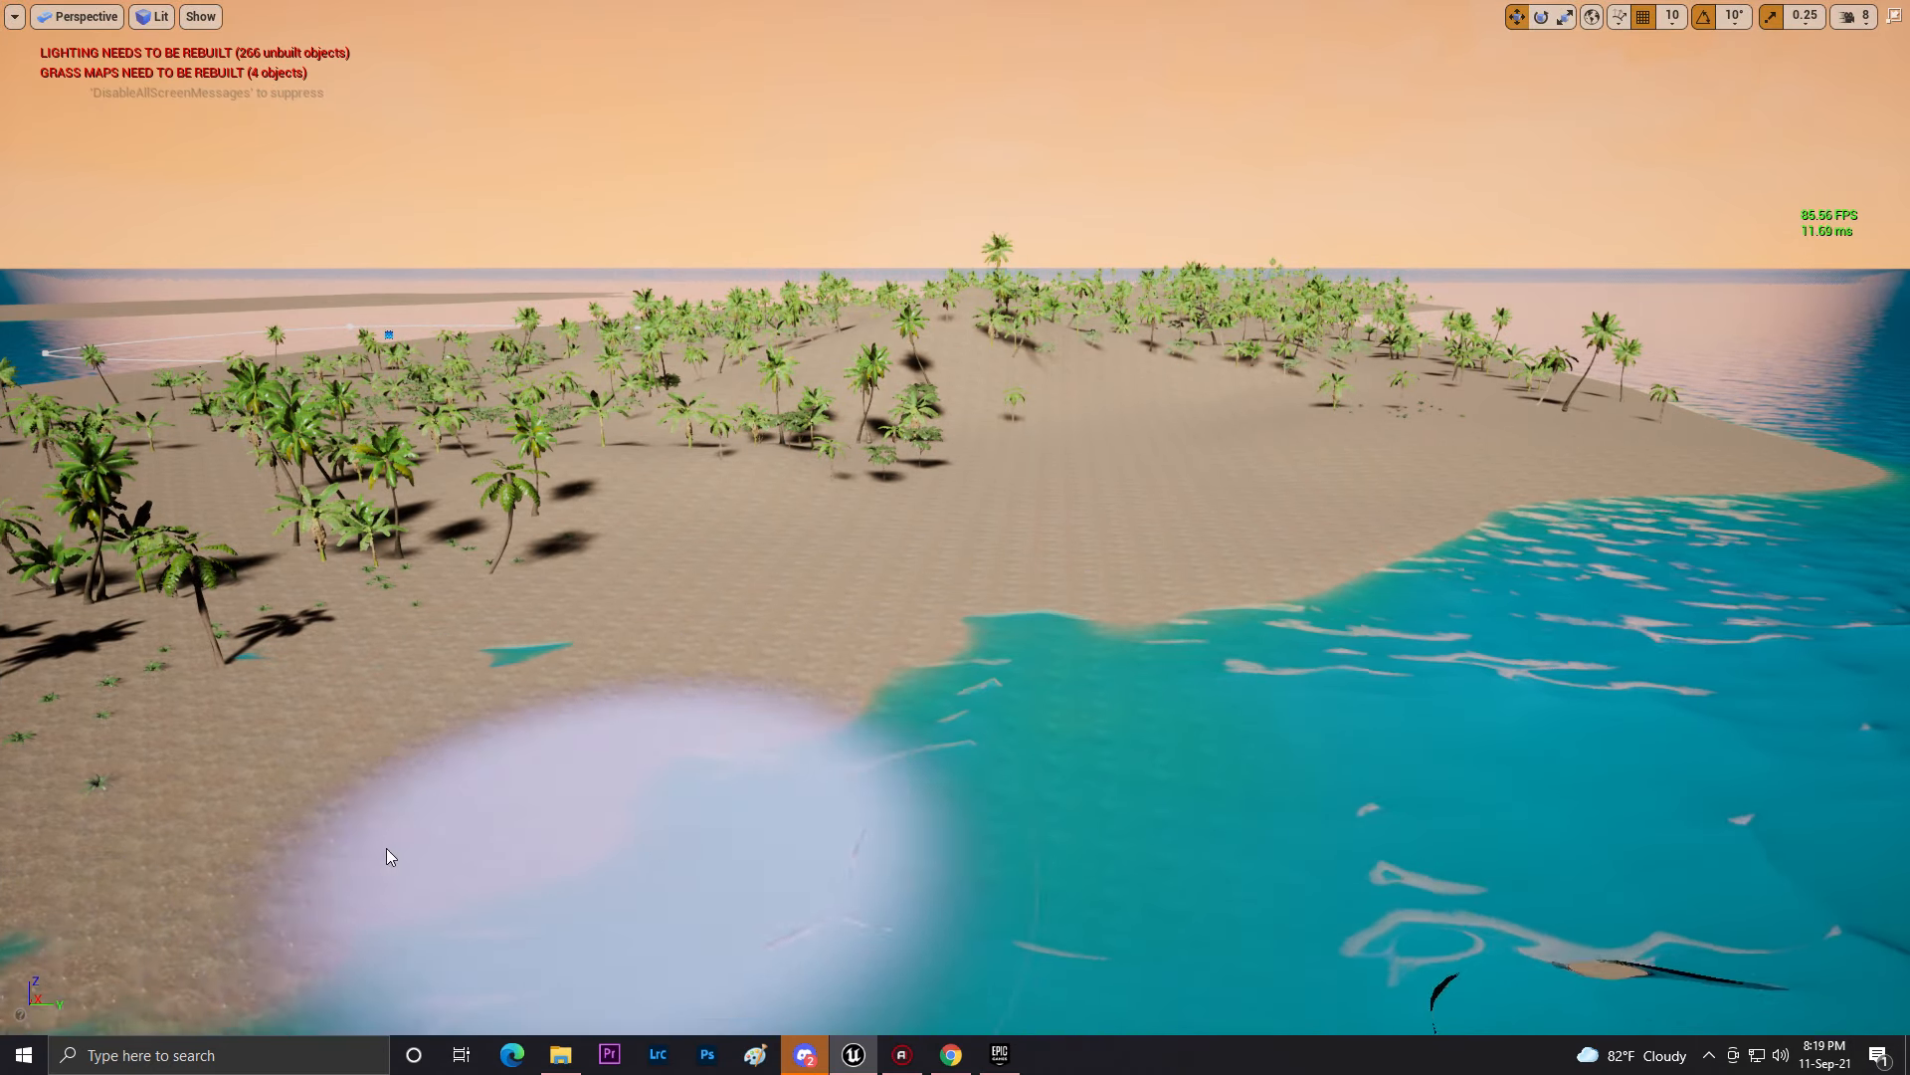
{"action": "right_click_drag", "start_coordinate": [639, 700], "coordinate": [517, 796]}
{"action": "mouse_move", "coordinate": [645, 746]}
{"action": "left_mouse_down"}
{"action": "mouse_move", "coordinate": [935, 707]}
{"action": "mouse_move", "coordinate": [952, 802]}
{"action": "mouse_move", "coordinate": [375, 767]}
{"action": "mouse_move", "coordinate": [362, 900]}
{"action": "mouse_move", "coordinate": [230, 737]}
{"action": "mouse_move", "coordinate": [64, 882]}
{"action": "left_mouse_up"}
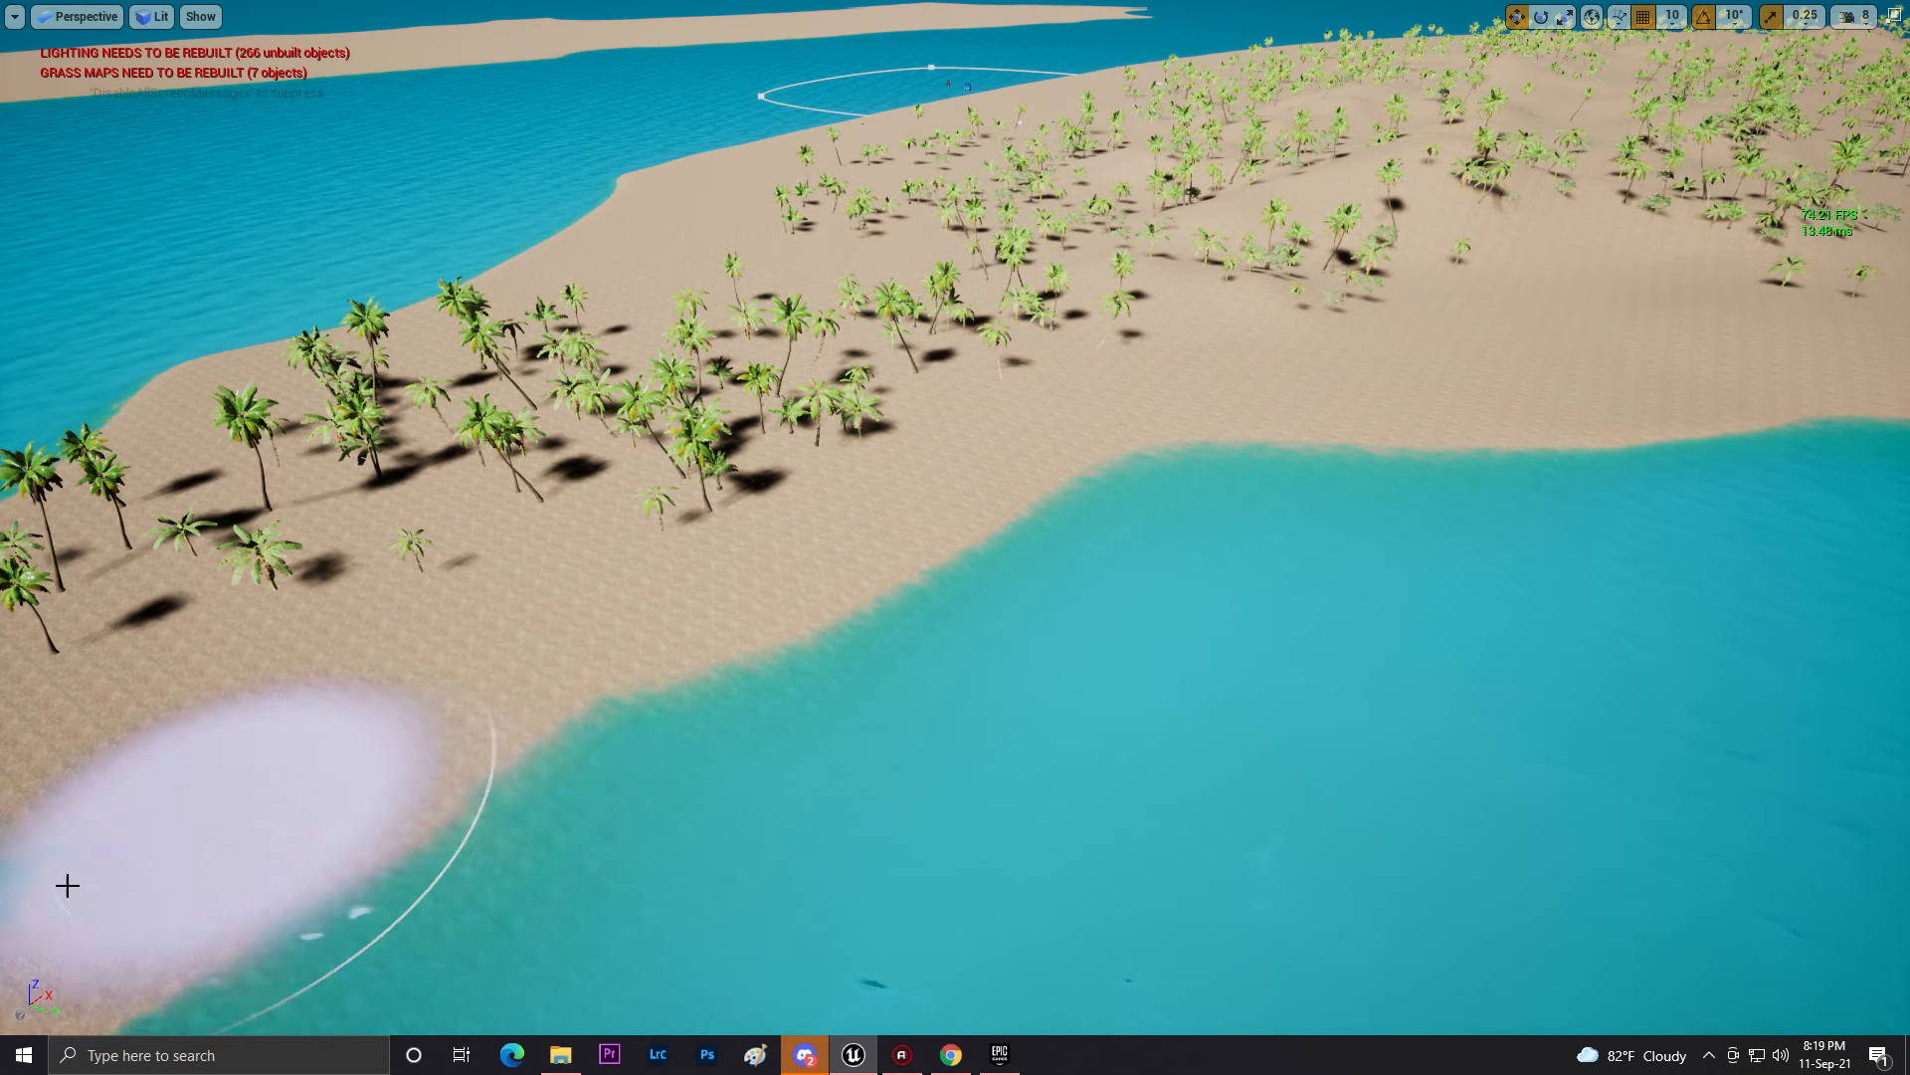
- Smooth the jagged shoreline around the pointed tip of the island
{"action": "right_click_drag", "start_coordinate": [265, 610], "coordinate": [139, 717]}
{"action": "mouse_move", "coordinate": [511, 597]}
{"action": "left_mouse_down"}
{"action": "mouse_move", "coordinate": [1070, 519]}
{"action": "mouse_move", "coordinate": [475, 482]}
{"action": "left_mouse_up"}
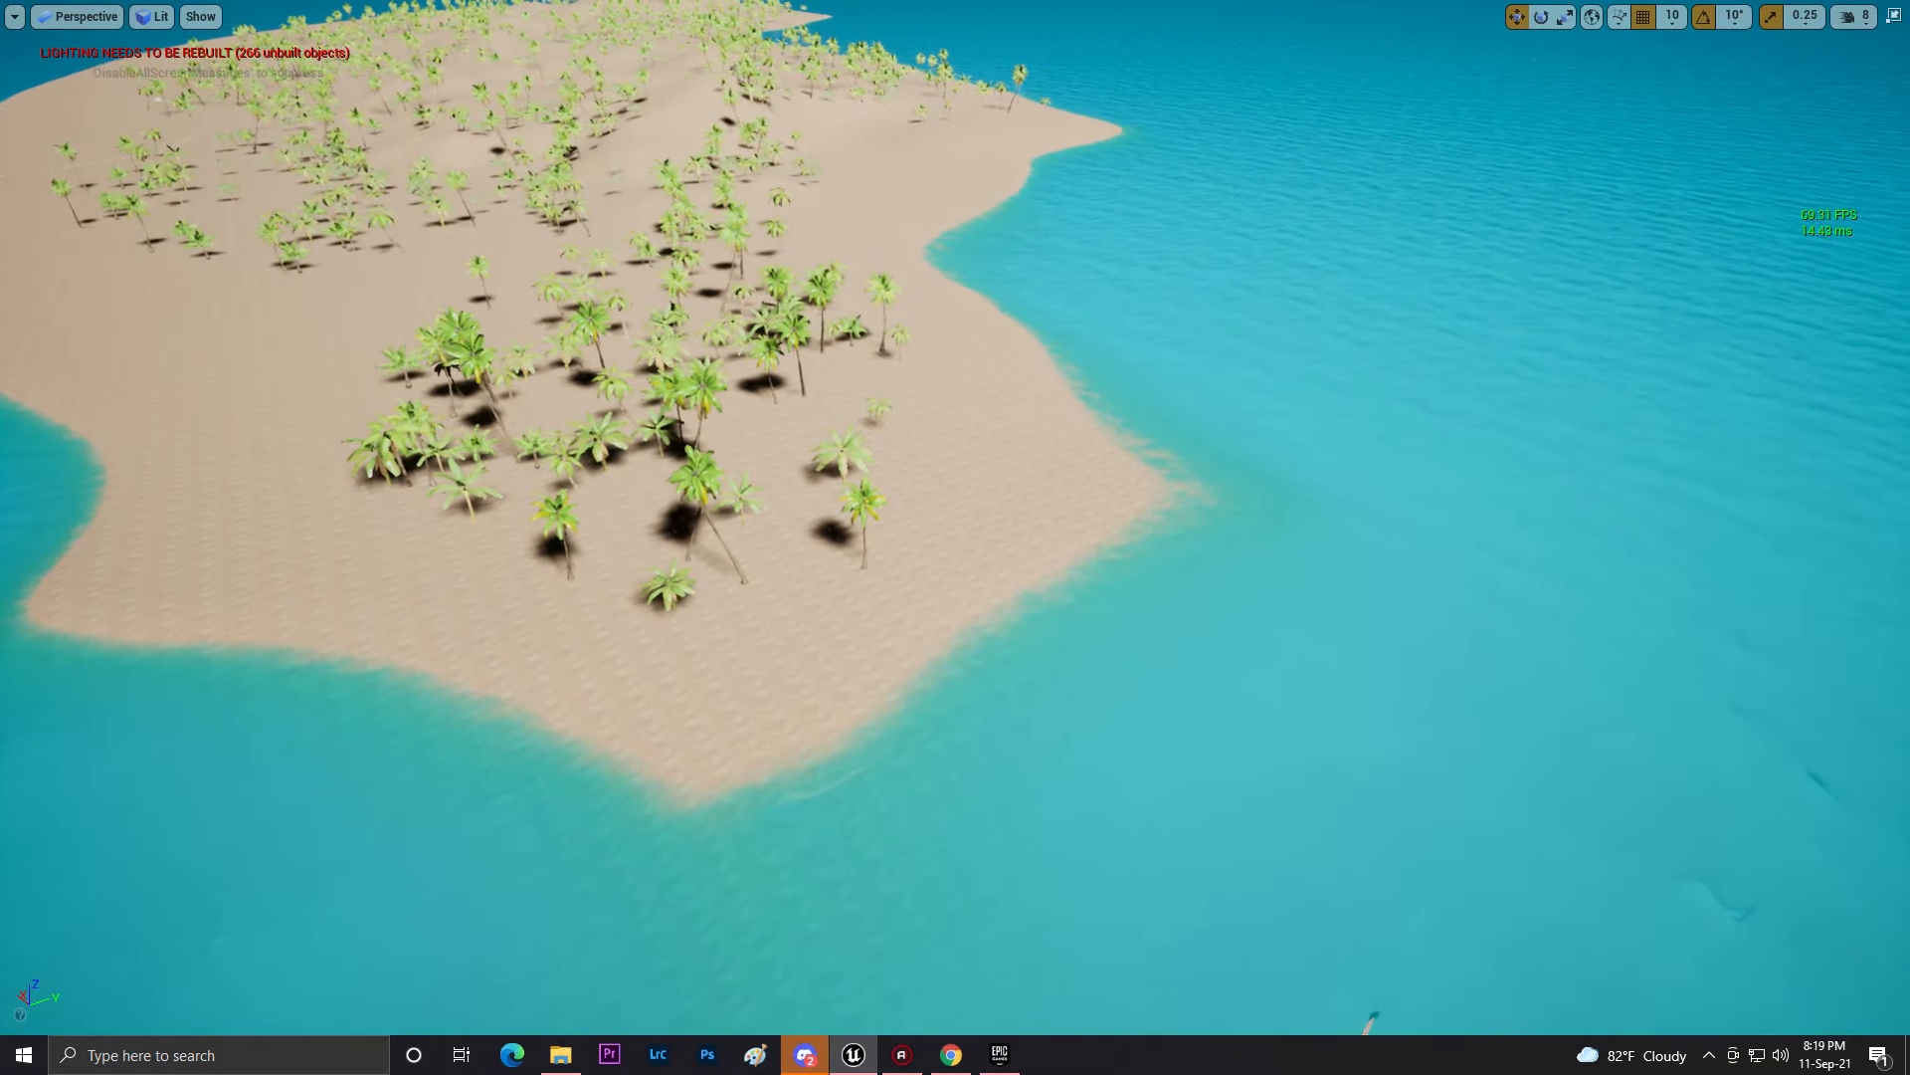
{"action": "mouse_move", "coordinate": [546, 786]}
{"action": "left_mouse_down"}
{"action": "mouse_move", "coordinate": [815, 802]}
{"action": "mouse_move", "coordinate": [938, 737]}
{"action": "mouse_move", "coordinate": [409, 623]}
{"action": "mouse_move", "coordinate": [372, 581]}
{"action": "left_mouse_up"}
{"action": "mouse_move", "coordinate": [371, 580]}
{"action": "right_mouse_down"}
{"action": "mouse_move", "coordinate": [866, 517]}
{"action": "mouse_move", "coordinate": [845, 444]}
{"action": "mouse_move", "coordinate": [699, 444]}
{"action": "right_mouse_up"}
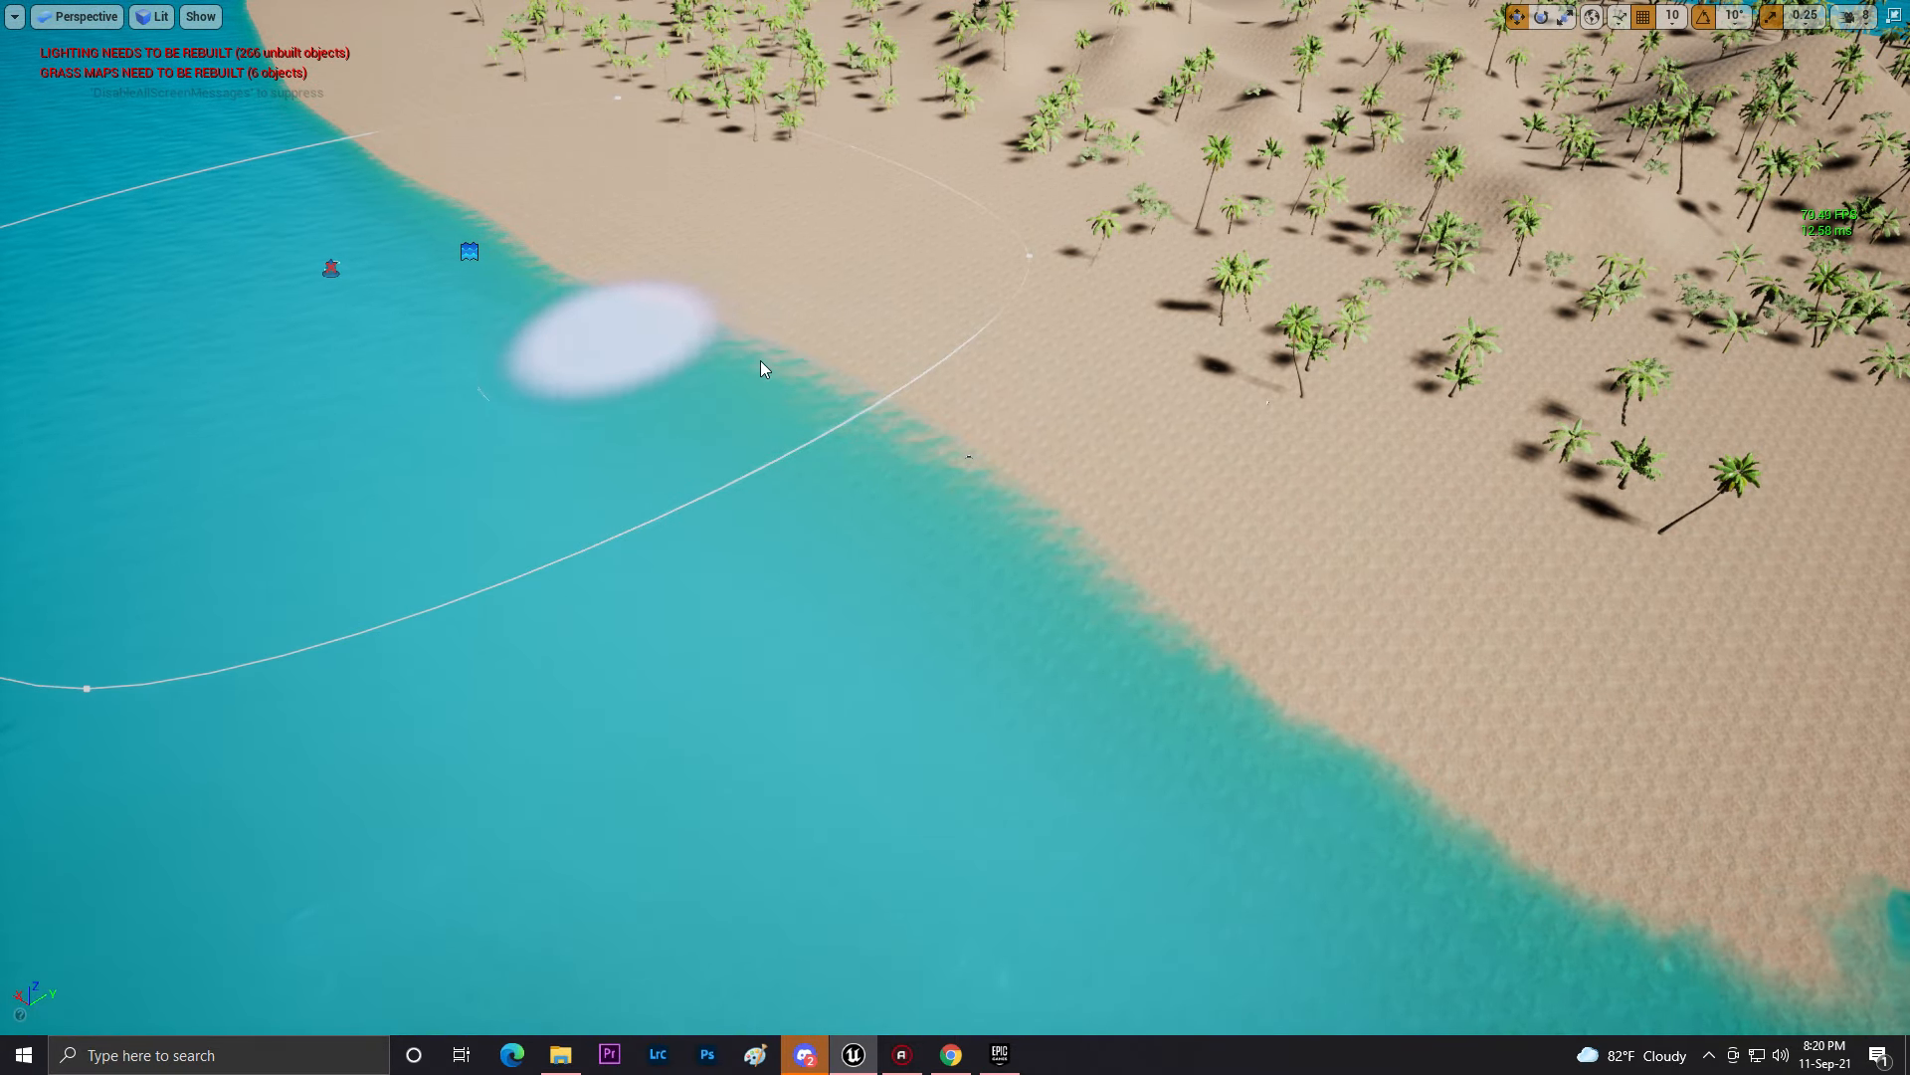
- Smooth the near stretch of coast on the island's sunset side with the landscape brush
{"action": "mouse_move", "coordinate": [693, 273]}
{"action": "right_mouse_down"}
{"action": "mouse_move", "coordinate": [597, 179]}
{"action": "mouse_move", "coordinate": [895, 109]}
{"action": "mouse_move", "coordinate": [925, 259]}
{"action": "mouse_move", "coordinate": [925, 218]}
{"action": "right_mouse_up"}
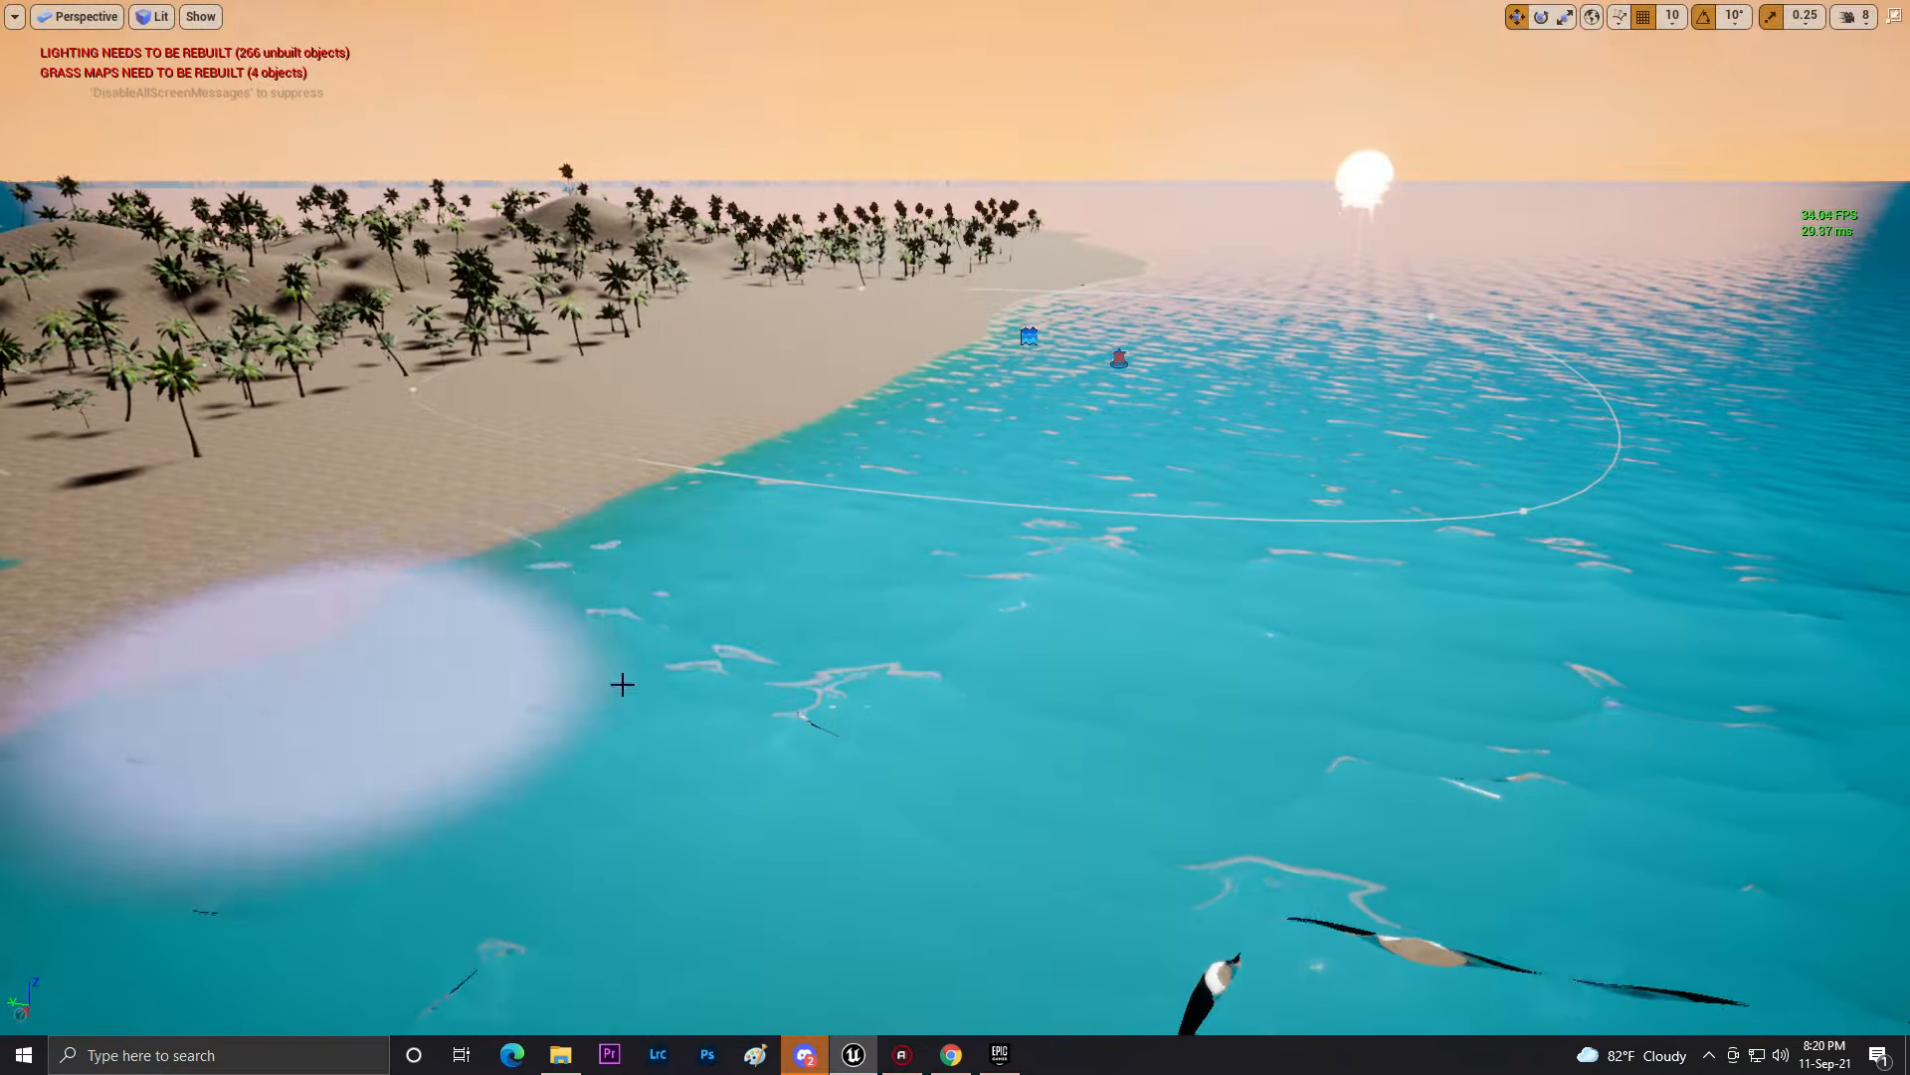
{"action": "mouse_move", "coordinate": [418, 836]}
{"action": "right_mouse_down"}
{"action": "mouse_move", "coordinate": [329, 925]}
{"action": "mouse_move", "coordinate": [343, 906]}
{"action": "right_mouse_up"}
{"action": "mouse_move", "coordinate": [307, 633]}
{"action": "left_mouse_down", "text": "shift"}
{"action": "mouse_move", "coordinate": [448, 940]}
{"action": "mouse_move", "coordinate": [356, 897]}
{"action": "mouse_move", "coordinate": [4, 896]}
{"action": "mouse_move", "coordinate": [235, 832]}
{"action": "mouse_move", "coordinate": [597, 865]}
{"action": "left_mouse_up", "text": "shift"}
{"action": "right_click_drag", "start_coordinate": [597, 865], "coordinate": [458, 945]}
{"action": "mouse_move", "coordinate": [576, 554]}
{"action": "left_mouse_down", "text": "shift"}
{"action": "mouse_move", "coordinate": [1228, 492]}
{"action": "mouse_move", "coordinate": [1169, 654]}
{"action": "mouse_move", "coordinate": [789, 716]}
{"action": "mouse_move", "coordinate": [298, 712]}
{"action": "mouse_move", "coordinate": [746, 772]}
{"action": "mouse_move", "coordinate": [597, 657]}
{"action": "left_mouse_up", "text": "shift"}
{"action": "mouse_move", "coordinate": [597, 657]}
{"action": "right_mouse_down"}
{"action": "mouse_move", "coordinate": [497, 686]}
{"action": "mouse_move", "coordinate": [298, 686]}
{"action": "right_mouse_up"}
- Continue smoothing farther along the same coast where the sand slopes into the sea
{"action": "mouse_move", "coordinate": [712, 639]}
{"action": "left_mouse_down", "text": "shift"}
{"action": "mouse_move", "coordinate": [989, 653]}
{"action": "mouse_move", "coordinate": [525, 426]}
{"action": "left_mouse_up", "text": "shift"}
{"action": "mouse_move", "coordinate": [758, 516]}
{"action": "left_mouse_down", "text": "shift"}
{"action": "mouse_move", "coordinate": [627, 328]}
{"action": "mouse_move", "coordinate": [256, 324]}
{"action": "mouse_move", "coordinate": [524, 332]}
{"action": "left_mouse_up", "text": "shift"}
{"action": "right_click_drag", "start_coordinate": [525, 333], "coordinate": [398, 249]}
{"action": "right_click_drag", "start_coordinate": [1088, 420], "coordinate": [1088, 438]}
{"action": "mouse_move", "coordinate": [1089, 438]}
{"action": "left_mouse_down", "text": "shift"}
{"action": "mouse_move", "coordinate": [1015, 567]}
{"action": "mouse_move", "coordinate": [1011, 435]}
{"action": "mouse_move", "coordinate": [1083, 418]}
{"action": "mouse_move", "coordinate": [1247, 437]}
{"action": "mouse_move", "coordinate": [606, 252]}
{"action": "mouse_move", "coordinate": [879, 200]}
{"action": "mouse_move", "coordinate": [577, 165]}
{"action": "left_mouse_up", "text": "shift"}
{"action": "mouse_move", "coordinate": [713, 107]}
{"action": "left_mouse_down", "text": "shift"}
{"action": "mouse_move", "coordinate": [814, 73]}
{"action": "mouse_move", "coordinate": [812, 137]}
{"action": "left_mouse_up", "text": "shift"}
{"action": "key", "text": "w"}
{"action": "mouse_move", "coordinate": [812, 138]}
{"action": "right_mouse_down"}
{"action": "mouse_move", "coordinate": [812, 40]}
{"action": "mouse_move", "coordinate": [812, 199]}
{"action": "right_mouse_up"}
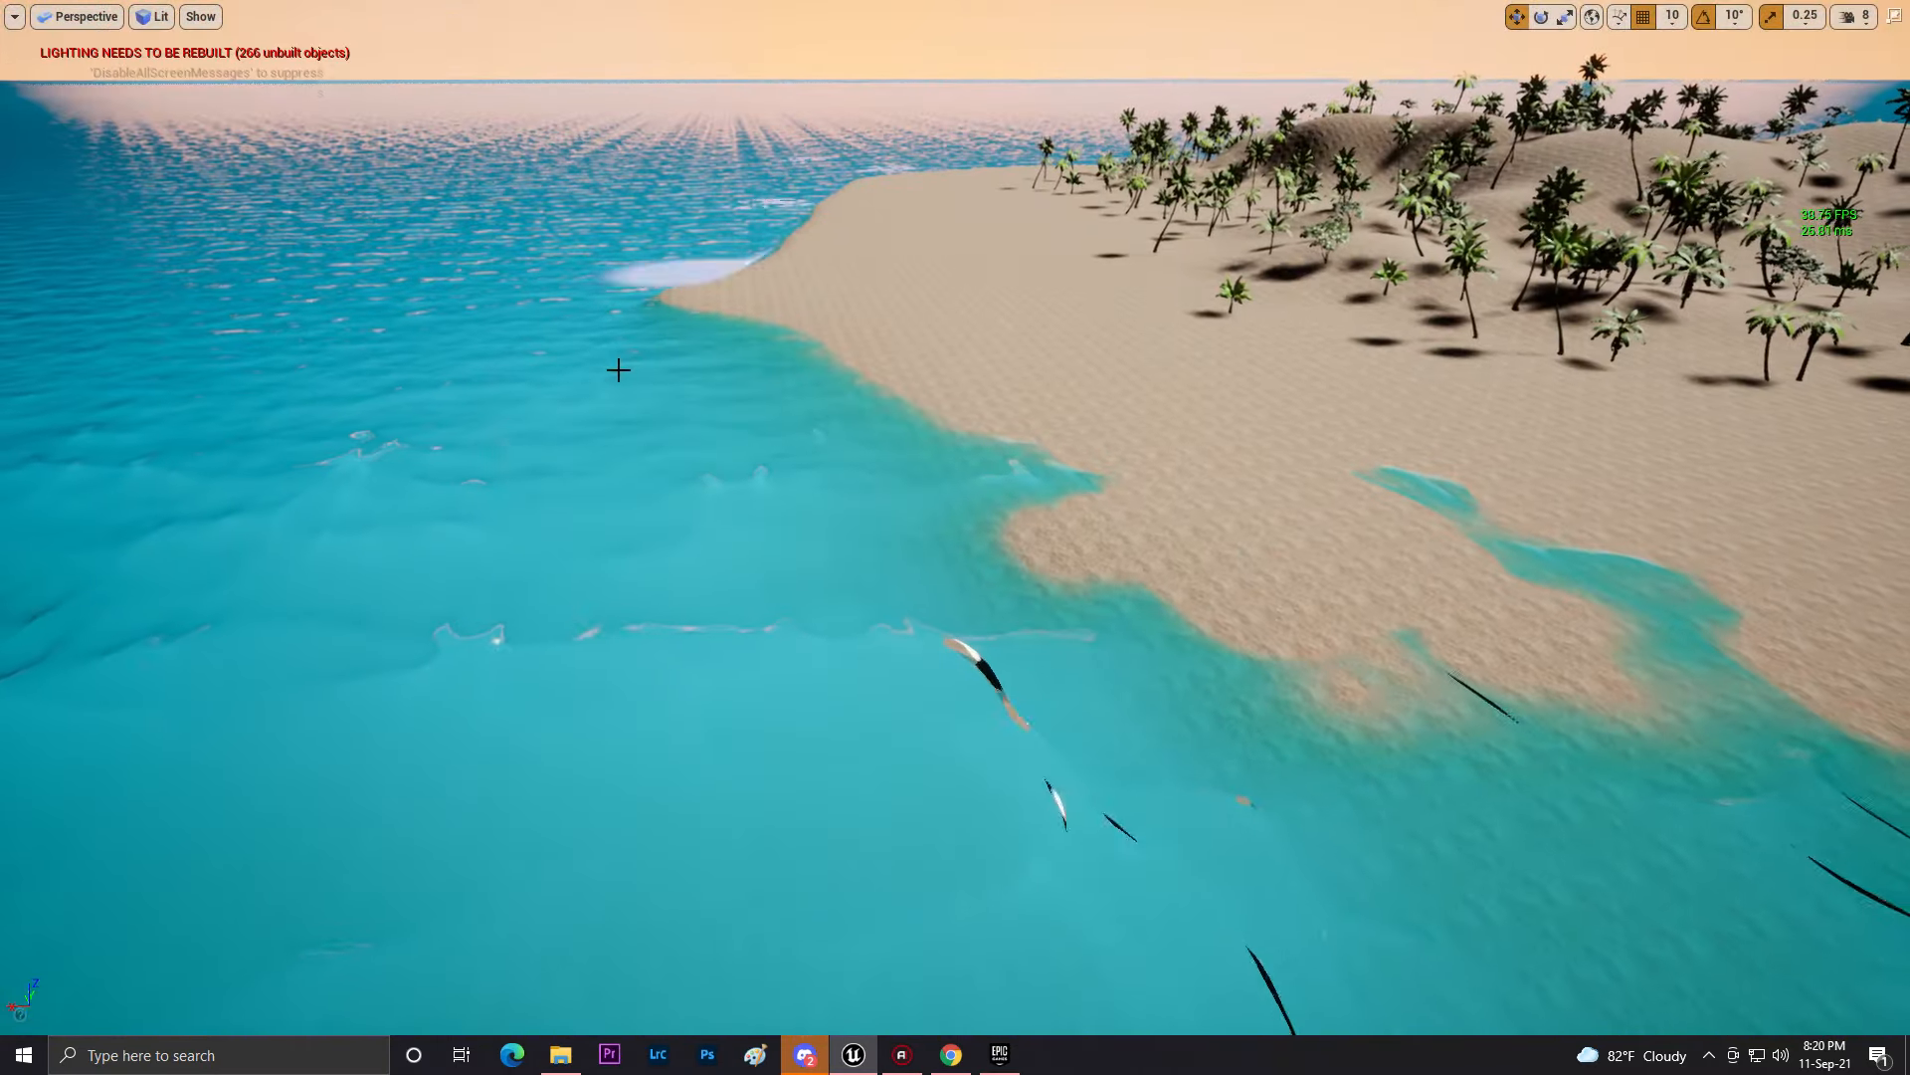
- Smooth the uneven sand spit and flooded inlet at the water's edge with repeated brush strokes
{"action": "mouse_move", "coordinate": [629, 368]}
{"action": "left_mouse_down", "text": "shift"}
{"action": "mouse_move", "coordinate": [789, 311]}
{"action": "mouse_move", "coordinate": [793, 239]}
{"action": "mouse_move", "coordinate": [985, 336]}
{"action": "left_mouse_up", "text": "shift"}
{"action": "mouse_move", "coordinate": [1037, 517]}
{"action": "right_mouse_down"}
{"action": "mouse_move", "coordinate": [1115, 329]}
{"action": "mouse_move", "coordinate": [1194, 657]}
{"action": "right_mouse_up"}
{"action": "key", "text": "s"}
{"action": "mouse_move", "coordinate": [1037, 518]}
{"action": "left_mouse_down", "text": "shift"}
{"action": "mouse_move", "coordinate": [1011, 614]}
{"action": "mouse_move", "coordinate": [1036, 384]}
{"action": "mouse_move", "coordinate": [880, 314]}
{"action": "left_mouse_up", "text": "shift"}
{"action": "mouse_move", "coordinate": [980, 447]}
{"action": "left_mouse_down", "text": "shift"}
{"action": "mouse_move", "coordinate": [1334, 571]}
{"action": "mouse_move", "coordinate": [1237, 631]}
{"action": "mouse_move", "coordinate": [1691, 549]}
{"action": "mouse_move", "coordinate": [1564, 597]}
{"action": "left_mouse_up", "text": "shift"}
{"action": "right_click_drag", "start_coordinate": [1564, 597], "coordinate": [1691, 537]}
{"action": "key", "text": "s"}
{"action": "mouse_move", "coordinate": [938, 618]}
{"action": "left_mouse_down", "text": "shift"}
{"action": "mouse_move", "coordinate": [861, 682]}
{"action": "mouse_move", "coordinate": [1074, 495]}
{"action": "left_mouse_up", "text": "shift"}
- Fly along the coast down to beach level and examine the smoothed shoreline and the waves washing over it
{"action": "key", "text": "w"}
{"action": "mouse_move", "coordinate": [1075, 494]}
{"action": "right_mouse_down"}
{"action": "mouse_move", "coordinate": [895, 418]}
{"action": "mouse_move", "coordinate": [371, 670]}
{"action": "right_mouse_up"}
{"action": "mouse_move", "coordinate": [617, 299]}
{"action": "right_mouse_down"}
{"action": "mouse_move", "coordinate": [646, 99]}
{"action": "mouse_move", "coordinate": [618, 298]}
{"action": "right_mouse_up"}
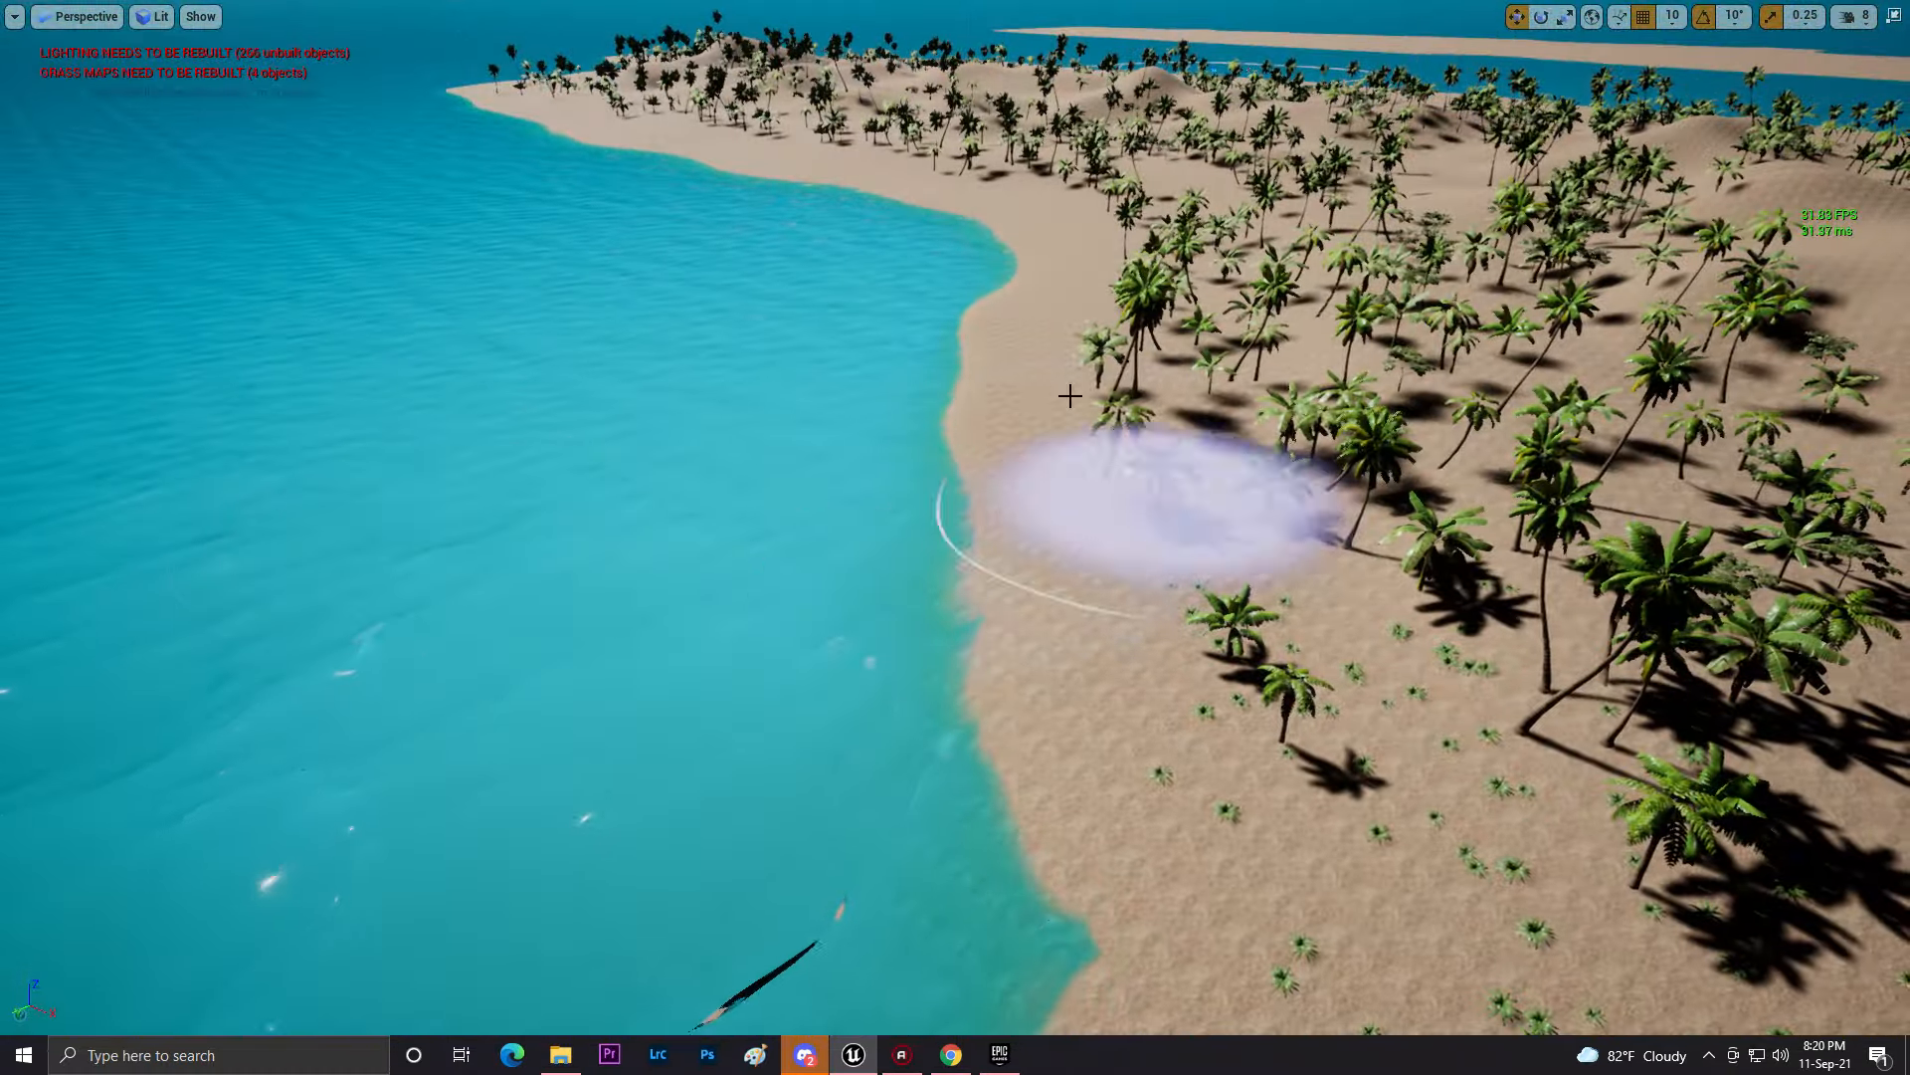
{"action": "mouse_move", "coordinate": [554, 188]}
{"action": "right_mouse_down"}
{"action": "mouse_move", "coordinate": [557, 80]}
{"action": "mouse_move", "coordinate": [597, 164]}
{"action": "mouse_move", "coordinate": [697, 80]}
{"action": "mouse_move", "coordinate": [896, 204]}
{"action": "mouse_move", "coordinate": [936, 164]}
{"action": "mouse_move", "coordinate": [657, 278]}
{"action": "right_mouse_up"}
{"action": "key", "text": "w"}
{"action": "key", "text": "w"}
{"action": "key", "text": "s"}
{"action": "right_click_drag", "start_coordinate": [1433, 552], "coordinate": [1632, 497]}
{"action": "key", "text": "w"}
{"action": "key", "text": "s"}
{"action": "mouse_move", "coordinate": [990, 625]}
{"action": "right_mouse_down"}
{"action": "mouse_move", "coordinate": [995, 508]}
{"action": "mouse_move", "coordinate": [1109, 555]}
{"action": "right_mouse_up"}
{"action": "key", "text": "w"}
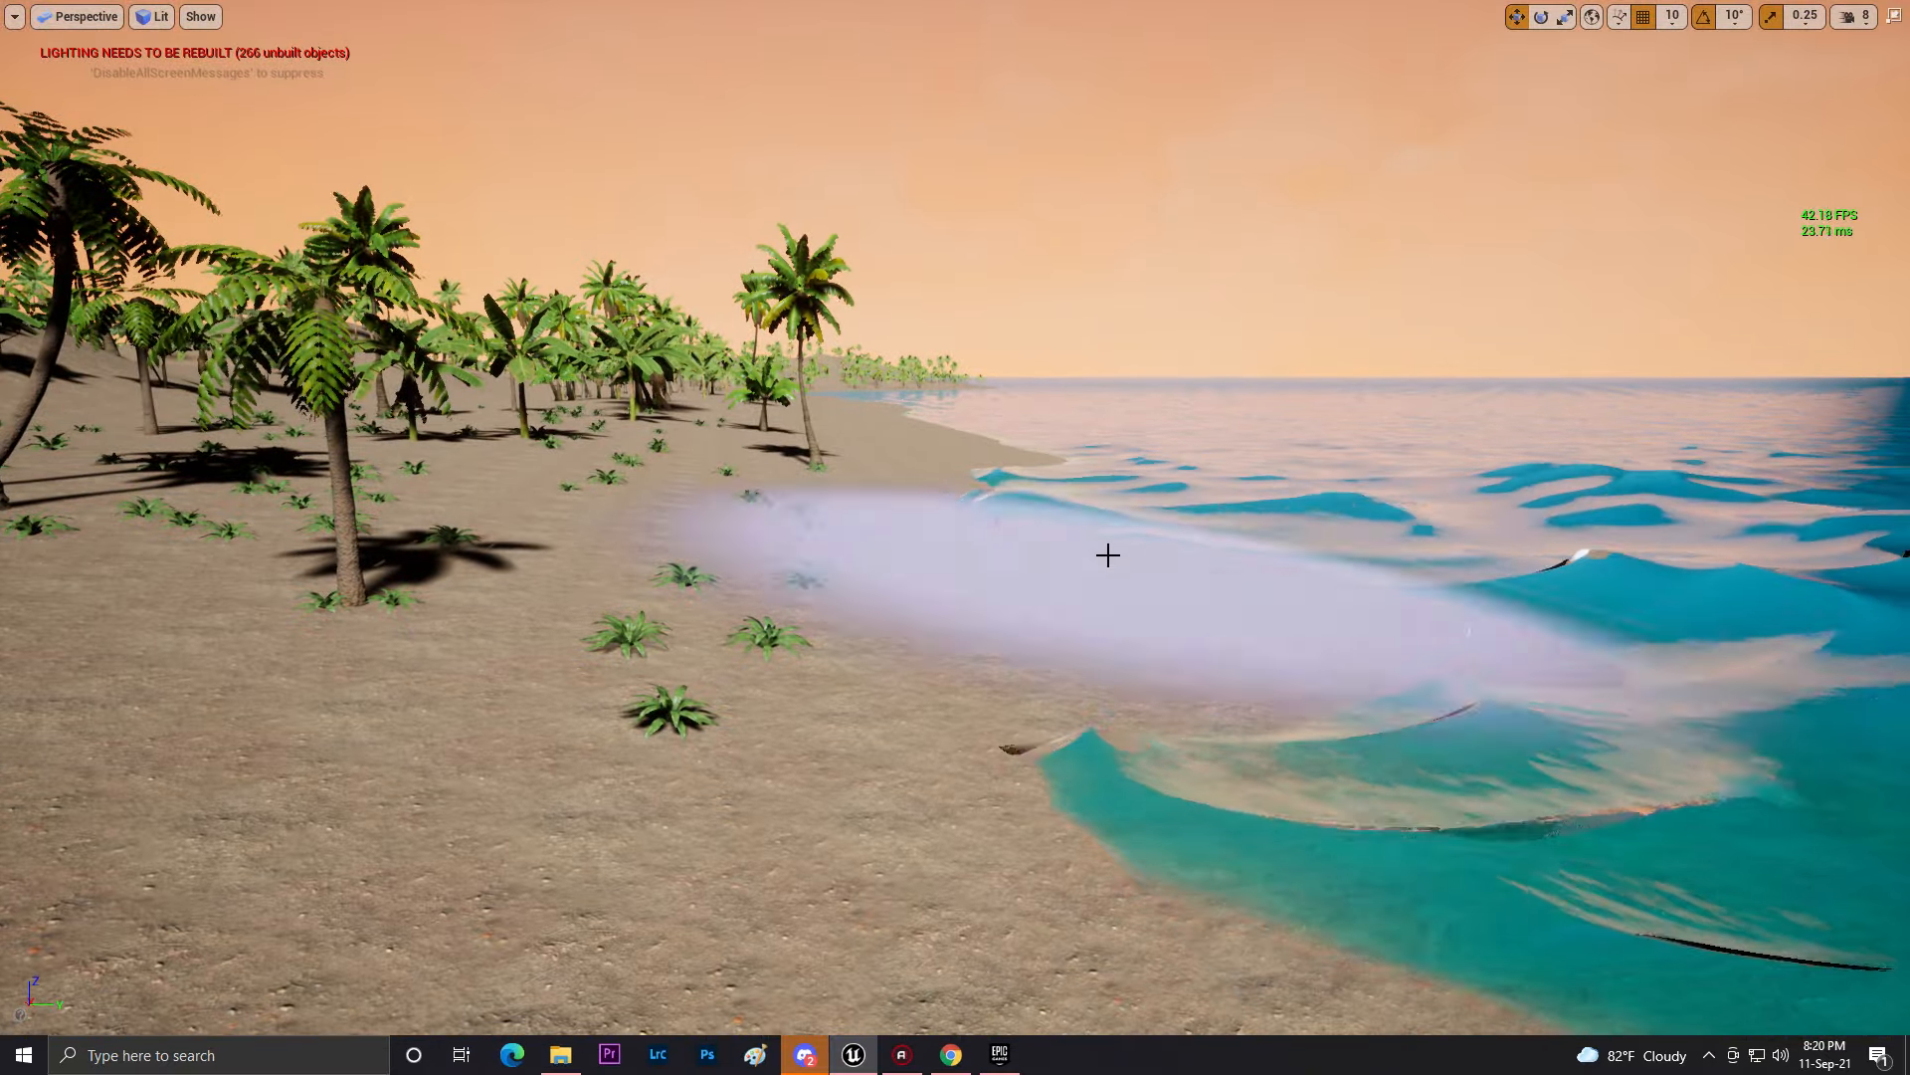
{"action": "right_click_drag", "start_coordinate": [1207, 469], "coordinate": [1184, 498]}
{"action": "key", "text": "s"}
- Leave the full-screen viewport, return to selection mode and select the WaterBodyOcean actor
{"action": "key", "text": "F11"}
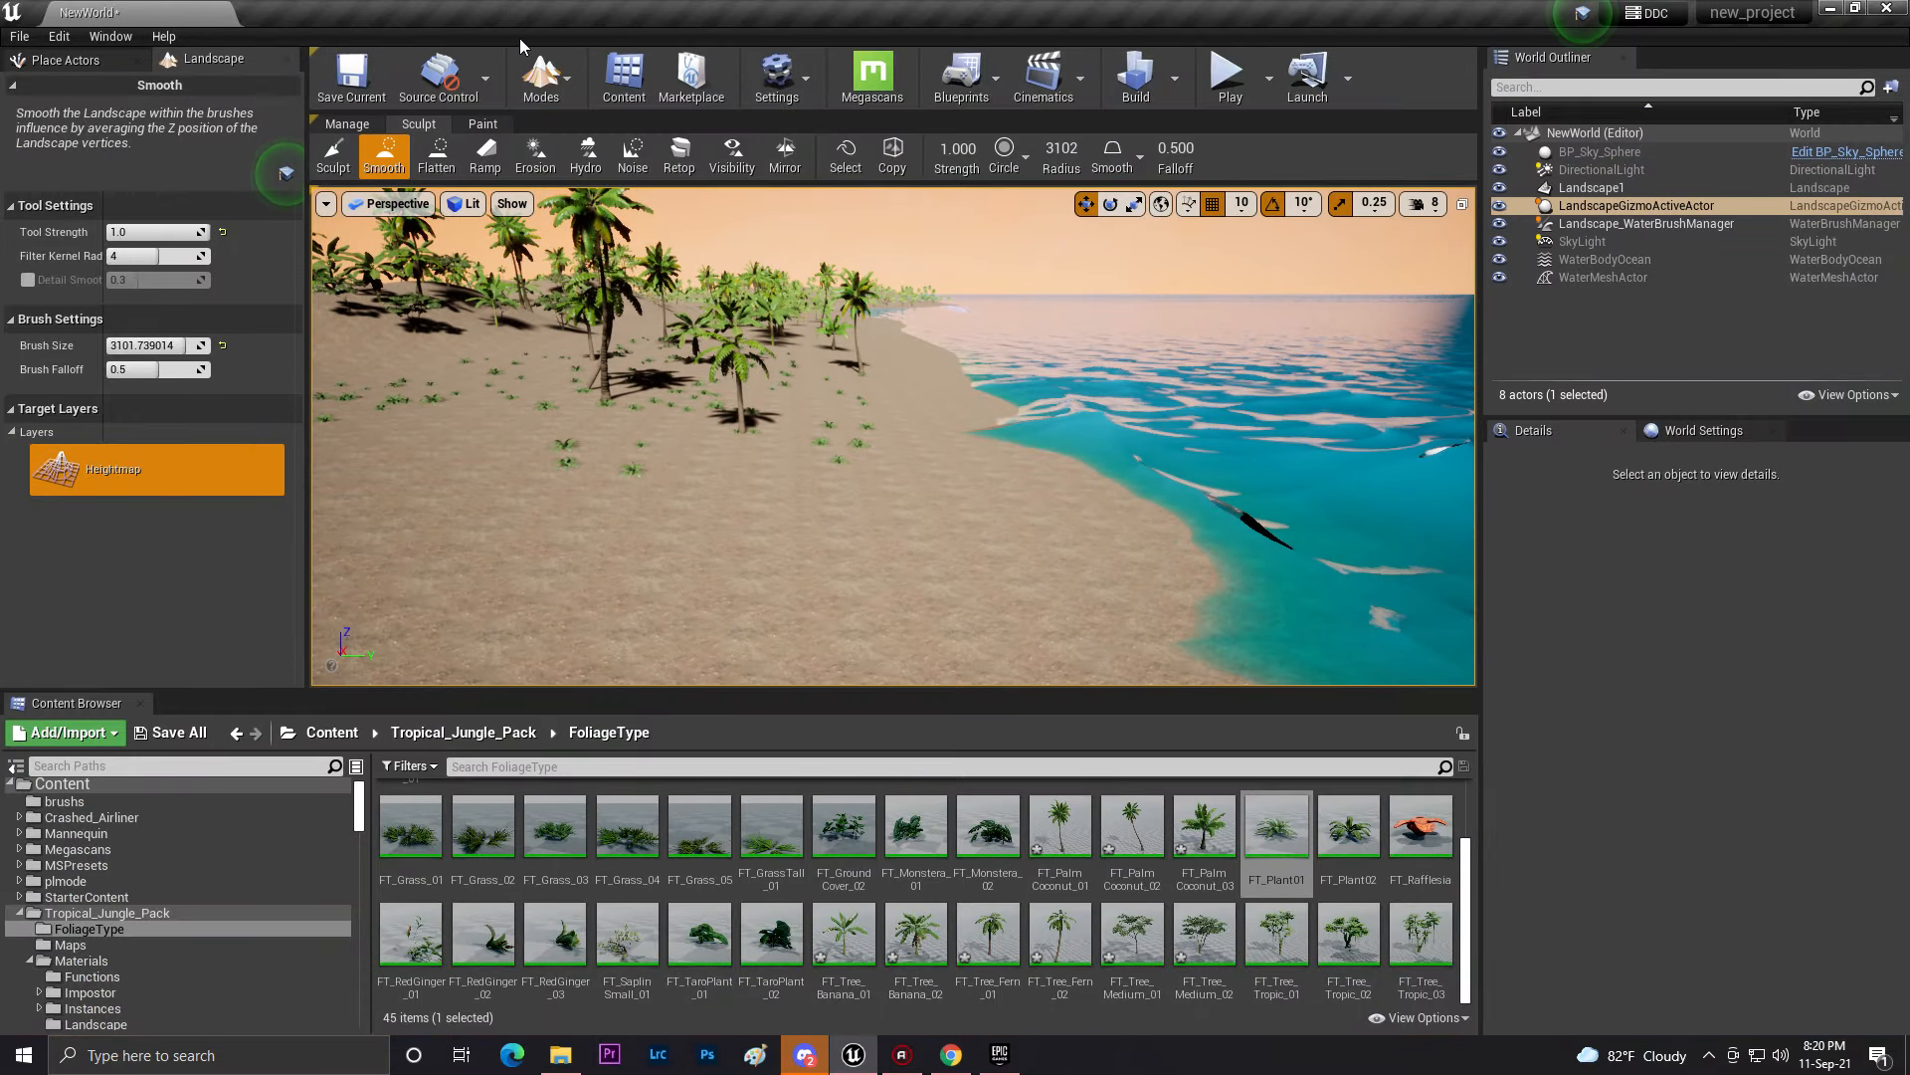
{"action": "left_click", "coordinate": [573, 134]}
{"action": "left_click", "coordinate": [1194, 448]}
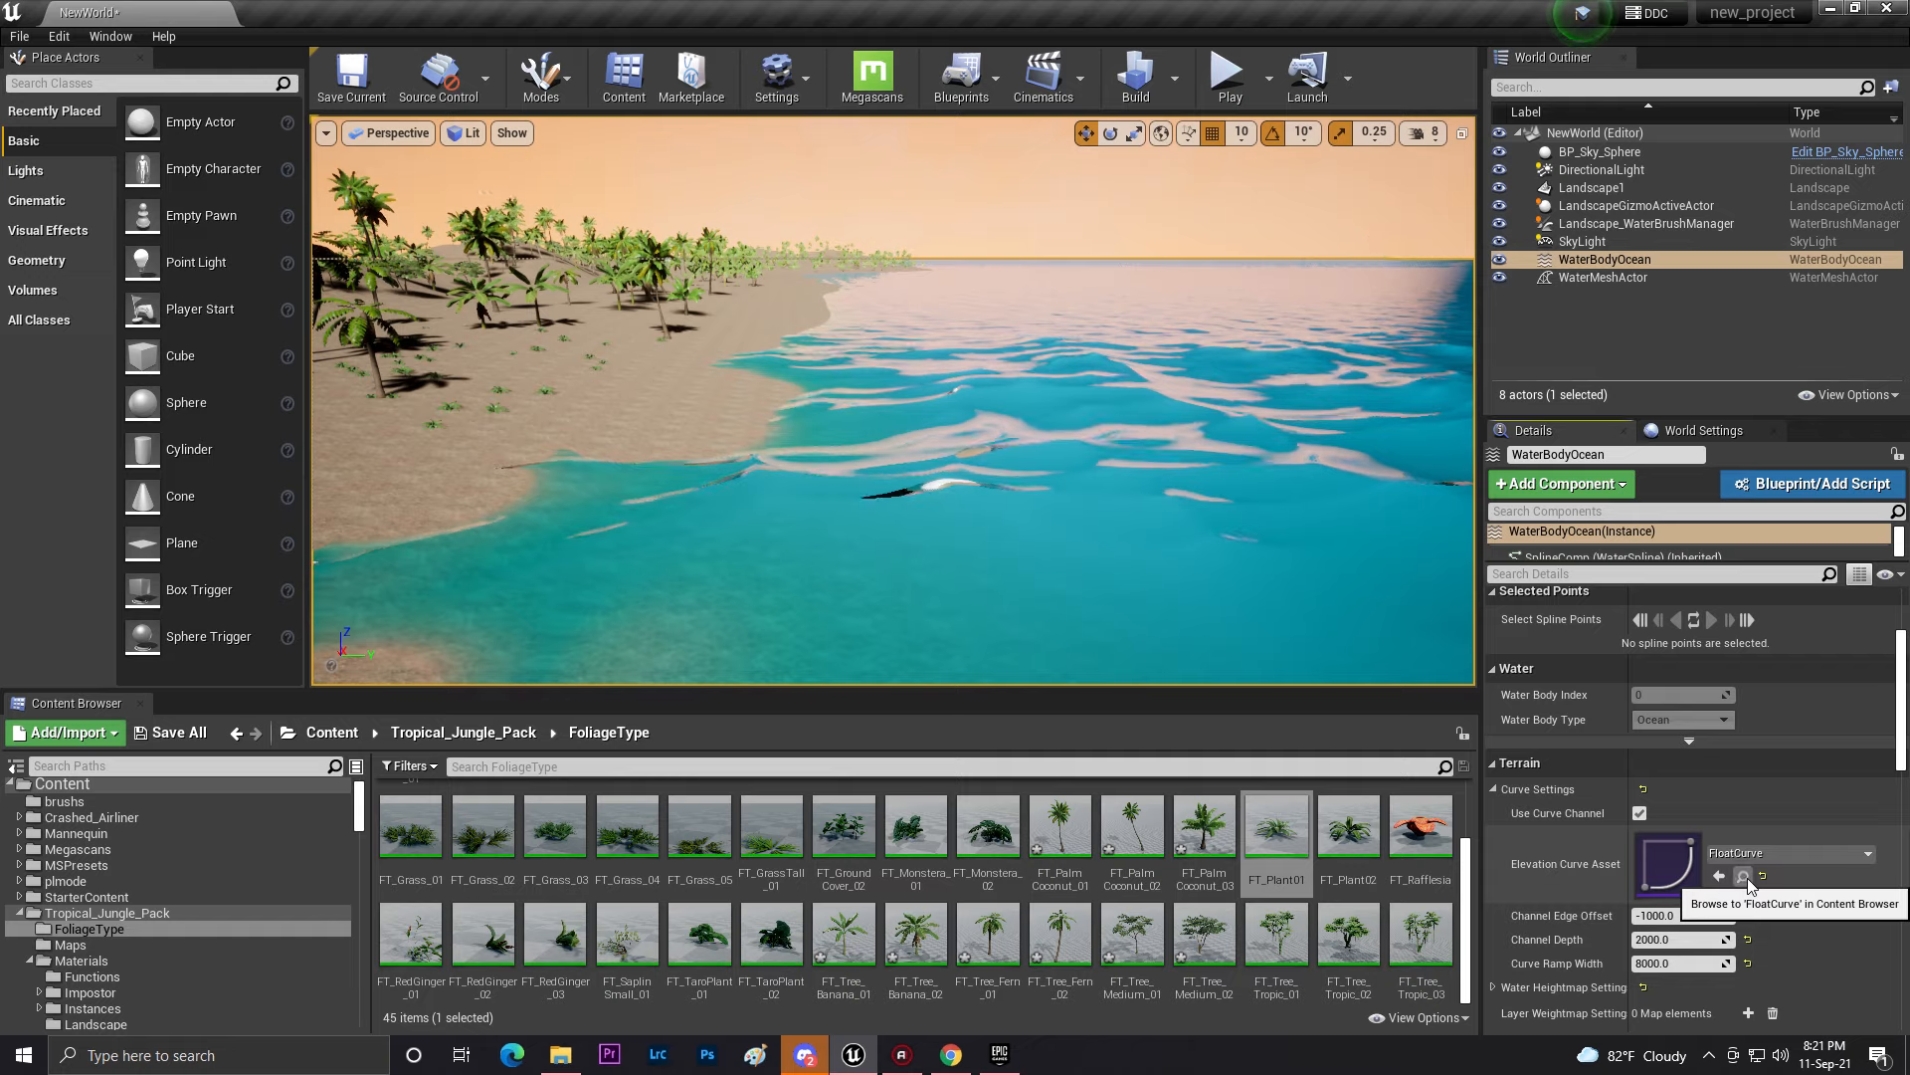
- Locate the ocean's elevation curve asset and inspect the FloatCurve and FloatCurve_WaterBodyIsland curves
{"action": "left_click", "coordinate": [1743, 876]}
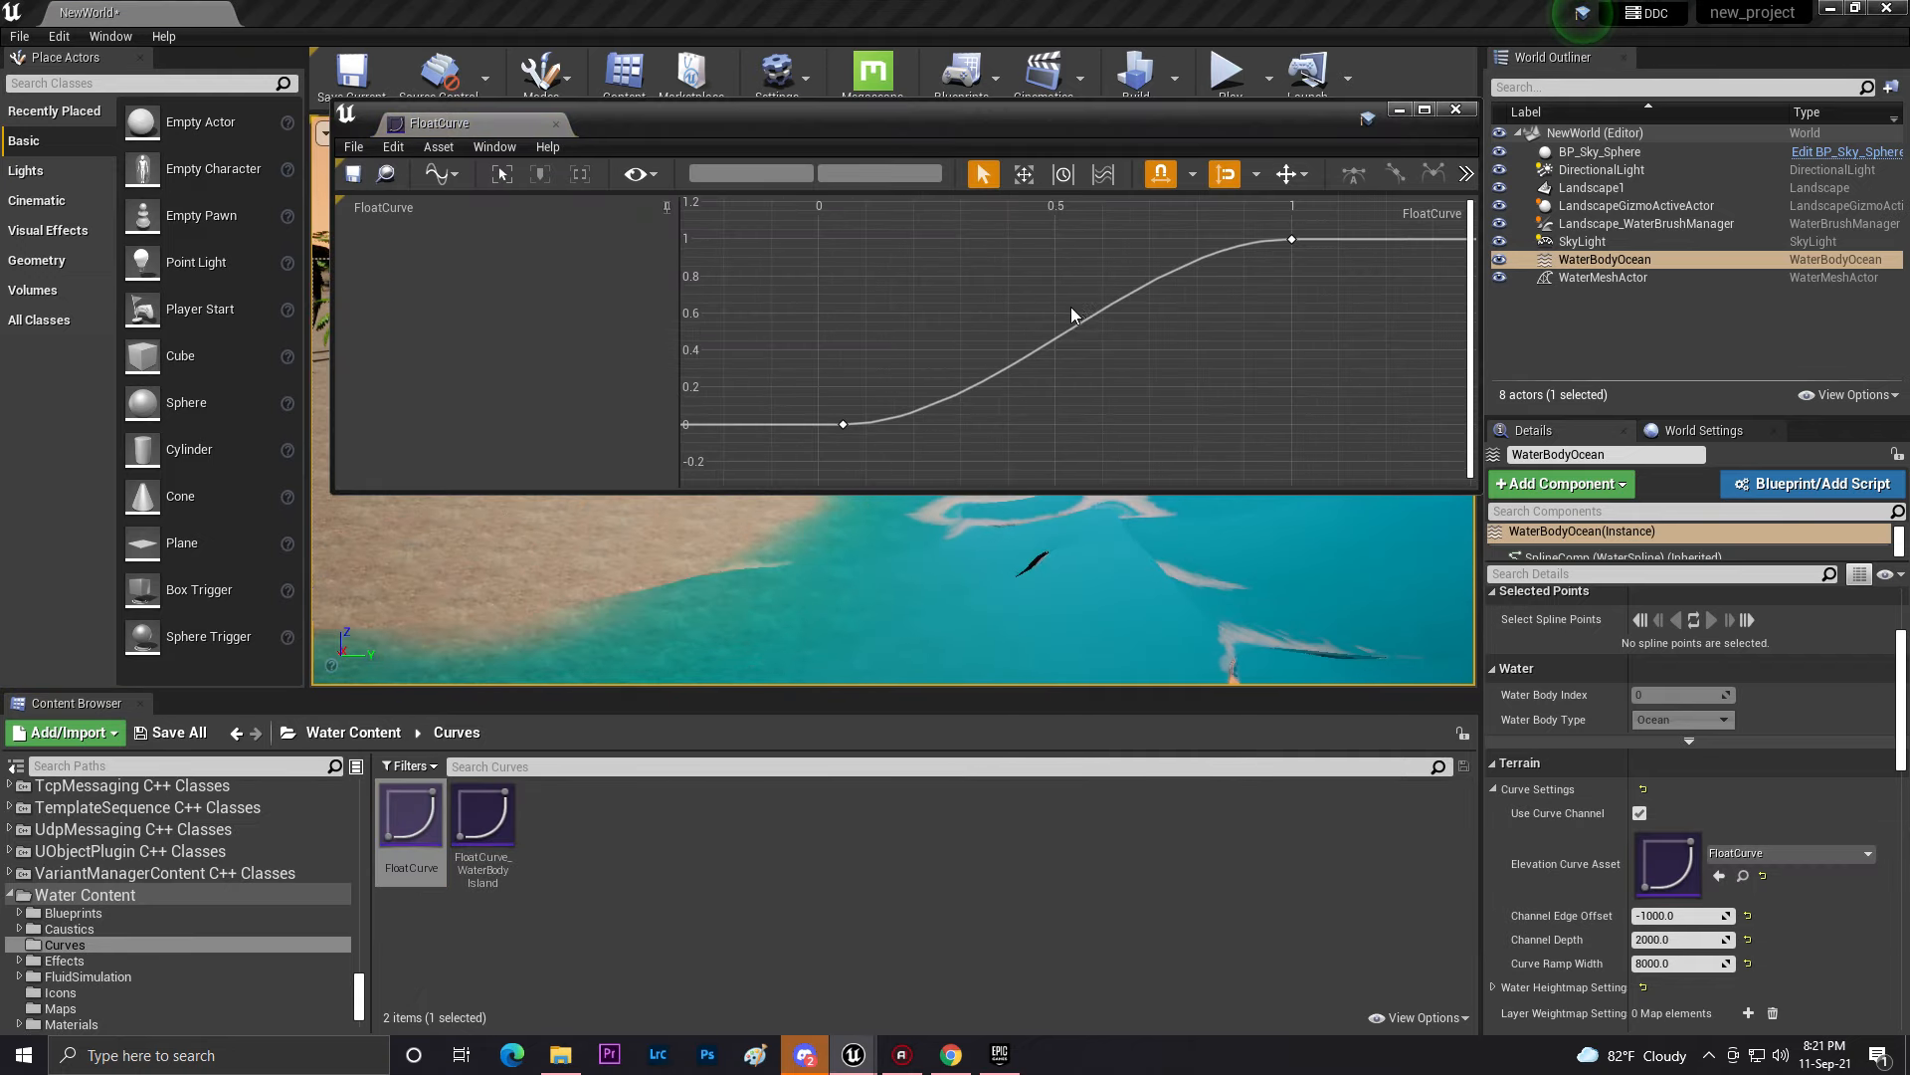
{"action": "left_click", "coordinate": [1451, 112]}
{"action": "double_click", "coordinate": [482, 826]}
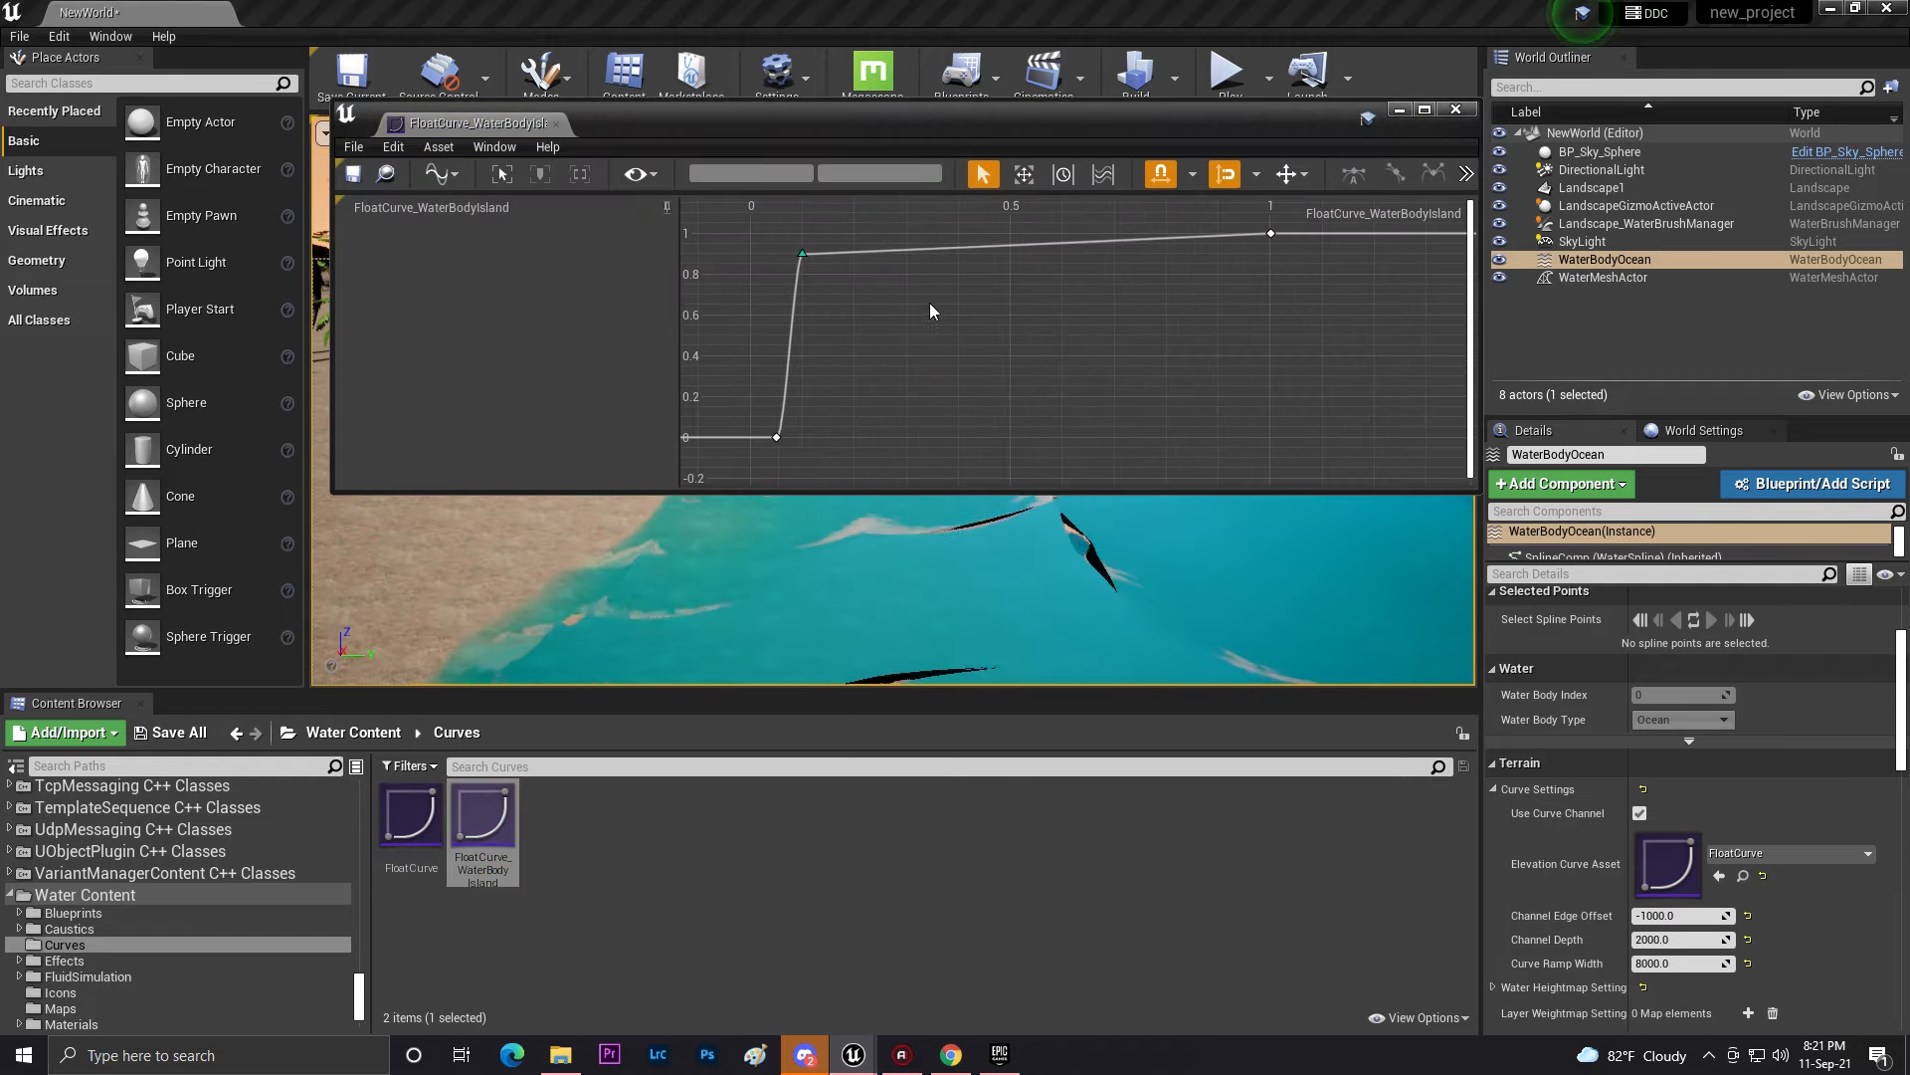
{"action": "left_click", "coordinate": [1451, 113]}
- Locate the GerstnerWaves_Ocean asset through the ocean's wave source settings and open it for editing
{"action": "scroll", "coordinate": [1688, 748], "scroll_direction": "up", "scroll_amount": 2}
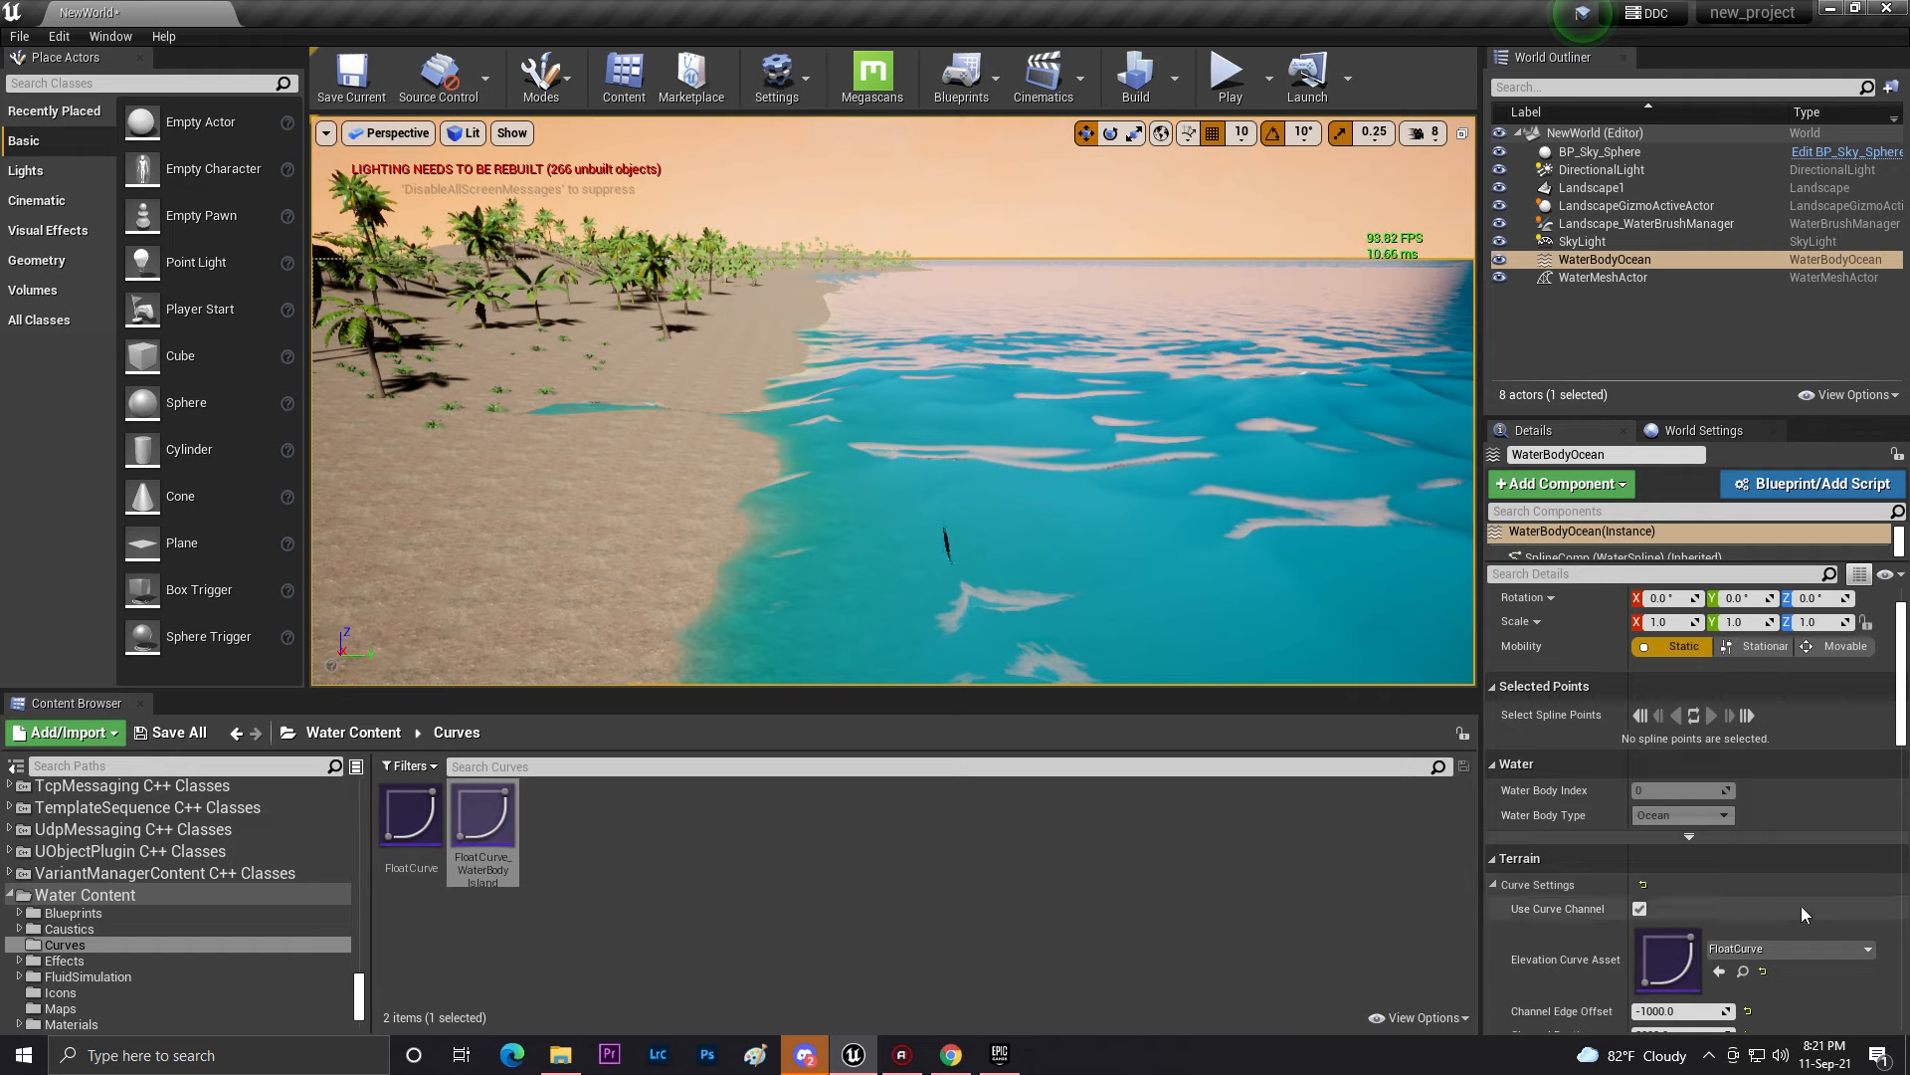
{"action": "scroll", "coordinate": [1709, 835], "scroll_direction": "down", "scroll_amount": 10}
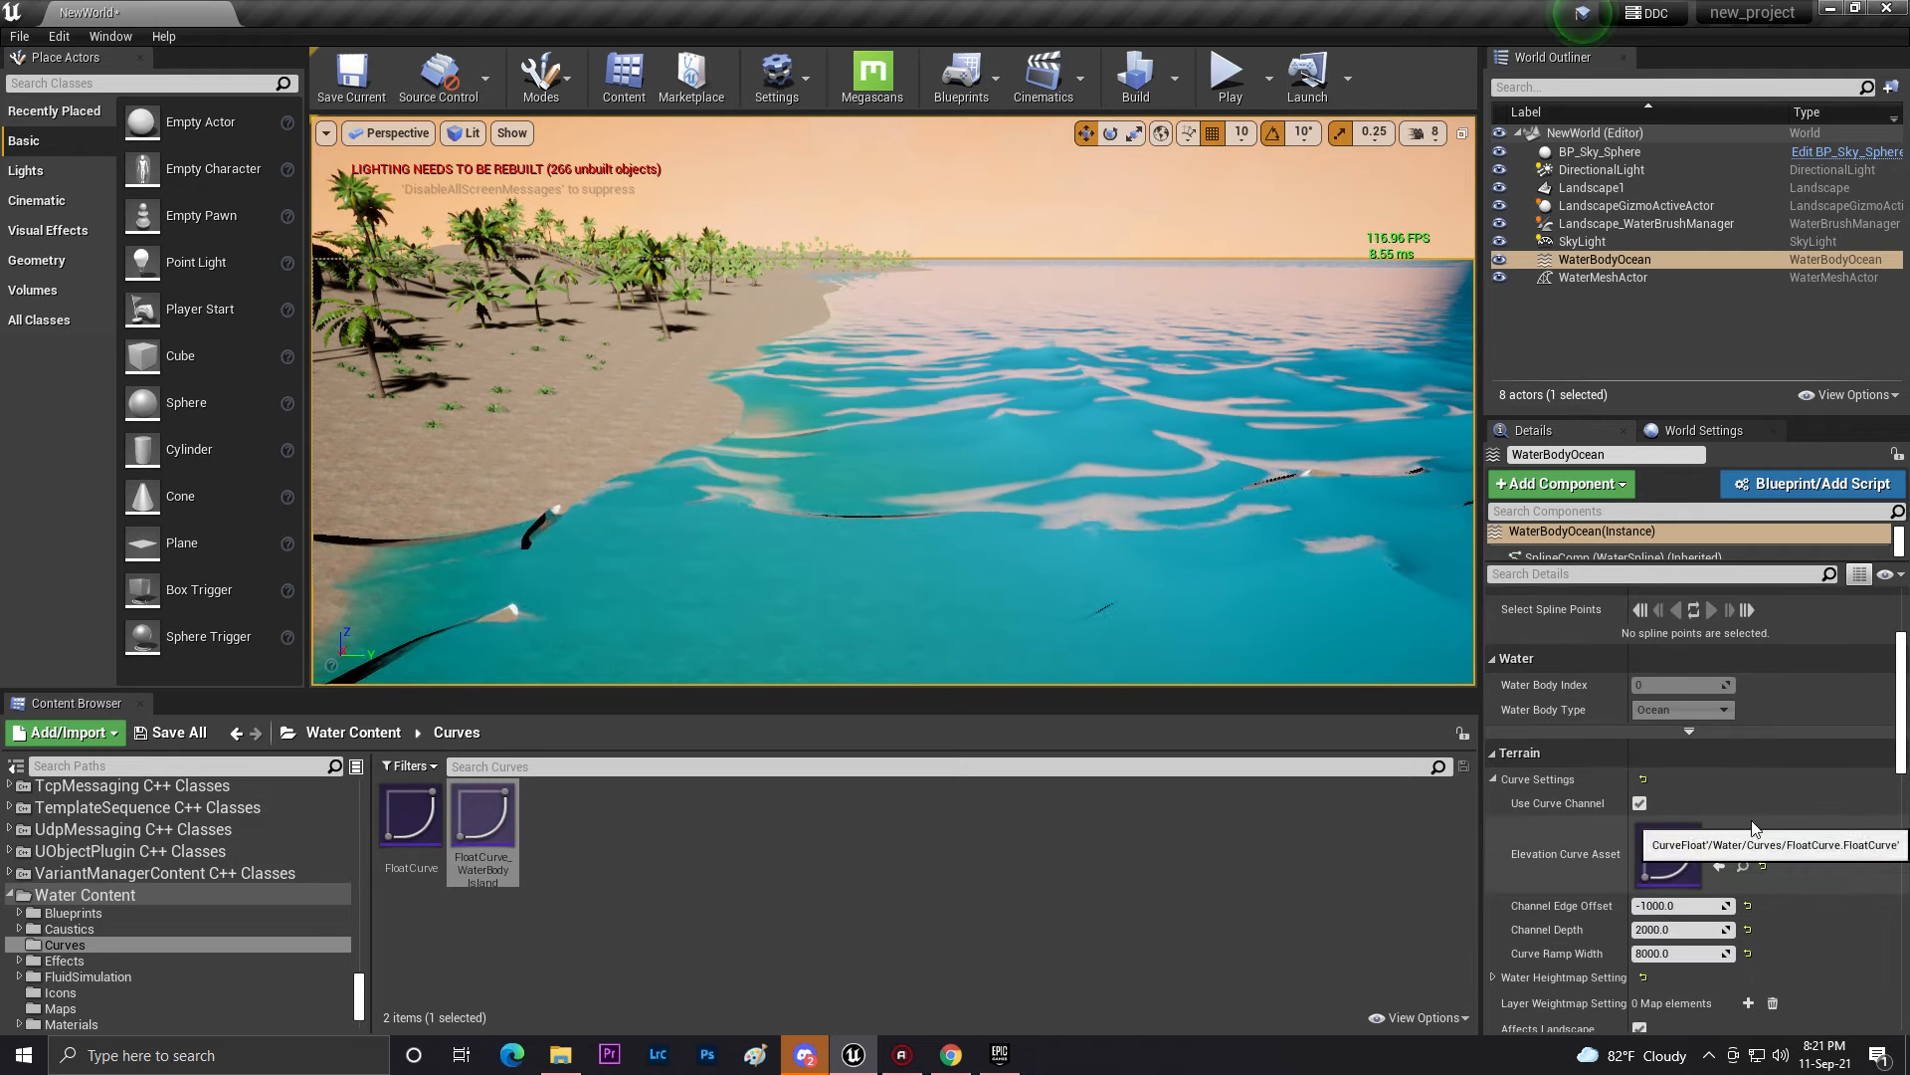
{"action": "scroll", "coordinate": [1743, 830], "scroll_direction": "down", "scroll_amount": 4}
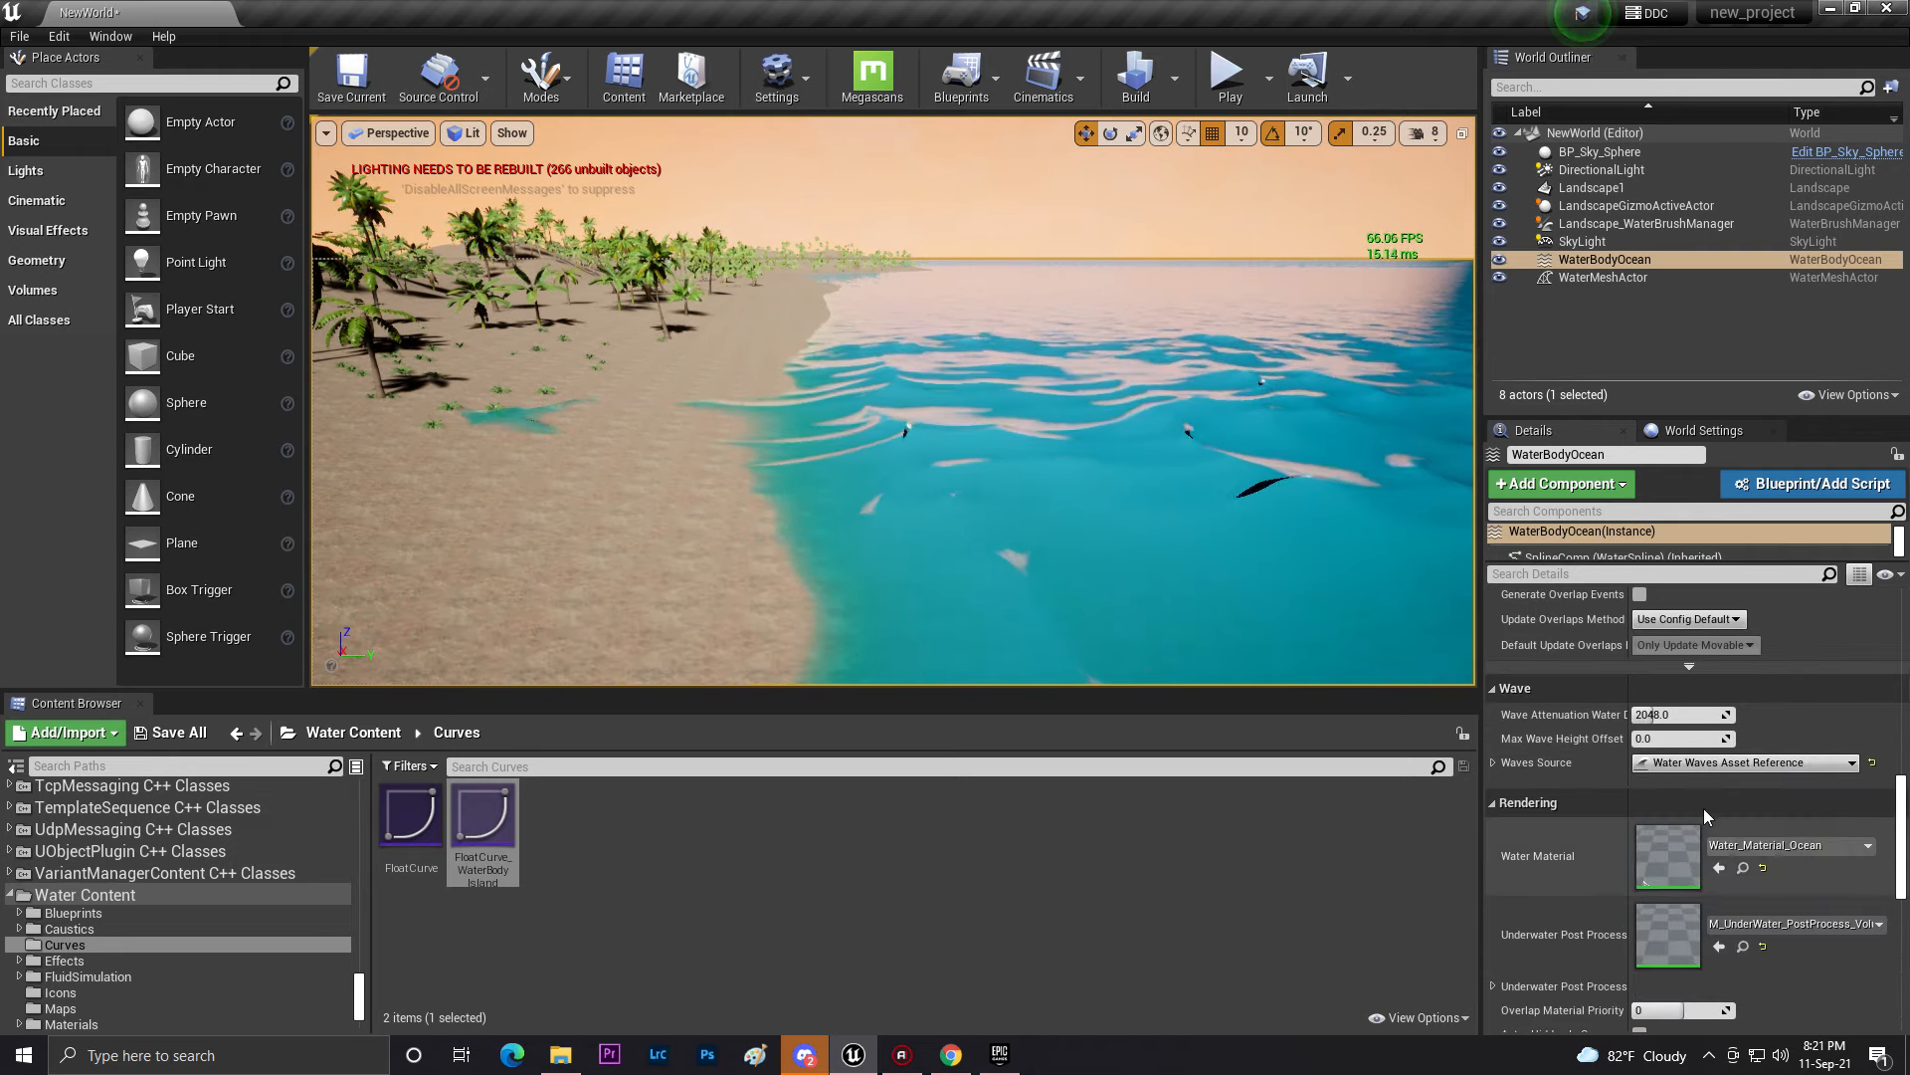
{"action": "left_click", "coordinate": [1493, 762]}
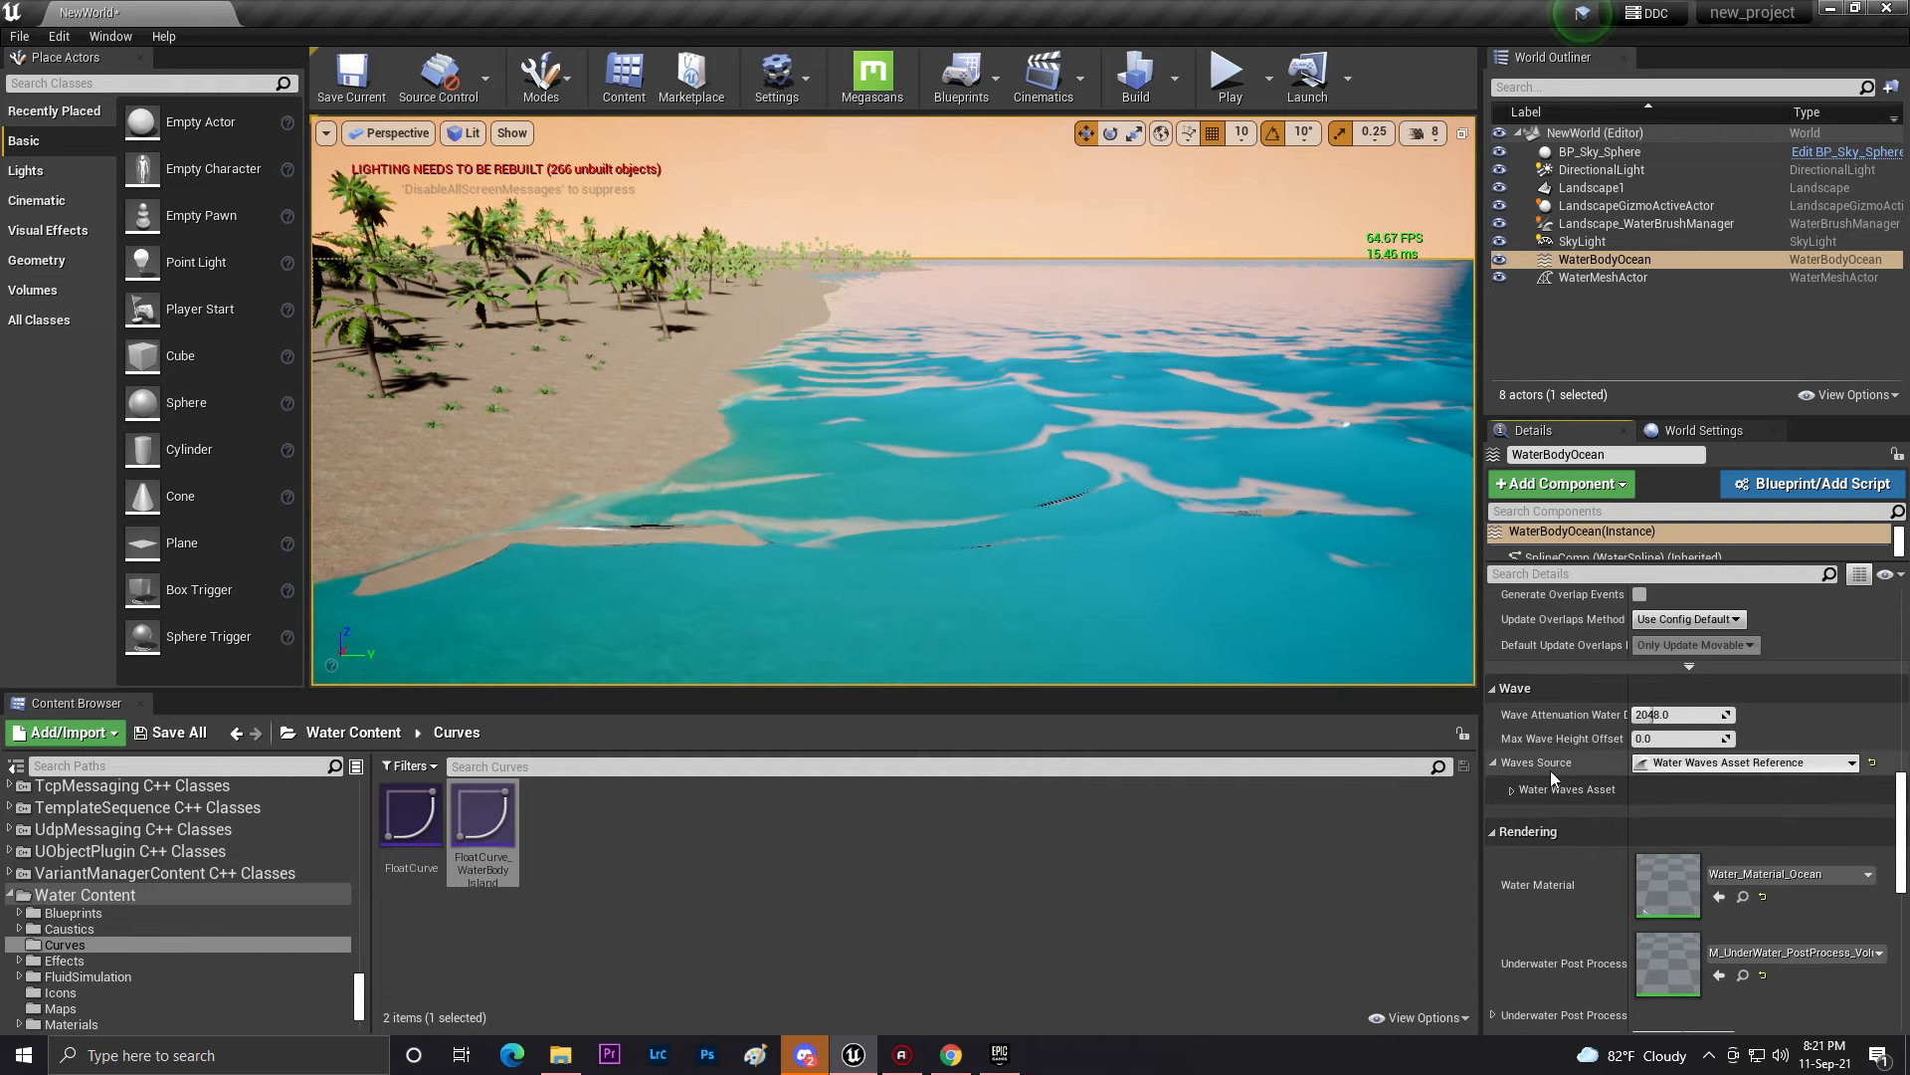
{"action": "left_click", "coordinate": [1511, 789]}
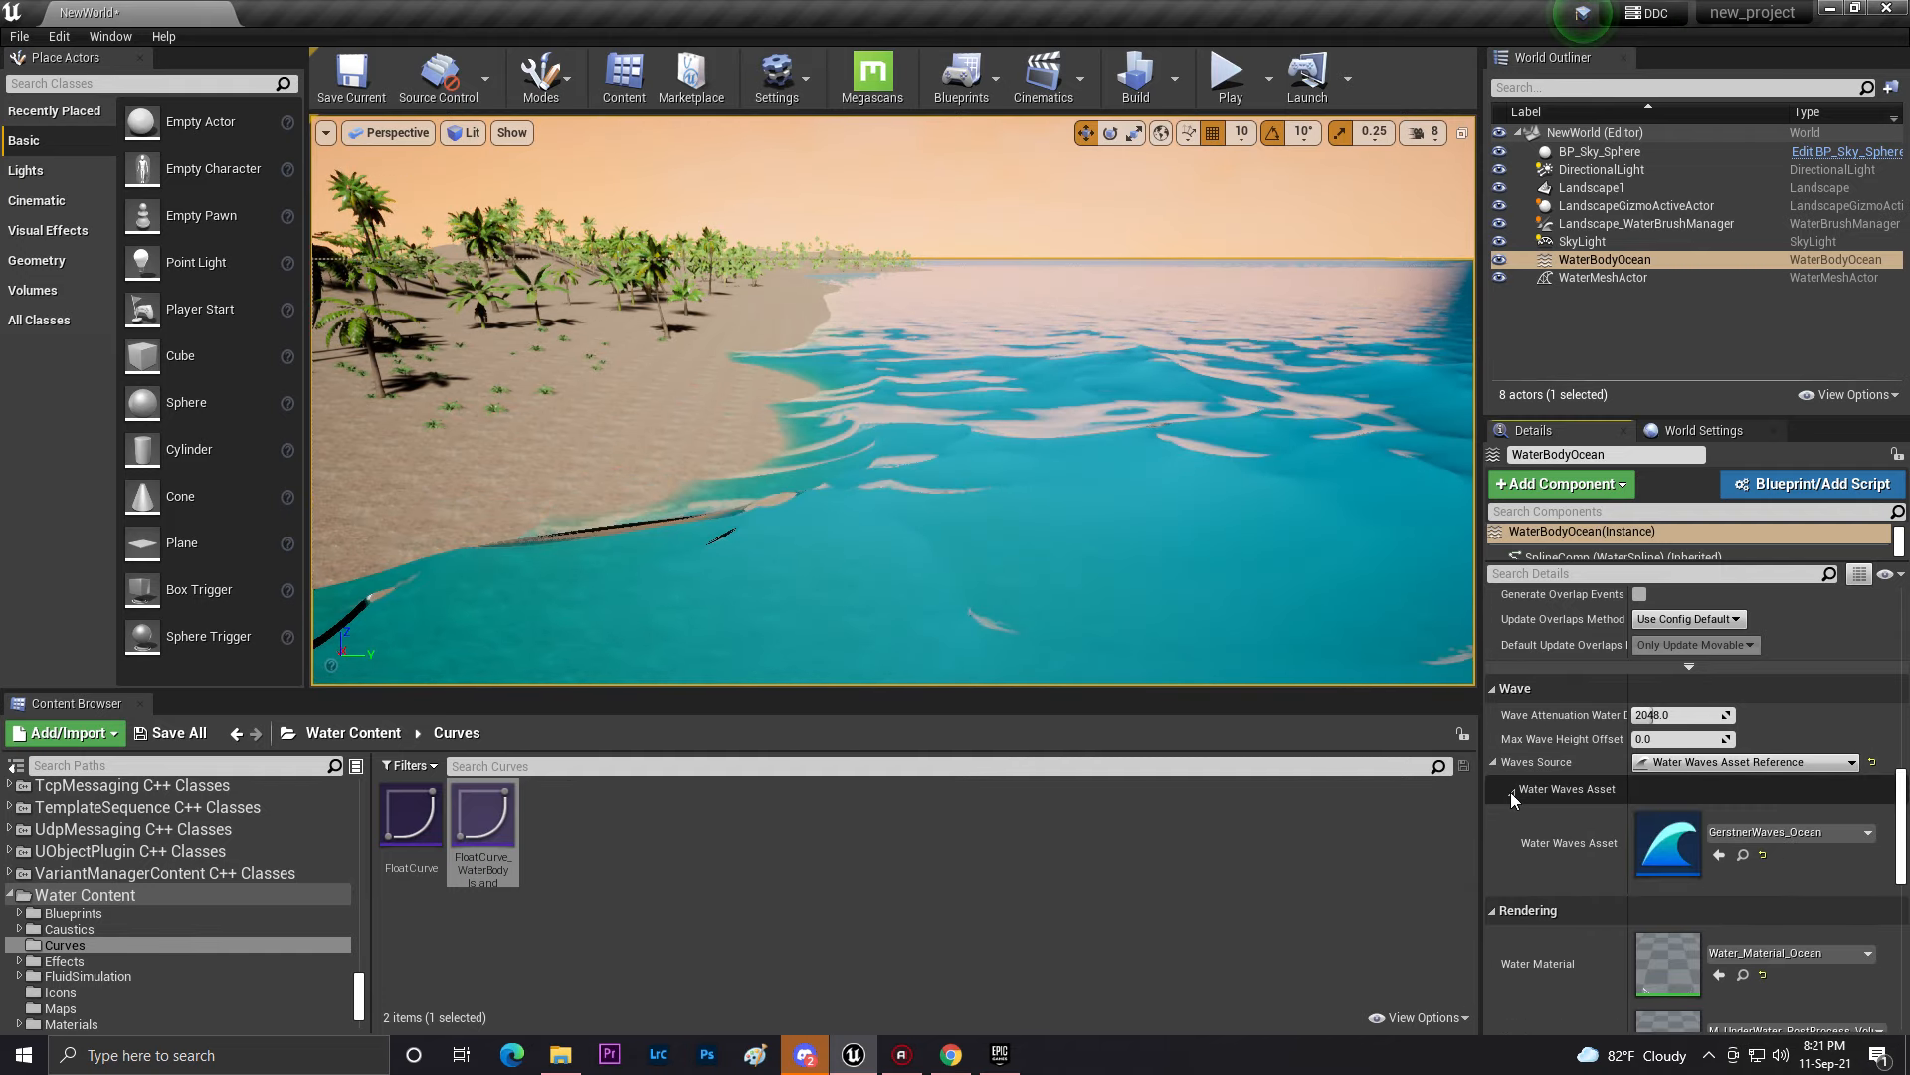
{"action": "left_click", "coordinate": [1742, 855]}
{"action": "double_click", "coordinate": [499, 816]}
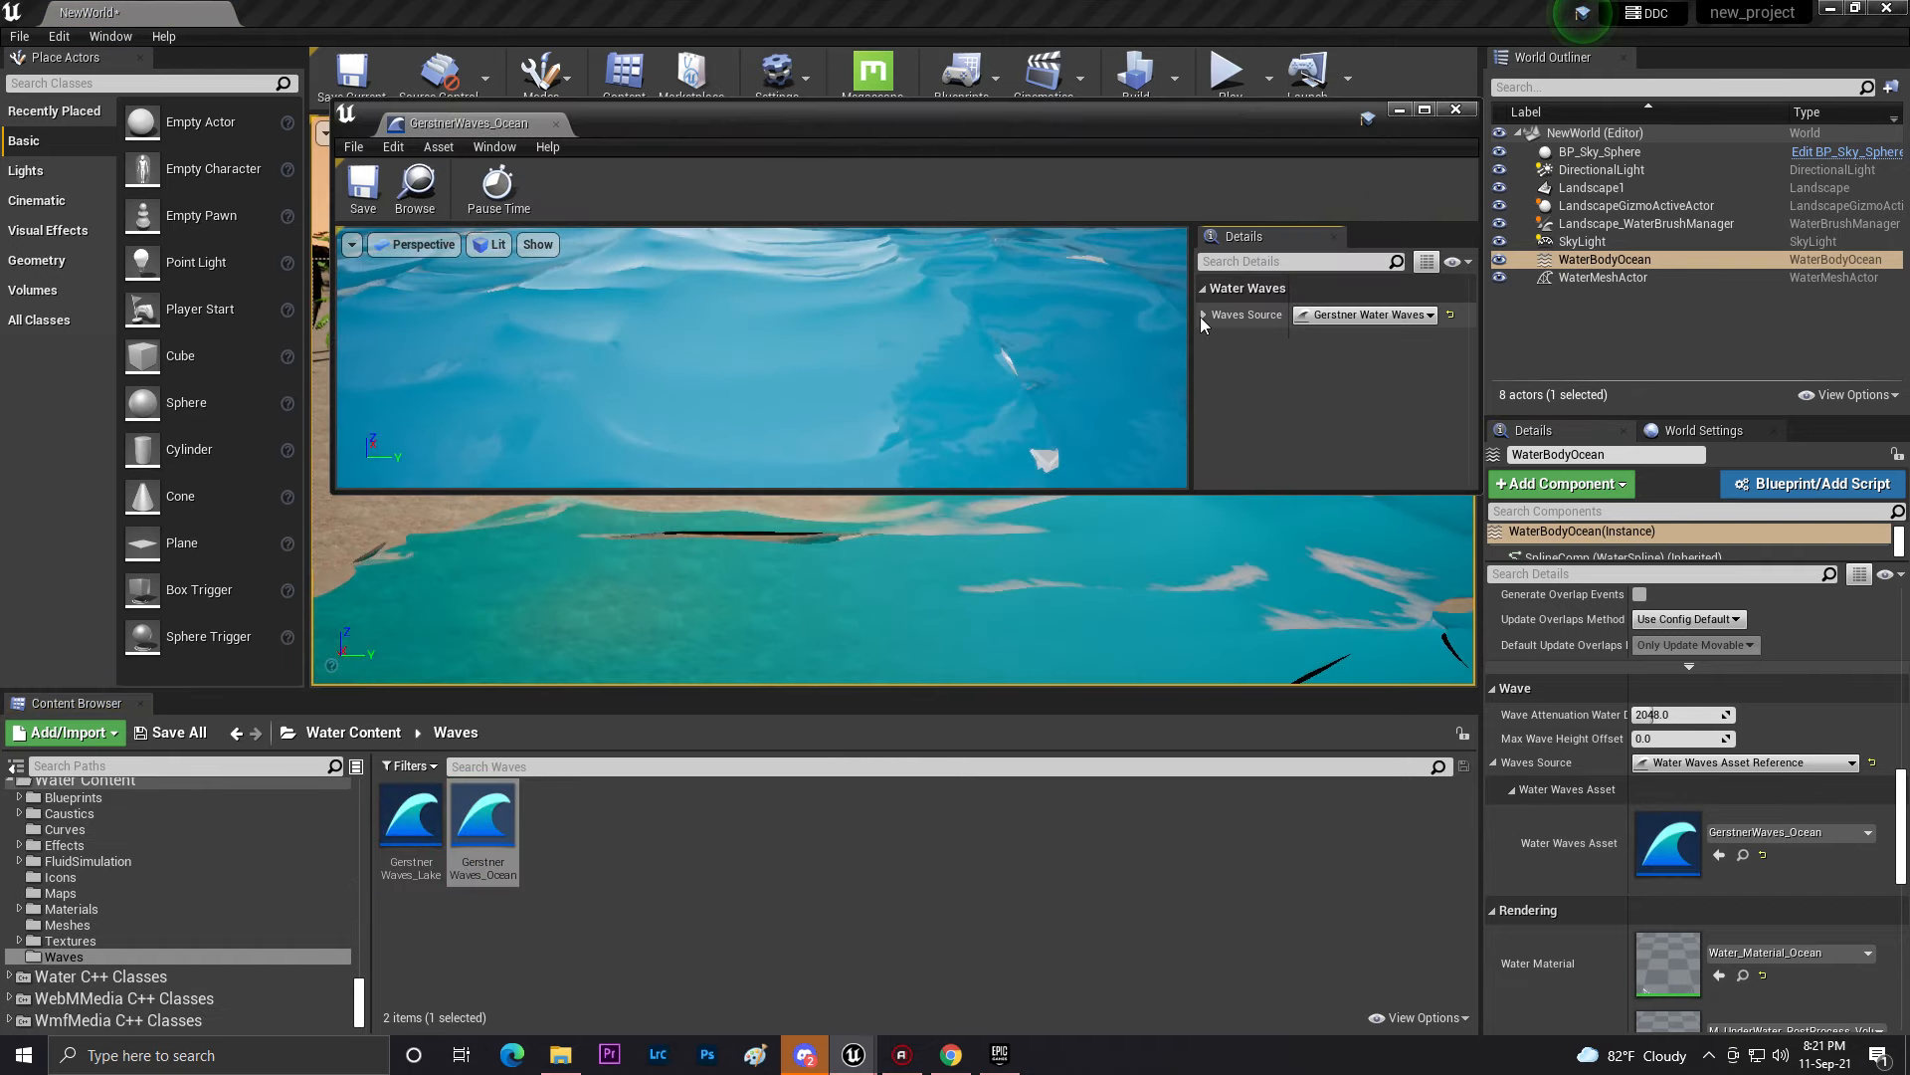
- Expand the Gerstner wave generator settings and maximize the wave editor, checking the level before returning to it
{"action": "left_click", "coordinate": [1222, 342]}
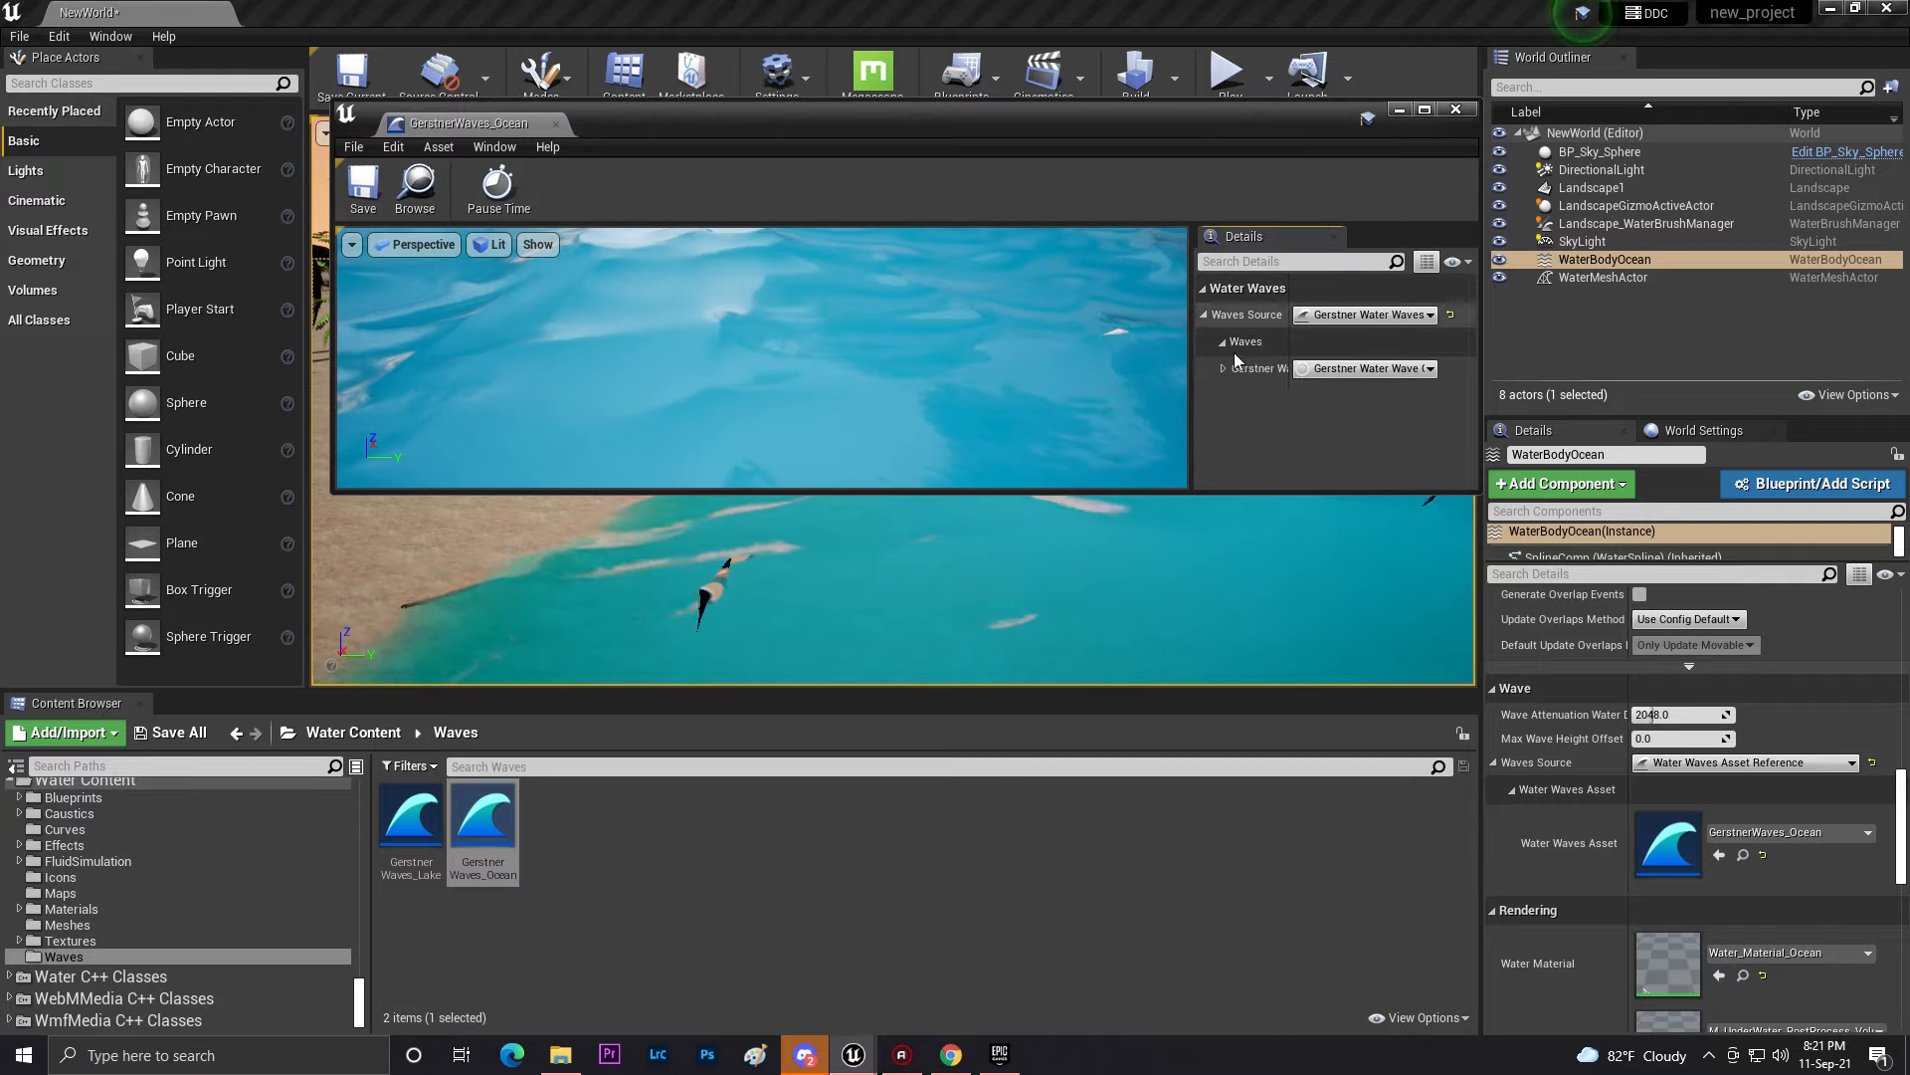
{"action": "left_click", "coordinate": [1223, 368]}
{"action": "left_click", "coordinate": [1425, 110]}
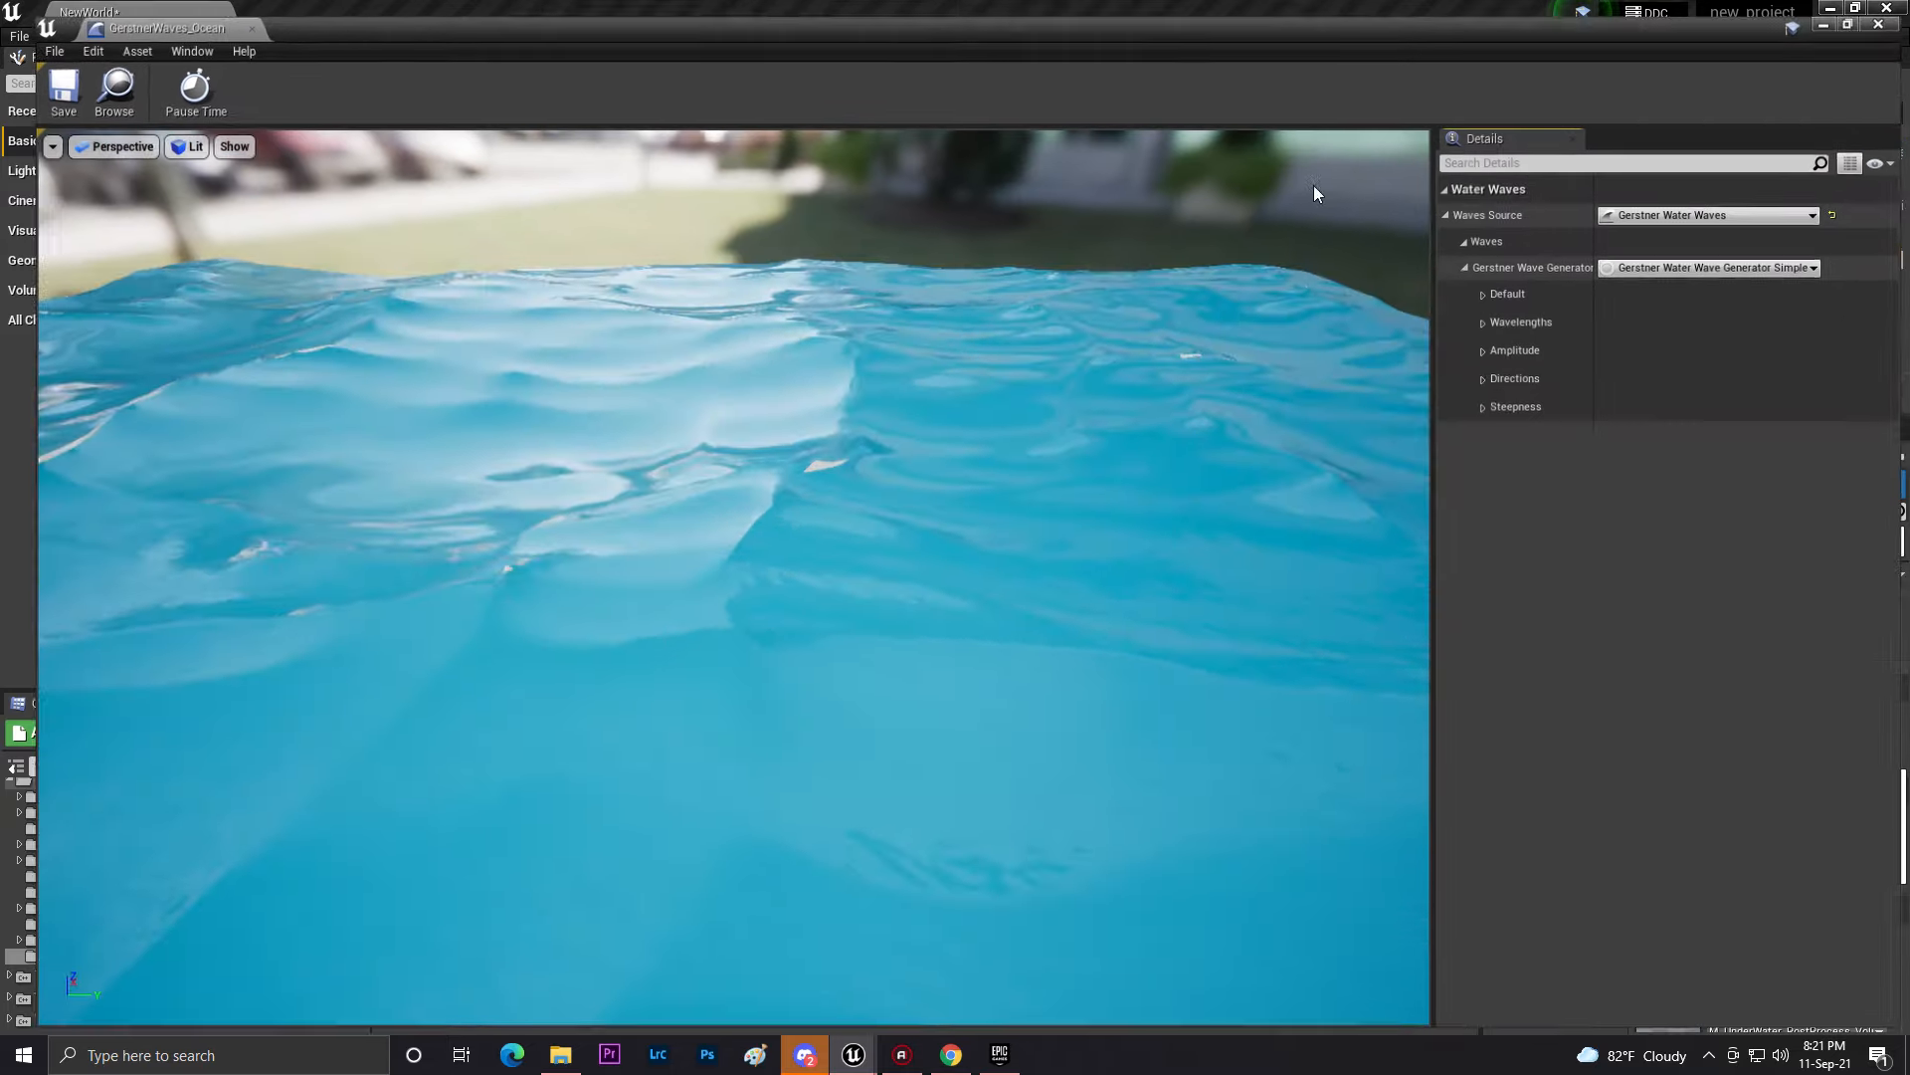
{"action": "right_click_drag", "start_coordinate": [981, 461], "coordinate": [995, 528]}
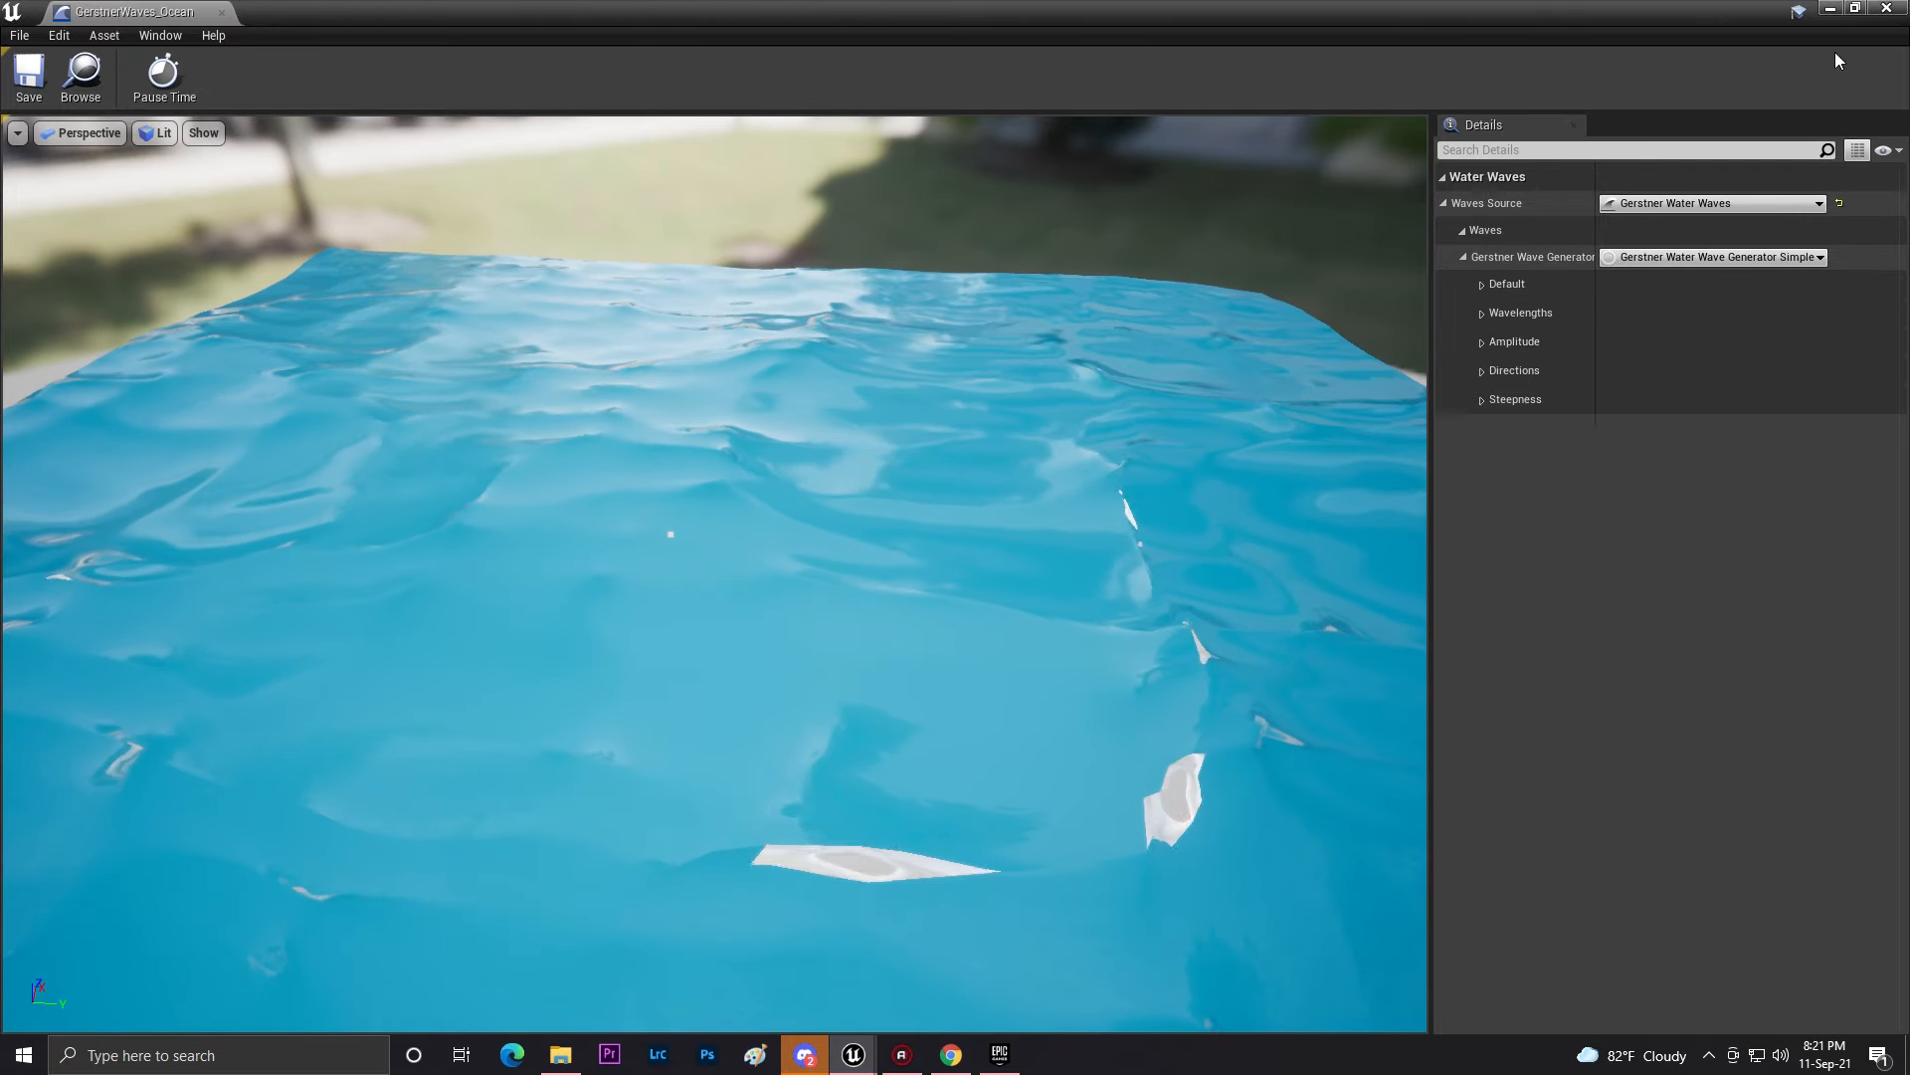
{"action": "left_click", "coordinate": [1829, 10]}
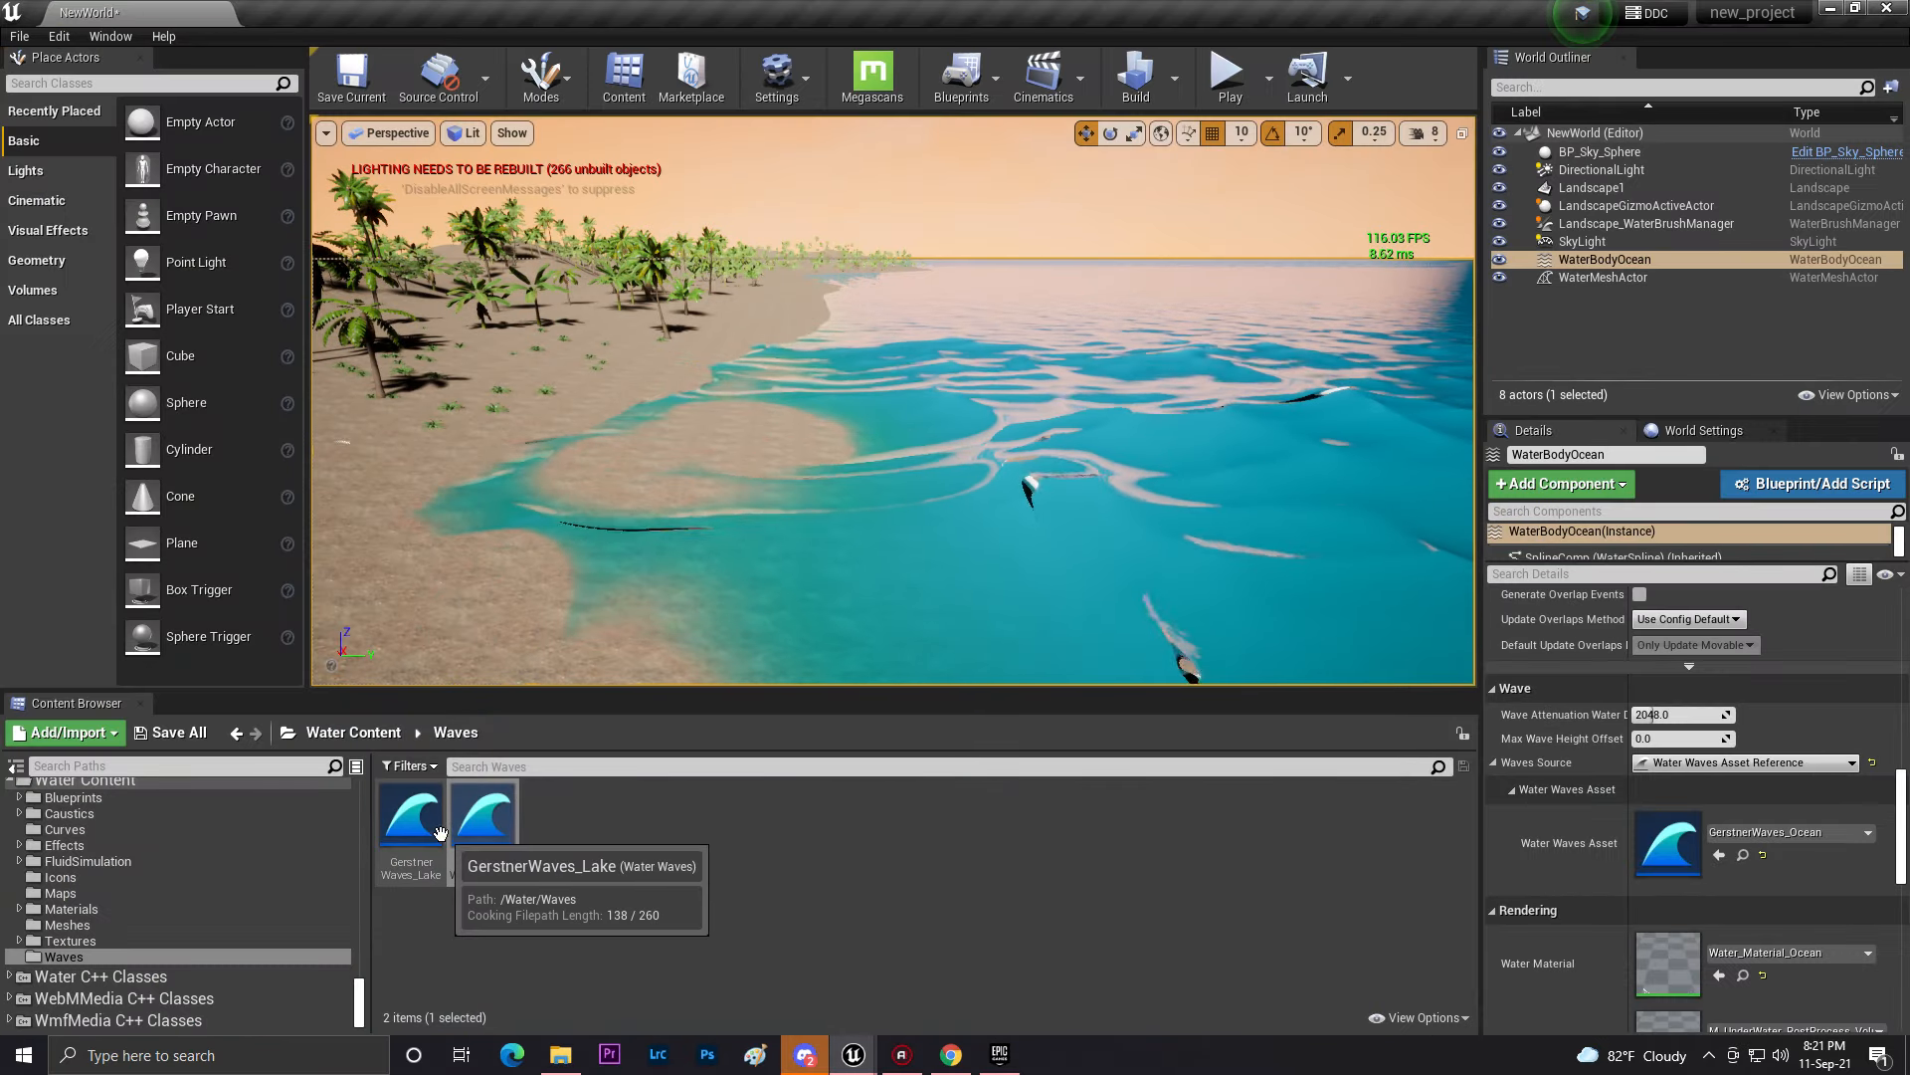
{"action": "double_click", "coordinate": [498, 817]}
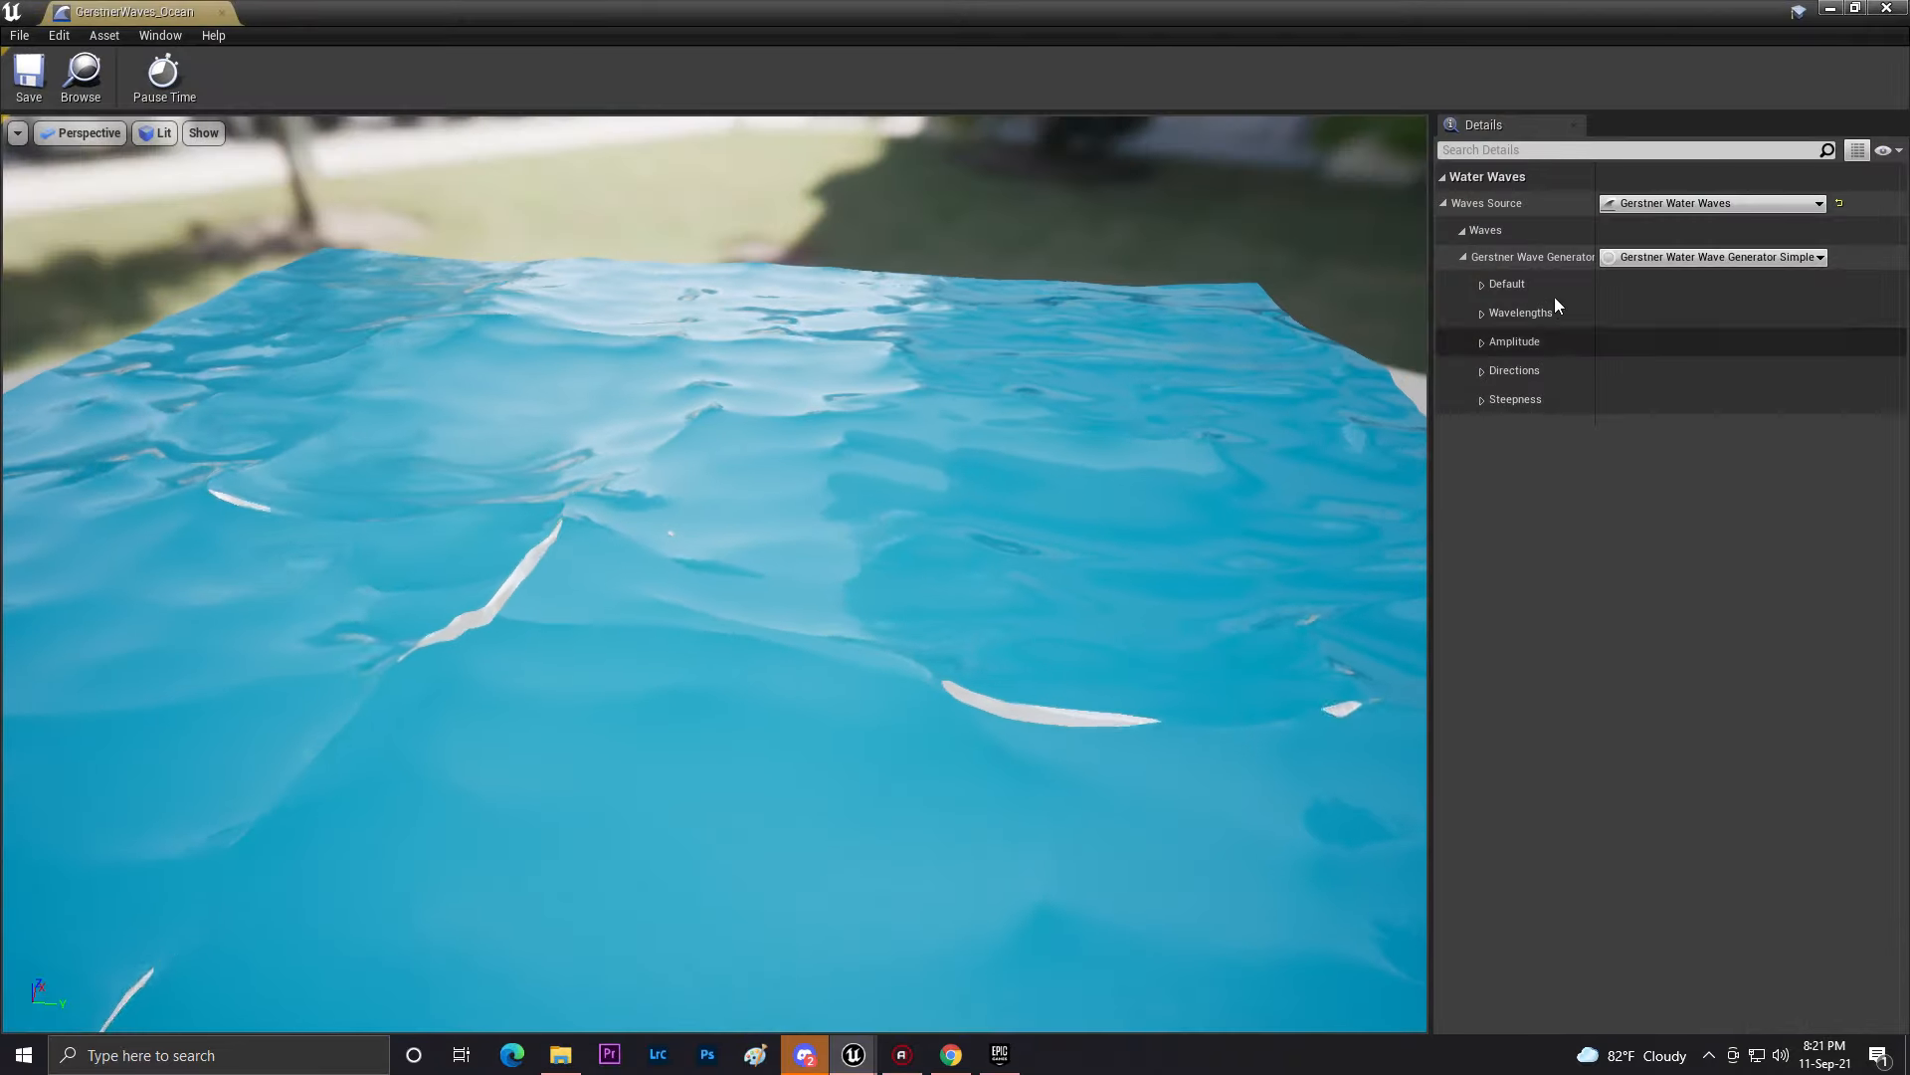
- Expand the Wavelengths, Amplitude, Directions, Steepness and Default groups of the wave generator
{"action": "left_click", "coordinate": [1483, 313]}
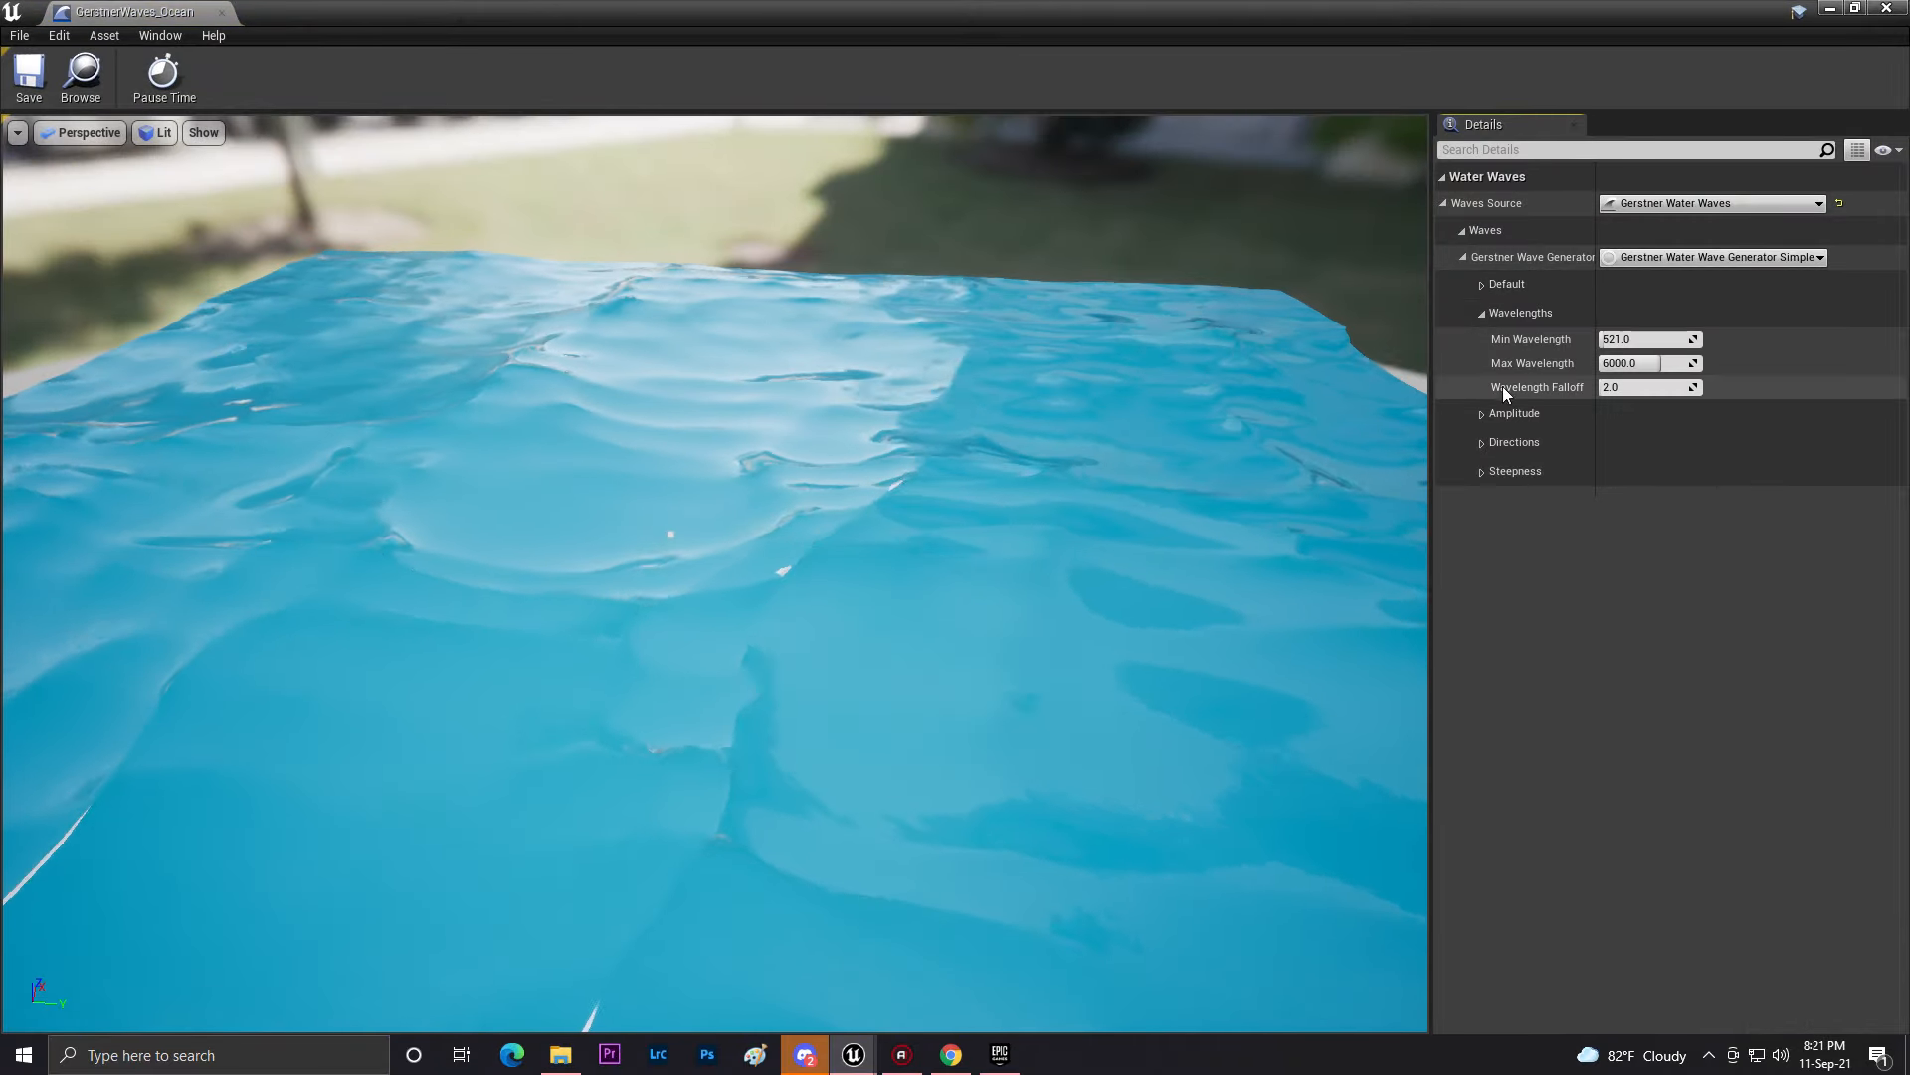
{"action": "left_click", "coordinate": [1485, 418]}
{"action": "left_click", "coordinate": [1483, 513]}
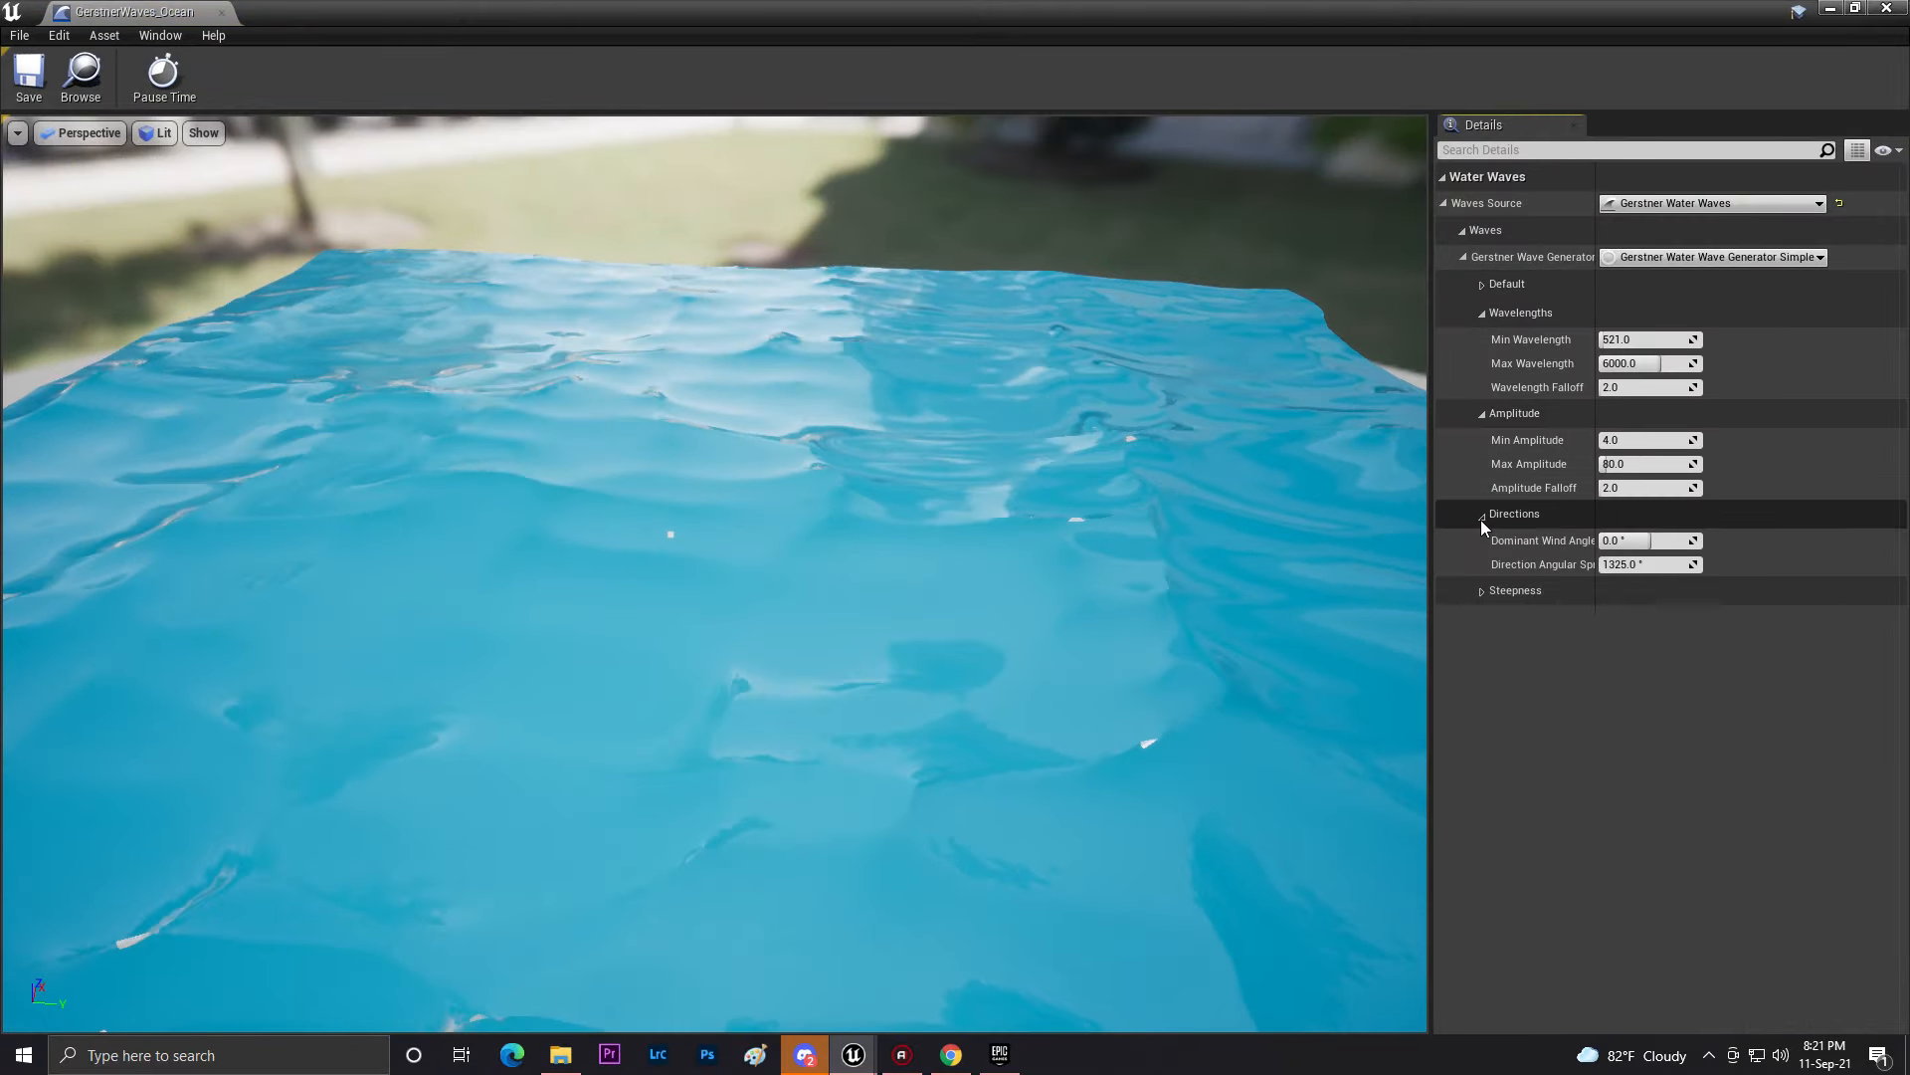
{"action": "left_click", "coordinate": [1482, 590]}
{"action": "left_click", "coordinate": [1482, 284]}
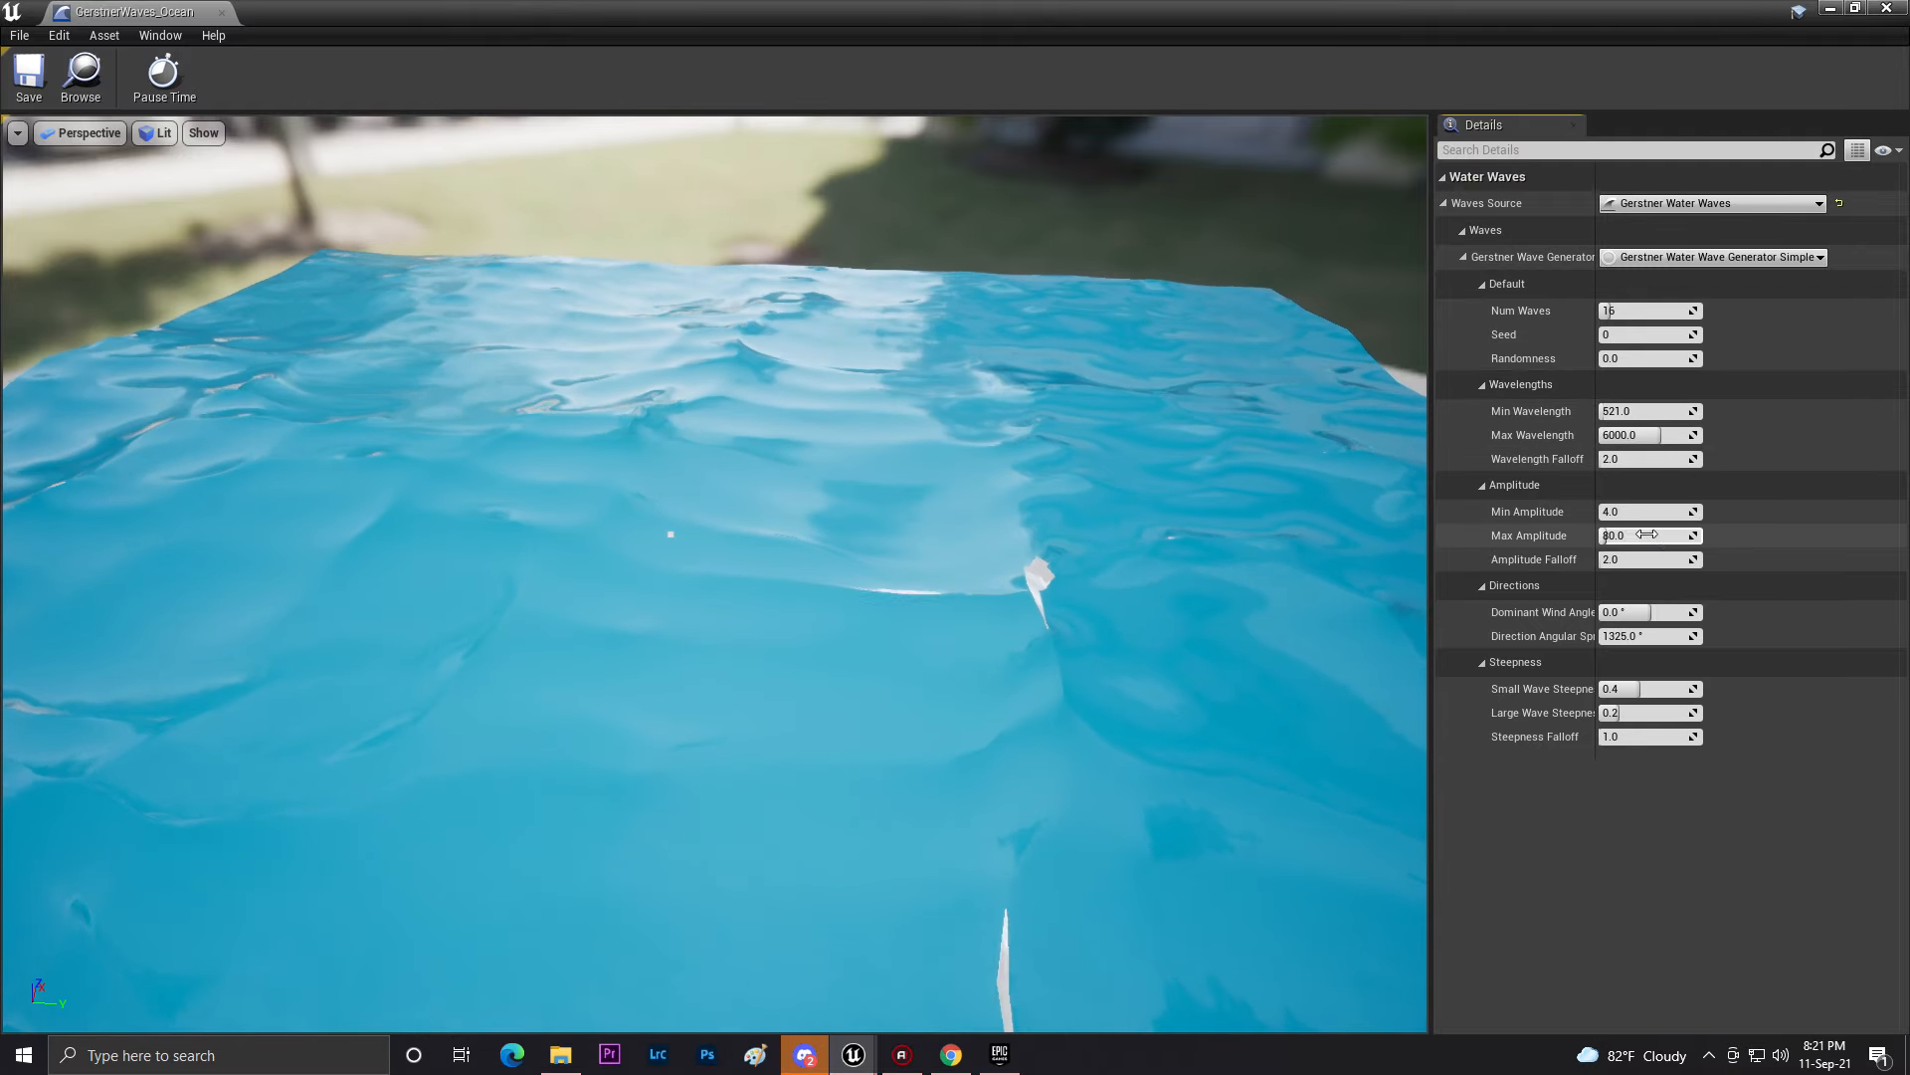
- Arrange and resize the wave editor so its full settings list shows beside the level's shoreline view
{"action": "left_click_drag", "start_coordinate": [866, 12], "coordinate": [333, 626]}
{"action": "right_click_drag", "start_coordinate": [855, 545], "coordinate": [673, 588]}
{"action": "right_click_drag", "start_coordinate": [603, 514], "coordinate": [557, 519]}
{"action": "left_click_drag", "start_coordinate": [709, 642], "coordinate": [422, 179]}
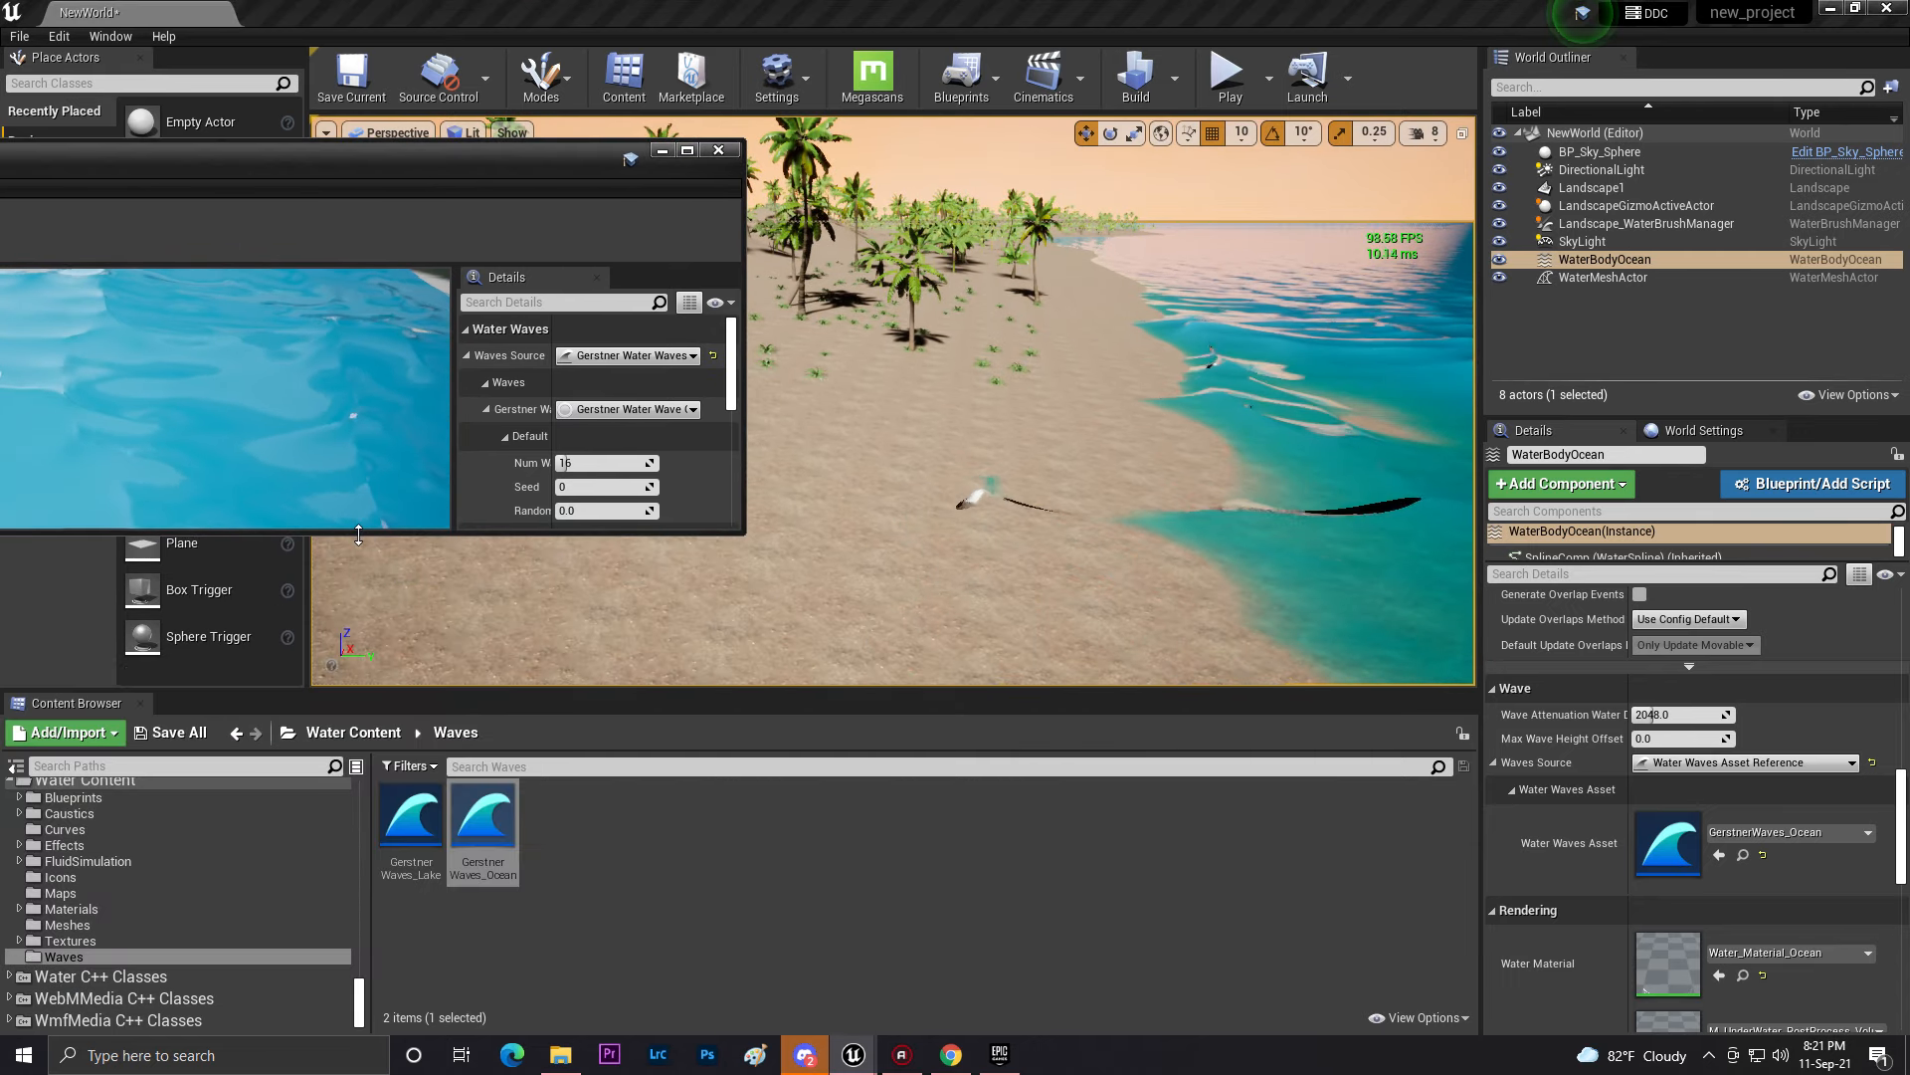
{"action": "left_click_drag", "start_coordinate": [364, 535], "coordinate": [367, 933]}
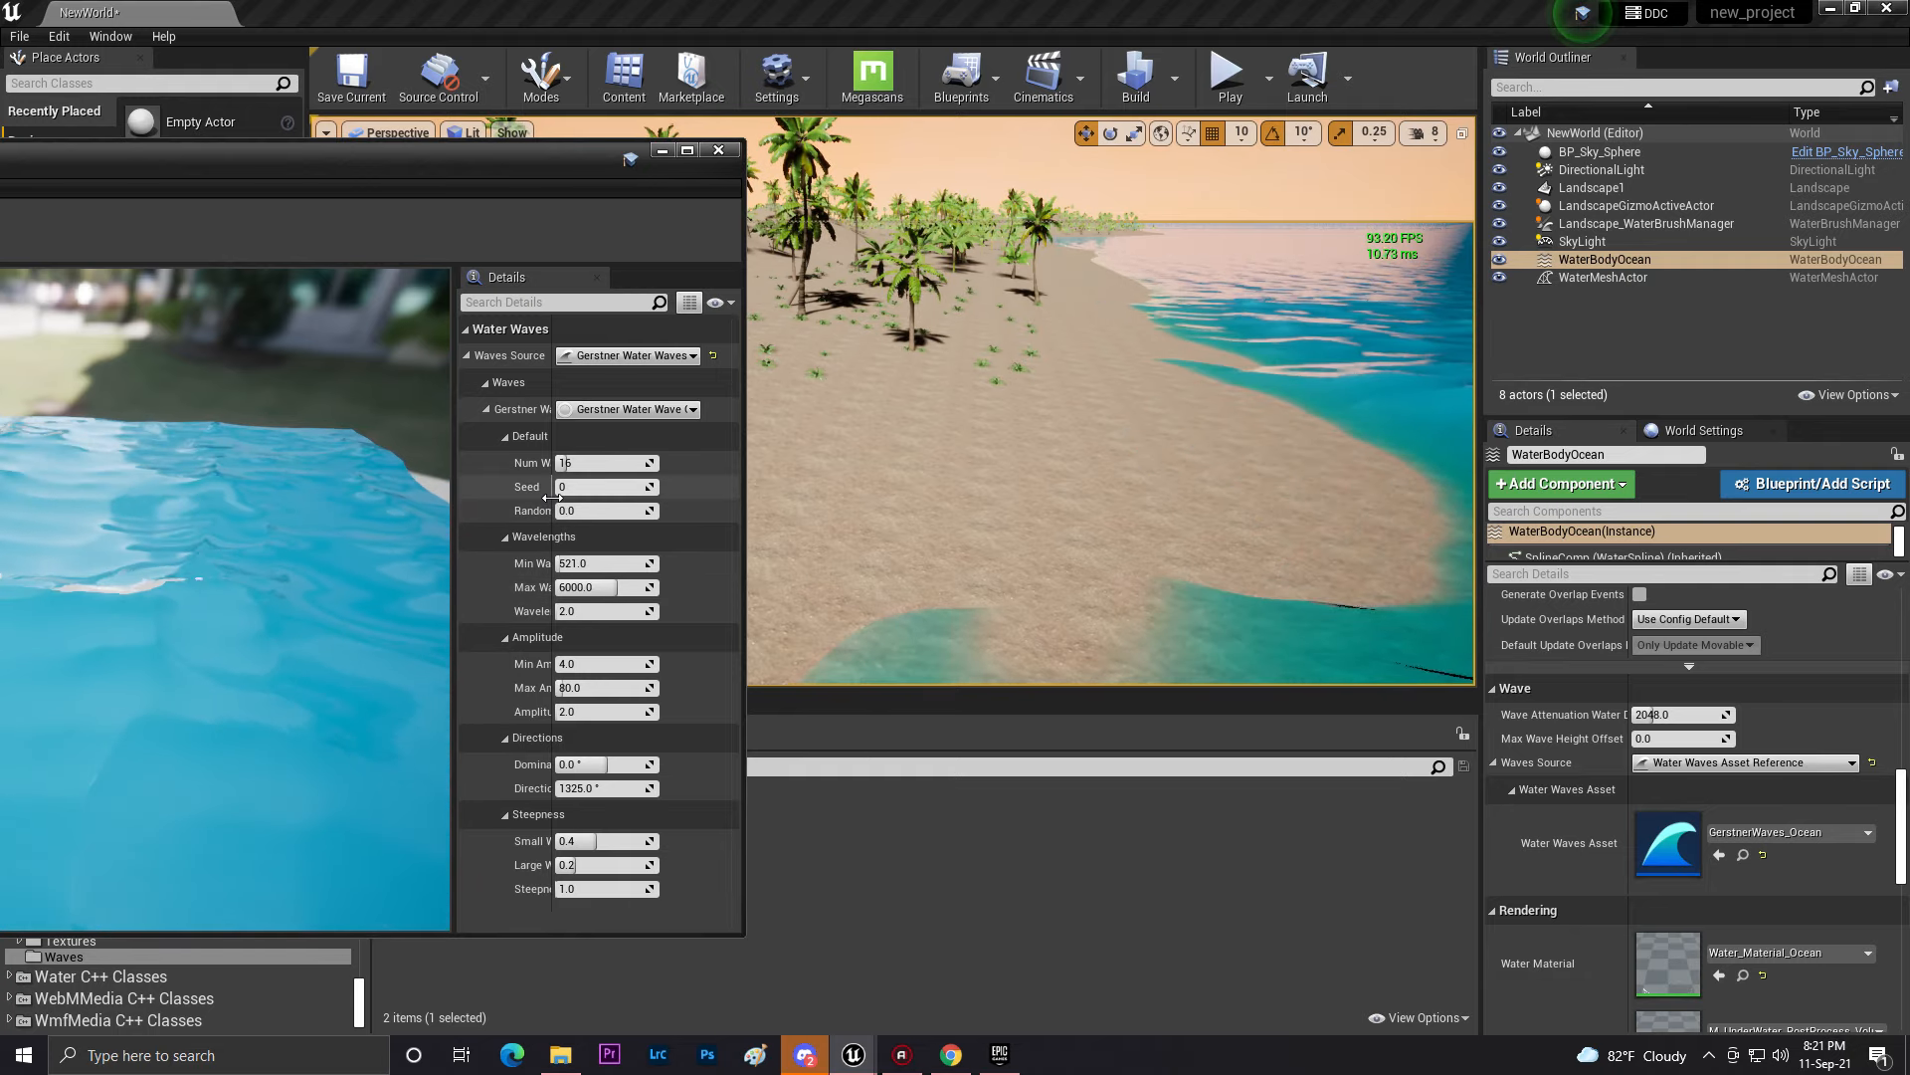
{"action": "left_click_drag", "start_coordinate": [452, 509], "coordinate": [199, 525]}
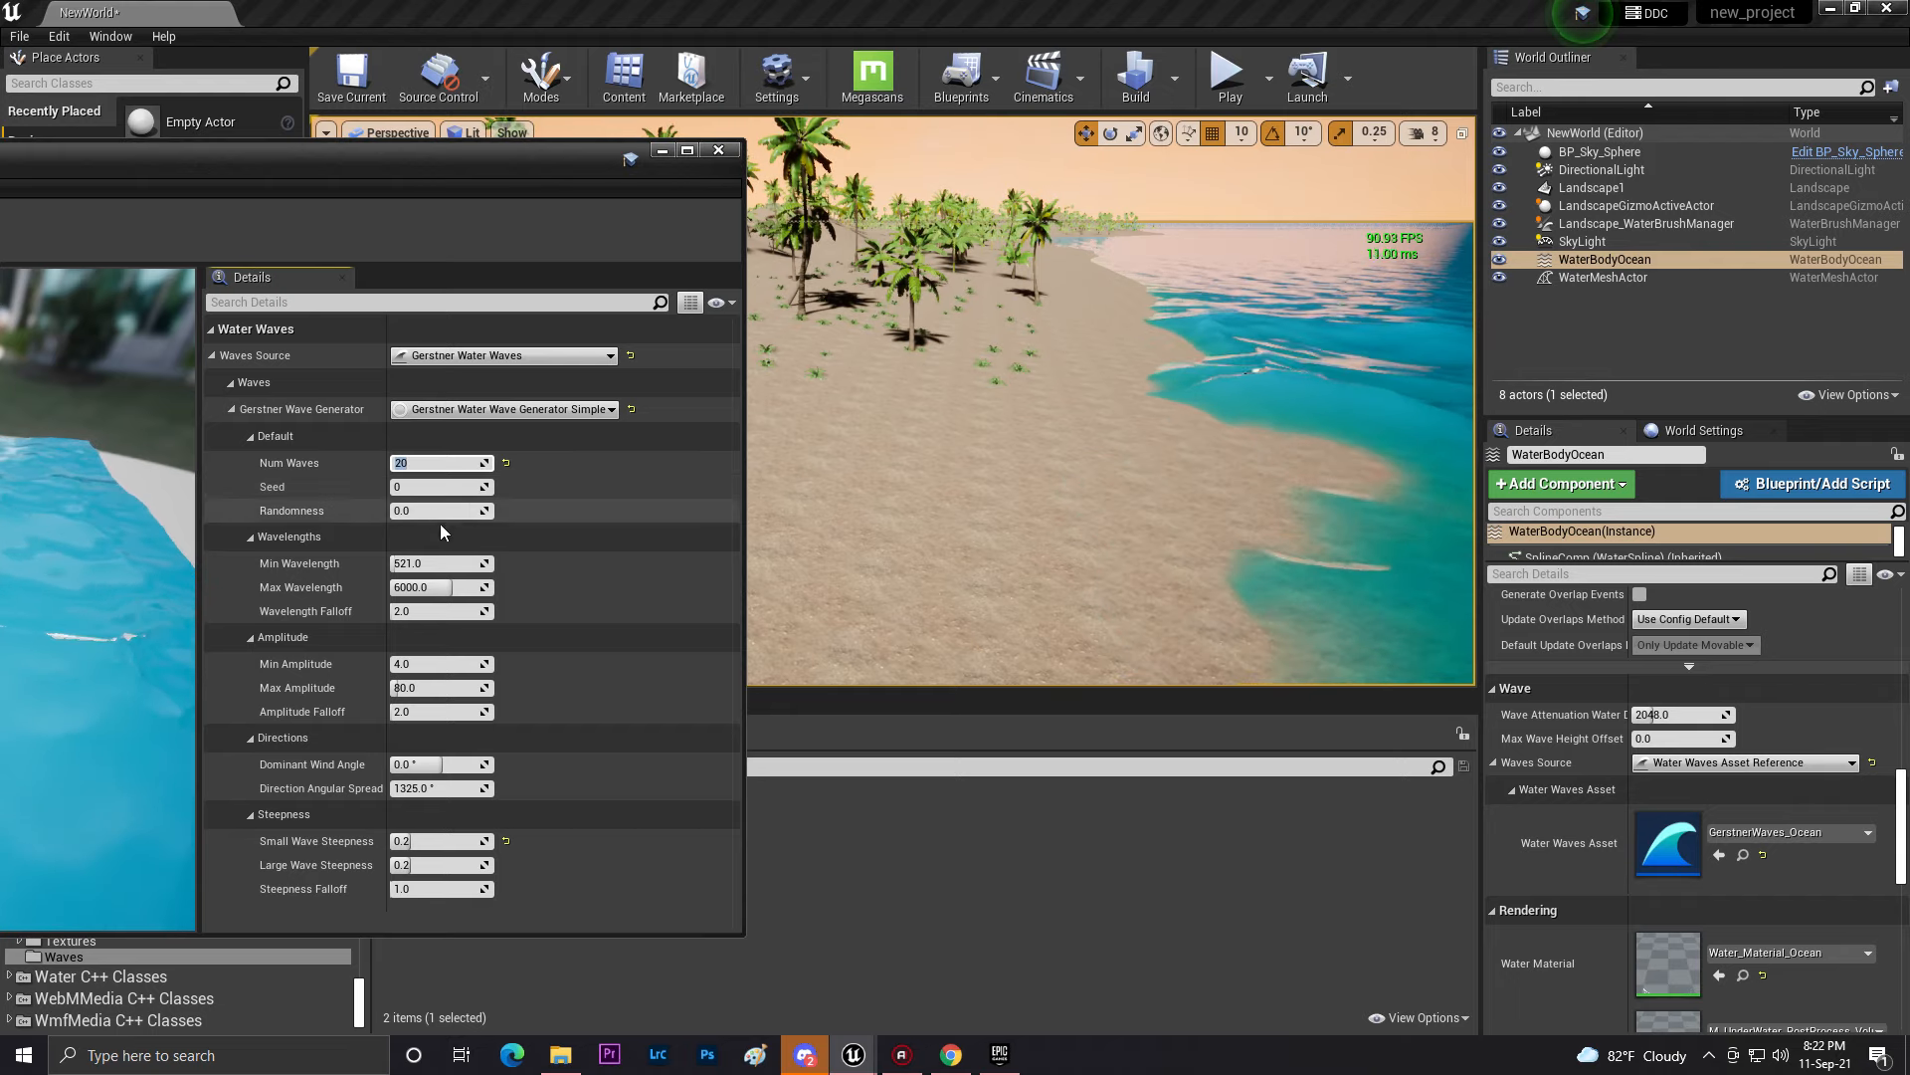
- Set the wave generator's Num Waves to 17
{"action": "key", "text": "BackSpace"}
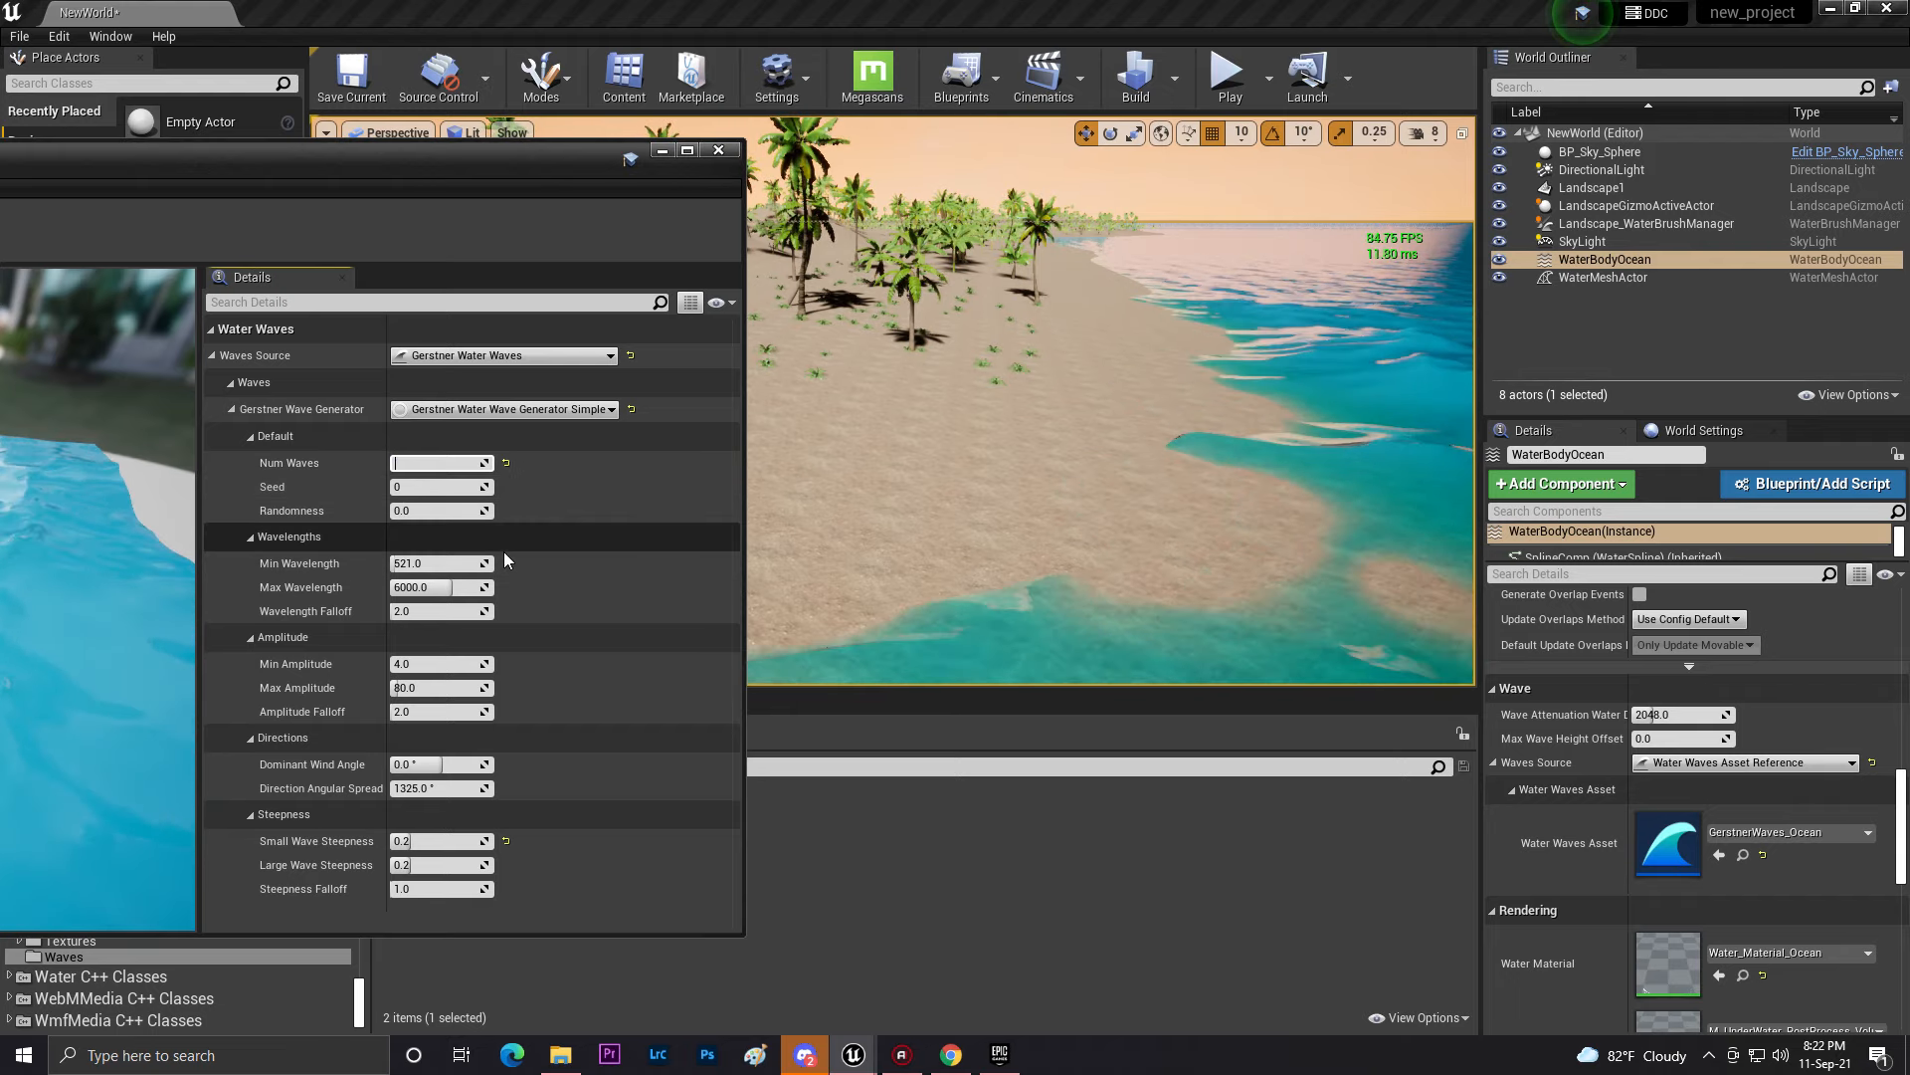
{"action": "type", "text": "17"}
{"action": "key", "text": "Return"}
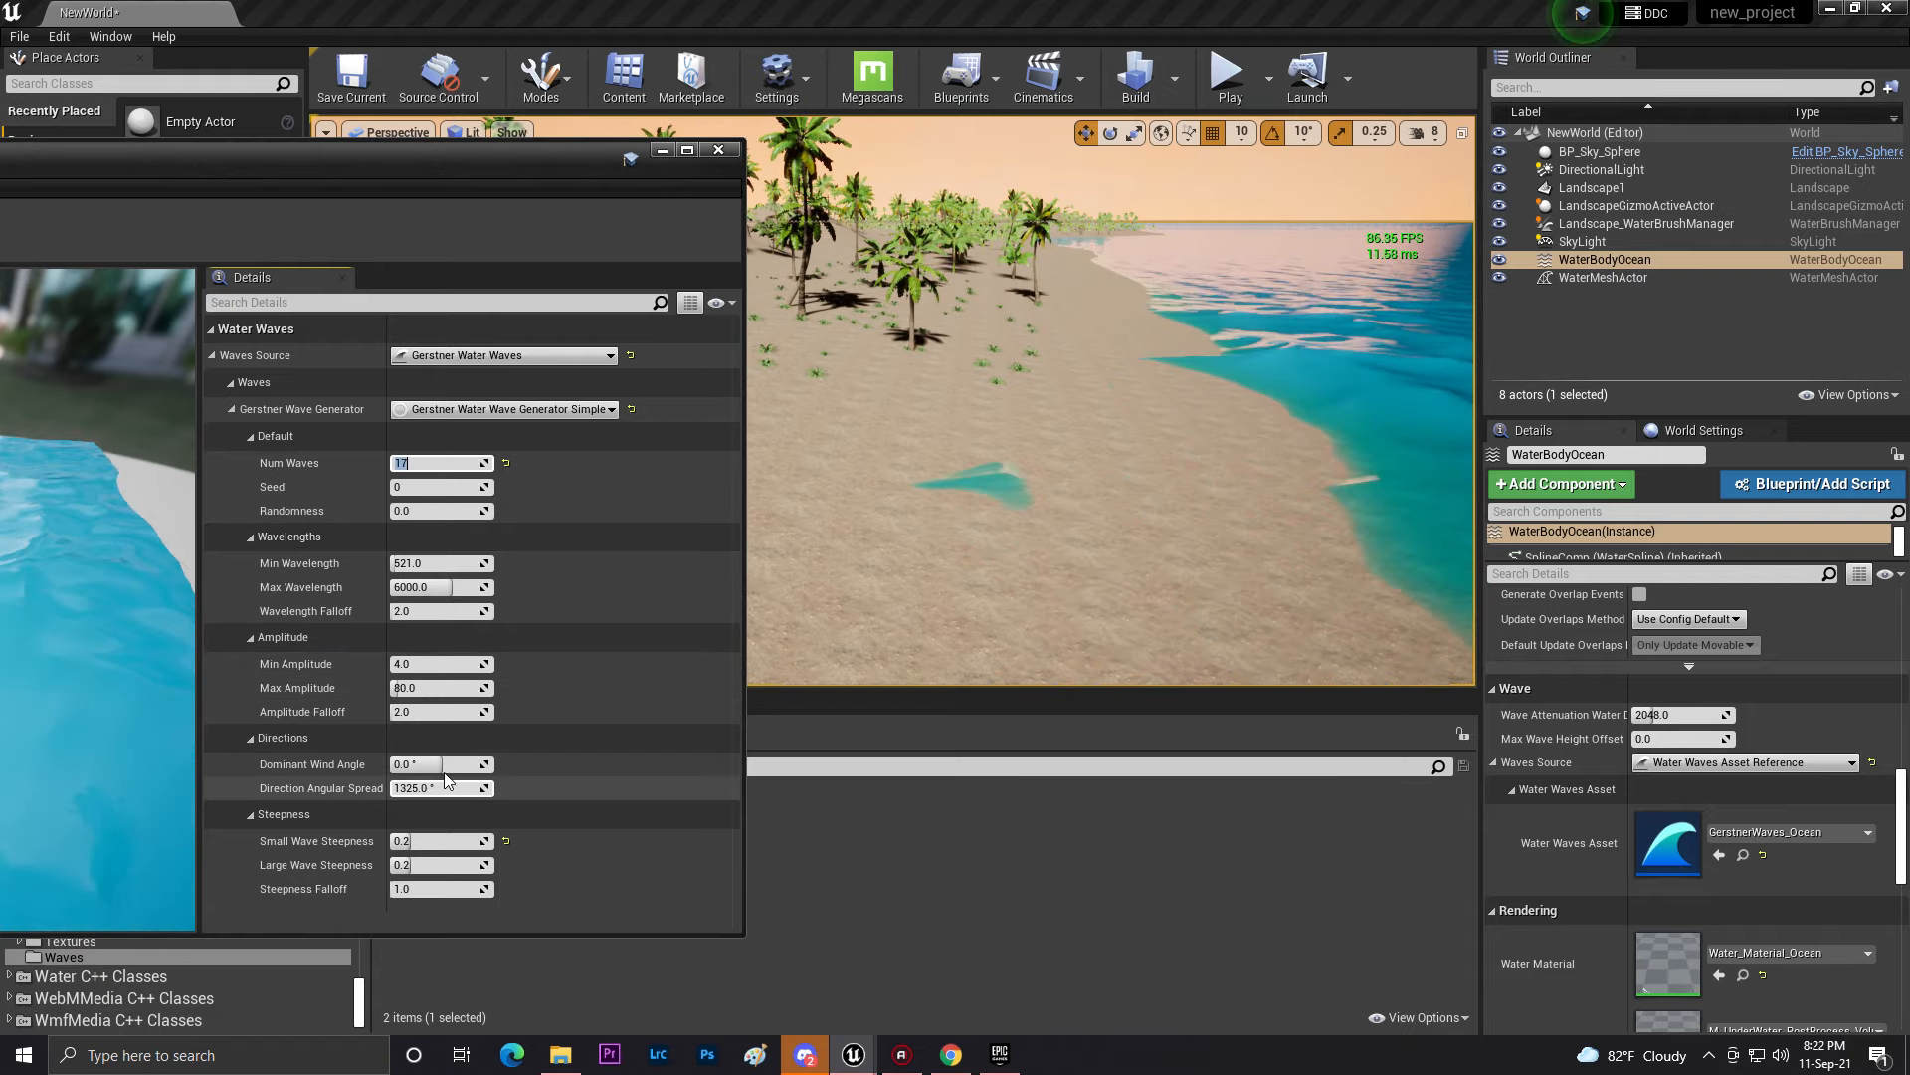
- Set the Max Amplitude of the ocean waves to 0.2
{"action": "left_click", "coordinate": [441, 689]}
{"action": "type", "text": "0"}
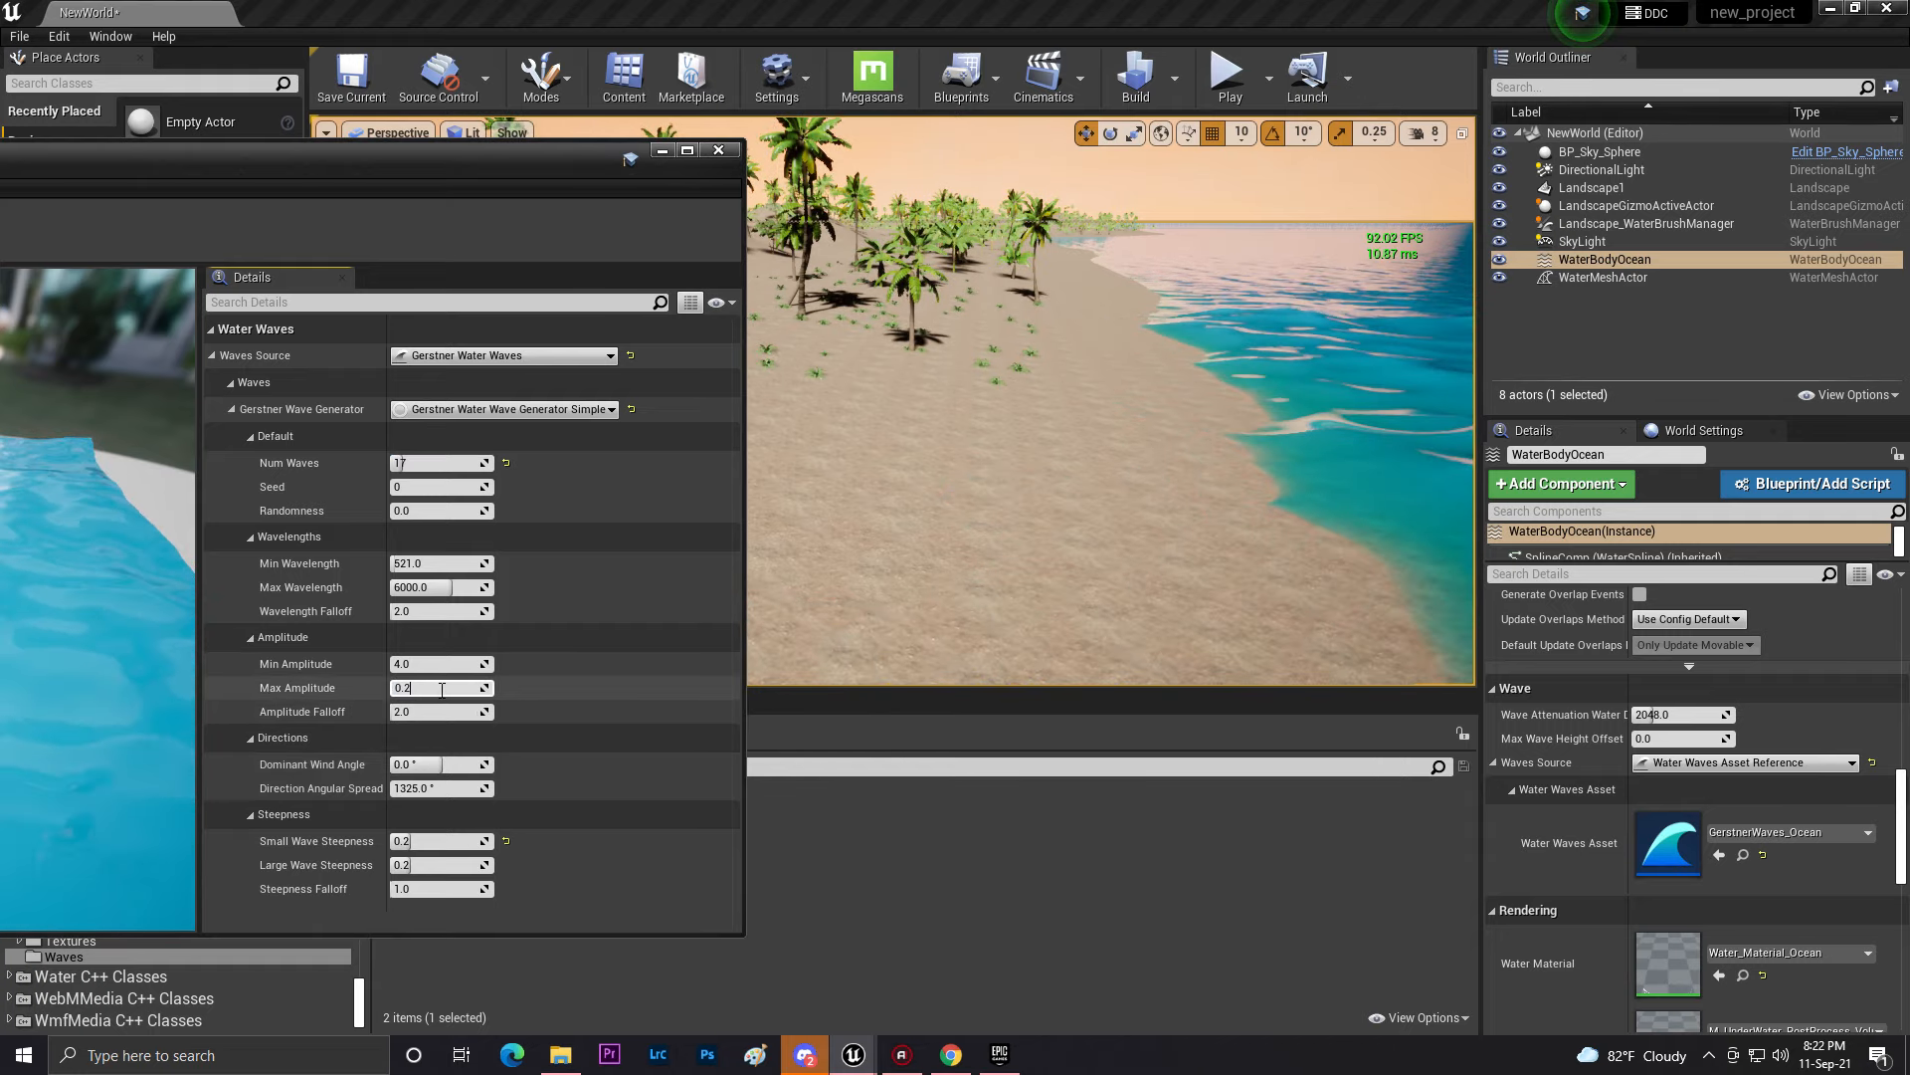
{"action": "type", "text": ".2"}
{"action": "key", "text": "Return"}
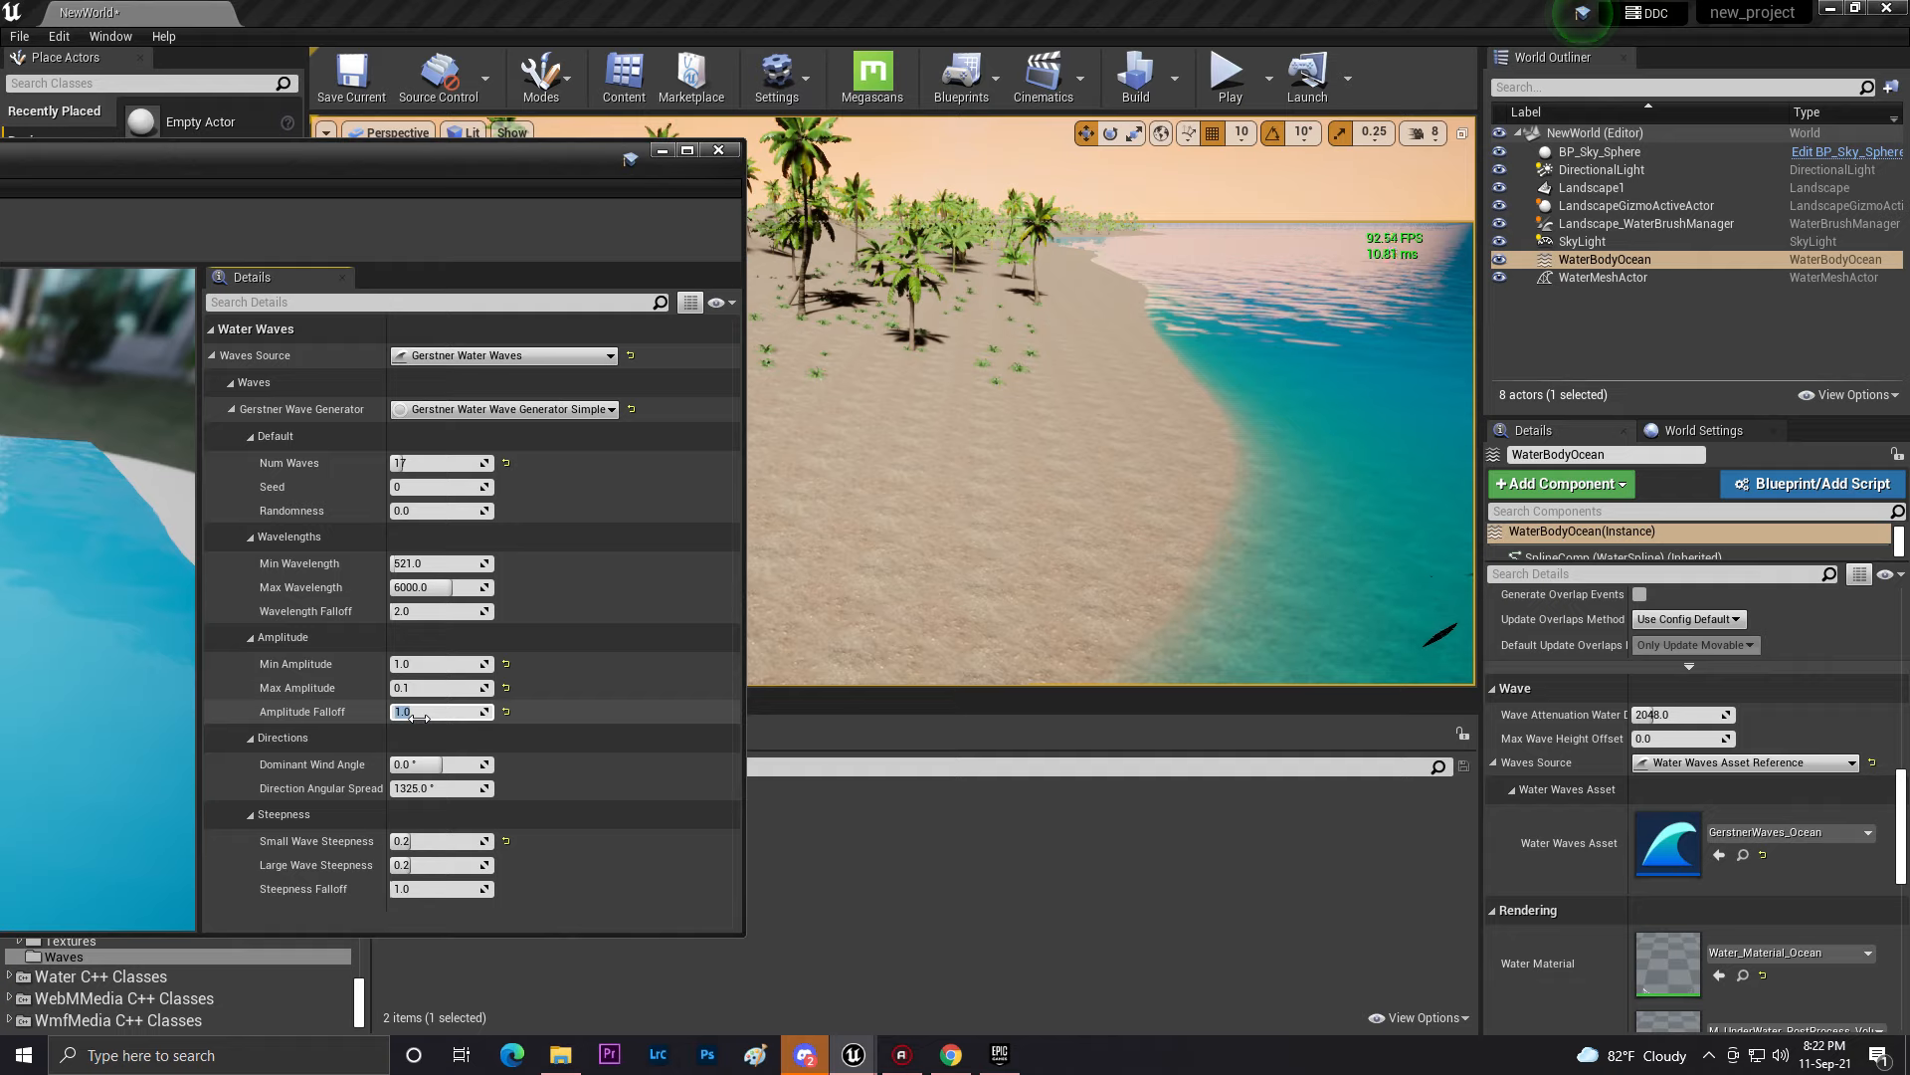
- Examine the water surface along the beach in the level with the adjusted wave settings
{"action": "right_click_drag", "start_coordinate": [1403, 632], "coordinate": [1383, 597]}
{"action": "key", "text": "w"}
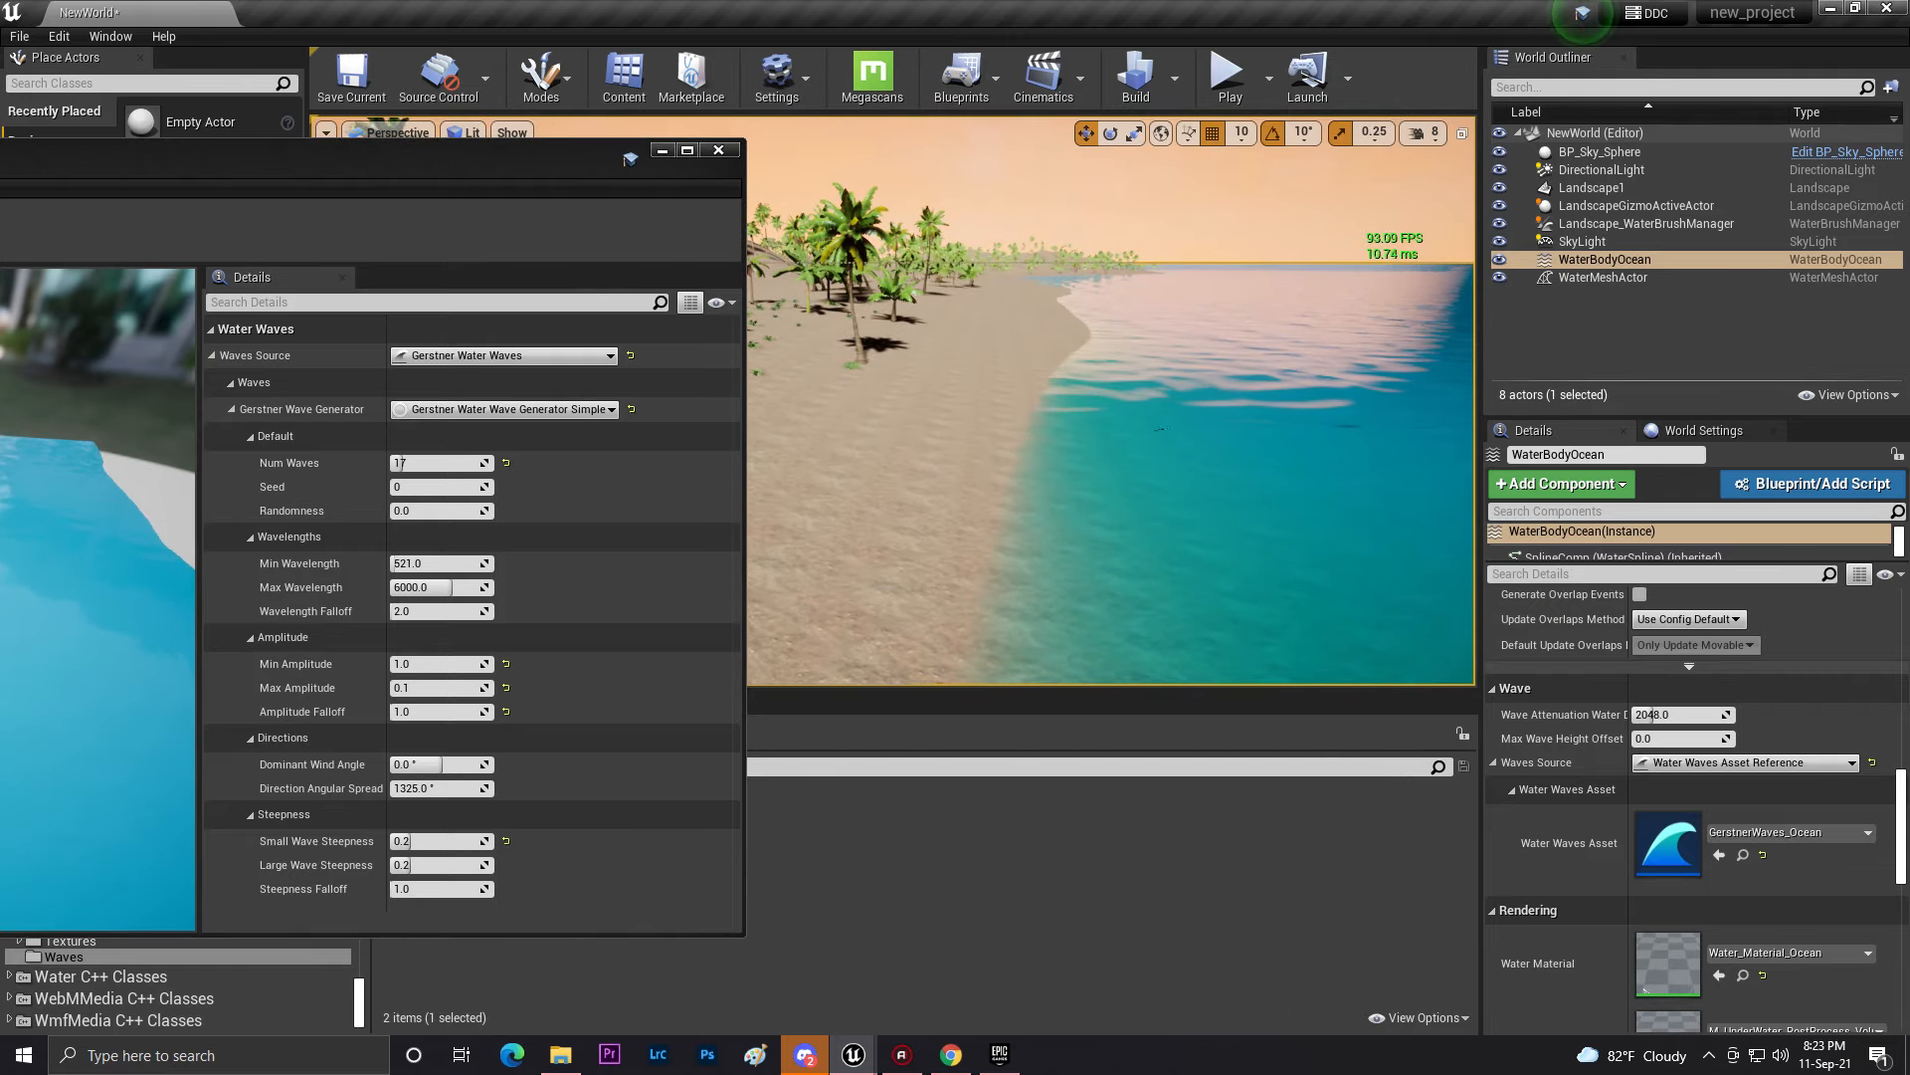